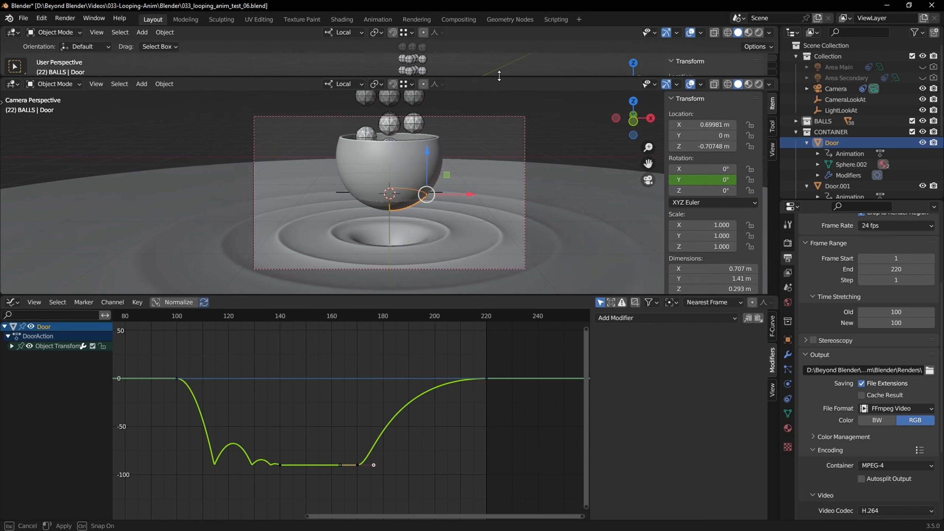
Step: Play back the door animation and review the falling balls and bowl through the camera view
{"action": "scroll", "coordinate": [467, 170], "scroll_direction": "up", "scroll_amount": 3}
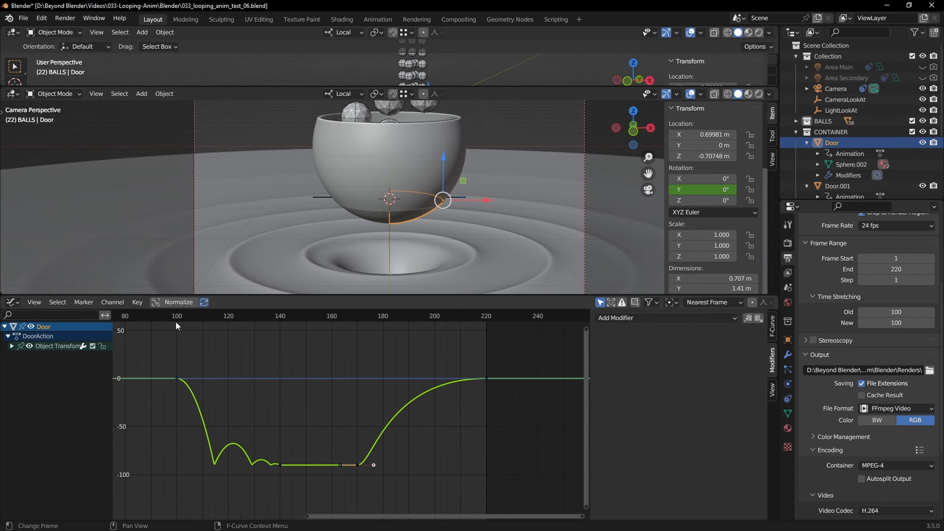
{"action": "left_click", "coordinate": [165, 317]}
{"action": "key", "text": "space"}
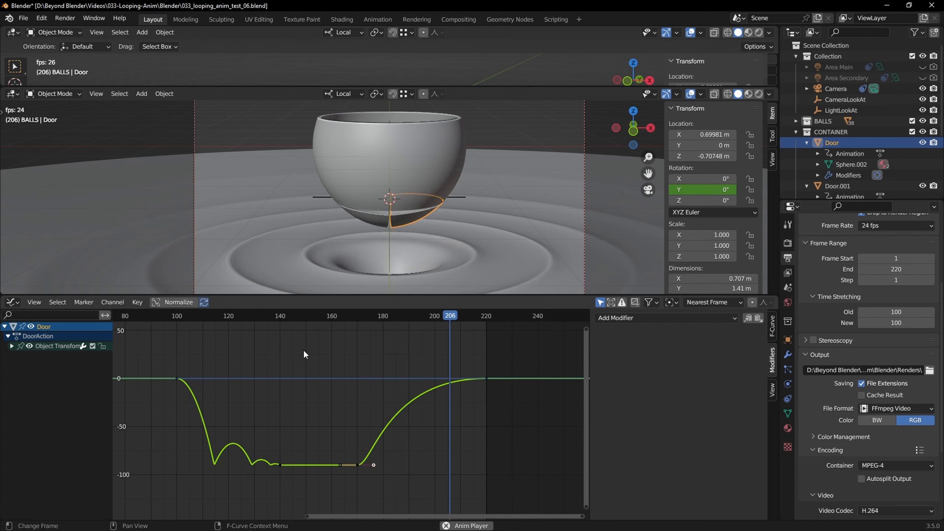
{"action": "key", "text": "space"}
{"action": "key", "text": "KP_0"}
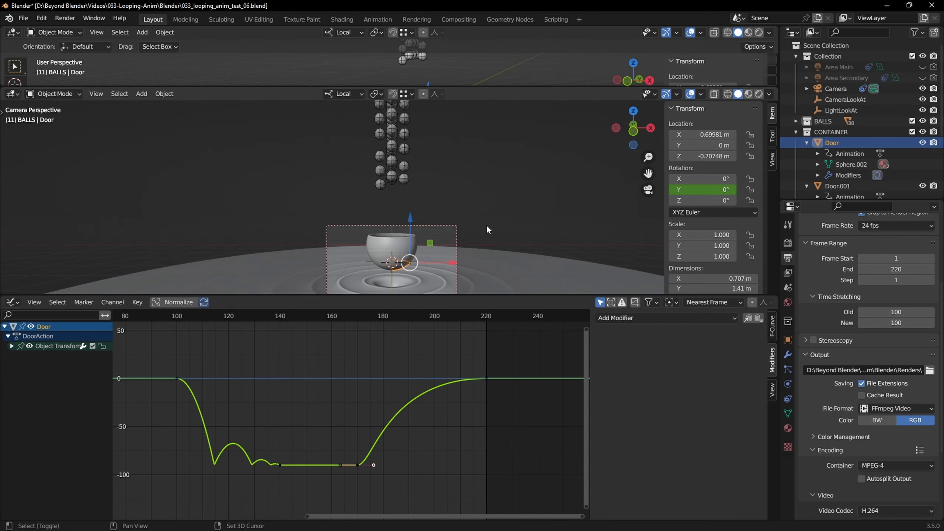
{"action": "middle_click_drag", "start_coordinate": [498, 237], "coordinate": [508, 138], "text": "shift"}
Step: Start a new file, discarding the unsaved changes to 033_looping_anim_test_06.blend
{"action": "left_click", "coordinate": [28, 19]}
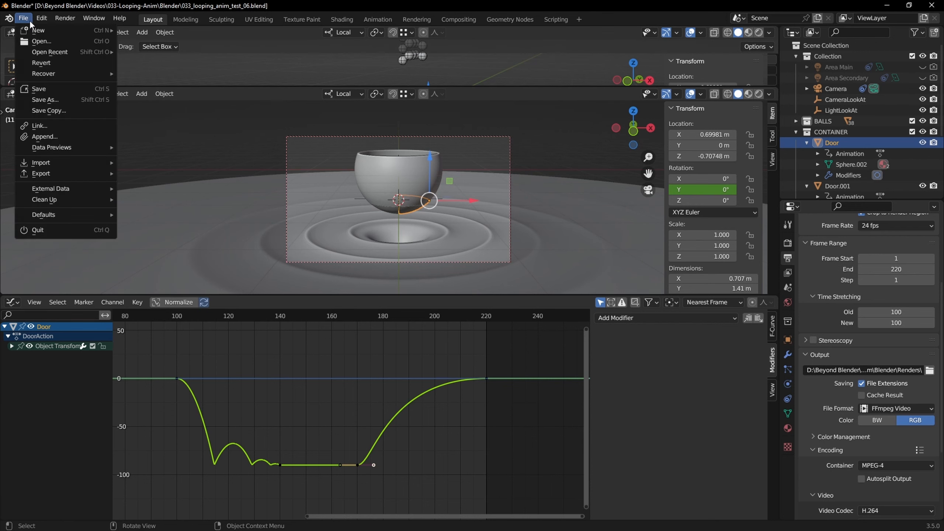
{"action": "mouse_move", "coordinate": [32, 32]}
{"action": "left_click", "coordinate": [148, 28]}
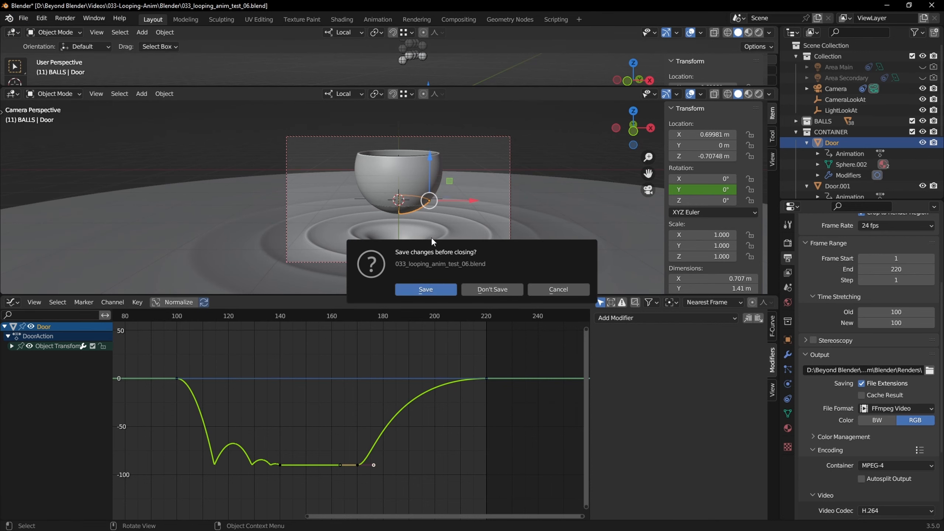
{"action": "left_click", "coordinate": [491, 289]}
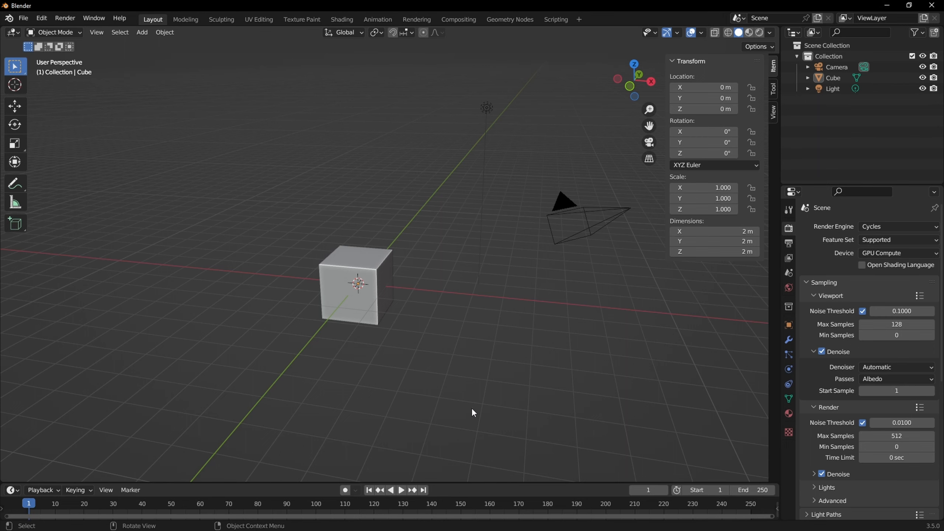
Step: Delete the default cube and light from the scene, keeping only the camera
{"action": "middle_click_drag", "start_coordinate": [500, 312], "coordinate": [495, 270]}
{"action": "left_click", "coordinate": [381, 269]}
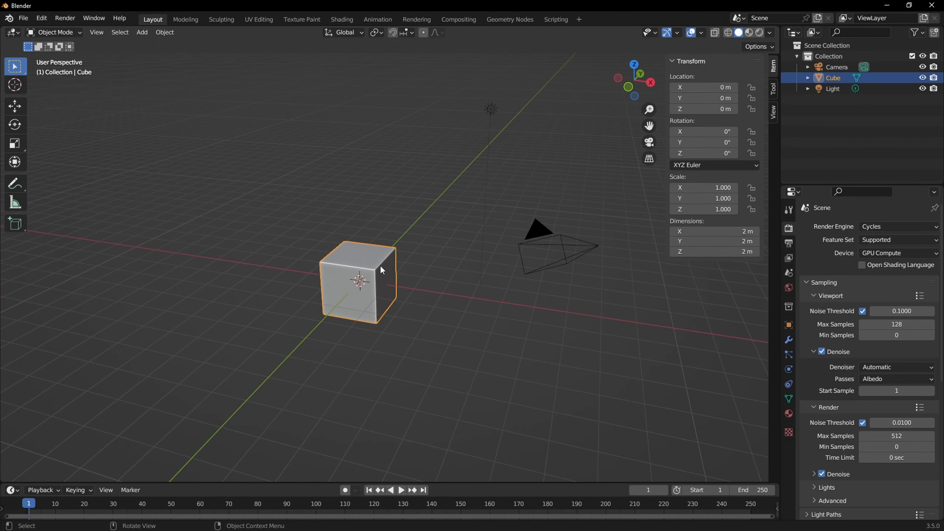
{"action": "key", "text": "Delete"}
{"action": "left_click", "coordinate": [490, 110]}
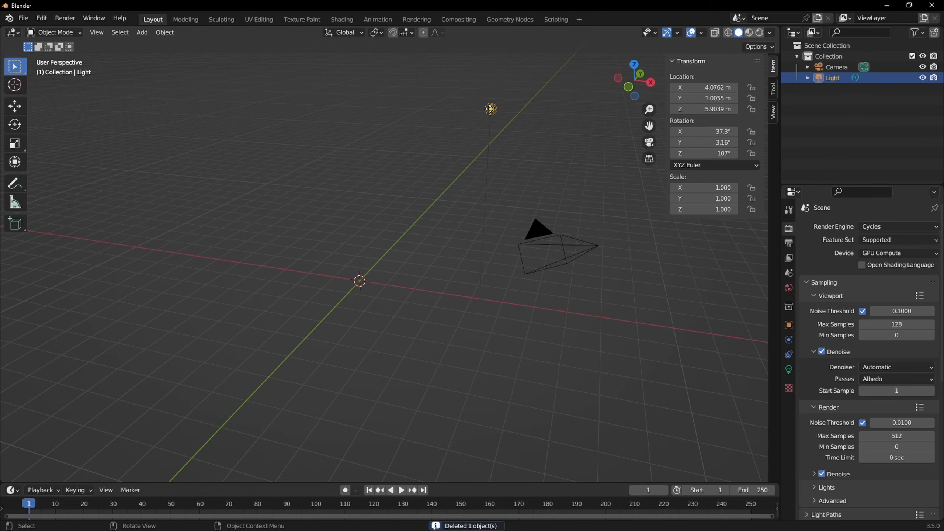
{"action": "key", "text": "Delete"}
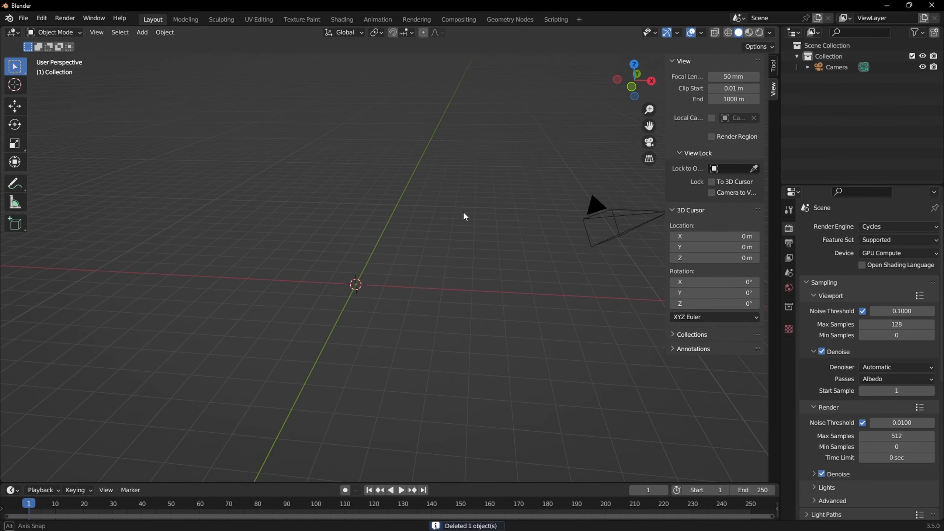
Step: Add a UV sphere mesh at the world origin and expand its creation settings
{"action": "key", "text": "shift+a"}
{"action": "mouse_move", "coordinate": [463, 211]}
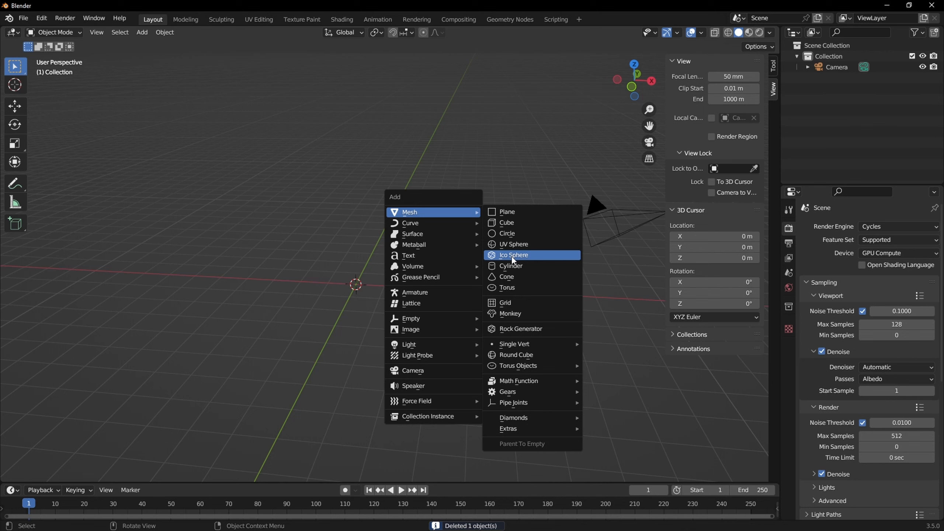
{"action": "left_click", "coordinate": [512, 245]}
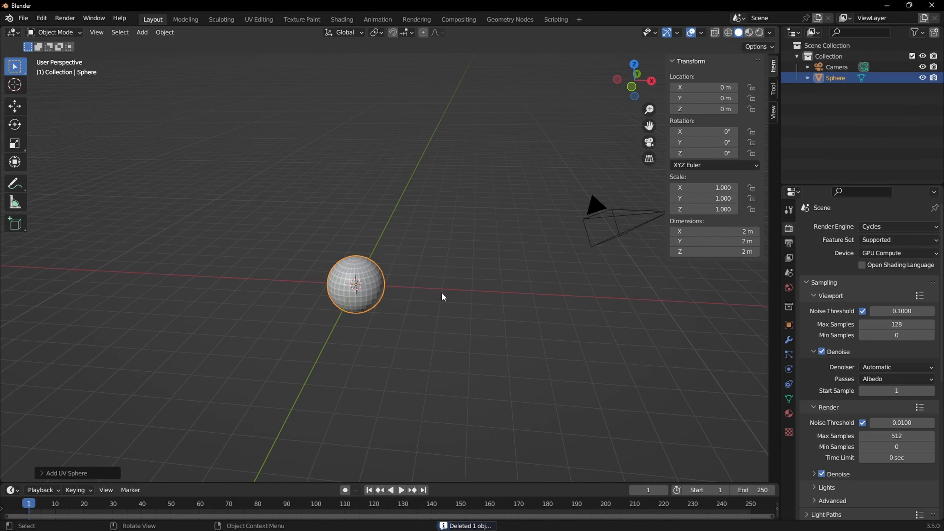
{"action": "left_click", "coordinate": [93, 475]}
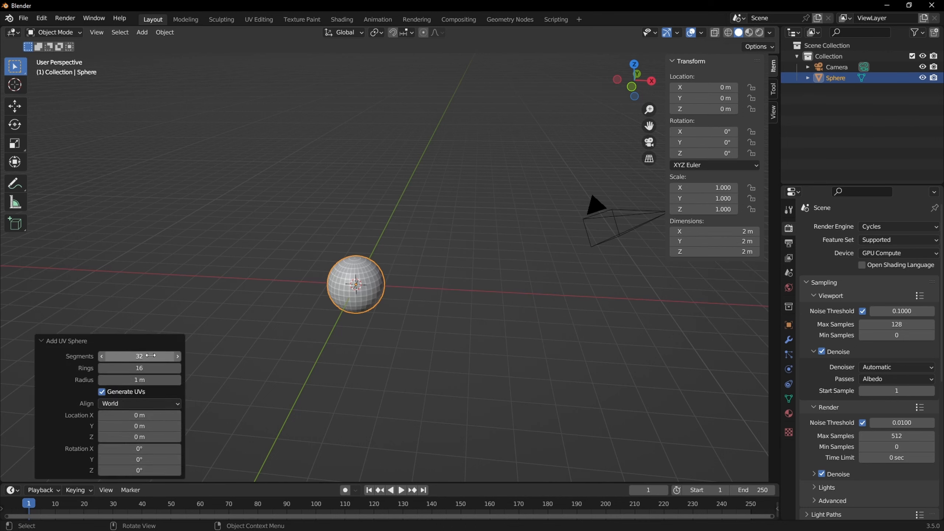
Step: Put the sphere into Edit Mode in front orthographic view and display it in wireframe shading
{"action": "middle_click_drag", "start_coordinate": [364, 345], "coordinate": [431, 297]}
{"action": "scroll", "coordinate": [450, 278], "scroll_direction": "up", "scroll_amount": 6}
{"action": "middle_click_drag", "start_coordinate": [473, 257], "coordinate": [464, 276], "text": "shift"}
{"action": "key", "text": "alt+a"}
{"action": "key", "text": "KP_1"}
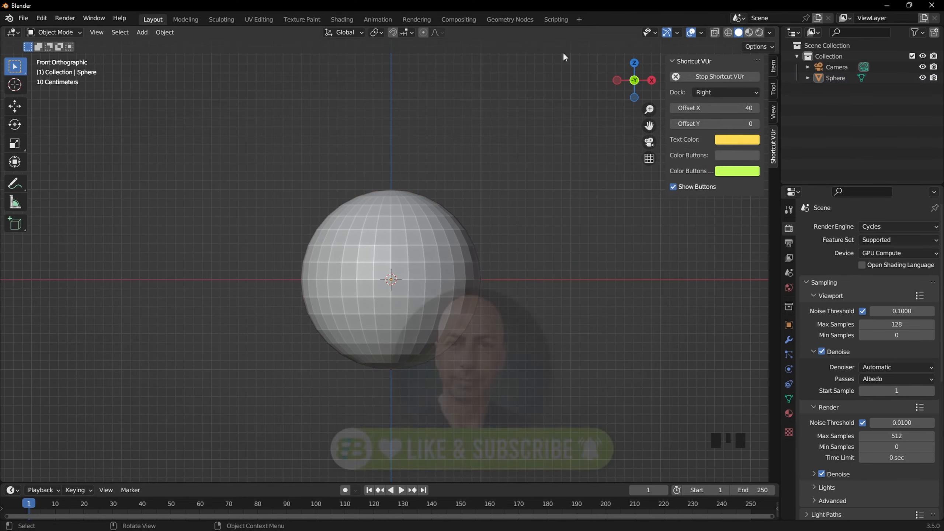
{"action": "left_click", "coordinate": [453, 252]}
{"action": "key", "text": "Tab"}
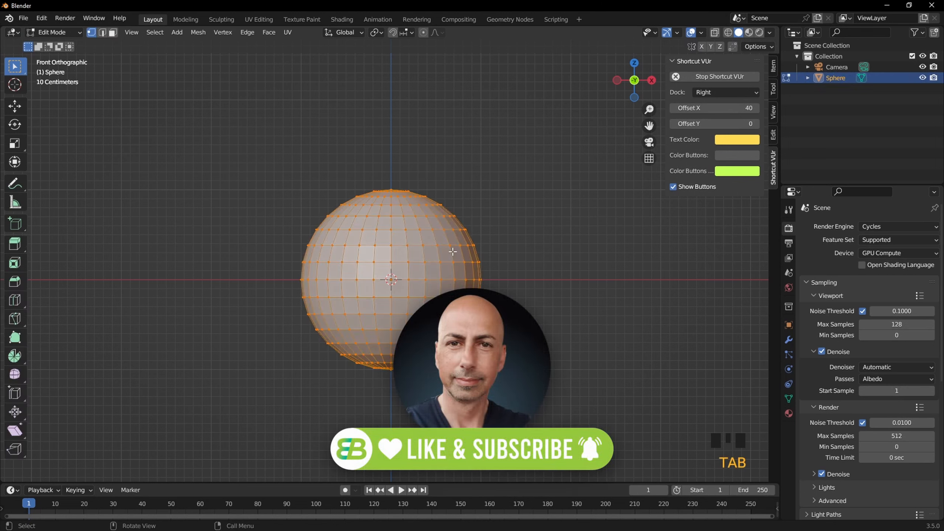
{"action": "left_click", "coordinate": [728, 33]}
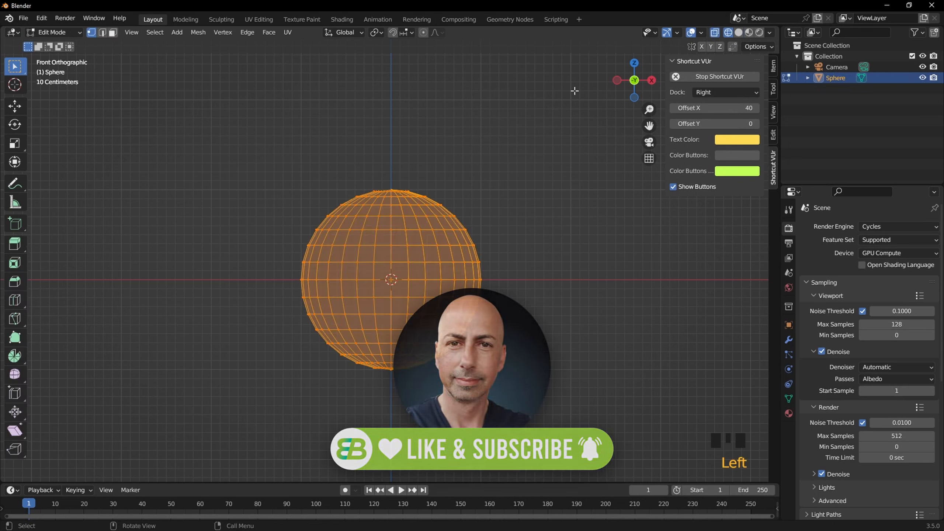
Step: Delete the vertices of the sphere's top cap, keeping two vertex rings above the equator
{"action": "left_click", "coordinate": [337, 132]}
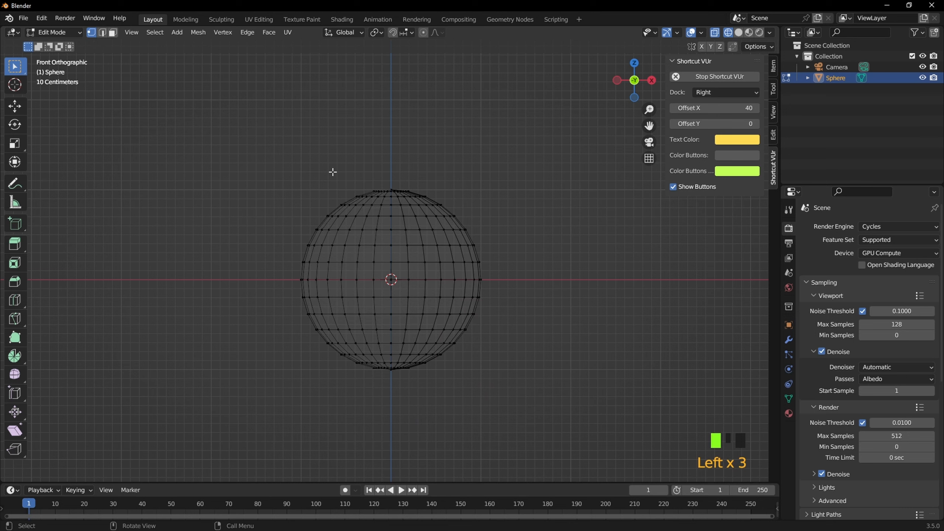
{"action": "left_click_drag", "start_coordinate": [186, 146], "coordinate": [565, 236]}
{"action": "key", "text": "Delete"}
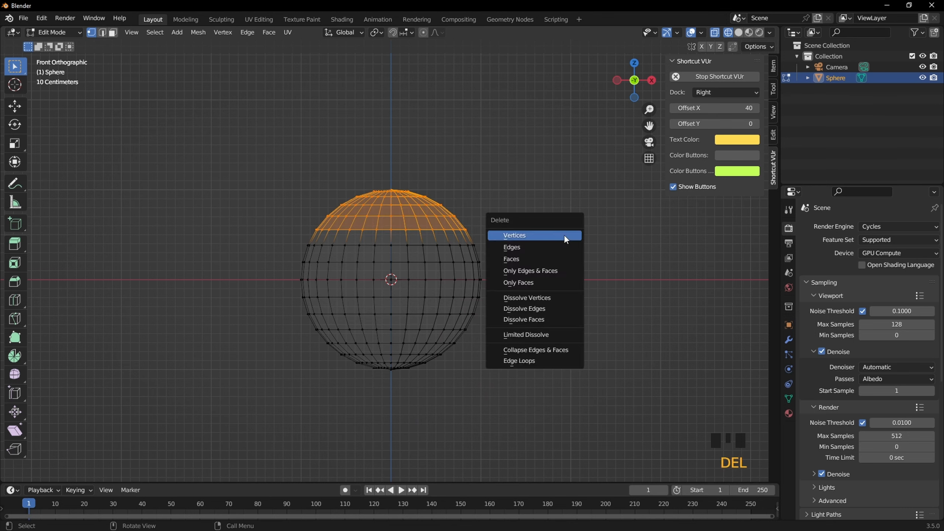
{"action": "left_click", "coordinate": [522, 238]}
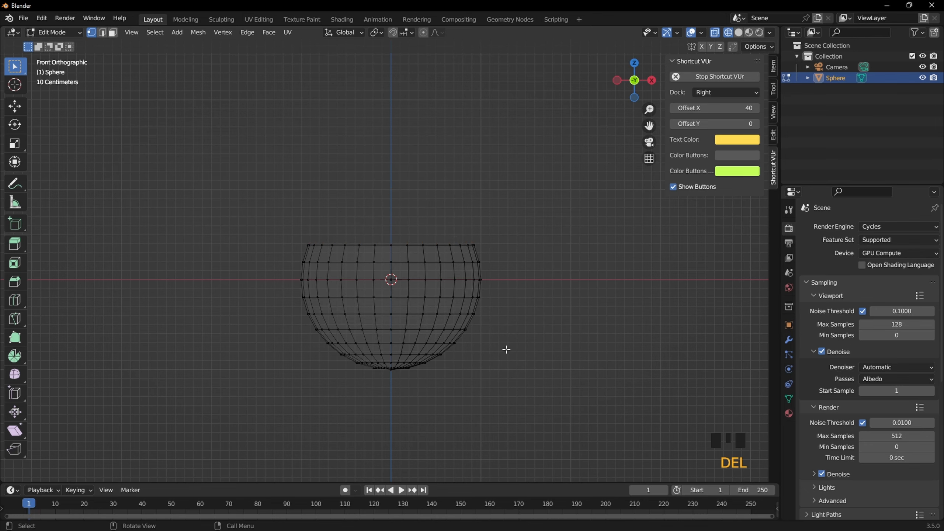
Step: Apply Edge Split to the horizontal edge loop four rings below the bowl's equator, in edge select mode
{"action": "scroll", "coordinate": [506, 349], "scroll_direction": "up", "scroll_amount": 3}
{"action": "middle_click_drag", "start_coordinate": [506, 347], "coordinate": [505, 257], "text": "shift"}
{"action": "left_click", "coordinate": [103, 33]}
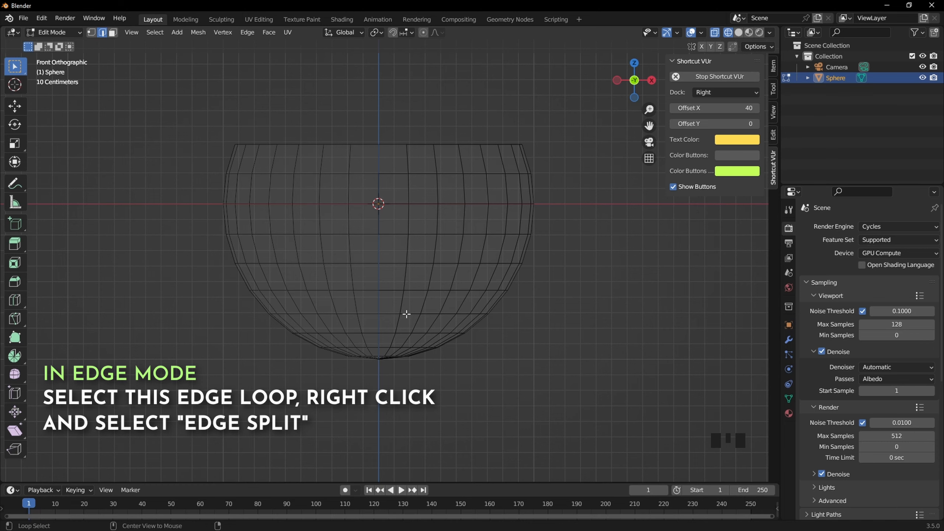
{"action": "mouse_move", "coordinate": [527, 305]}
{"action": "middle_mouse_down"}
{"action": "mouse_move", "coordinate": [537, 300]}
{"action": "mouse_move", "coordinate": [506, 286]}
{"action": "mouse_move", "coordinate": [538, 301]}
{"action": "middle_mouse_up"}
{"action": "right_click", "coordinate": [561, 239]}
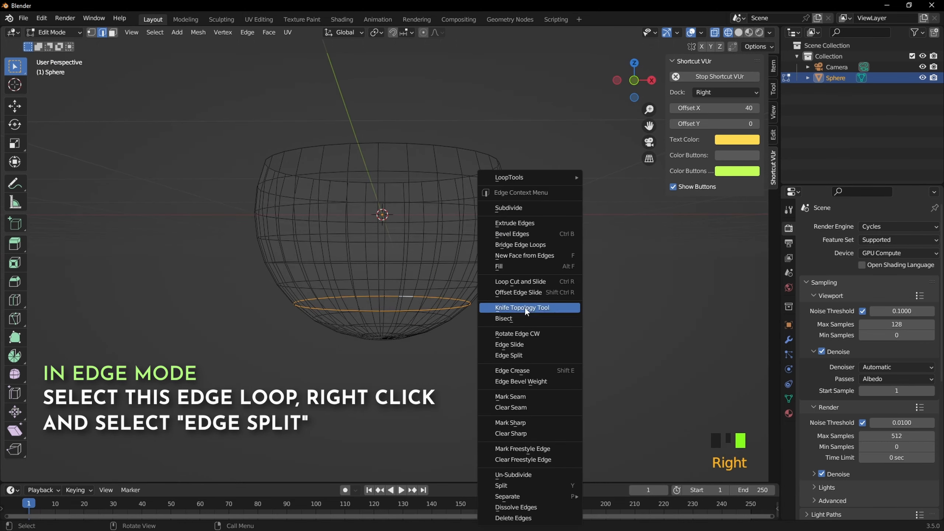
{"action": "left_click", "coordinate": [520, 356]}
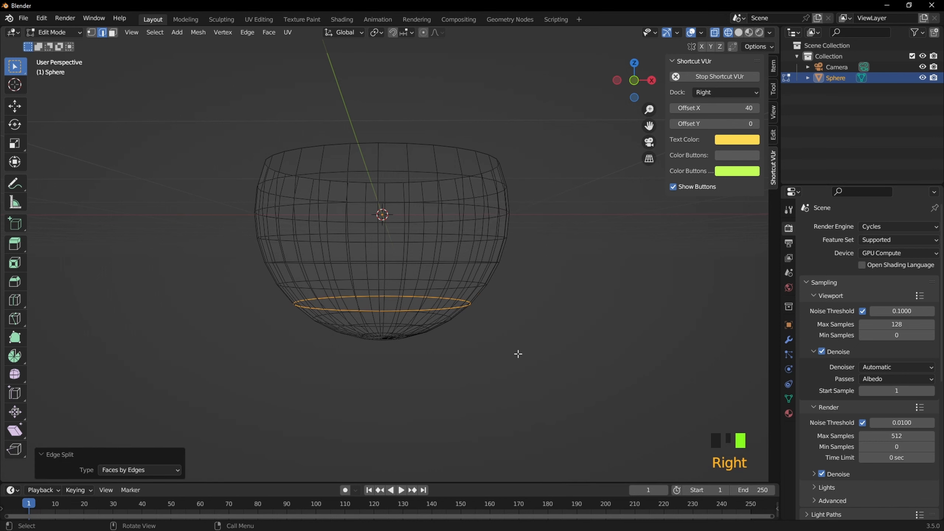
{"action": "key", "text": "Tab"}
{"action": "key", "text": "Tab"}
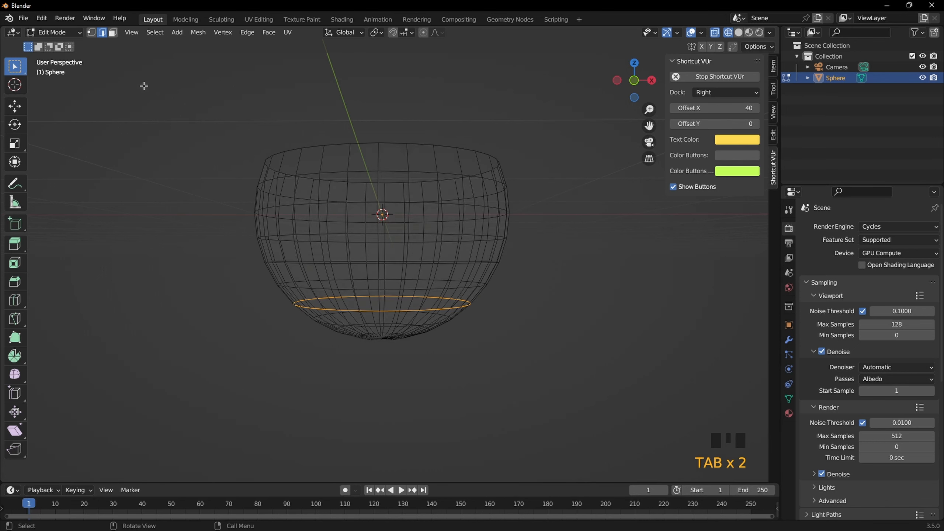
Step: In solid shading and face select mode, separate the linked bottom cap faces into their own object by selection
{"action": "left_click", "coordinate": [739, 34]}
{"action": "left_click", "coordinate": [113, 32]}
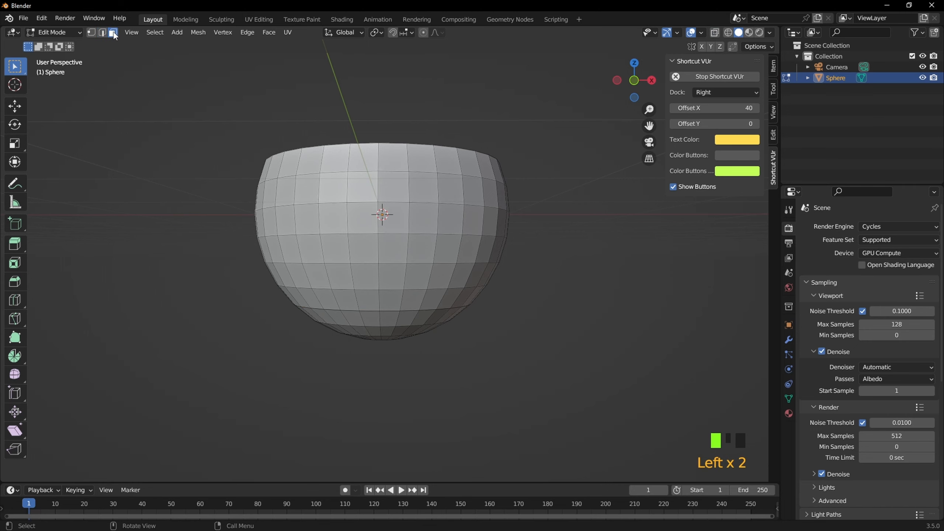
{"action": "key", "text": "a"}
{"action": "key", "text": "a"}
{"action": "key", "text": "a"}
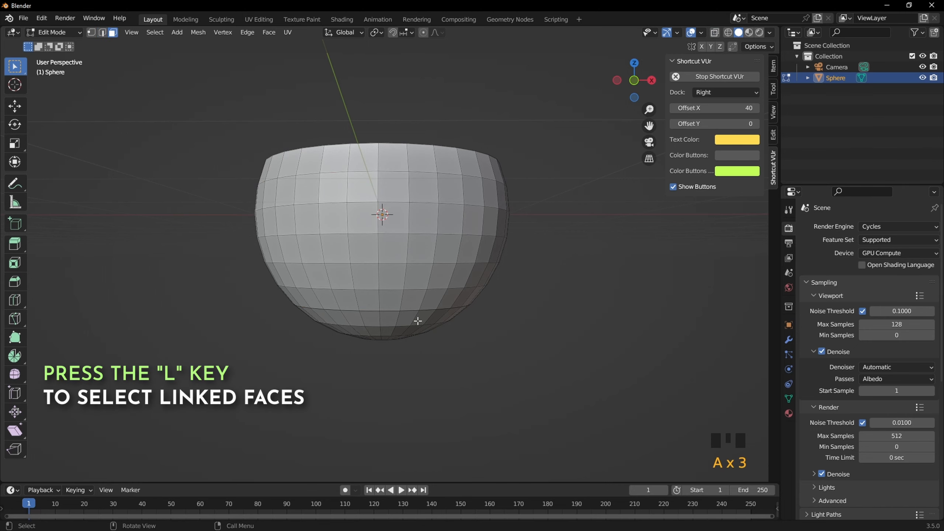
{"action": "key", "text": "l"}
{"action": "middle_click_drag", "start_coordinate": [459, 313], "coordinate": [537, 289]}
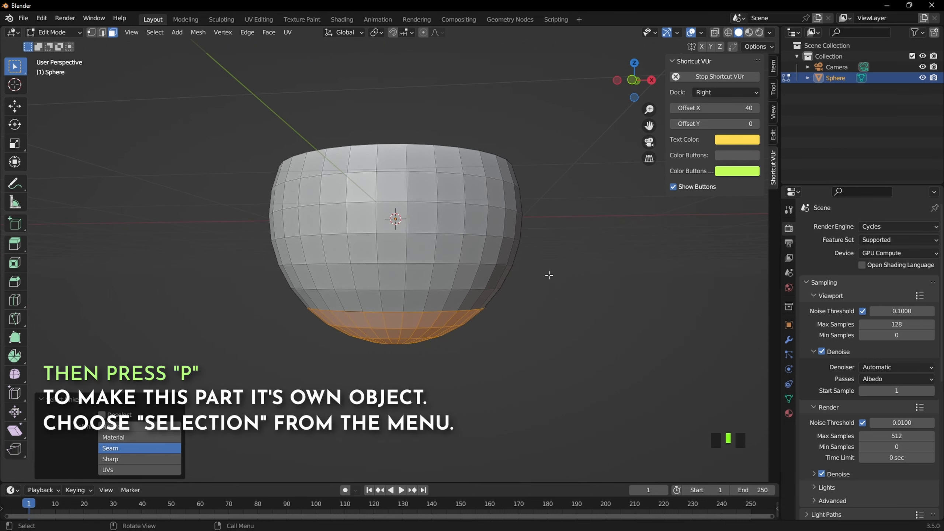
{"action": "key", "text": "p"}
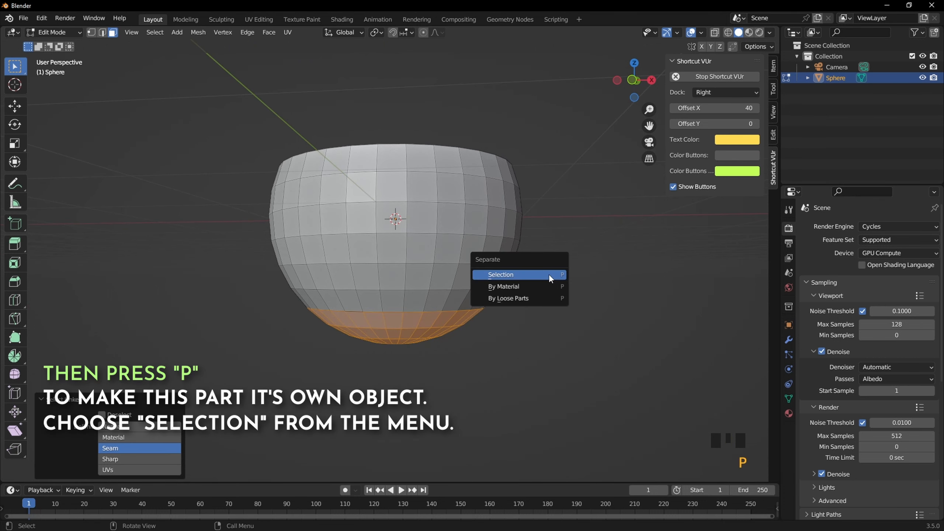
{"action": "left_click", "coordinate": [549, 273]}
{"action": "key", "text": "Tab"}
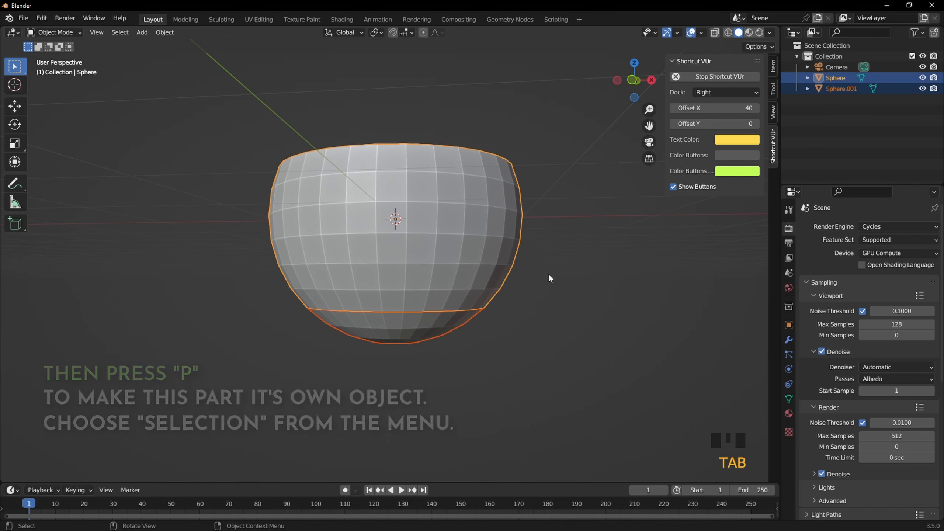
Step: Move both the upper bowl and the bottom cap objects out of Collection into the Scene Collection
{"action": "left_click", "coordinate": [550, 278]}
{"action": "left_click", "coordinate": [461, 283]}
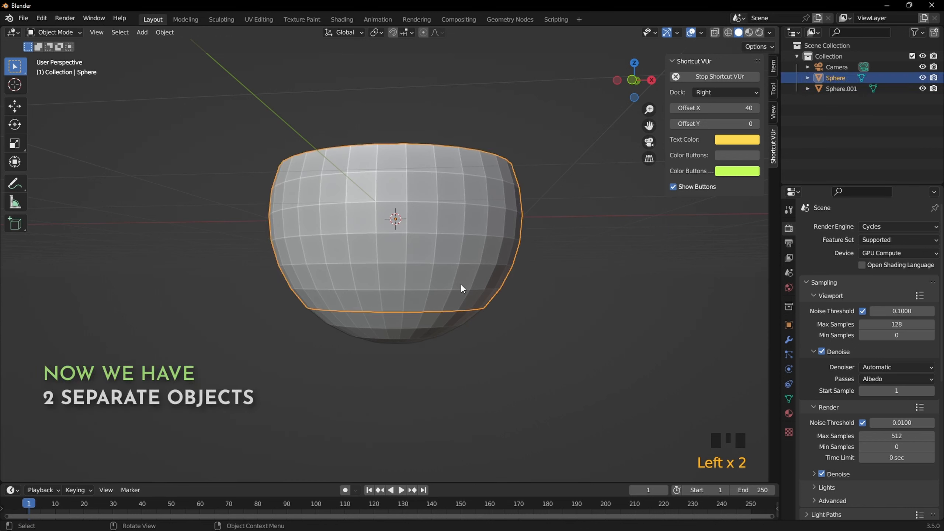
{"action": "left_click", "coordinate": [835, 85], "text": "shift"}
{"action": "left_click_drag", "start_coordinate": [844, 81], "coordinate": [836, 112]}
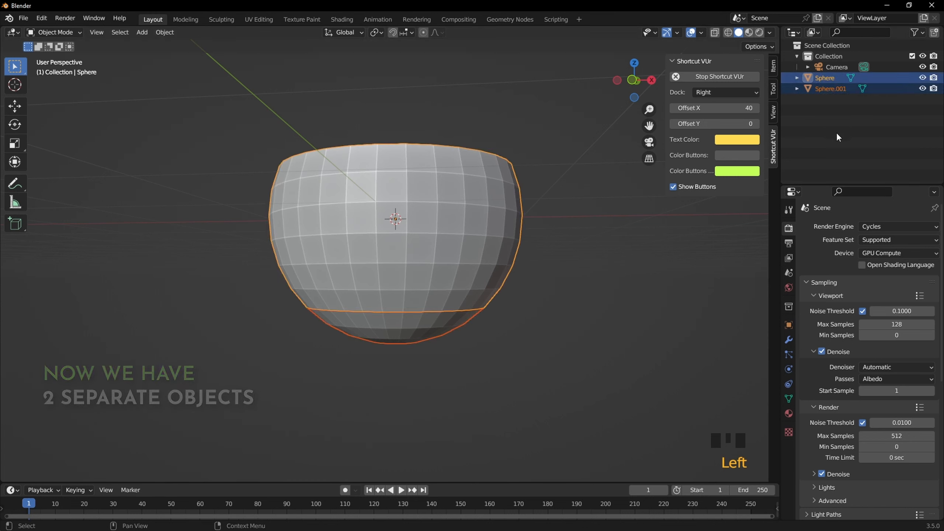
Step: Isolate the upper bowl object in local view from the front orthographic view
{"action": "left_click", "coordinate": [573, 289]}
{"action": "left_click", "coordinate": [444, 273]}
{"action": "left_click", "coordinate": [418, 325]}
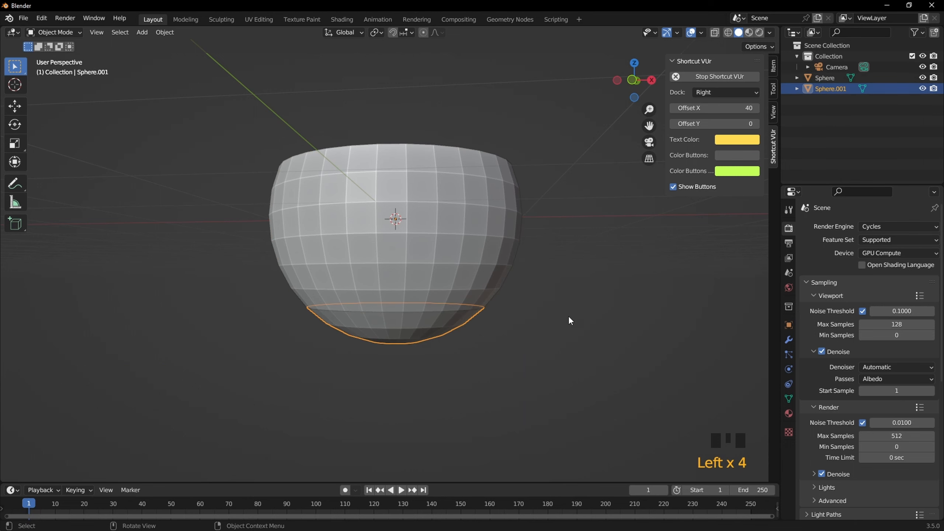
{"action": "middle_click_drag", "start_coordinate": [579, 276], "coordinate": [592, 263]}
{"action": "key", "text": "KP_1"}
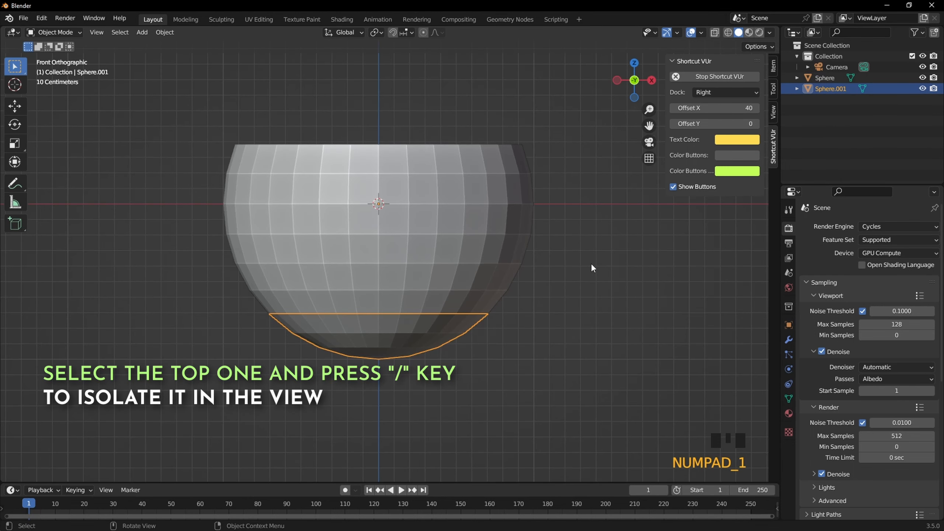
{"action": "left_click", "coordinate": [481, 244]}
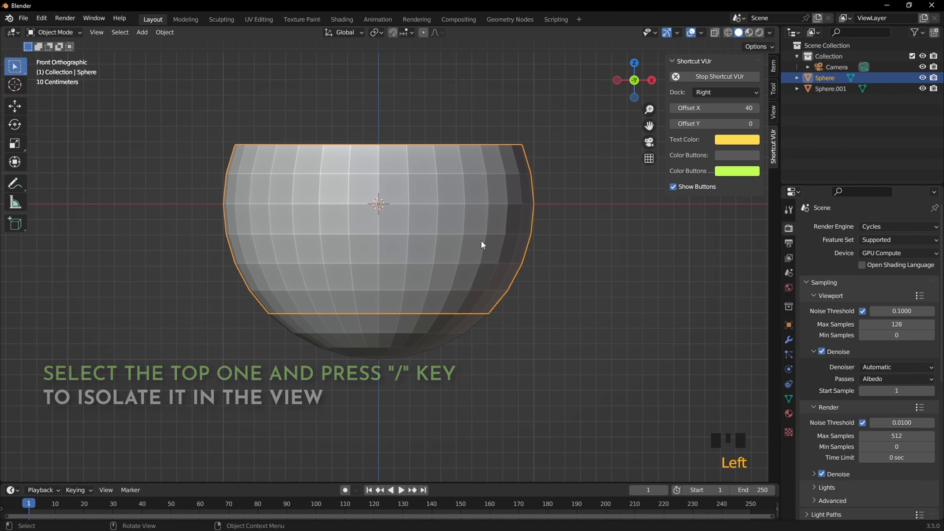
{"action": "key", "text": "slash"}
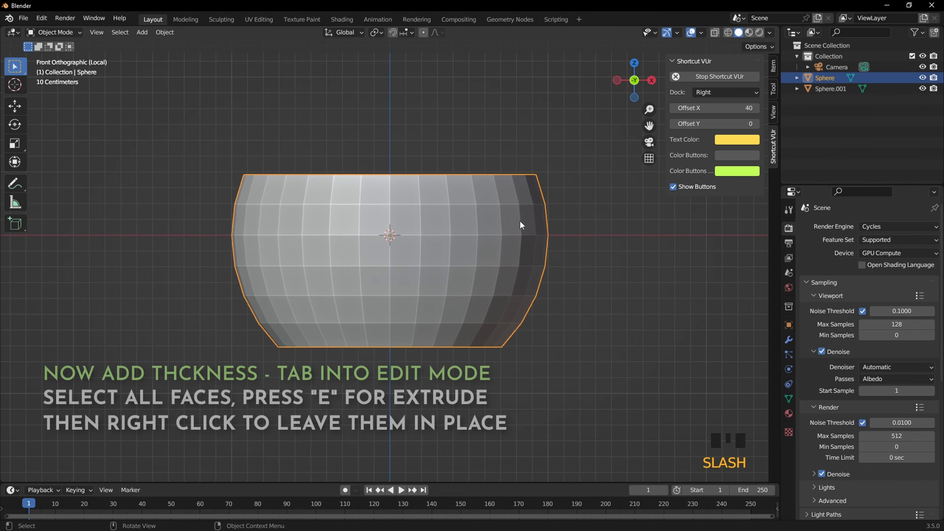
Step: Apply Shade Smooth to the isolated upper bowl
{"action": "middle_click_drag", "start_coordinate": [482, 241], "coordinate": [487, 258]}
{"action": "right_click", "coordinate": [487, 260]}
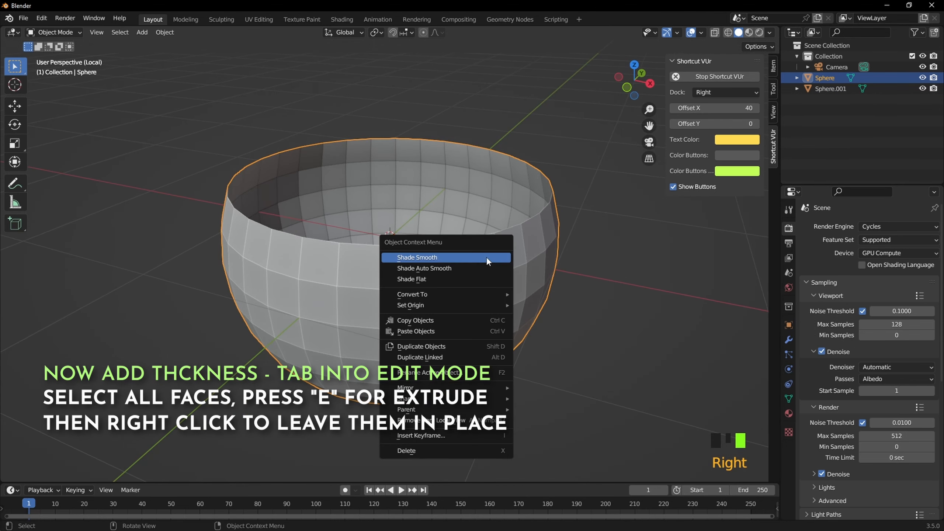
{"action": "left_click", "coordinate": [447, 258]}
{"action": "middle_click_drag", "start_coordinate": [604, 351], "coordinate": [567, 300], "text": "shift"}
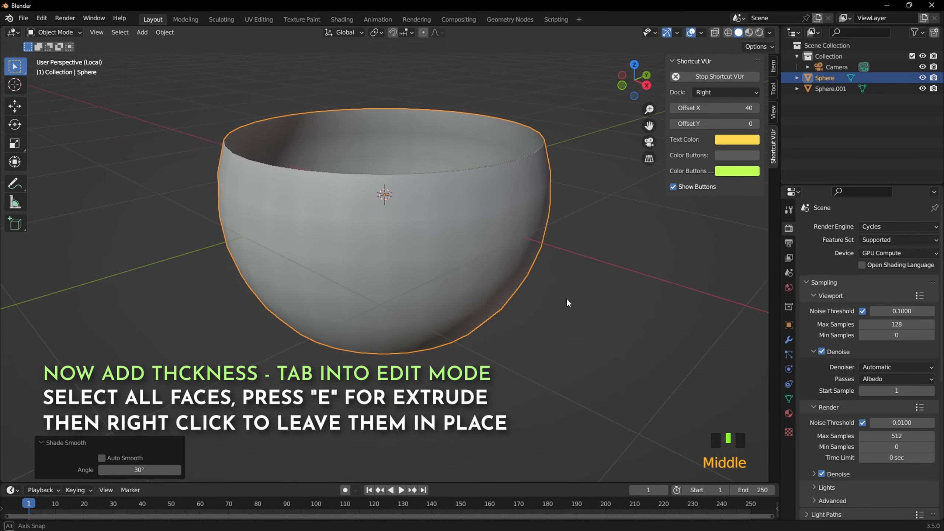
Step: In Edit Mode, extrude all faces of the upper bowl and leave them in place
{"action": "left_click", "coordinate": [789, 340]}
{"action": "key", "text": "Tab"}
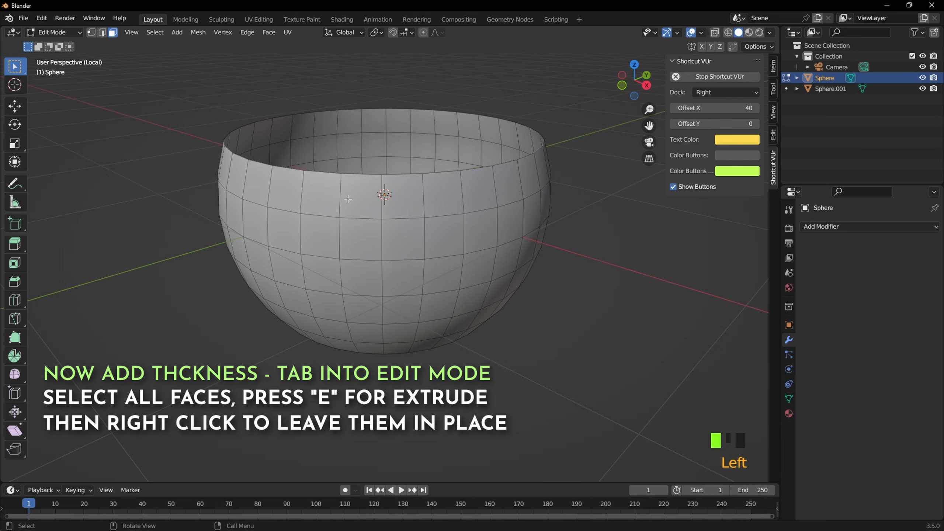
{"action": "key", "text": "a"}
{"action": "key", "text": "e"}
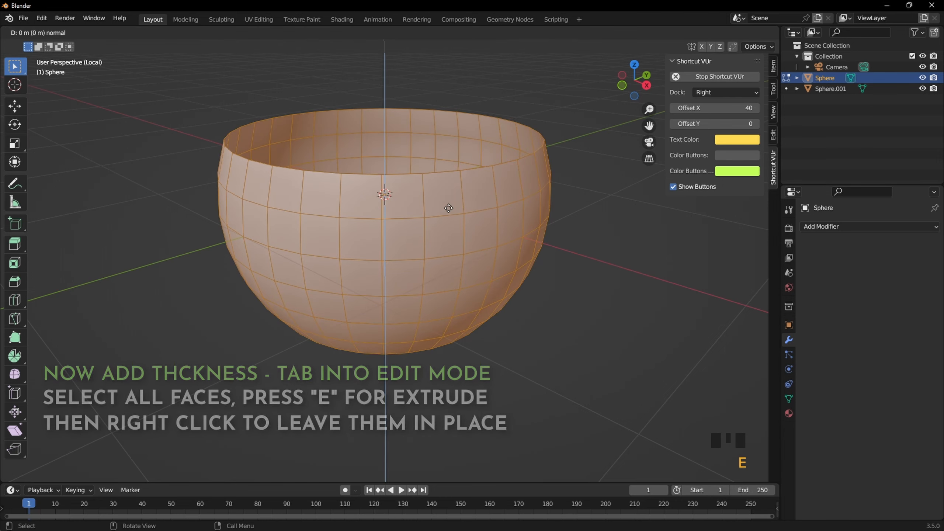
{"action": "right_click", "coordinate": [465, 198]}
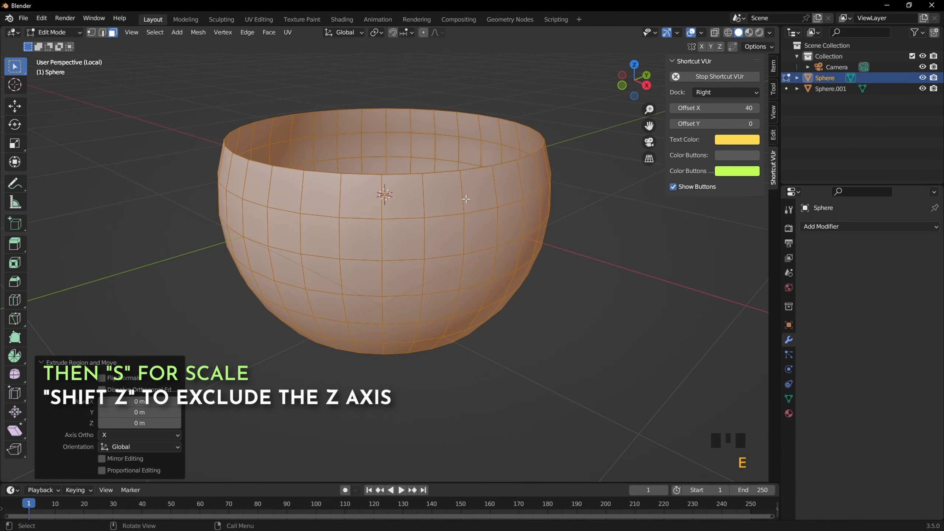
Step: Scale the bowl's extruded faces inward to 0.950 in X and Y, excluding the Z axis
{"action": "key", "text": "s"}
{"action": "key", "text": "shift+z"}
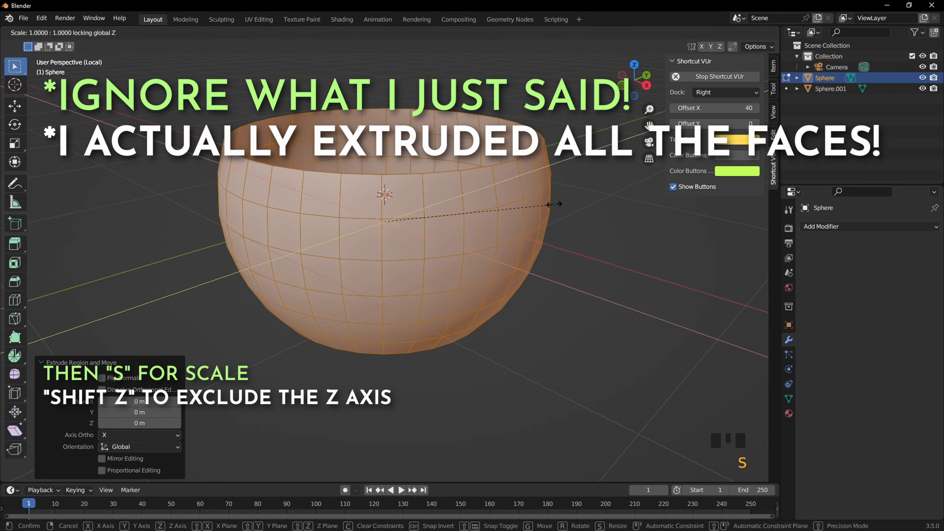
{"action": "left_click", "coordinate": [546, 206]}
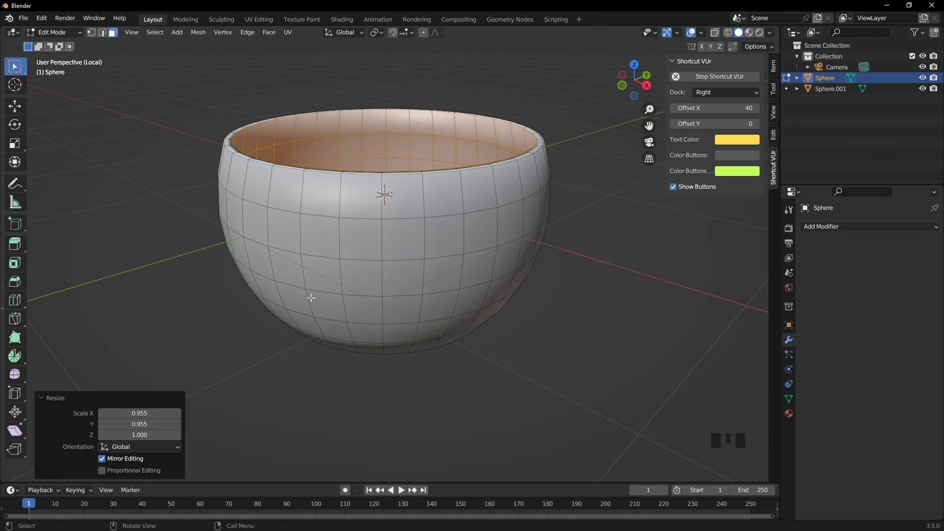
{"action": "left_click", "coordinate": [151, 413]}
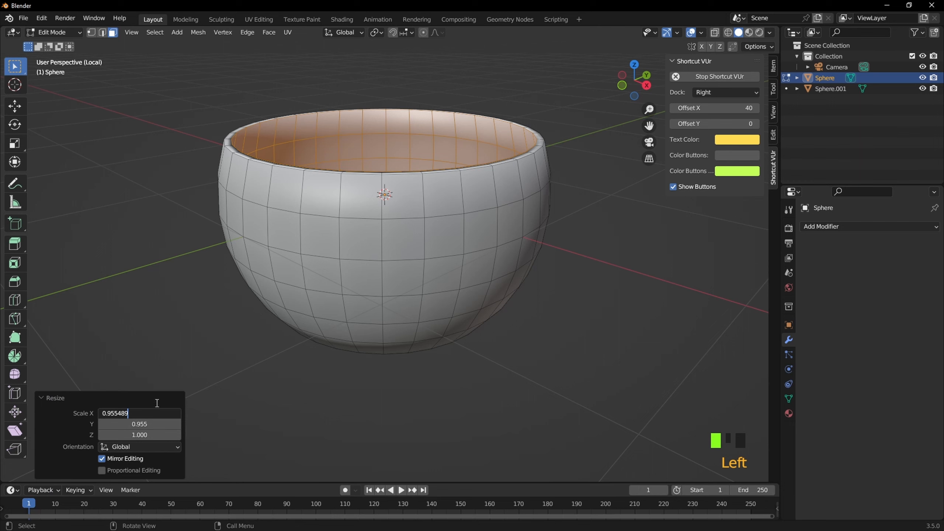
{"action": "left_click", "coordinate": [157, 402]}
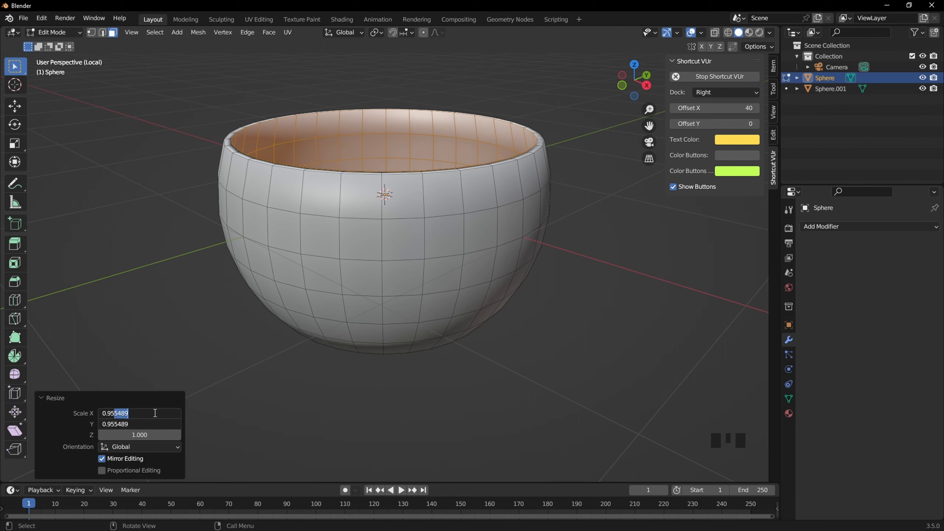
{"action": "type", "text": "0"}
{"action": "key", "text": "Return"}
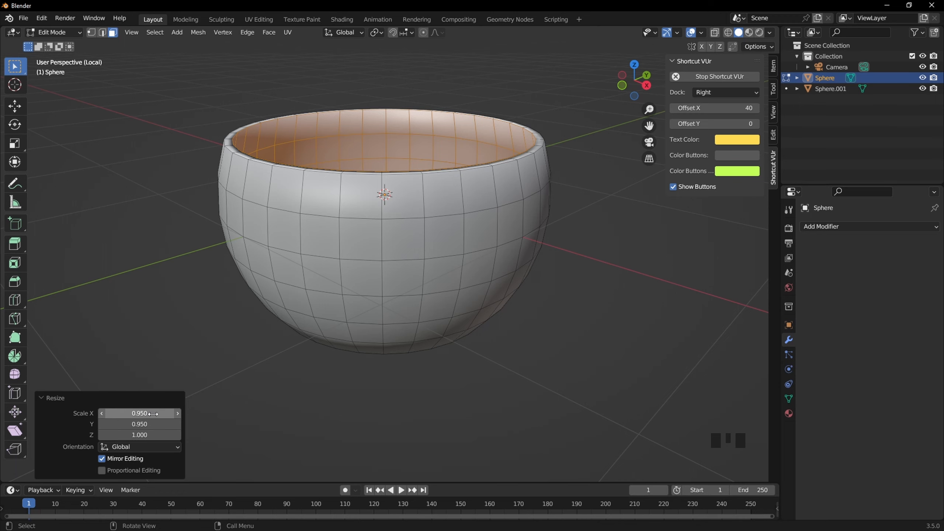
{"action": "left_click", "coordinate": [355, 399]}
Step: Examine the upper bowl's new wall thickness from the front orthographic view and at an angle
{"action": "middle_click_drag", "start_coordinate": [356, 400], "coordinate": [495, 243]}
{"action": "key", "text": "KP_1"}
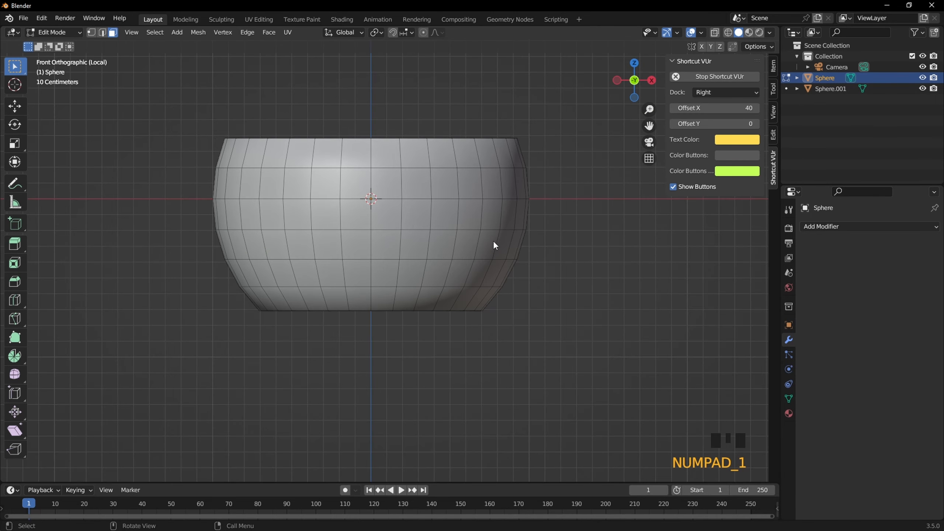
{"action": "key", "text": "z"}
{"action": "scroll", "coordinate": [461, 283], "scroll_direction": "up", "scroll_amount": 5}
{"action": "scroll", "coordinate": [456, 287], "scroll_direction": "down", "scroll_amount": 4}
{"action": "key", "text": "z"}
{"action": "scroll", "coordinate": [541, 274], "scroll_direction": "down", "scroll_amount": 2}
{"action": "mouse_move", "coordinate": [541, 263]}
{"action": "middle_mouse_down"}
{"action": "mouse_move", "coordinate": [489, 298]}
{"action": "mouse_move", "coordinate": [505, 288]}
{"action": "middle_mouse_up"}
Step: Leave the upper bowl's local view and Edit Mode, and isolate the bottom cap object in local view
{"action": "key", "text": "slash"}
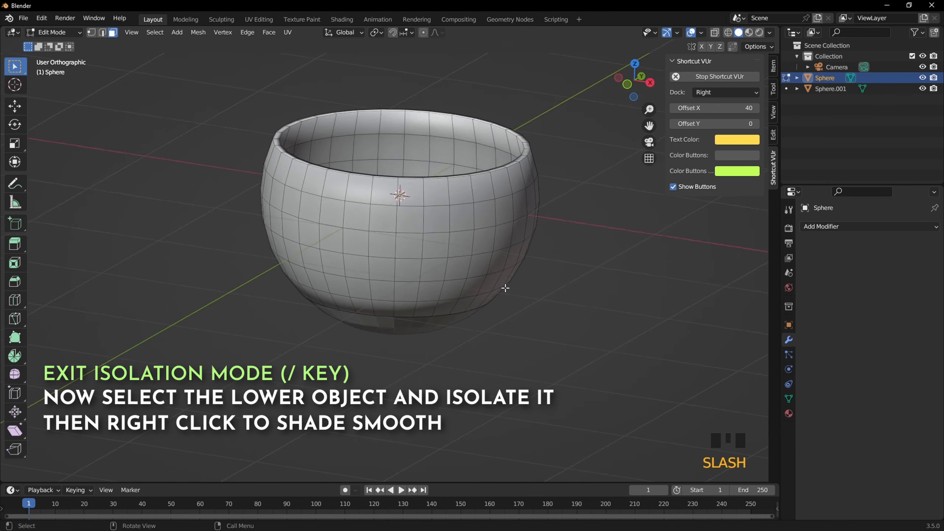
{"action": "scroll", "coordinate": [489, 285], "scroll_direction": "down", "scroll_amount": 1}
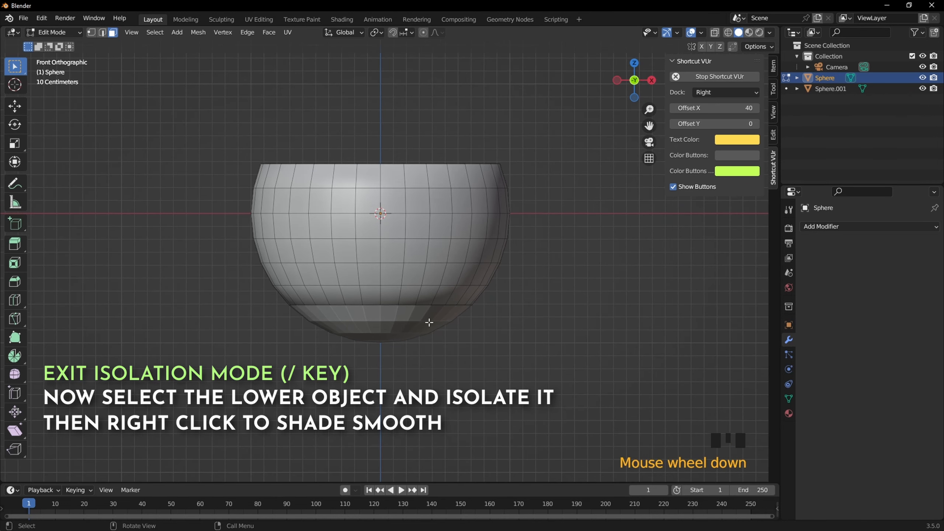
{"action": "key", "text": "Tab"}
{"action": "left_click", "coordinate": [429, 323]}
{"action": "key", "text": "slash"}
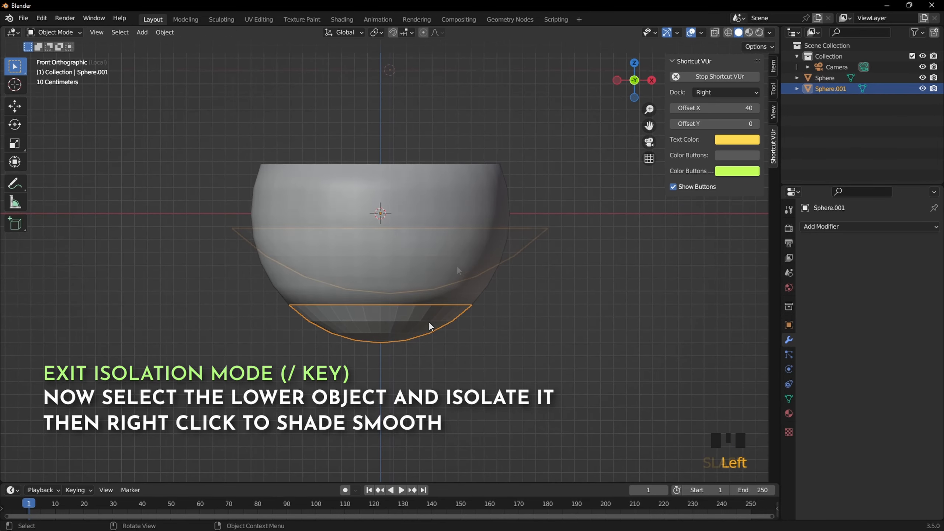
Step: Apply Shade Smooth to the isolated bottom cap
{"action": "middle_click_drag", "start_coordinate": [428, 321], "coordinate": [531, 192]}
{"action": "right_click", "coordinate": [464, 213]}
{"action": "left_click", "coordinate": [422, 211]}
Step: In edge select mode, split the bottom cap in half along its central line of edges using Edge Split
{"action": "scroll", "coordinate": [547, 233], "scroll_direction": "up", "scroll_amount": 2}
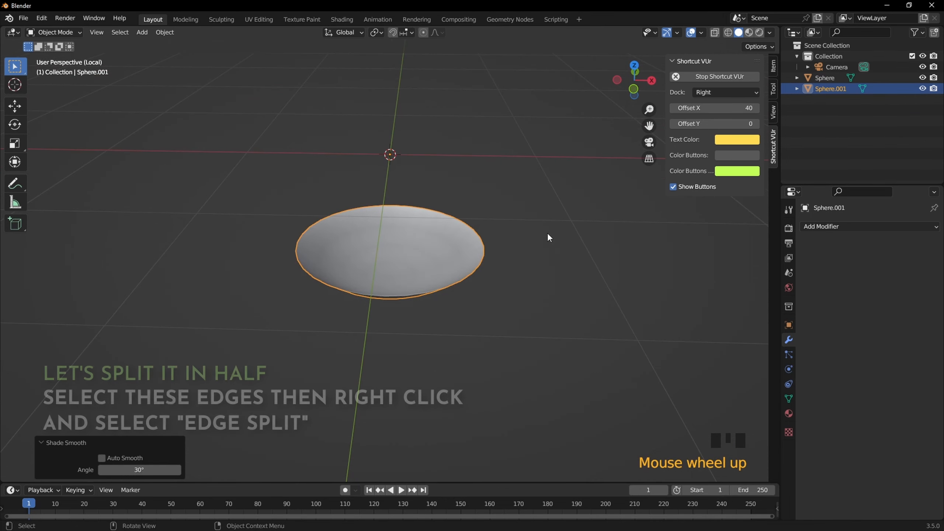
{"action": "key", "text": "Tab"}
{"action": "key", "text": "2"}
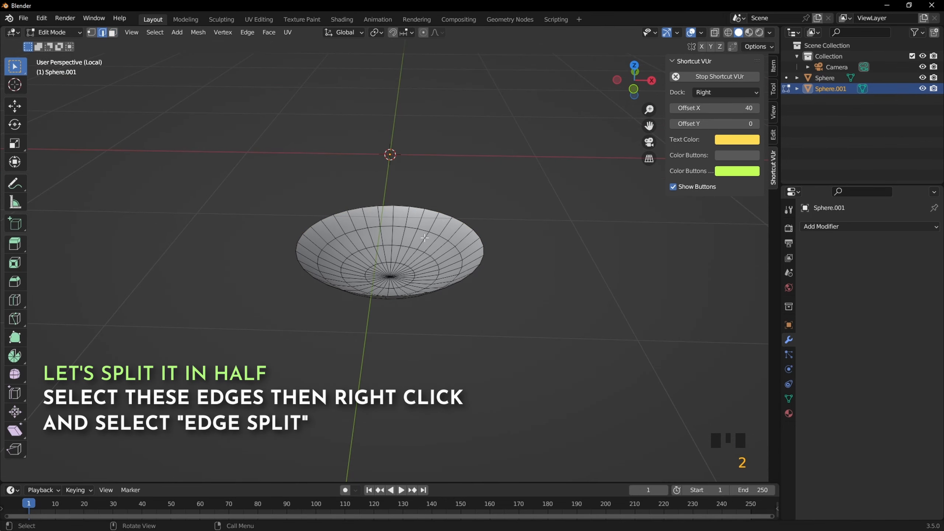
{"action": "middle_click_drag", "start_coordinate": [400, 279], "coordinate": [455, 229]}
{"action": "key", "text": "KP_1"}
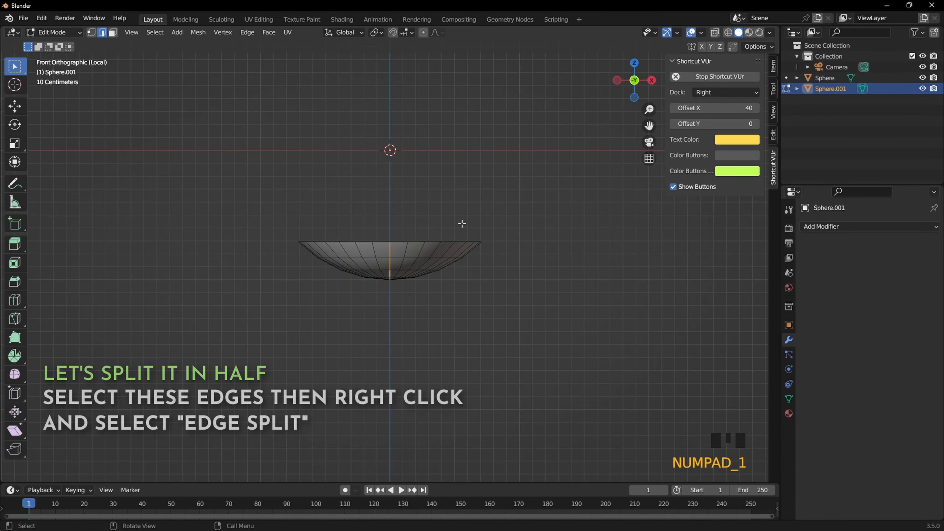
{"action": "right_click", "coordinate": [532, 210]}
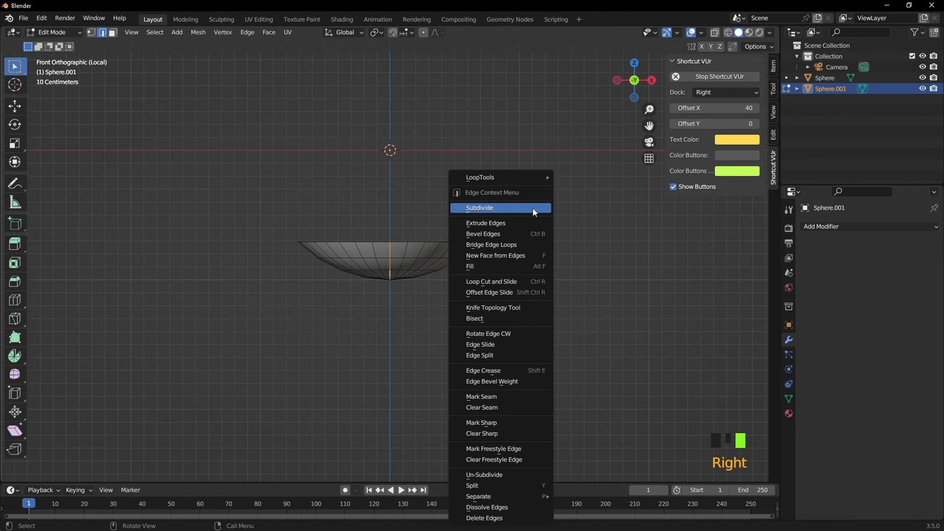
{"action": "left_click", "coordinate": [479, 354]}
Step: In face select mode, delete the linked faces of the cap's half on the negative X side
{"action": "left_click", "coordinate": [113, 33]}
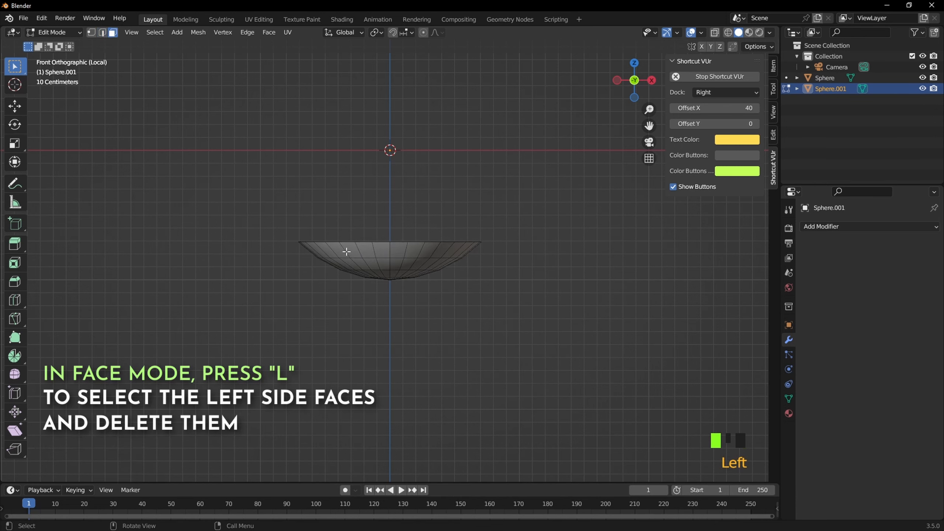
{"action": "key", "text": "l"}
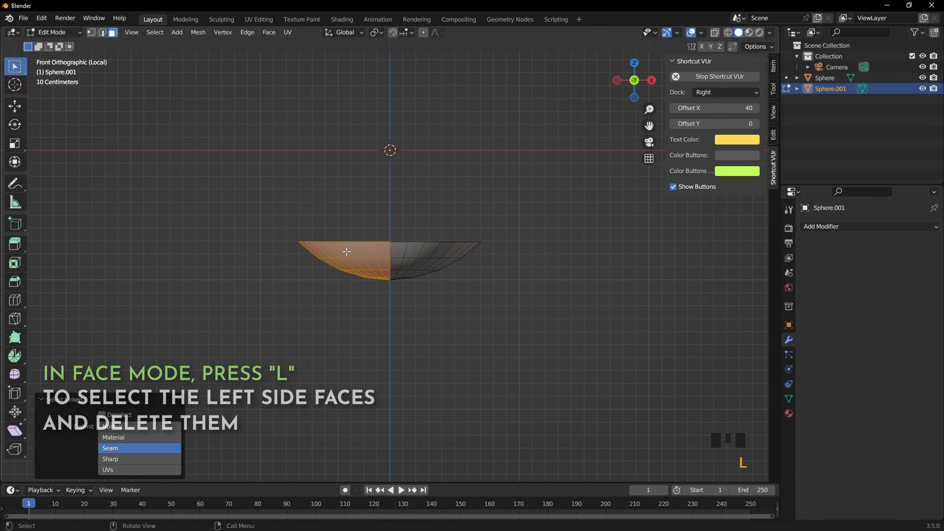
{"action": "key", "text": "Delete"}
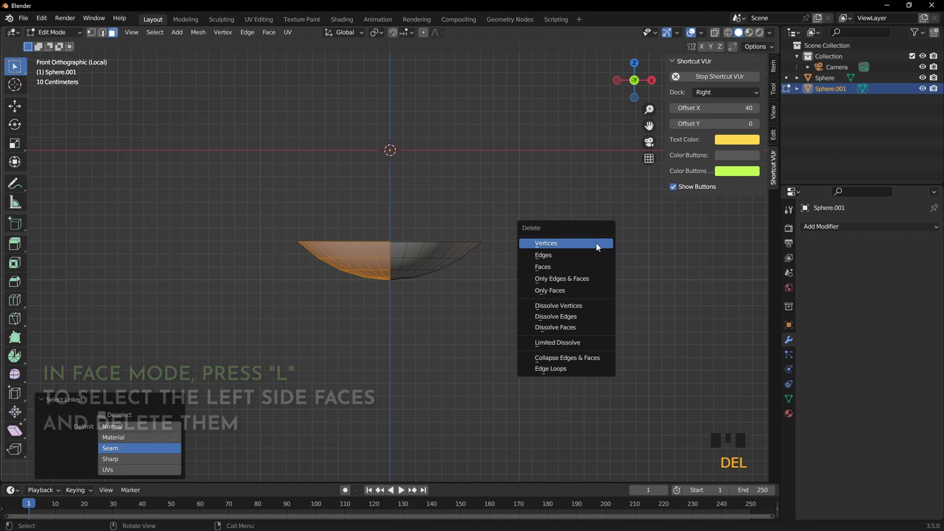
{"action": "left_click", "coordinate": [548, 269]}
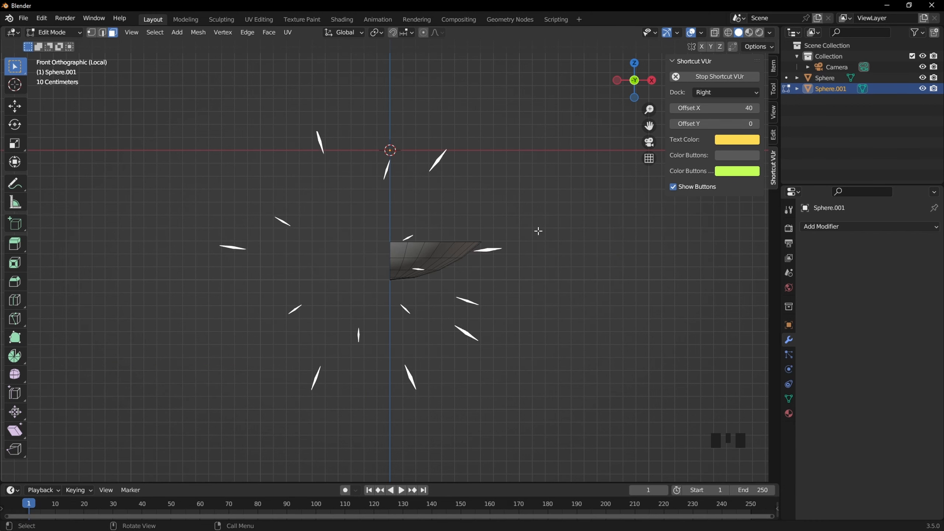
{"action": "left_click", "coordinate": [452, 177]}
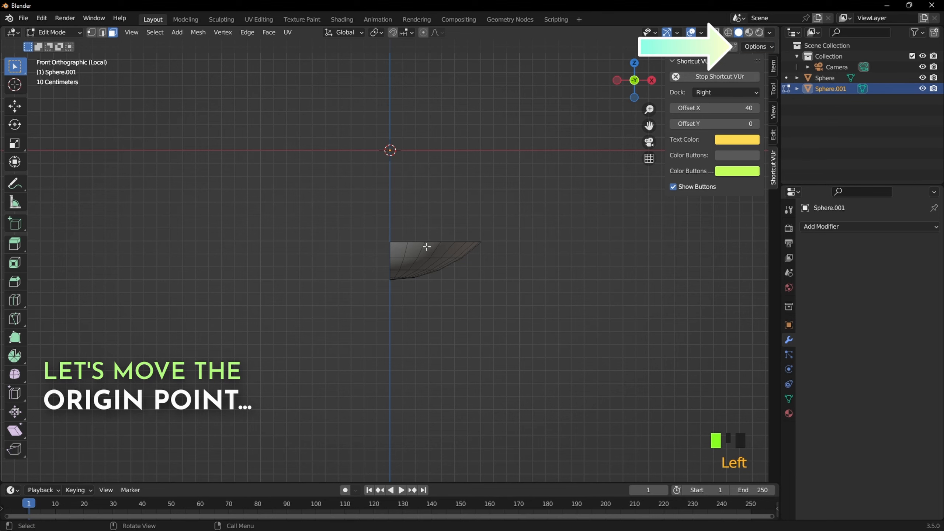
Step: Return to Object Mode, restrict transforms to affect only origins, and activate the Move tool
{"action": "key", "text": "Tab"}
{"action": "left_click", "coordinate": [766, 47]}
{"action": "left_click", "coordinate": [751, 80]}
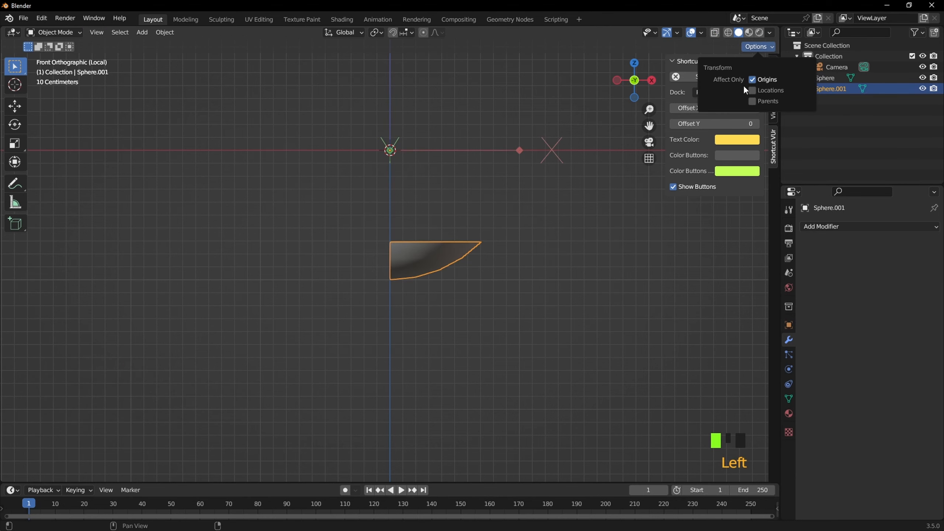
{"action": "left_click", "coordinate": [13, 107]}
{"action": "scroll", "coordinate": [410, 107], "scroll_direction": "up", "scroll_amount": 3}
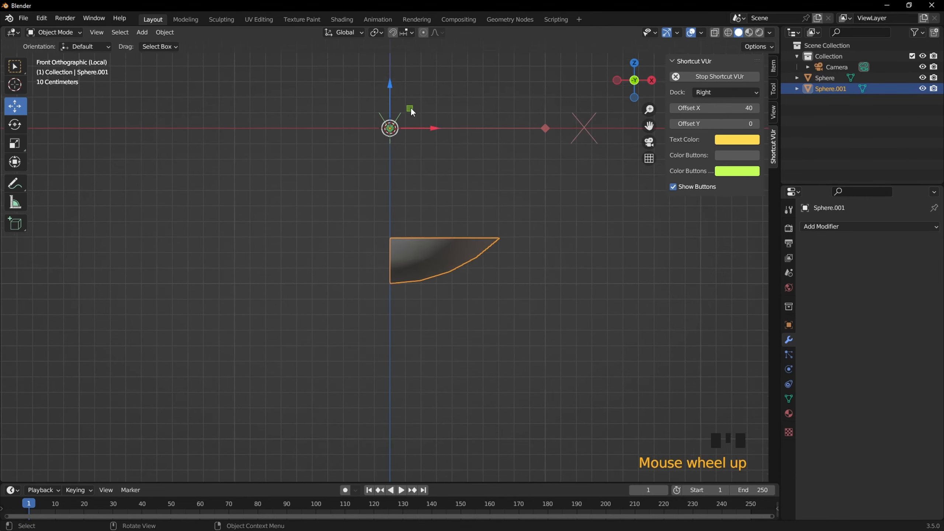
{"action": "middle_click_drag", "start_coordinate": [453, 107], "coordinate": [423, 196], "text": "shift"}
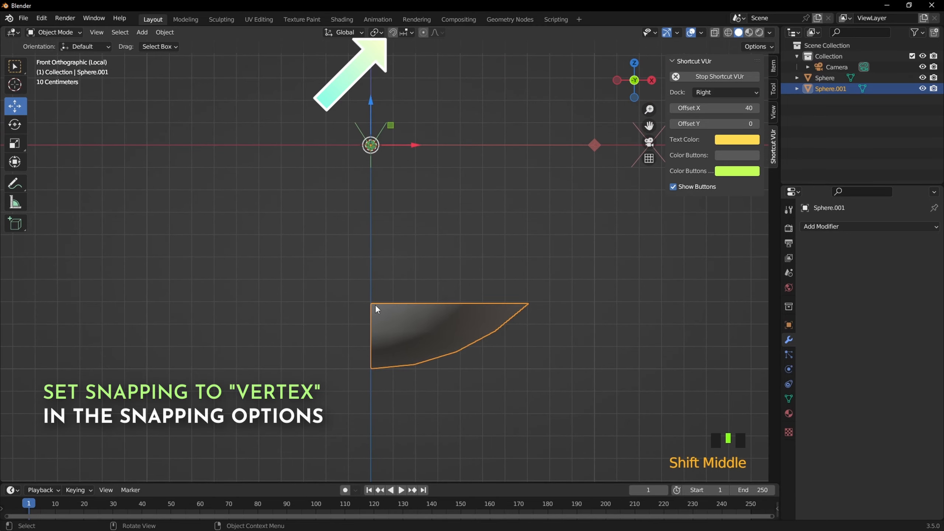
Step: Set snapping to Vertex and move the half cap's origin down Z by about 0.707 m to its rim level
{"action": "left_click", "coordinate": [407, 33]}
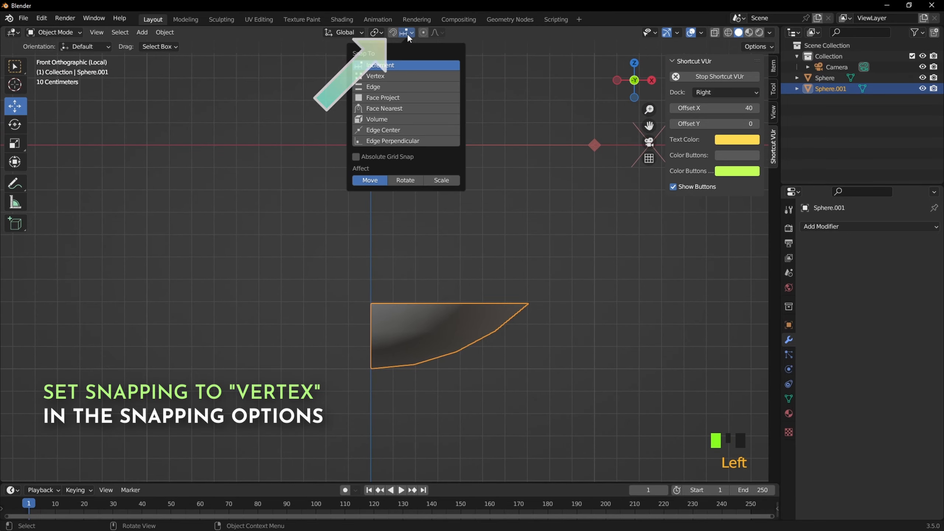
{"action": "left_click", "coordinate": [382, 75]}
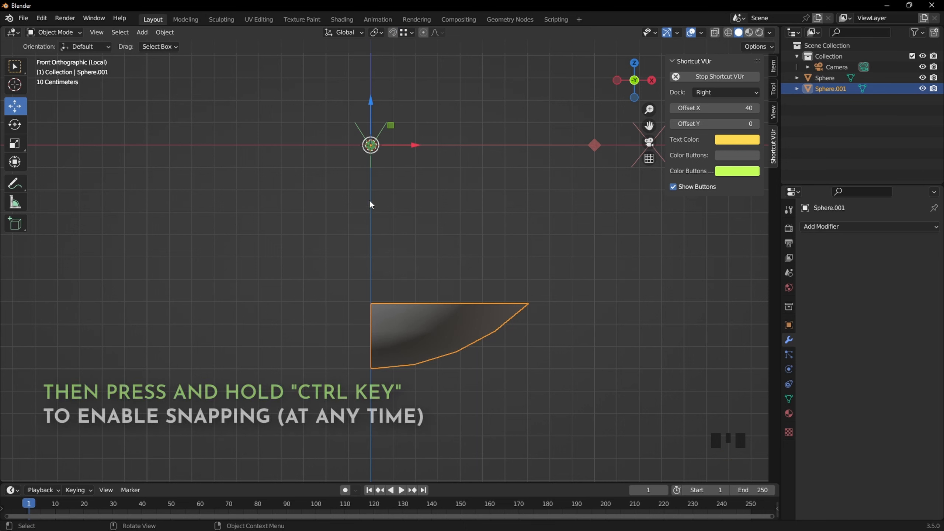
{"action": "left_click_drag", "start_coordinate": [373, 106], "coordinate": [370, 303]}
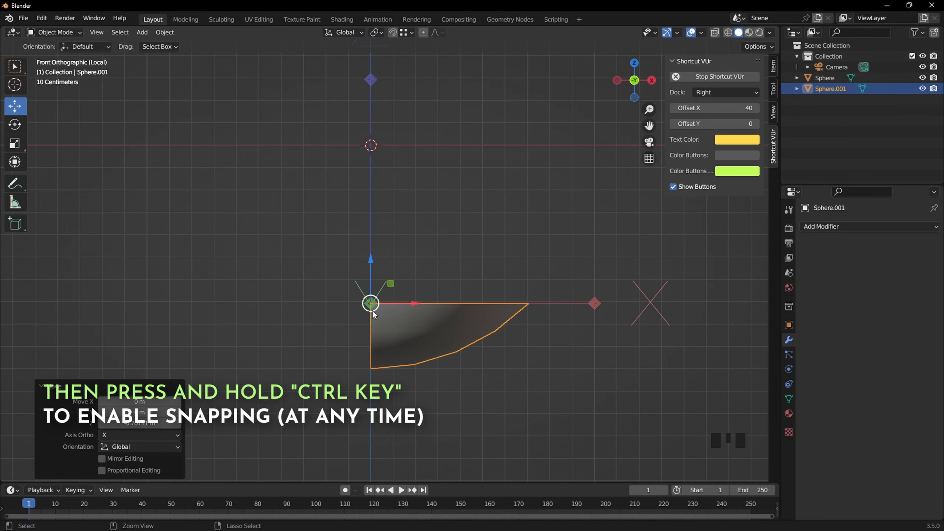
Step: Turn off the origins-only transform option and switch back to the Select Box tool
{"action": "middle_click_drag", "start_coordinate": [508, 251], "coordinate": [553, 249]}
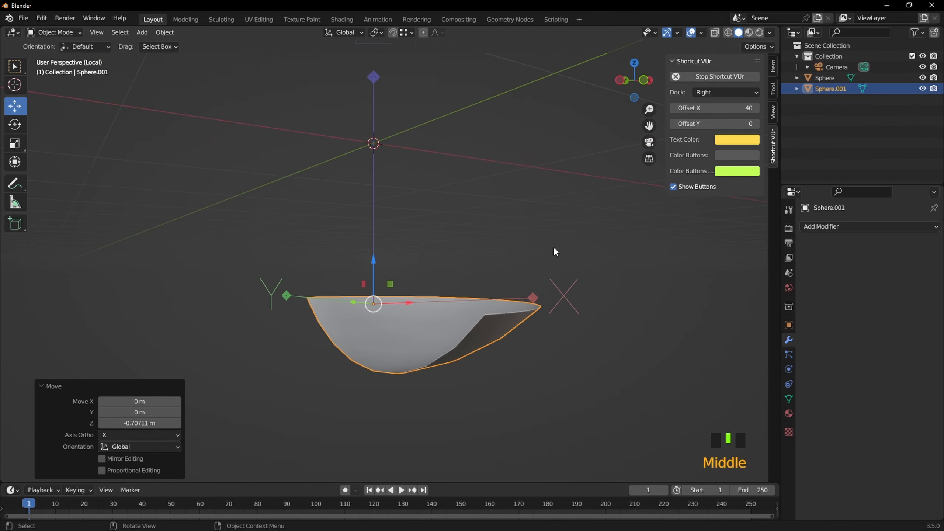
{"action": "left_click", "coordinate": [758, 47]}
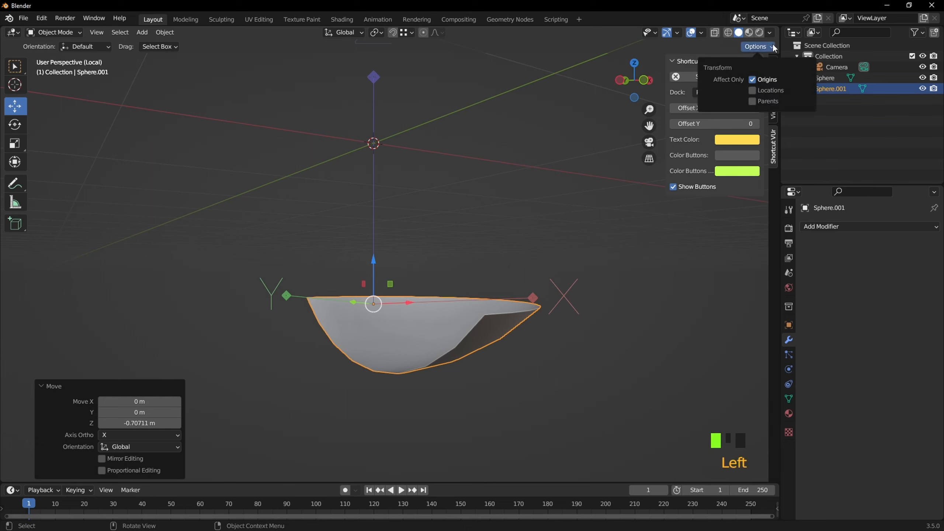
{"action": "left_click", "coordinate": [750, 81]}
{"action": "left_click", "coordinate": [532, 218]}
{"action": "middle_click_drag", "start_coordinate": [533, 218], "coordinate": [469, 350]}
{"action": "left_click", "coordinate": [469, 350]}
Step: Extrude all faces of the half cap in place and shrink them along their normals by about -0.045 m
{"action": "key", "text": "Tab"}
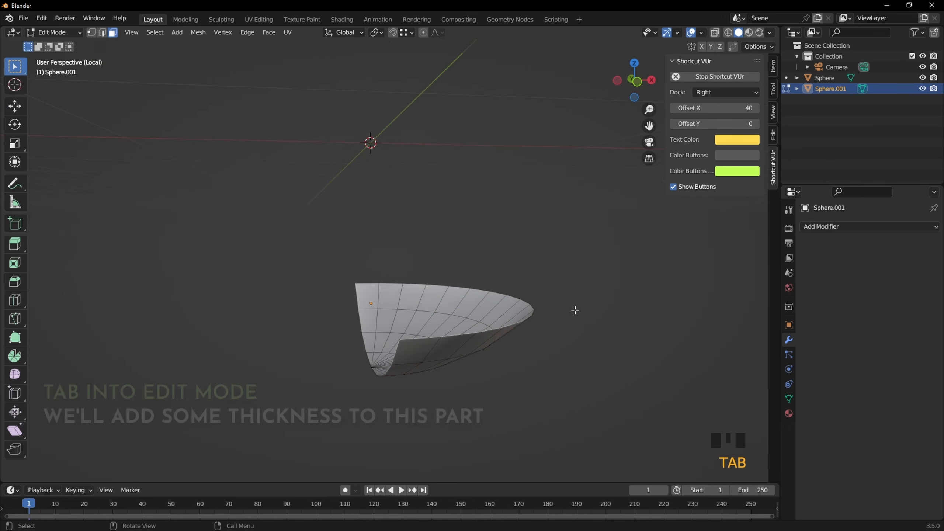
{"action": "key", "text": "3"}
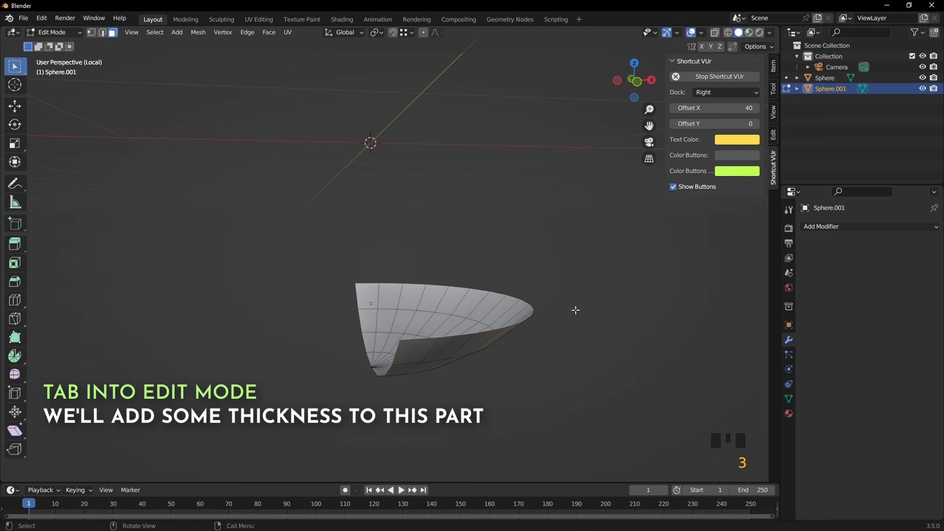
{"action": "key", "text": "a"}
{"action": "key", "text": "e"}
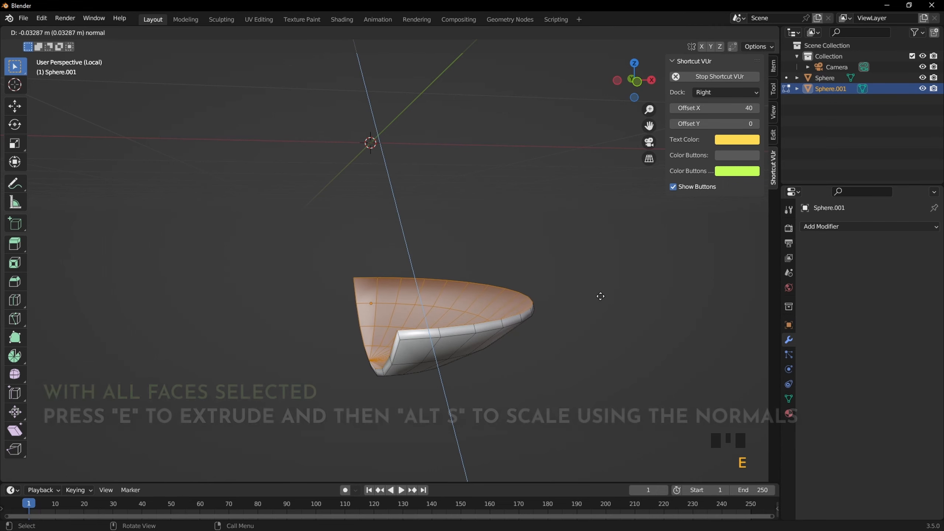
{"action": "right_click", "coordinate": [601, 296]}
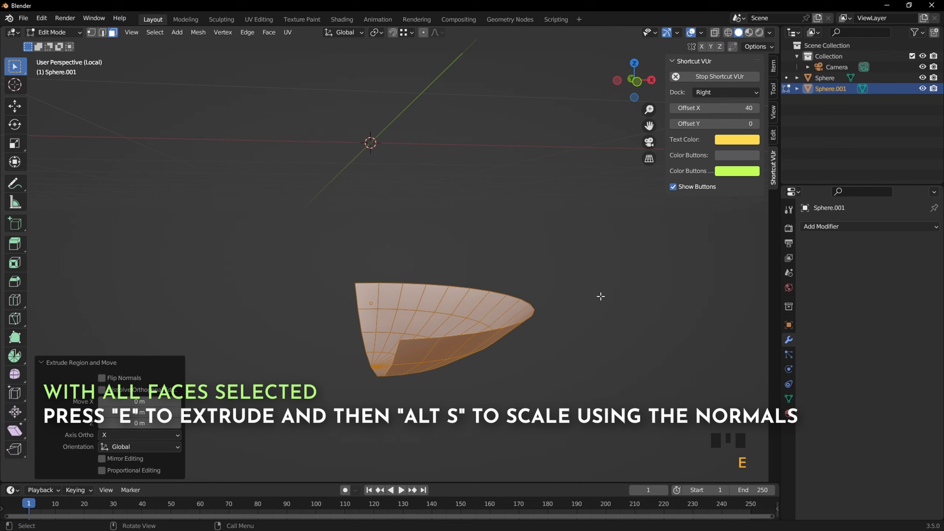
{"action": "key", "text": "alt+s"}
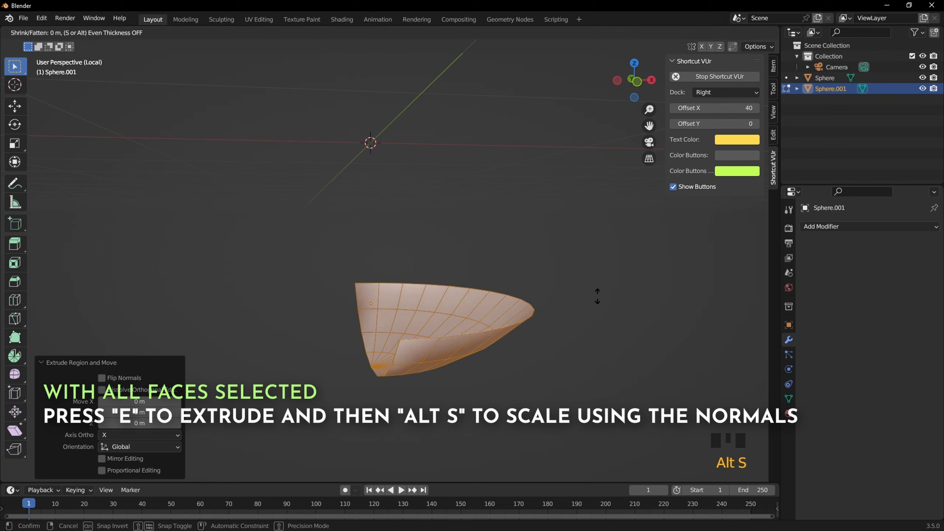
{"action": "left_click", "coordinate": [577, 301]}
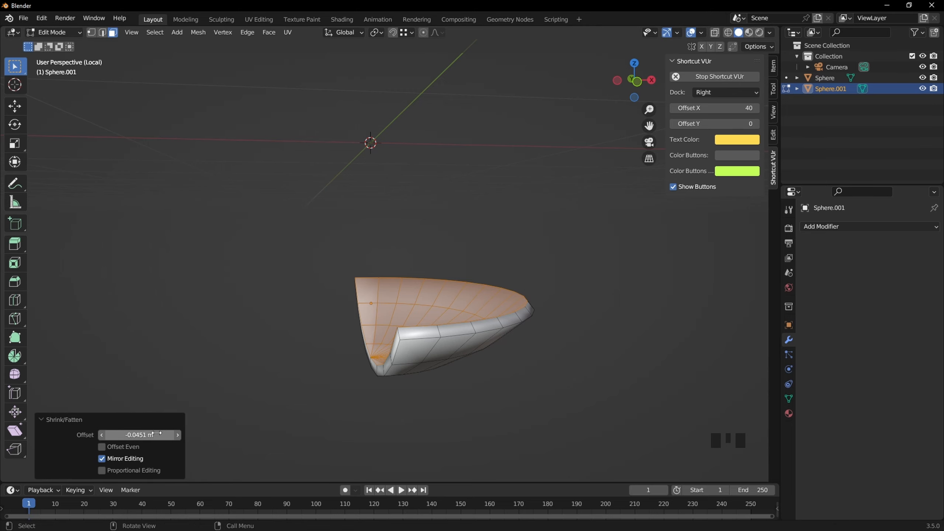
Step: Exit local view and shrink/fatten the half cap's selected inner faces by about 0.0216 m to match the bowl's thickness
{"action": "key", "text": "KP_Divide"}
{"action": "middle_click_drag", "start_coordinate": [523, 365], "coordinate": [499, 316]}
{"action": "scroll", "coordinate": [365, 331], "scroll_direction": "up", "scroll_amount": 5}
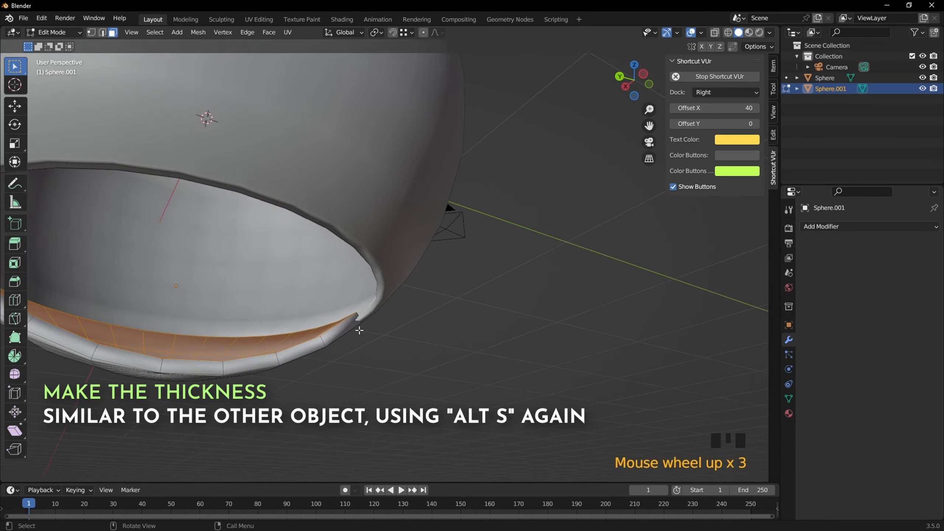
{"action": "middle_click_drag", "start_coordinate": [364, 330], "coordinate": [564, 268], "text": "shift"}
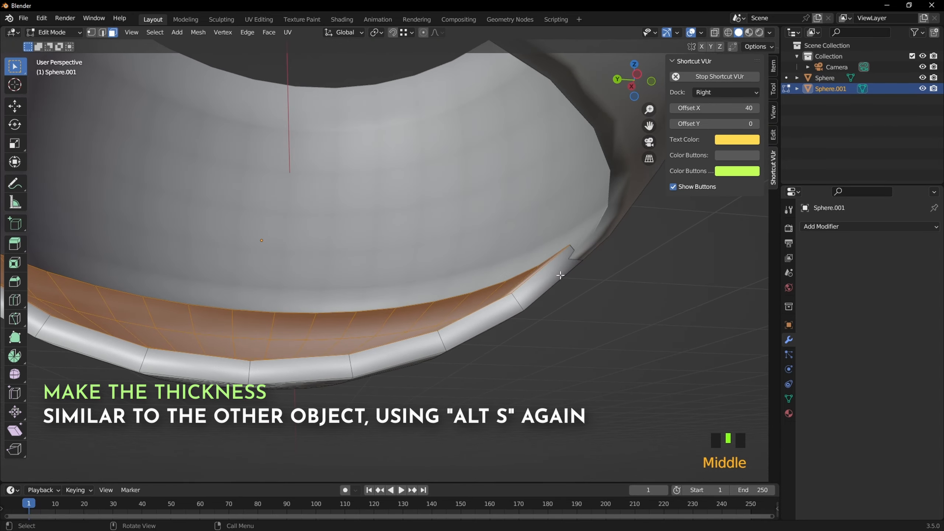
{"action": "key", "text": "alt+s"}
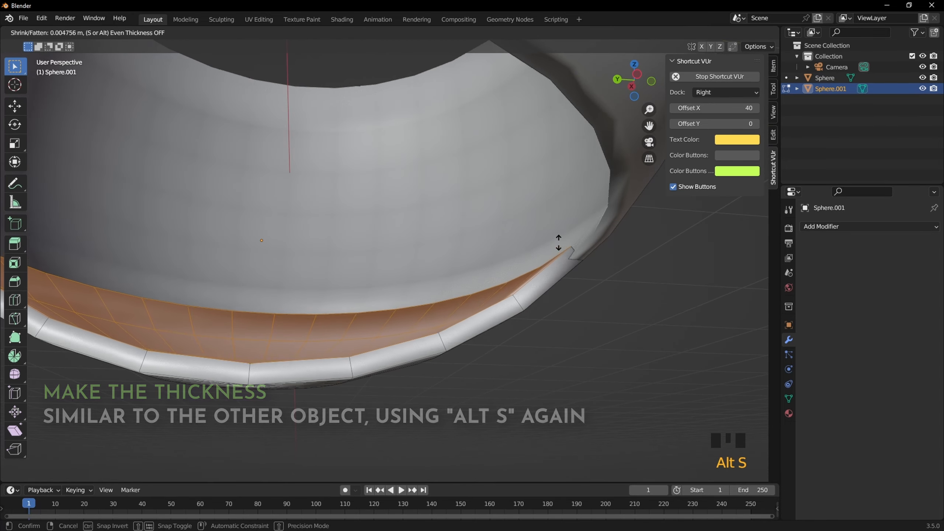
{"action": "left_click", "coordinate": [553, 209]}
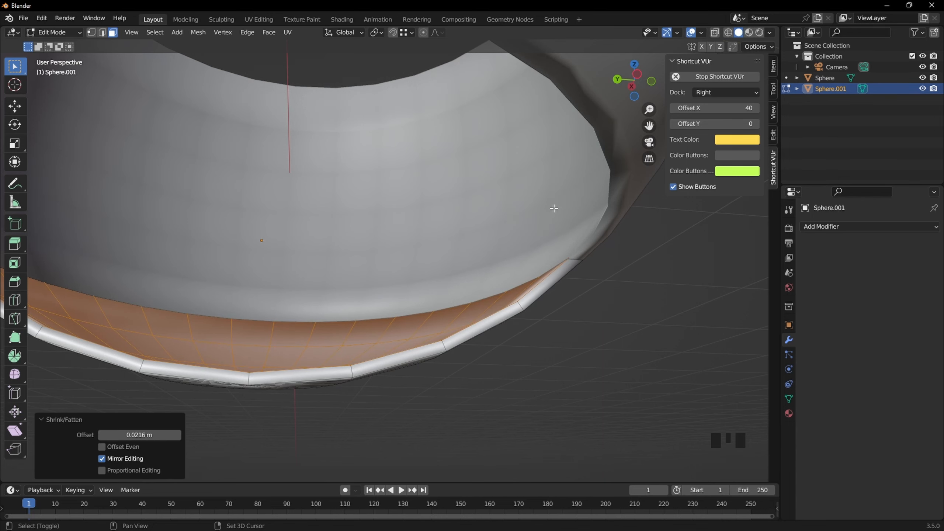
{"action": "middle_click_drag", "start_coordinate": [553, 209], "coordinate": [557, 246]}
{"action": "scroll", "coordinate": [544, 278], "scroll_direction": "down", "scroll_amount": 3}
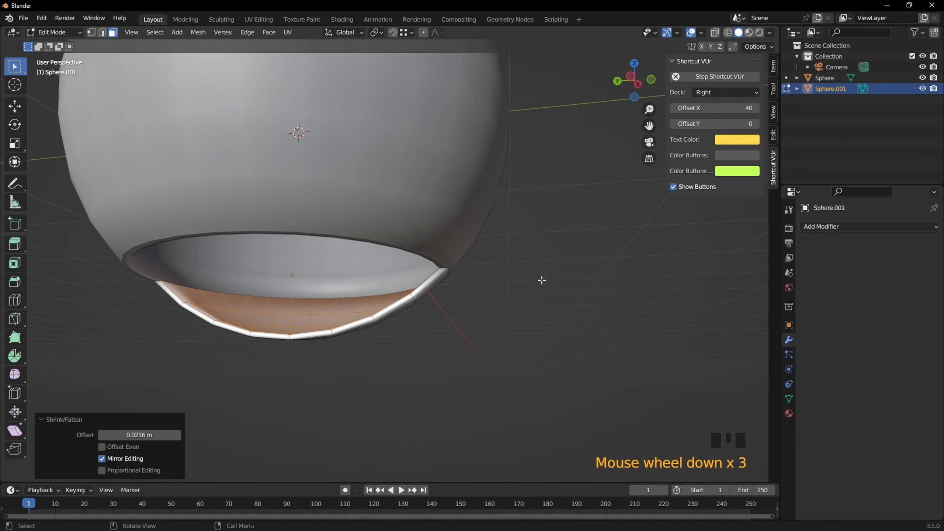
{"action": "middle_click_drag", "start_coordinate": [544, 278], "coordinate": [456, 296]}
Step: Return to Object Mode, isolate the half cap in local view, and show it in wireframe from the front
{"action": "key", "text": "Tab"}
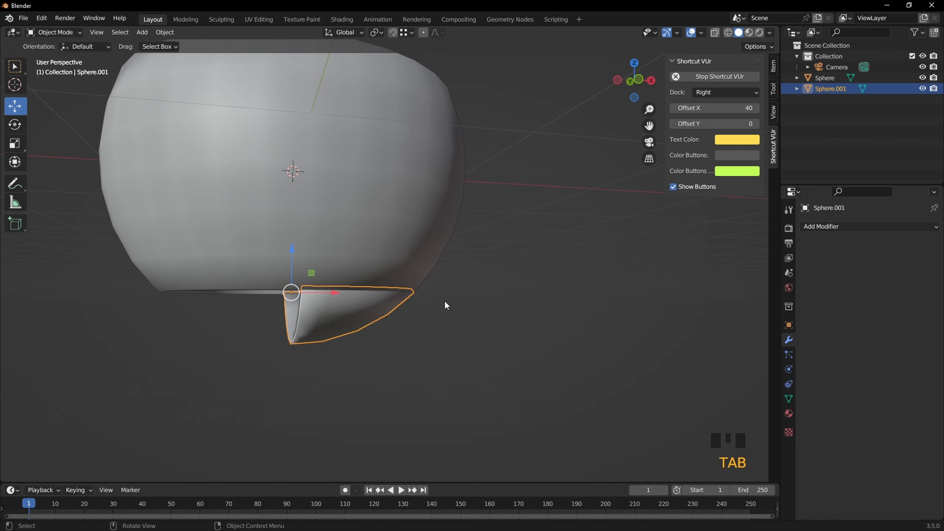
{"action": "key", "text": "slash"}
{"action": "mouse_move", "coordinate": [440, 275]}
{"action": "middle_mouse_down"}
{"action": "mouse_move", "coordinate": [487, 310]}
{"action": "mouse_move", "coordinate": [434, 283]}
{"action": "middle_mouse_up"}
{"action": "key", "text": "KP_1"}
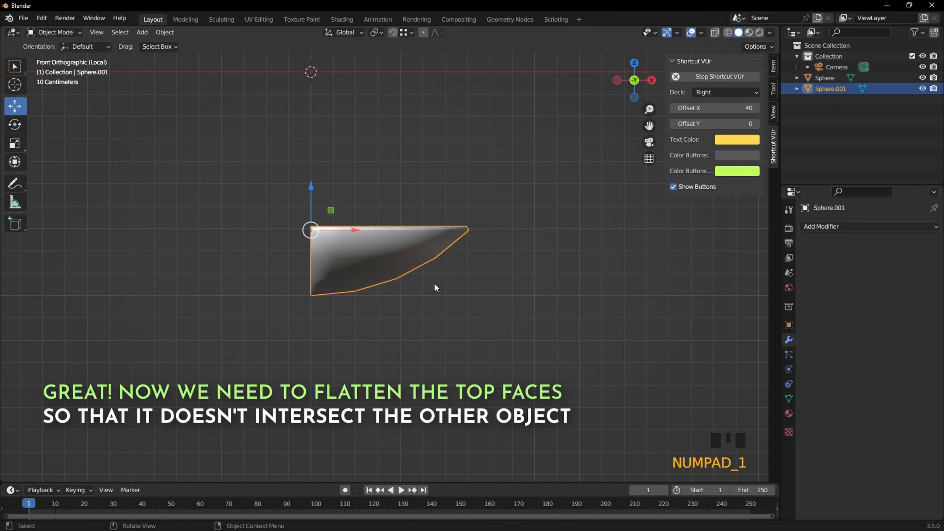
{"action": "left_click", "coordinate": [727, 32]}
{"action": "left_click", "coordinate": [526, 151]}
{"action": "scroll", "coordinate": [477, 199], "scroll_direction": "up", "scroll_amount": 5}
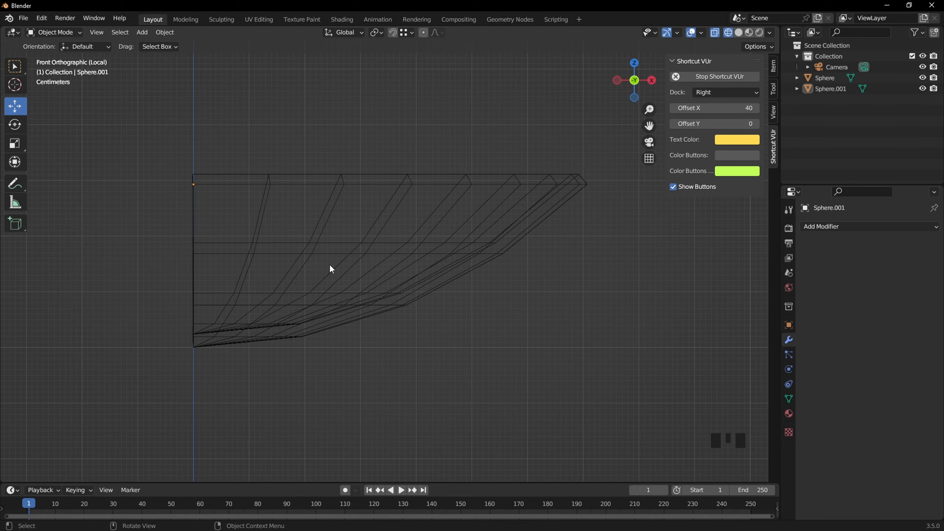
{"action": "mouse_move", "coordinate": [329, 268]}
{"action": "middle_mouse_down"}
{"action": "mouse_move", "coordinate": [371, 283]}
{"action": "mouse_move", "coordinate": [325, 281]}
{"action": "middle_mouse_up"}
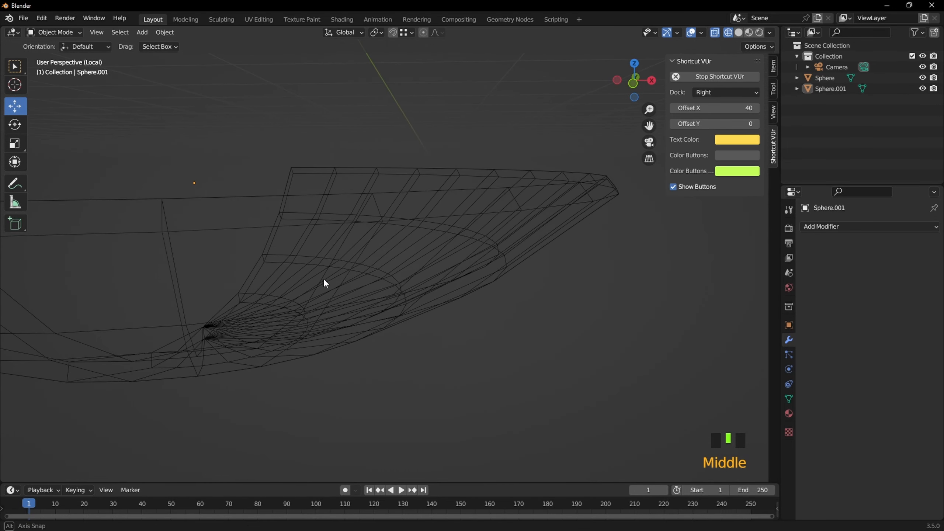
{"action": "scroll", "coordinate": [398, 251], "scroll_direction": "down", "scroll_amount": 2}
{"action": "key", "text": "KP_1"}
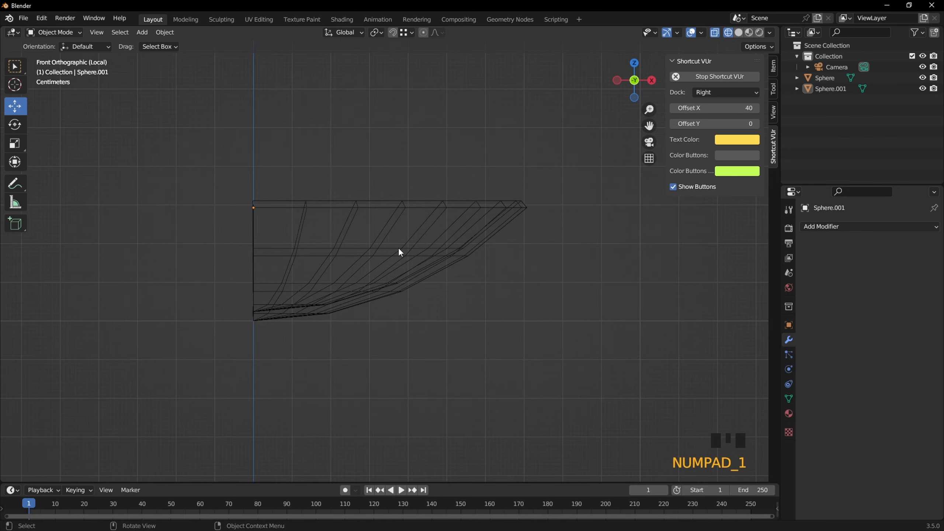
Step: Enter Edit Mode with edge selection and select the half cap's raised inner rim edge loop
{"action": "left_click", "coordinate": [64, 31]}
{"action": "left_click", "coordinate": [53, 58]}
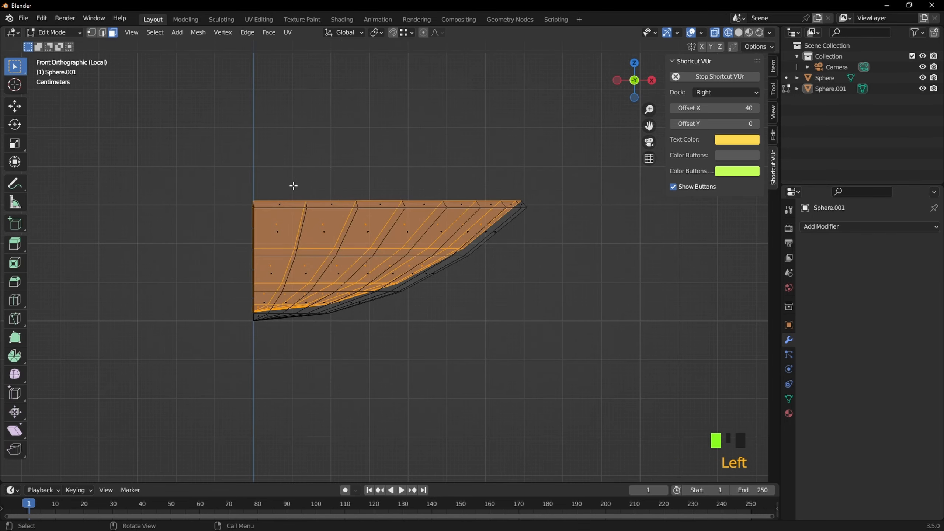
{"action": "left_click", "coordinate": [102, 33]}
{"action": "left_click", "coordinate": [380, 100]}
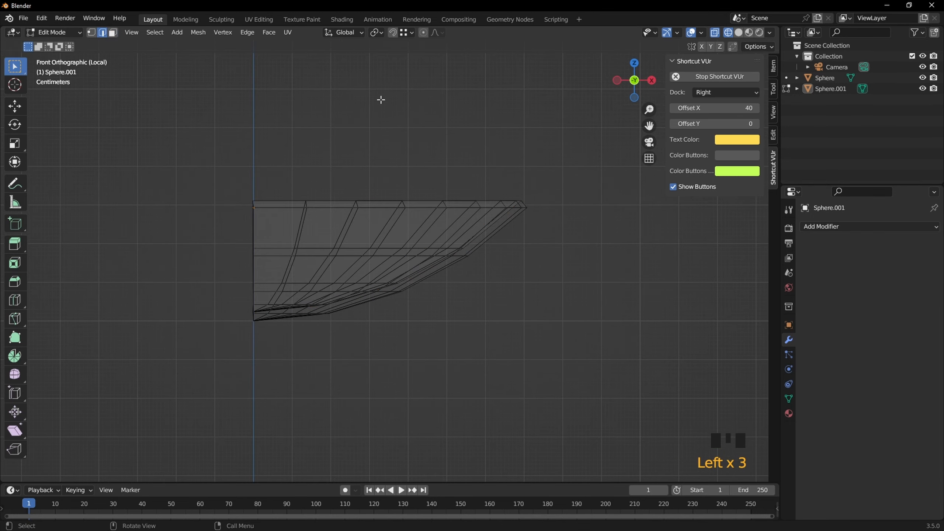
{"action": "left_click", "coordinate": [322, 201], "text": "alt"}
{"action": "middle_click_drag", "start_coordinate": [322, 201], "coordinate": [508, 169]}
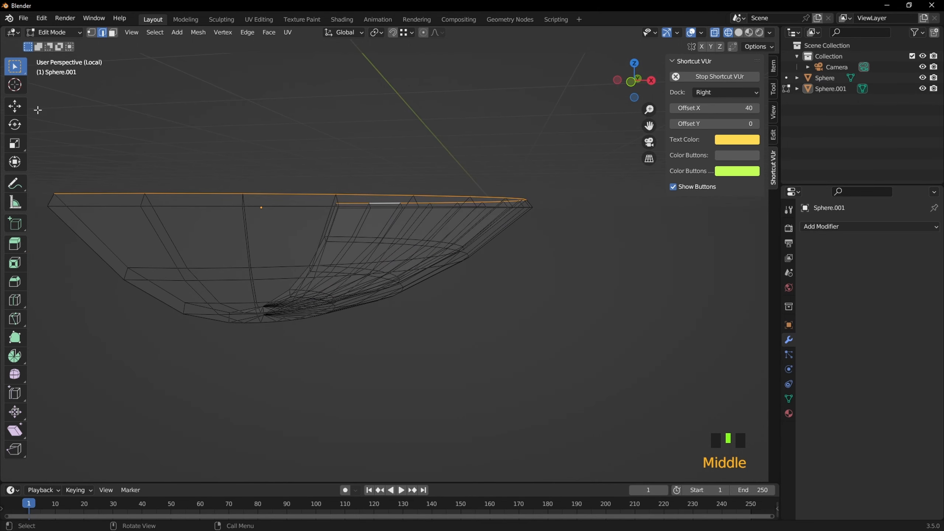
Step: Move the inner rim loop down Z by about 0.018 m, snapped to the outer rim's level
{"action": "left_click", "coordinate": [15, 107]}
{"action": "middle_click_drag", "start_coordinate": [423, 91], "coordinate": [416, 102]}
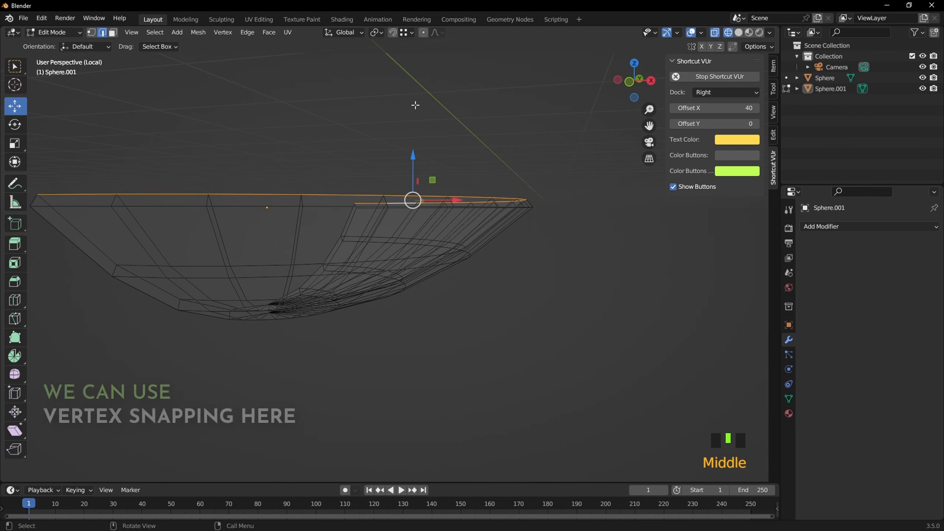
{"action": "left_click", "coordinate": [423, 33]}
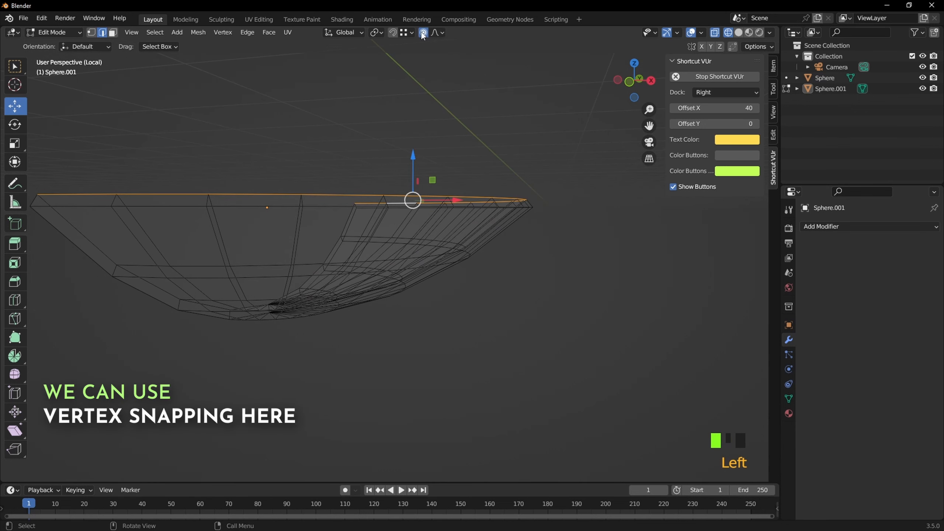
{"action": "left_click", "coordinate": [424, 33]}
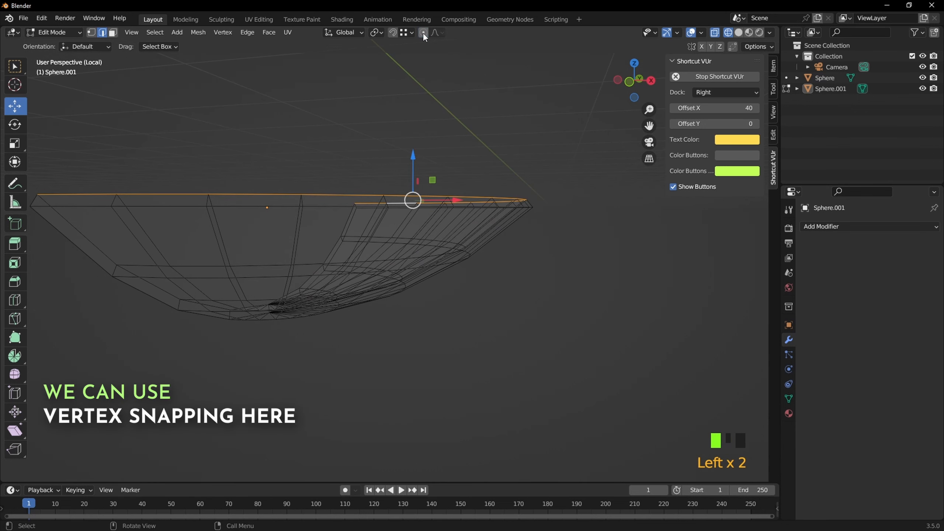
{"action": "left_click", "coordinate": [392, 33]}
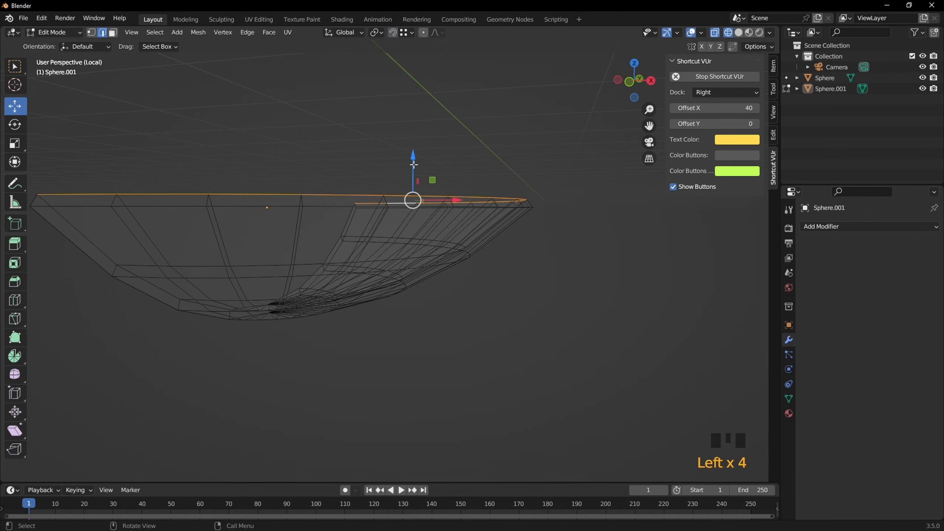
{"action": "left_click_drag", "start_coordinate": [414, 164], "coordinate": [303, 205]}
{"action": "middle_click_drag", "start_coordinate": [320, 196], "coordinate": [382, 193]}
{"action": "scroll", "coordinate": [382, 193], "scroll_direction": "down", "scroll_amount": 2}
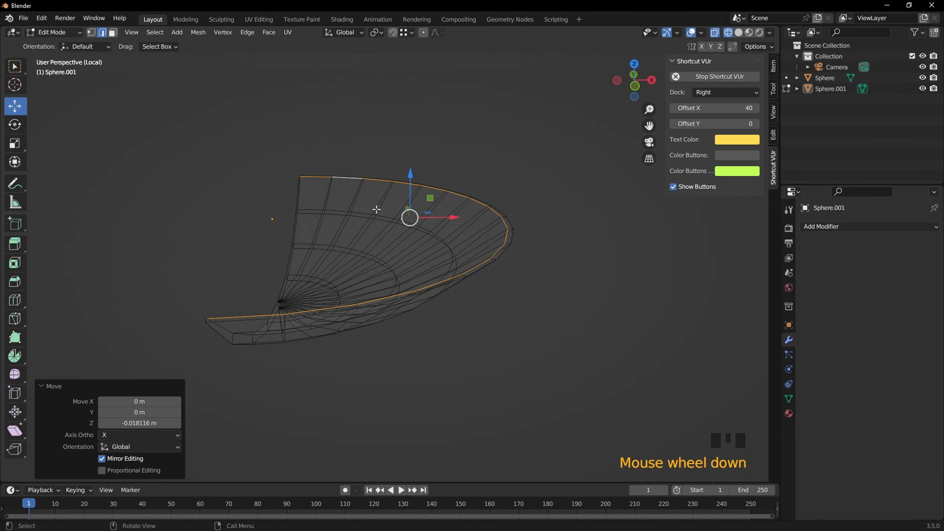
Step: Return to Object Mode, select the half cap, and snap the 3D cursor to its origin
{"action": "key", "text": "Tab"}
{"action": "key", "text": "shift+s"}
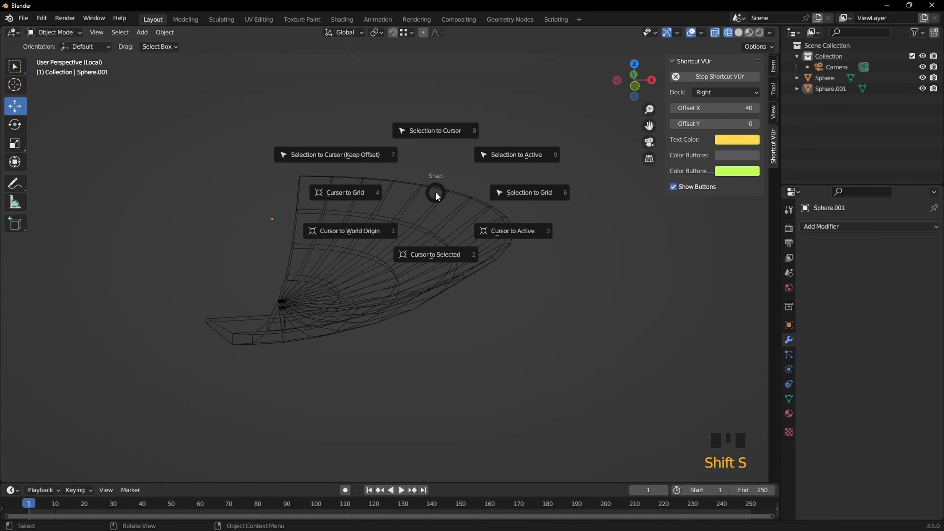
{"action": "left_click", "coordinate": [436, 249]}
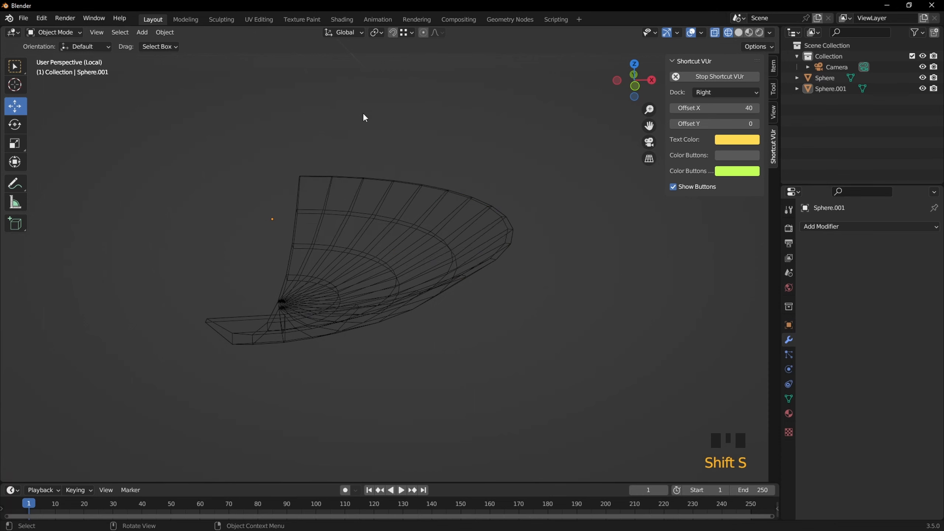
{"action": "middle_click_drag", "start_coordinate": [374, 163], "coordinate": [411, 207]}
{"action": "left_click", "coordinate": [412, 207]}
{"action": "scroll", "coordinate": [413, 210], "scroll_direction": "down", "scroll_amount": 4}
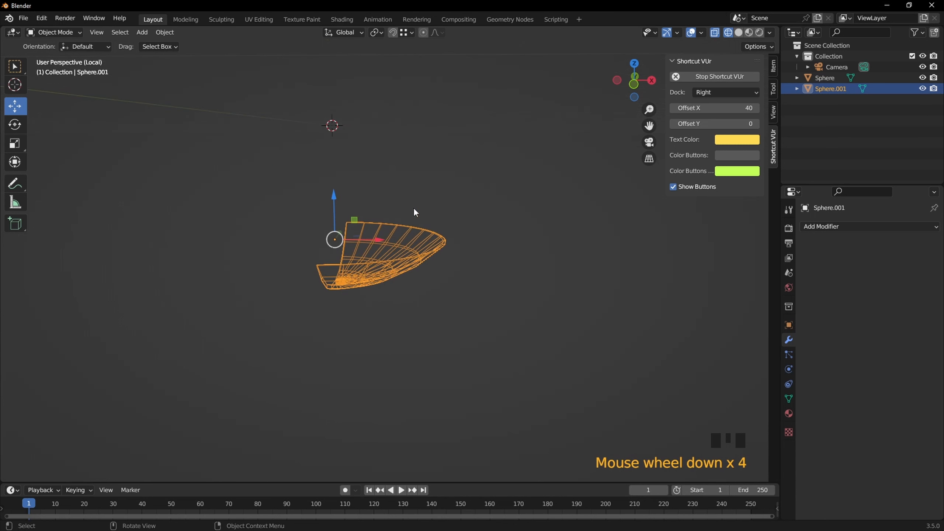
{"action": "key", "text": "shift+s"}
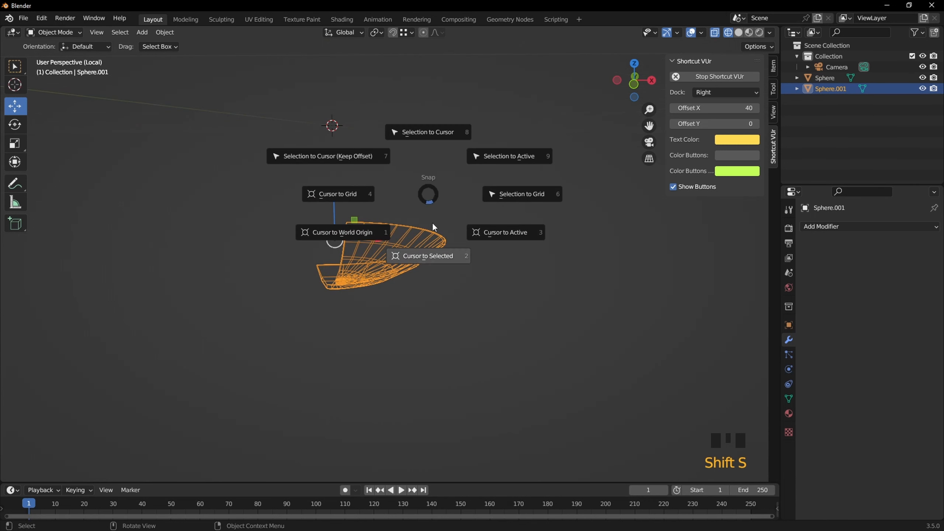
{"action": "left_click", "coordinate": [432, 250]}
Step: Re-enter Edit Mode on the half cap and set the transform pivot point to the 3D Cursor
{"action": "middle_click_drag", "start_coordinate": [432, 251], "coordinate": [511, 219]}
{"action": "scroll", "coordinate": [491, 237], "scroll_direction": "up", "scroll_amount": 5}
{"action": "key", "text": "Tab"}
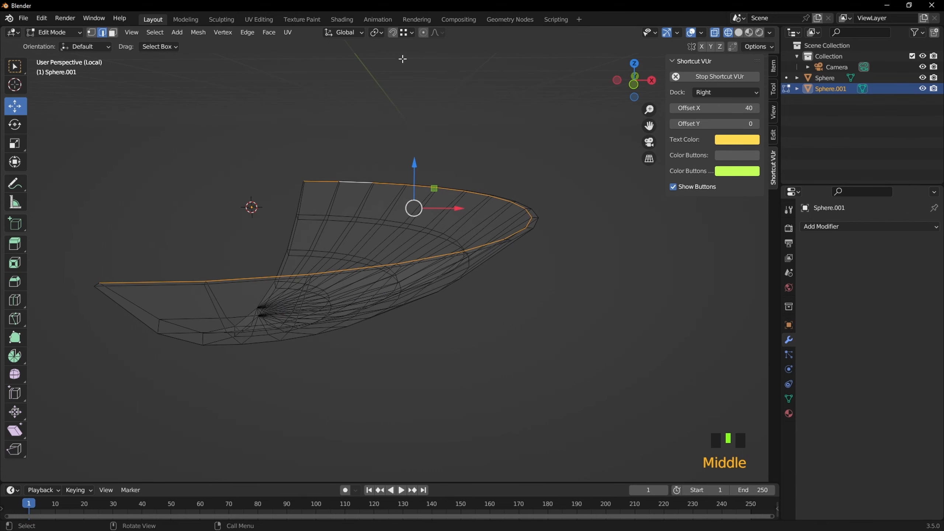
{"action": "left_click", "coordinate": [376, 32]}
{"action": "left_click", "coordinate": [394, 57]}
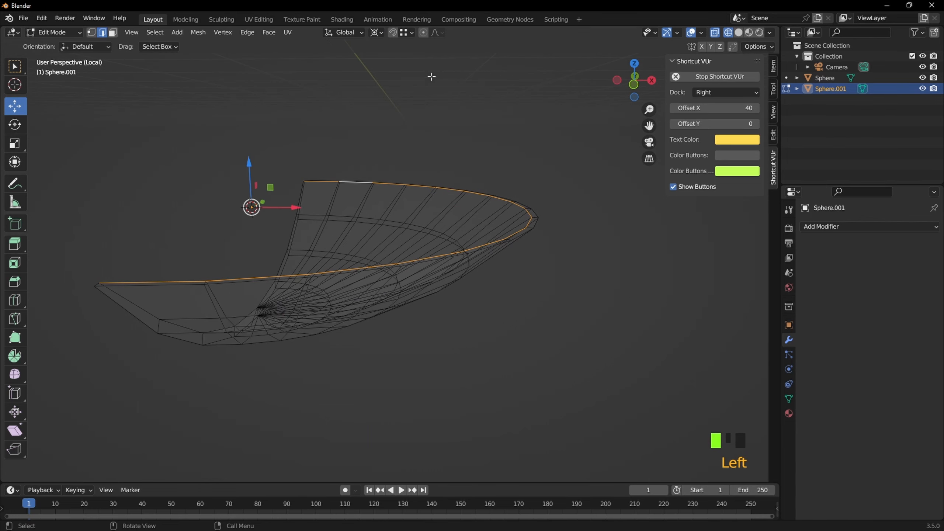
Step: Exit local view, switch to solid shading, and scale the inner rim loop to about 0.971 to fit the bowl's opening
{"action": "key", "text": "slash"}
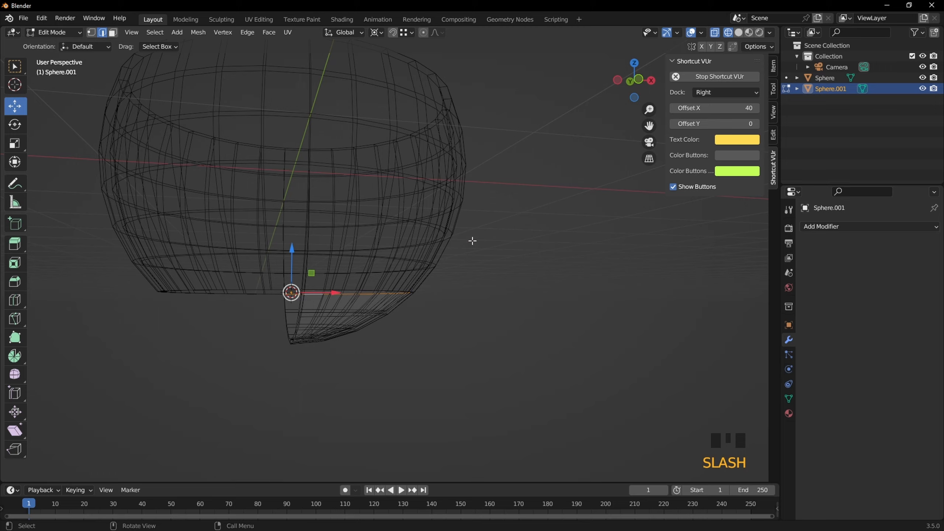
{"action": "mouse_move", "coordinate": [472, 241]}
{"action": "middle_mouse_down"}
{"action": "mouse_move", "coordinate": [500, 260]}
{"action": "mouse_move", "coordinate": [452, 273]}
{"action": "mouse_move", "coordinate": [577, 238]}
{"action": "middle_mouse_up"}
{"action": "key", "text": "z"}
{"action": "scroll", "coordinate": [506, 267], "scroll_direction": "up", "scroll_amount": 2}
{"action": "key", "text": "s"}
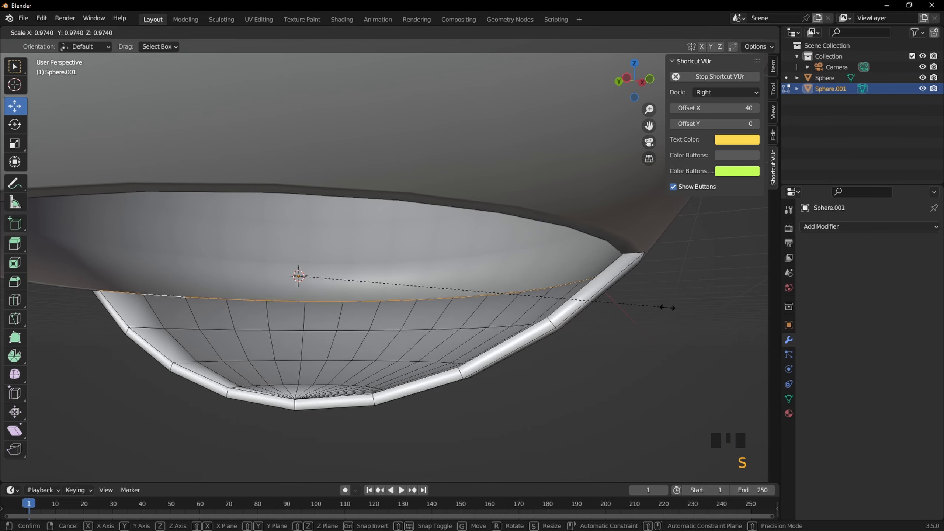
{"action": "left_click", "coordinate": [666, 307]}
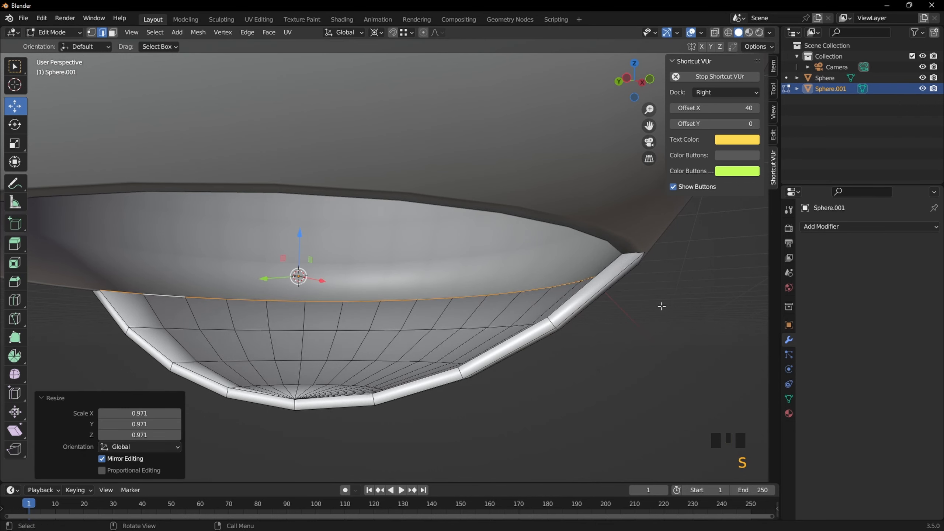
{"action": "key", "text": "KP_1"}
{"action": "key", "text": "alt+z"}
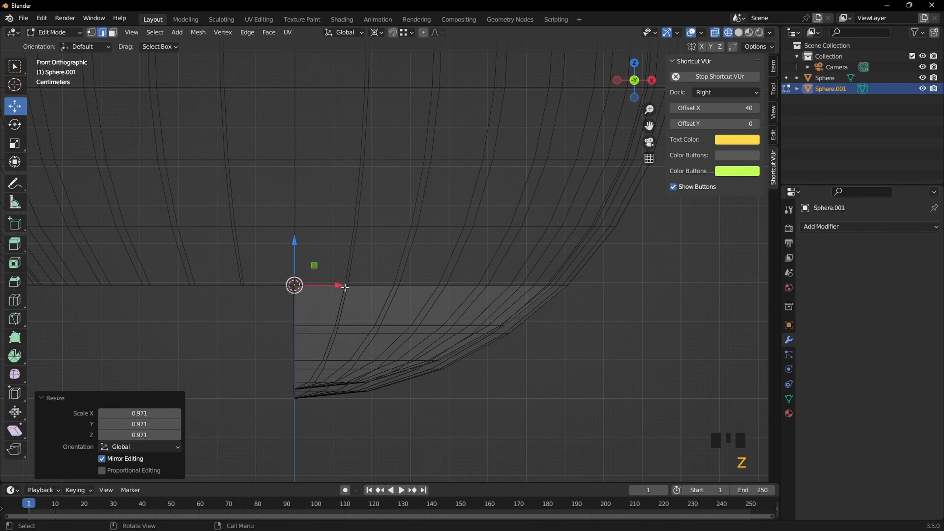
{"action": "key", "text": "alt+z"}
{"action": "mouse_move", "coordinate": [569, 297]}
{"action": "middle_mouse_down"}
{"action": "mouse_move", "coordinate": [549, 294]}
{"action": "mouse_move", "coordinate": [564, 289]}
{"action": "middle_mouse_up"}
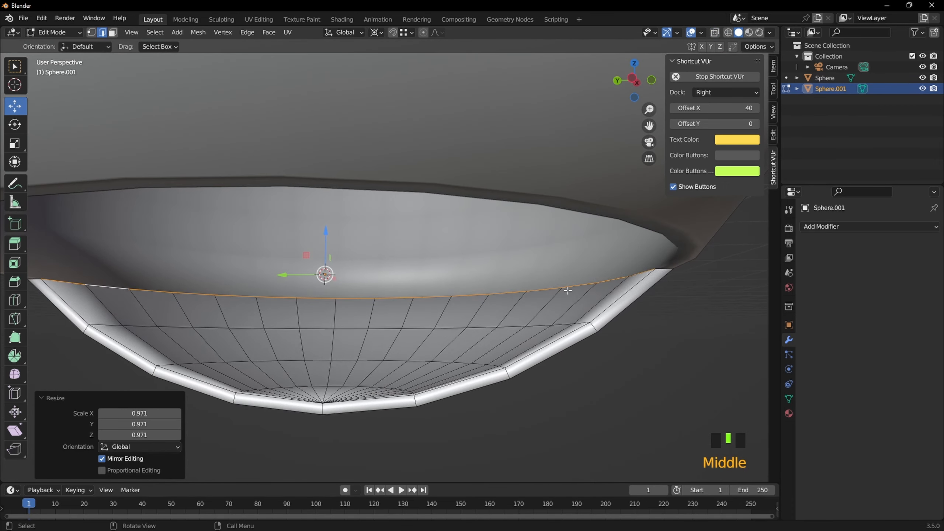
{"action": "scroll", "coordinate": [535, 316], "scroll_direction": "down", "scroll_amount": 2}
Step: Return to Object Mode and isolate the half cap in a front orthographic local view
{"action": "key", "text": "Tab"}
{"action": "key", "text": "KP_1"}
{"action": "scroll", "coordinate": [469, 337], "scroll_direction": "up", "scroll_amount": 4}
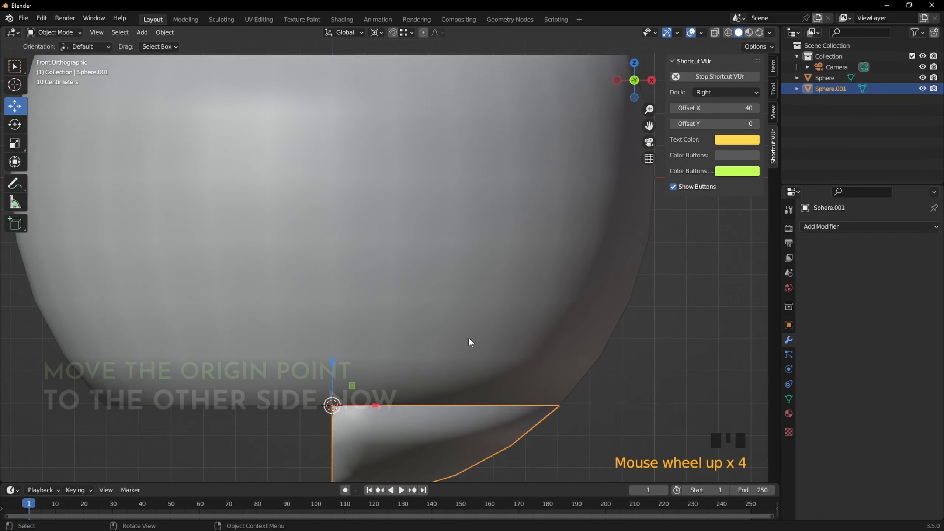
{"action": "middle_click_drag", "start_coordinate": [468, 337], "coordinate": [402, 180], "text": "shift"}
{"action": "key", "text": "KP_Divide"}
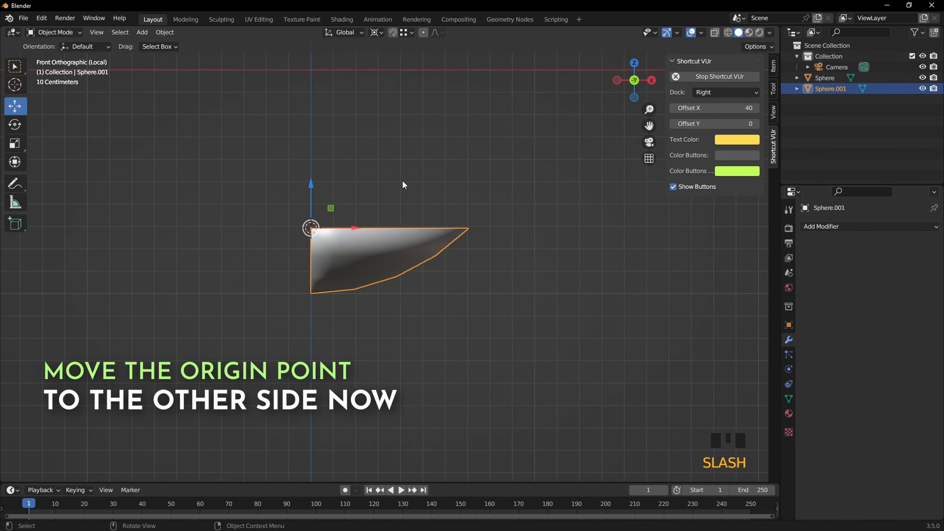
{"action": "scroll", "coordinate": [413, 187], "scroll_direction": "up", "scroll_amount": 4}
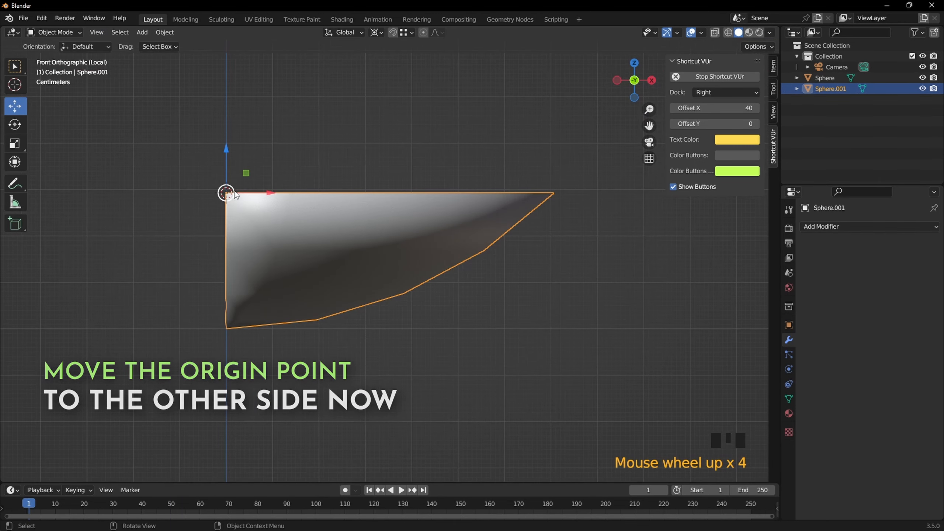
Step: Try rotating the half cap about its origin, and restrict transforms to affect only origins
{"action": "key", "text": "r"}
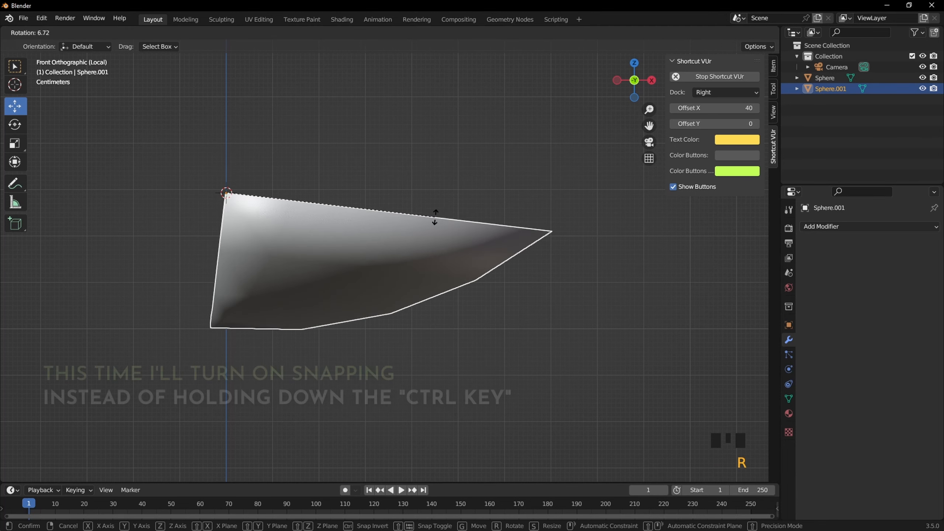
{"action": "right_click", "coordinate": [434, 220]}
{"action": "left_click", "coordinate": [765, 46]}
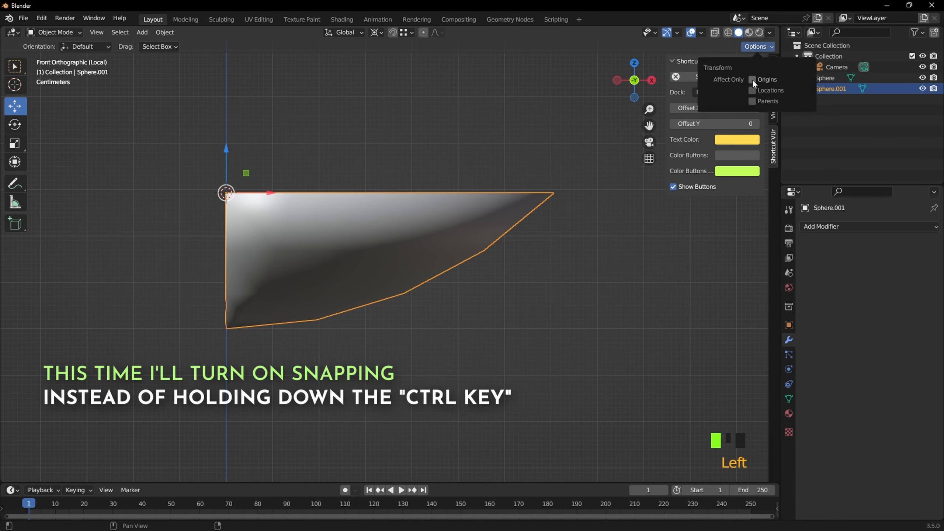
{"action": "left_click", "coordinate": [752, 79]}
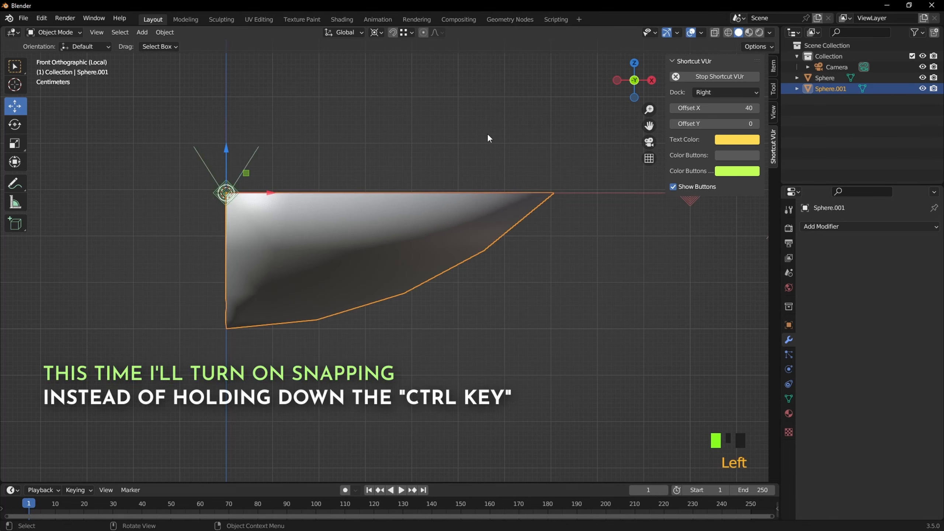
Step: With snapping enabled, move the half cap's origin 0.70711 m along X to its outer corner, and stop restricting transforms to origins
{"action": "left_click", "coordinate": [392, 33]}
{"action": "left_click_drag", "start_coordinate": [224, 186], "coordinate": [561, 193]}
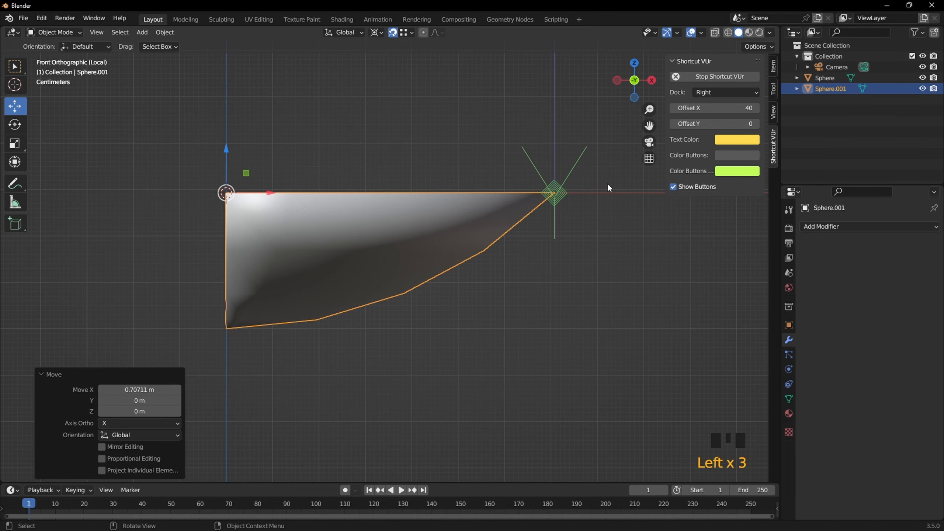
{"action": "left_click", "coordinate": [766, 46]}
{"action": "left_click", "coordinate": [753, 79]}
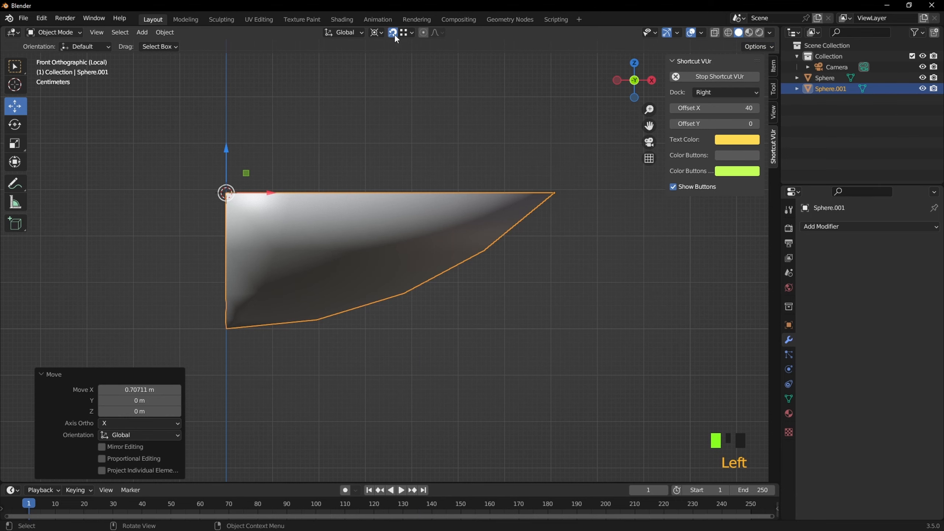
Step: Set the transform pivot point to the half cap's own origin and test its rotation around the hinge in front orthographic view
{"action": "middle_click_drag", "start_coordinate": [380, 64], "coordinate": [367, 130]}
{"action": "middle_click_drag", "start_coordinate": [459, 213], "coordinate": [494, 201]}
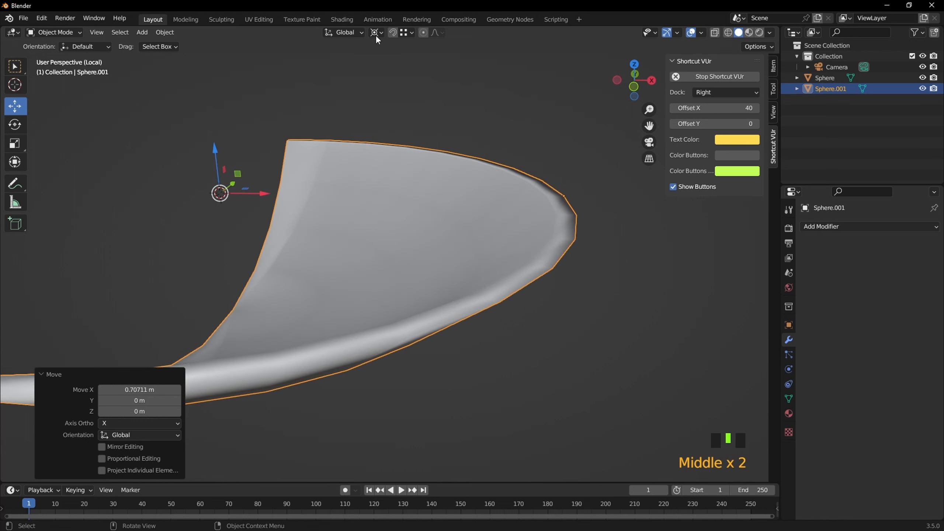
{"action": "left_click", "coordinate": [376, 32]}
{"action": "left_click", "coordinate": [396, 80]}
{"action": "mouse_move", "coordinate": [435, 104]}
{"action": "middle_mouse_down"}
{"action": "mouse_move", "coordinate": [456, 119]}
{"action": "mouse_move", "coordinate": [449, 99]}
{"action": "middle_mouse_up"}
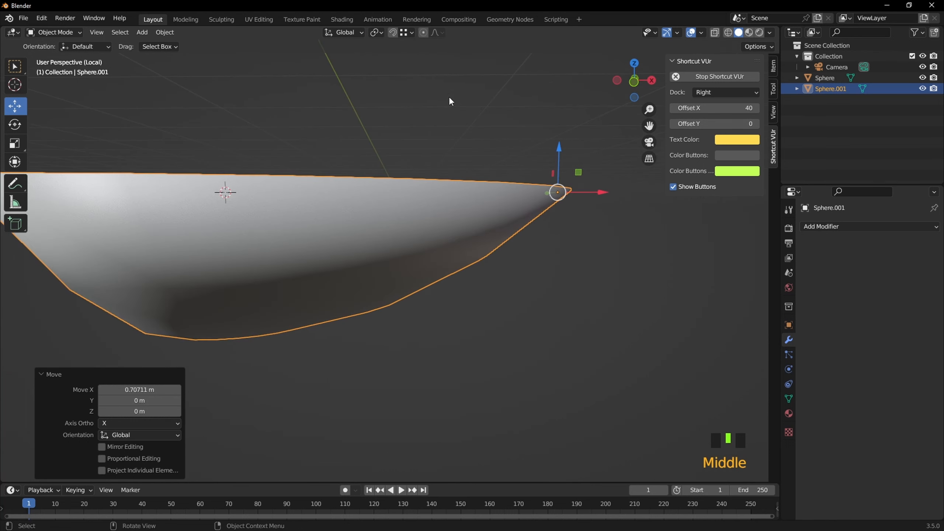
{"action": "scroll", "coordinate": [484, 186], "scroll_direction": "down", "scroll_amount": 3}
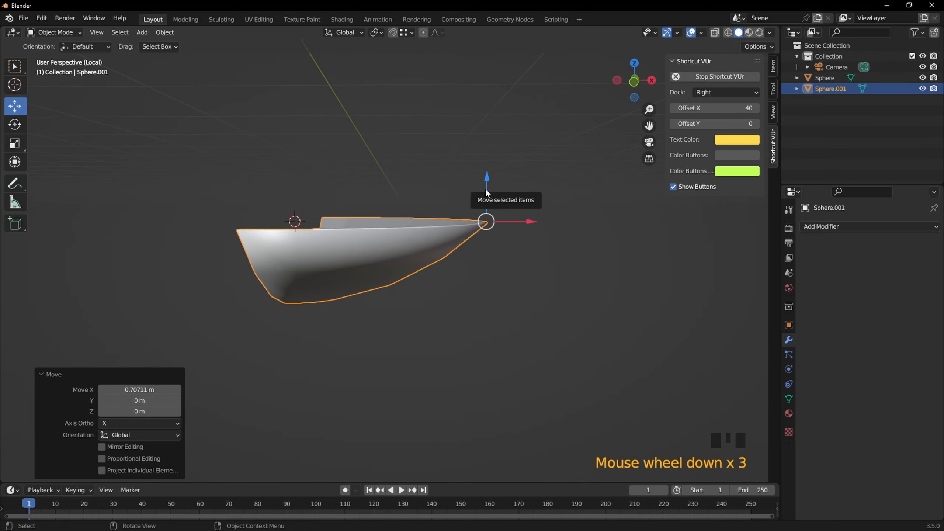
{"action": "key", "text": "KP_1"}
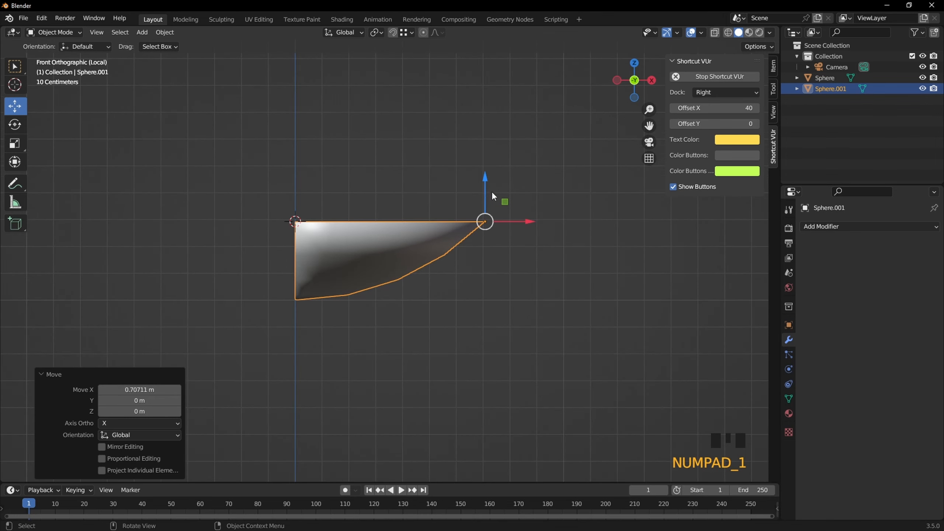
{"action": "key", "text": "r"}
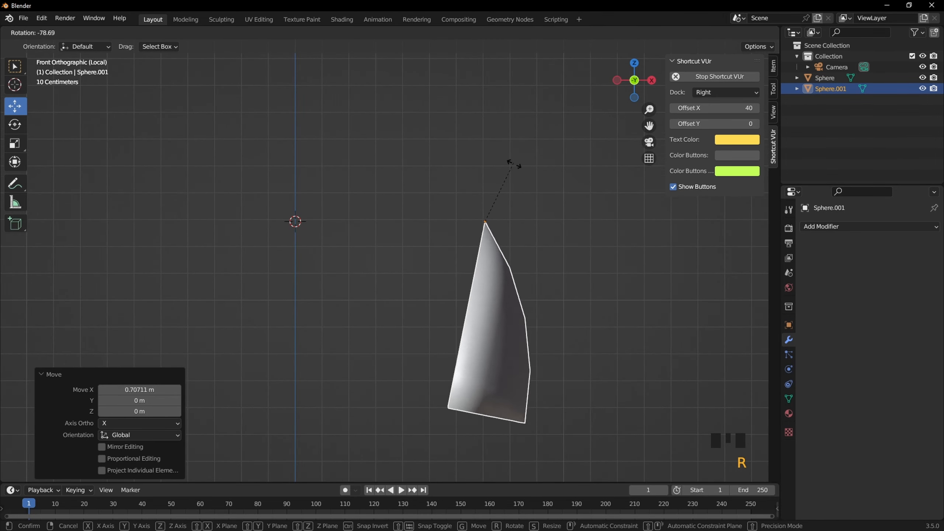
{"action": "right_click", "coordinate": [525, 185]}
Step: Exit local view to bring back the bowl and display the half door's transform values
{"action": "scroll", "coordinate": [572, 180], "scroll_direction": "down", "scroll_amount": 3}
{"action": "middle_click_drag", "start_coordinate": [554, 179], "coordinate": [579, 241], "text": "shift"}
{"action": "key", "text": "KP_Divide"}
{"action": "scroll", "coordinate": [578, 238], "scroll_direction": "down", "scroll_amount": 2}
{"action": "left_click", "coordinate": [618, 275]}
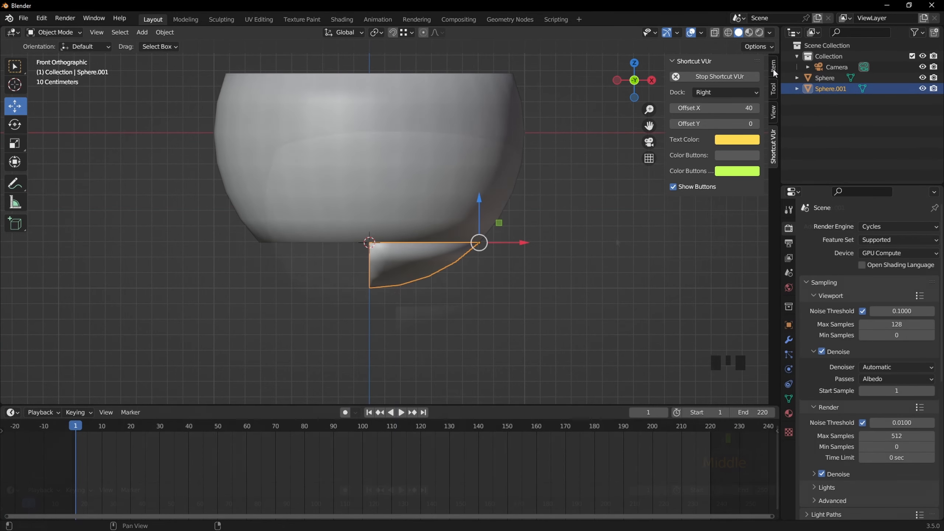
{"action": "left_click", "coordinate": [773, 66]}
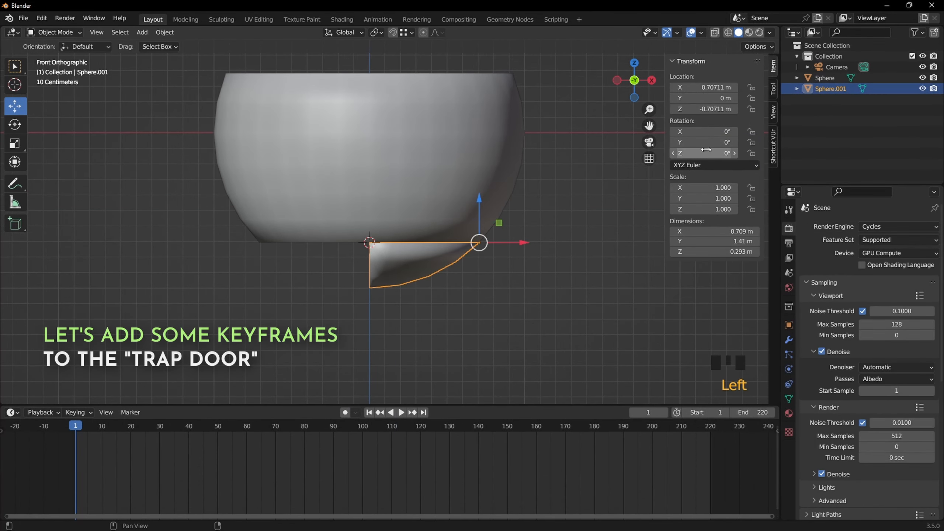
Step: Try rotating the half door around its Y axis to about -21.7°, and undo the rotation
{"action": "key", "text": "r"}
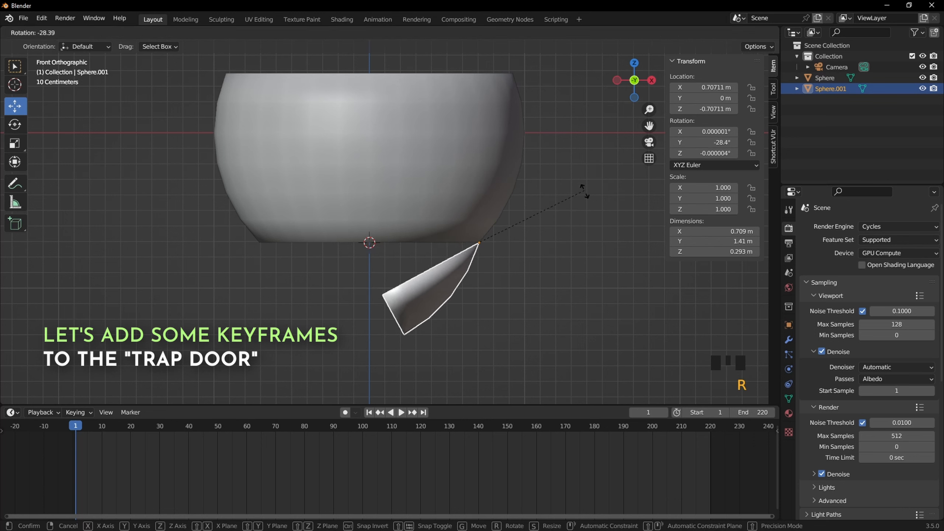
{"action": "right_click", "coordinate": [588, 195]}
{"action": "left_click_drag", "start_coordinate": [713, 143], "coordinate": [676, 142]}
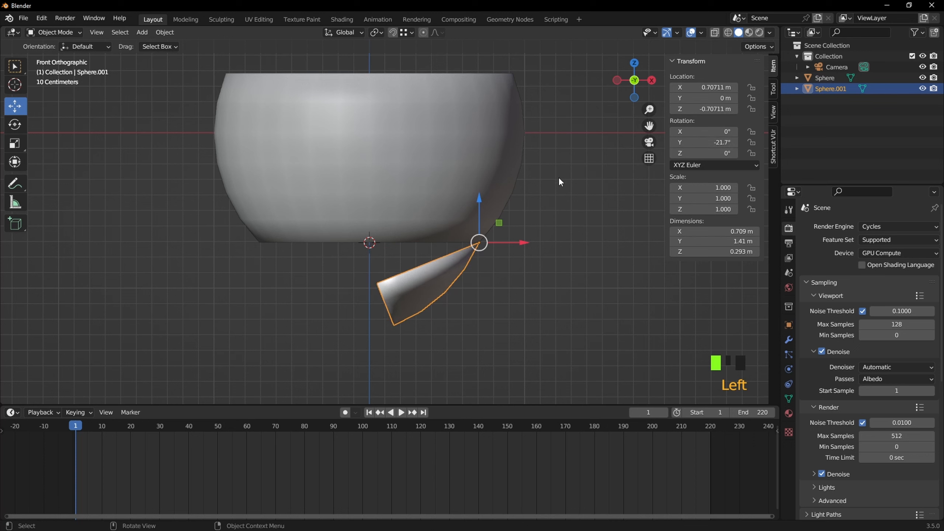
{"action": "key", "text": "ctrl+z"}
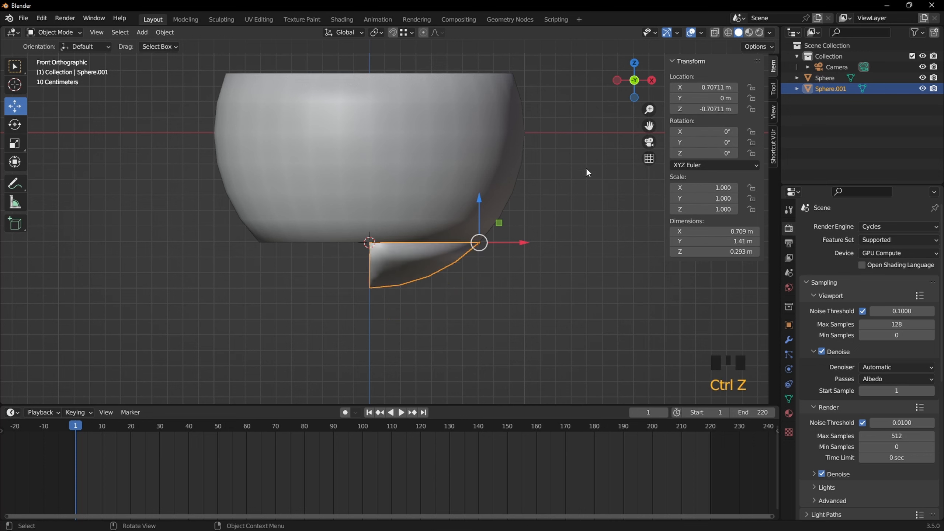
Step: Insert a single keyframe for the half door's 0° Y rotation at frame 1 and duplicate it to frame 100
{"action": "right_click", "coordinate": [701, 142]}
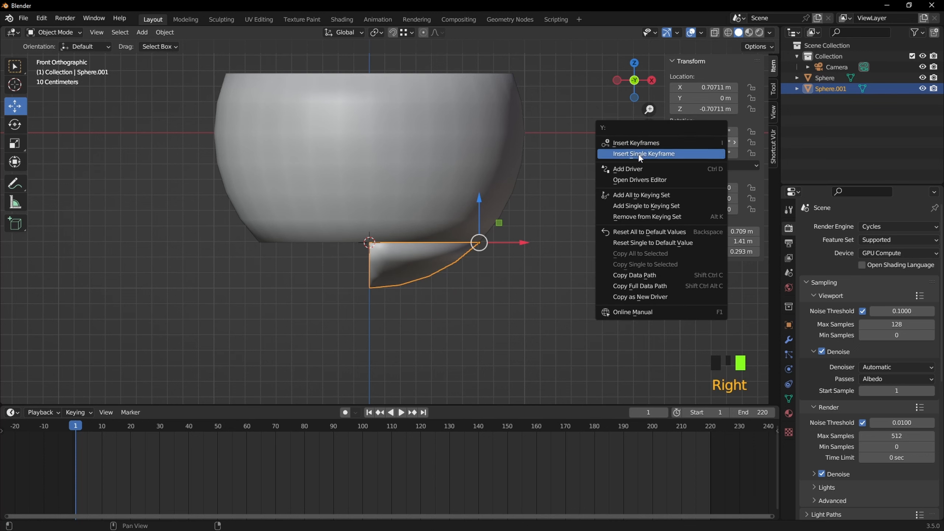
{"action": "left_click", "coordinate": [653, 153]}
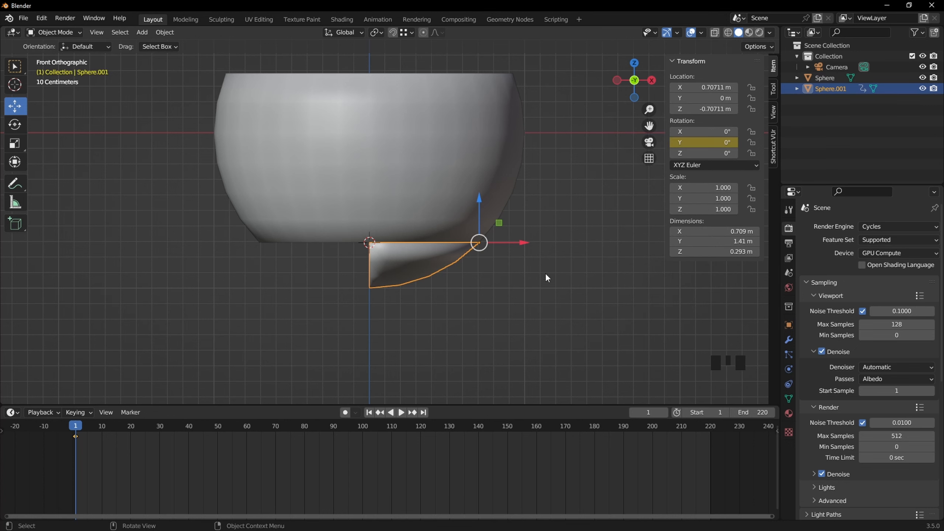
{"action": "left_click", "coordinate": [77, 434]}
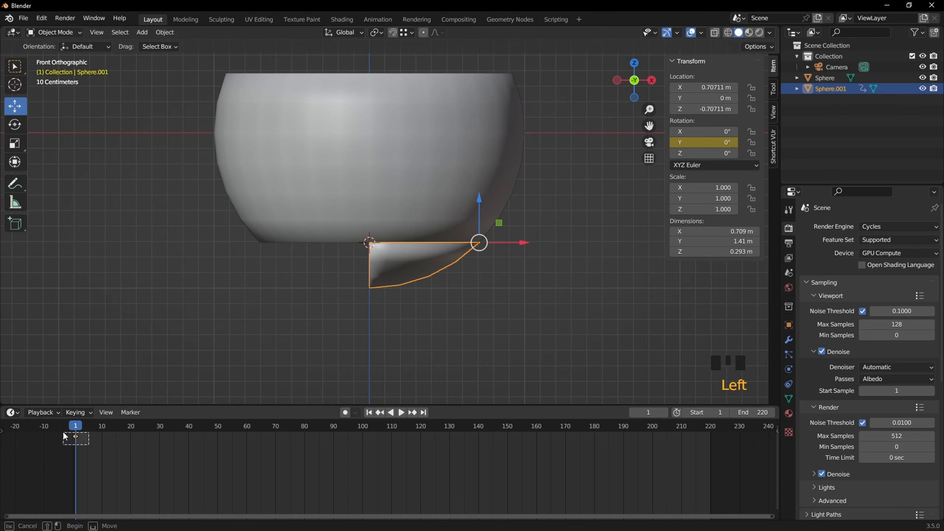
{"action": "key", "text": "shift+d"}
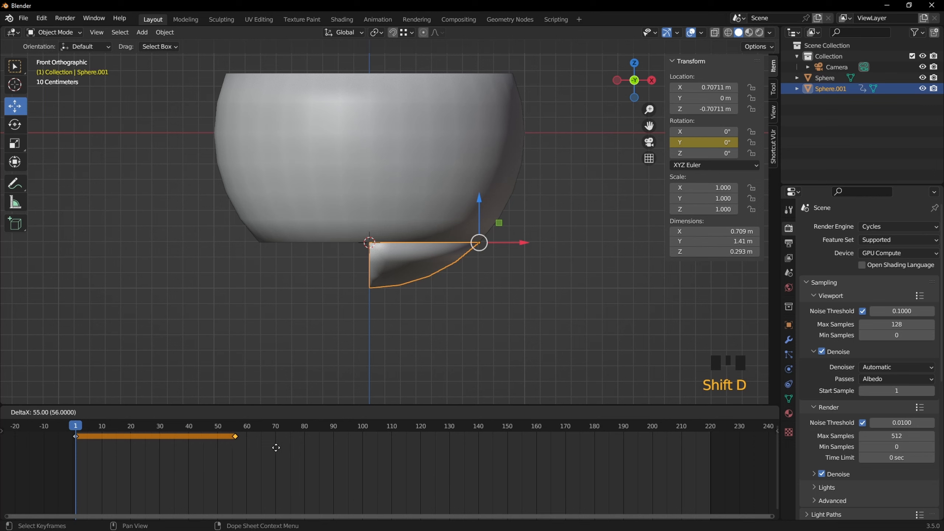
{"action": "left_click", "coordinate": [398, 448]}
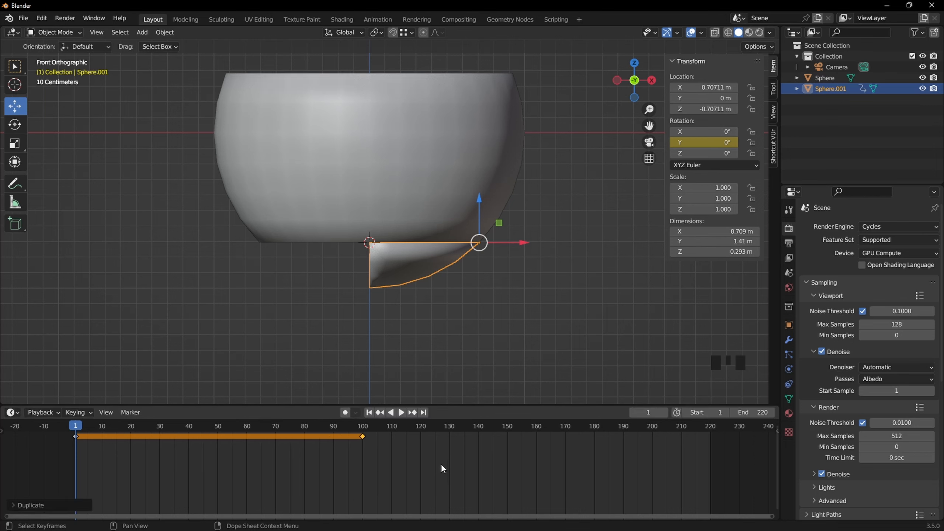
Step: Duplicate the half door's closed-position keyframe to frames 140 and 220
{"action": "scroll", "coordinate": [440, 463], "scroll_direction": "up", "scroll_amount": 1}
{"action": "scroll", "coordinate": [440, 463], "scroll_direction": "down", "scroll_amount": 2}
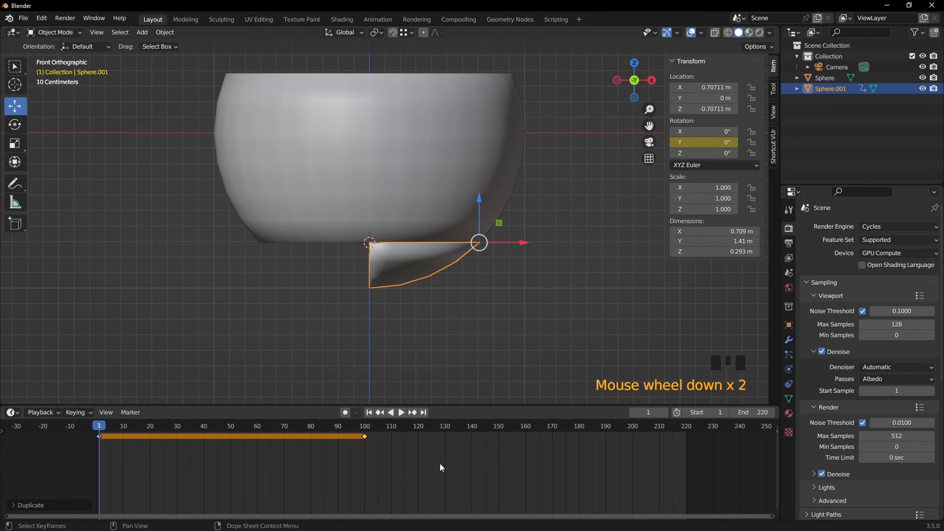
{"action": "key", "text": "shift+d"}
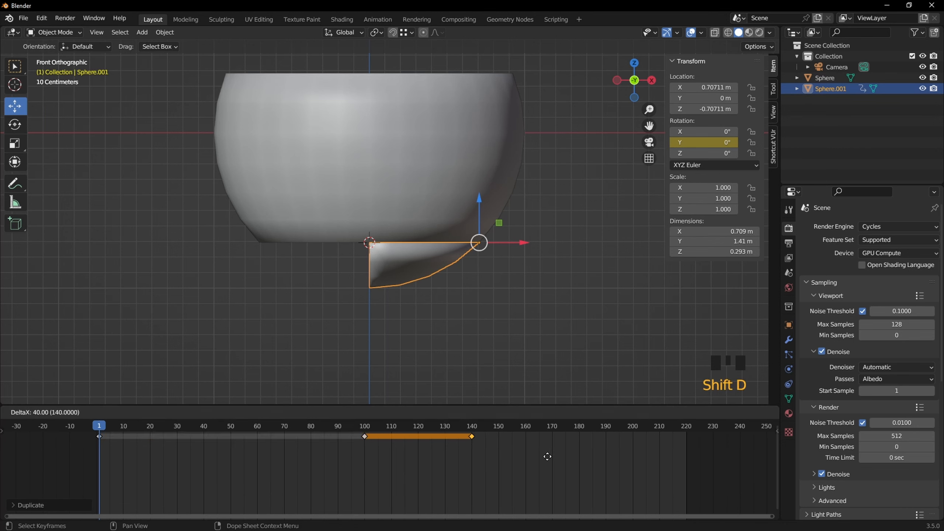
{"action": "left_click", "coordinate": [548, 456]}
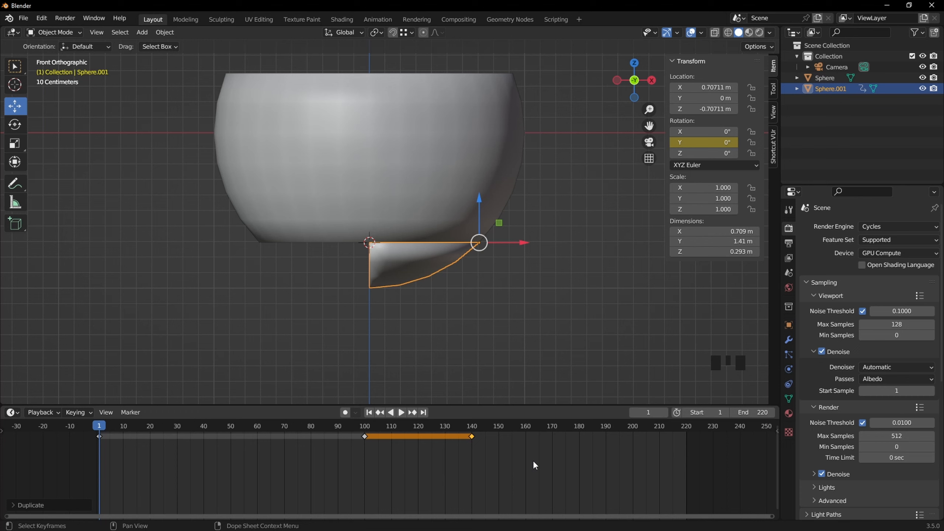
{"action": "key", "text": "shift+d"}
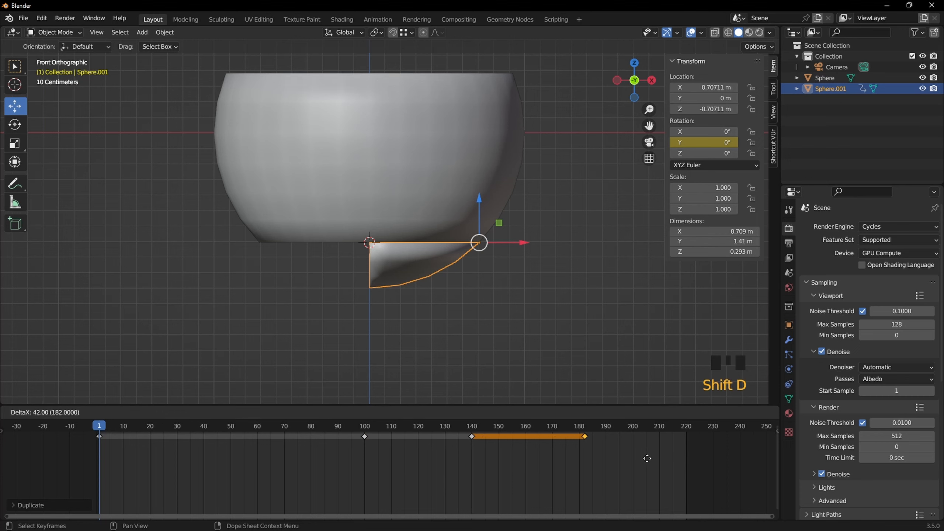
{"action": "left_click", "coordinate": [744, 456]}
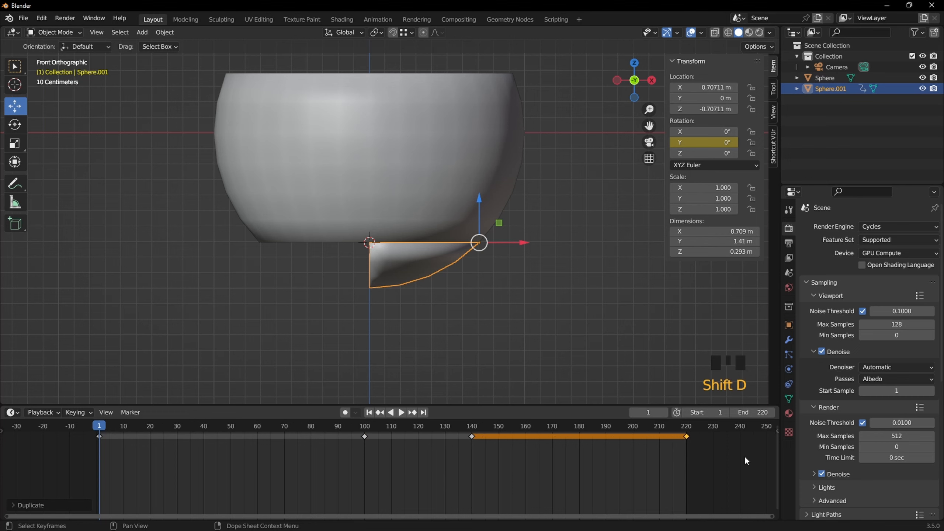
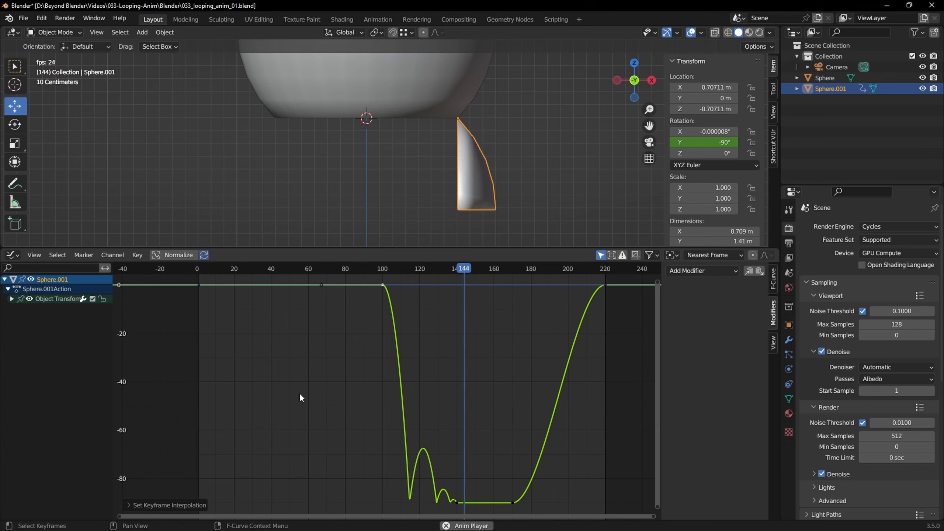
Step: Play the half door's animation and examine the closing section of its rotation curve
{"action": "key", "text": "space"}
{"action": "middle_click_drag", "start_coordinate": [487, 383], "coordinate": [390, 360]}
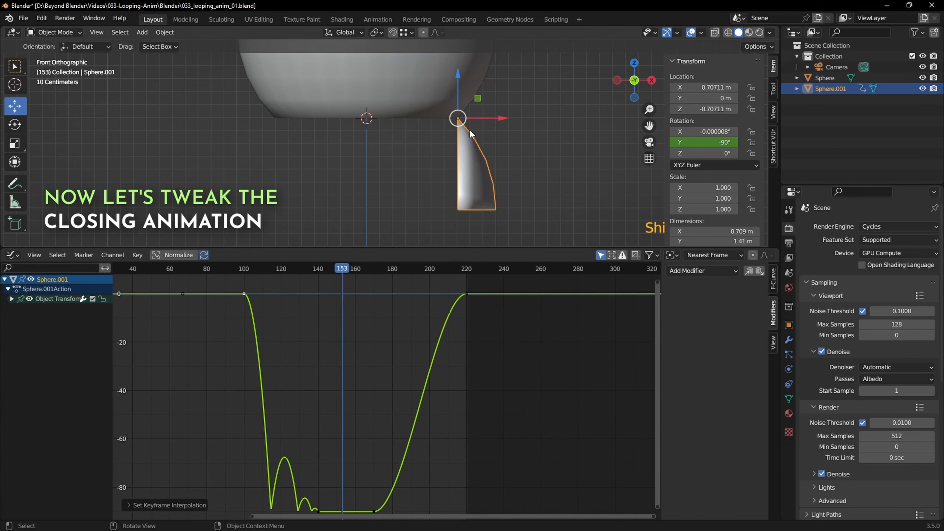
{"action": "key", "text": "space"}
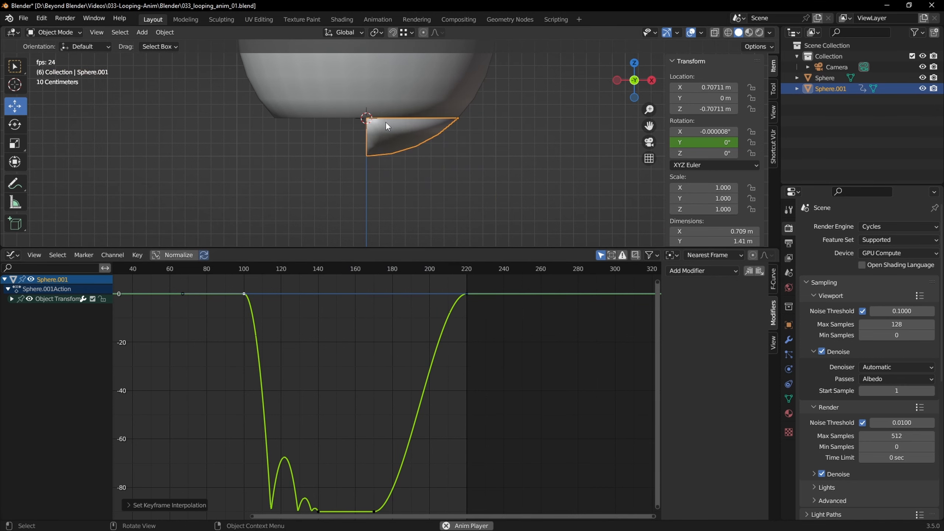
{"action": "key", "text": "space"}
{"action": "middle_click_drag", "start_coordinate": [469, 392], "coordinate": [497, 369]}
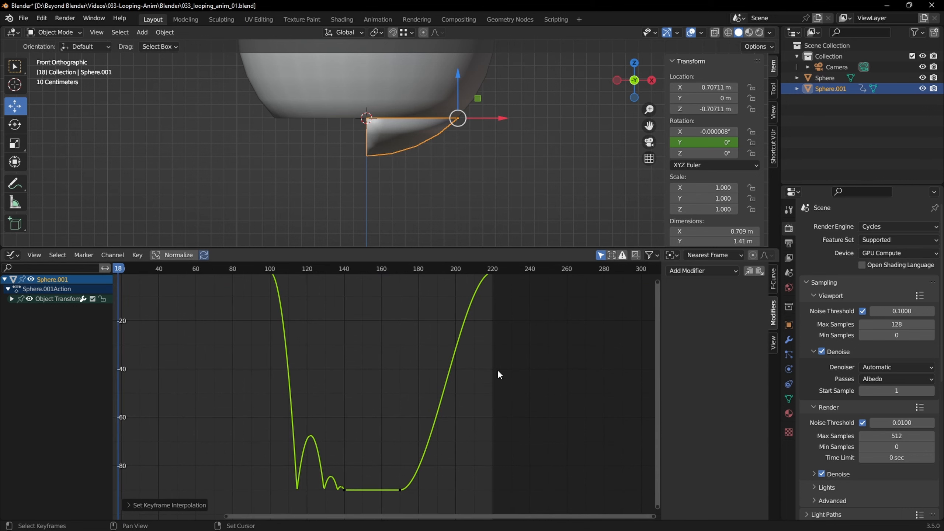
Step: Enlarge the curve view and move the incoming handle of the frame 220 keyframe -23 frames along X to steepen the closing motion
{"action": "left_click", "coordinate": [399, 489]}
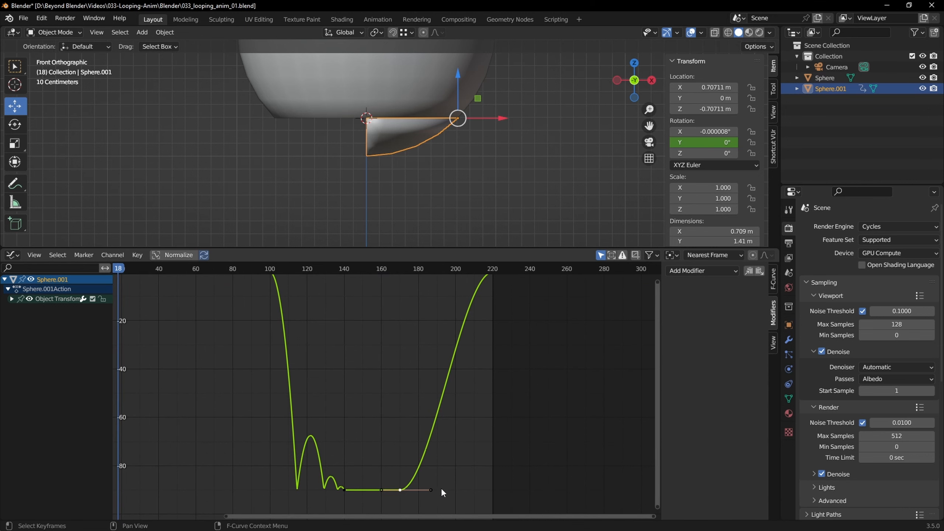
{"action": "scroll", "coordinate": [498, 350], "scroll_direction": "up", "scroll_amount": 4, "text": "shift"}
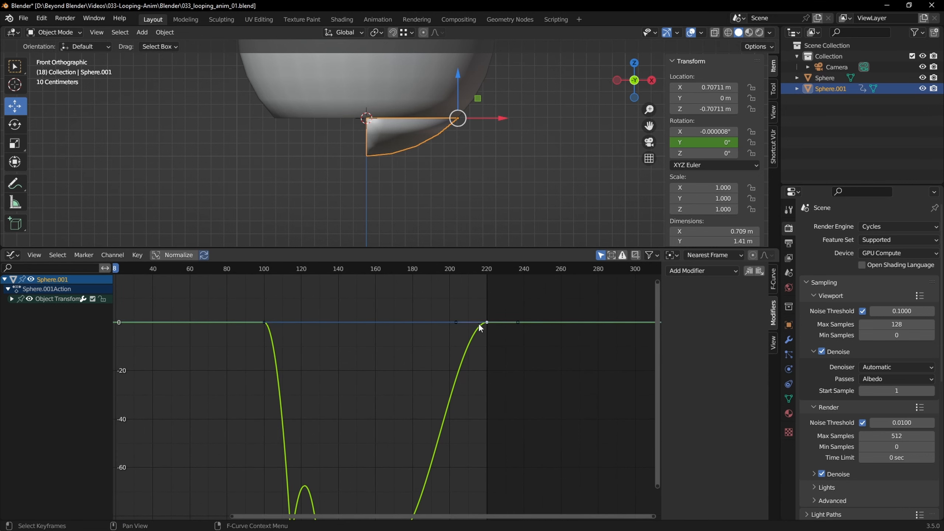
{"action": "left_click", "coordinate": [456, 323]}
{"action": "middle_click_drag", "start_coordinate": [508, 372], "coordinate": [515, 342]}
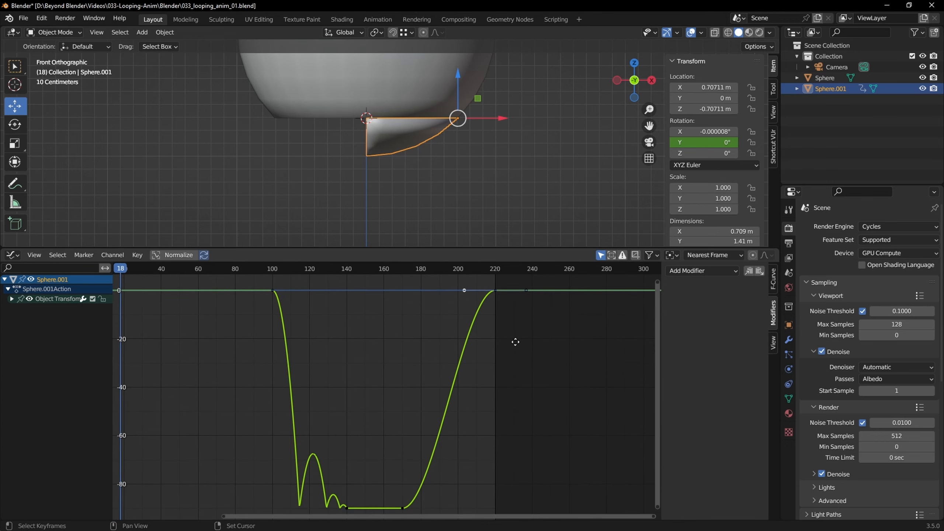
{"action": "left_click_drag", "start_coordinate": [519, 249], "coordinate": [511, 149]}
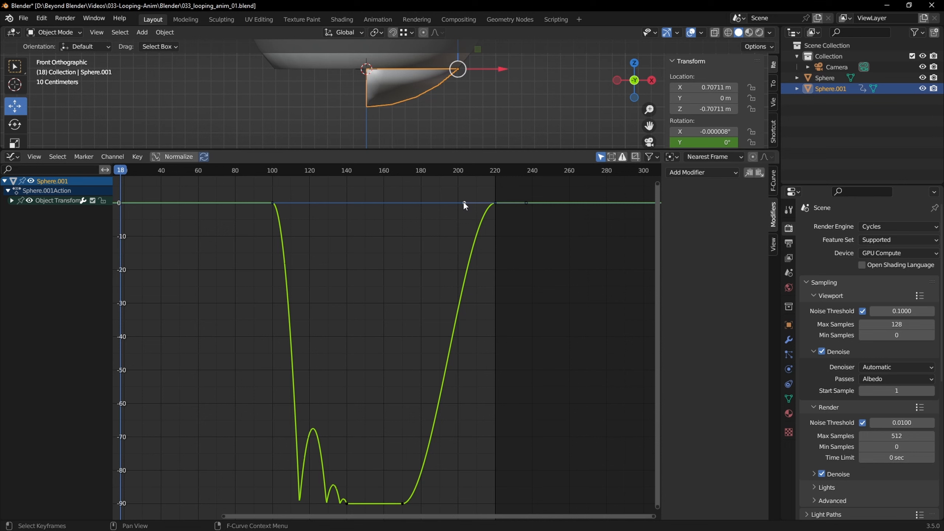
{"action": "key", "text": "g"}
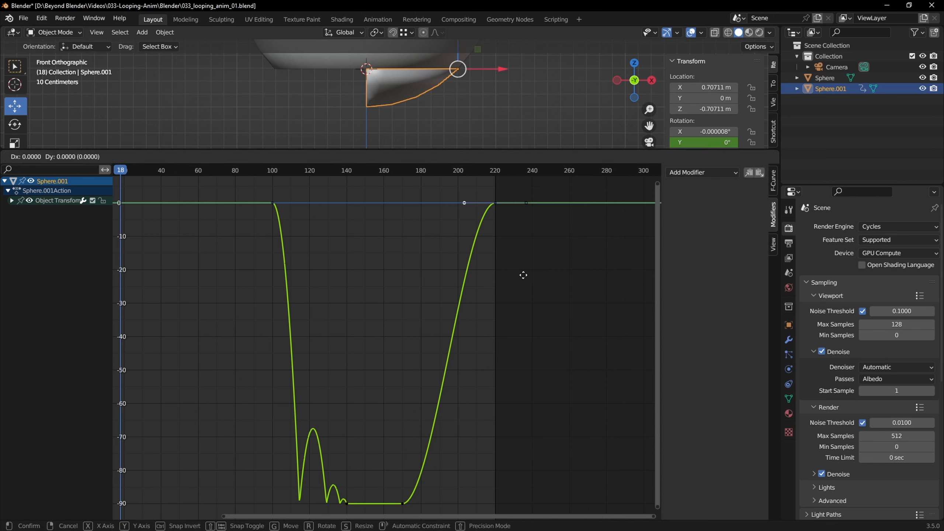
{"action": "key", "text": "x"}
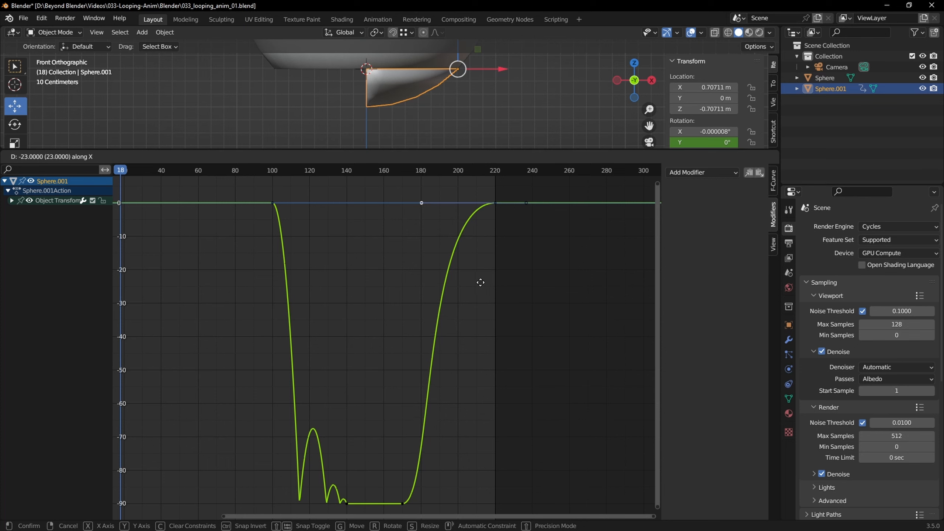
{"action": "left_click", "coordinate": [481, 282]}
Step: Enlarge the 3D view and play the animation from frame 165 to check the door's adjusted closing motion
{"action": "left_click", "coordinate": [393, 171]}
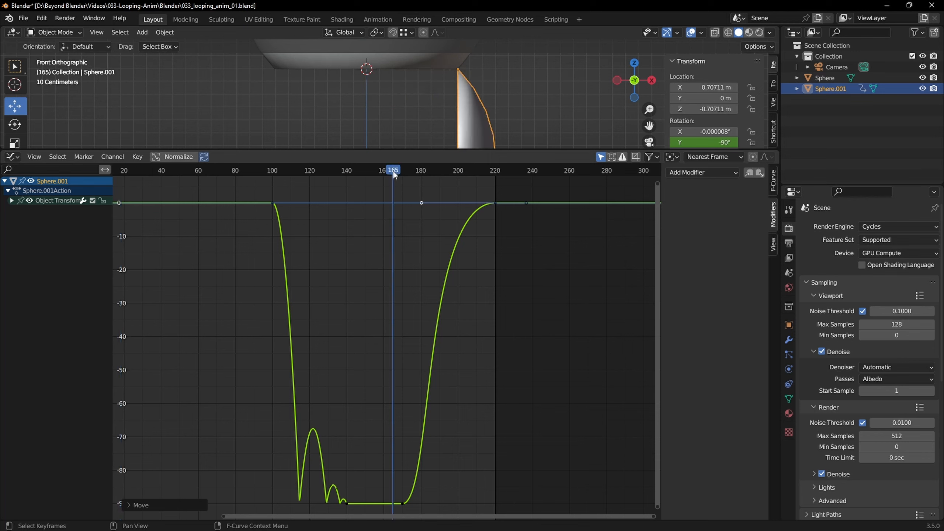
{"action": "scroll", "coordinate": [475, 134], "scroll_direction": "down", "scroll_amount": 2}
{"action": "scroll", "coordinate": [484, 145], "scroll_direction": "up", "scroll_amount": 2}
{"action": "left_click_drag", "start_coordinate": [484, 149], "coordinate": [484, 278]}
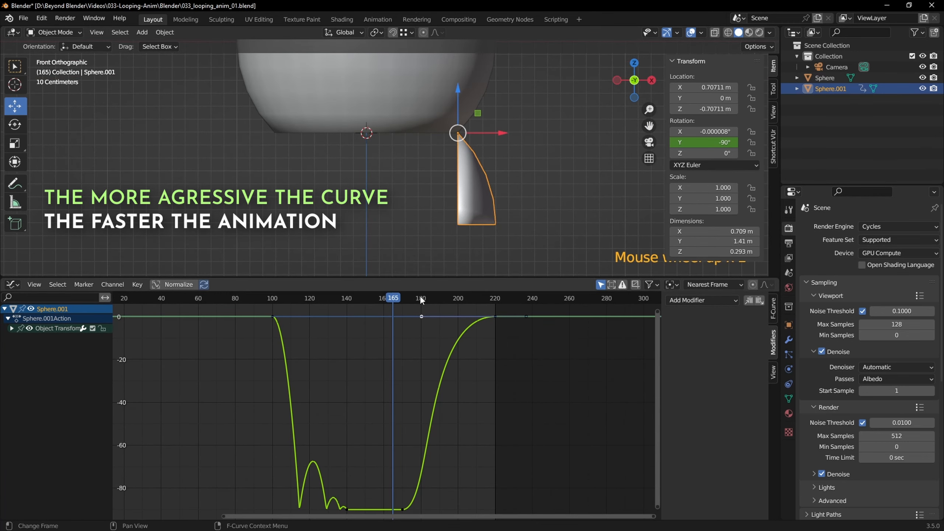
{"action": "key", "text": "space"}
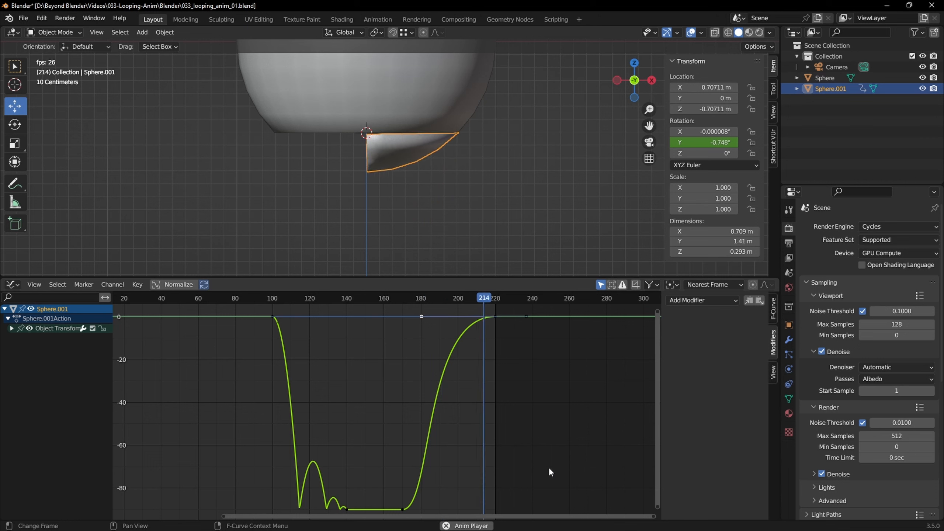
Step: Return to frame 1, swap the Graph Editor for a compact Timeline below a larger 3D view, and save the file
{"action": "key", "text": "space"}
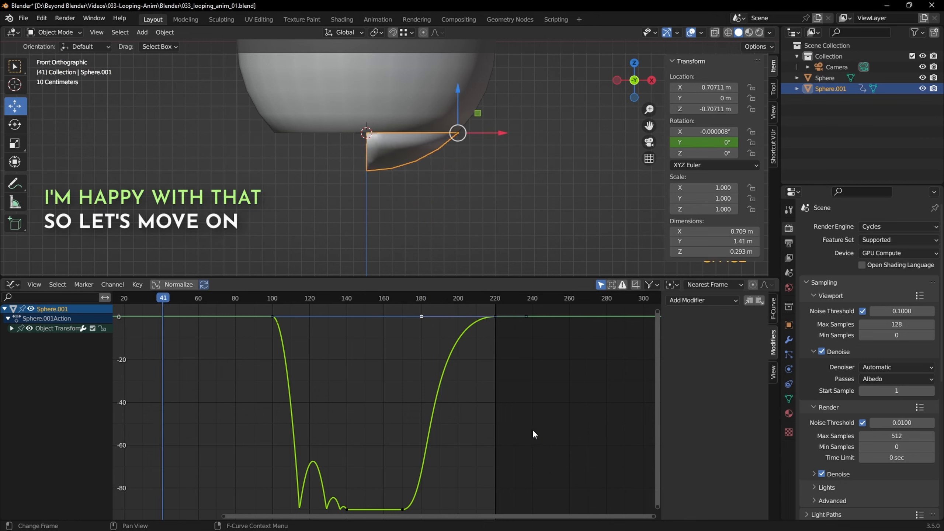
{"action": "key", "text": "shift+Left"}
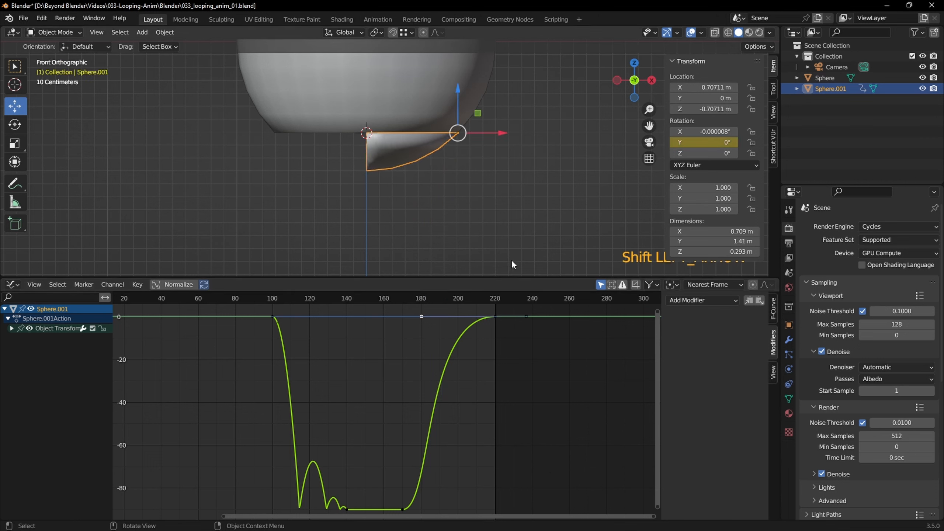
{"action": "left_click_drag", "start_coordinate": [502, 278], "coordinate": [502, 444]}
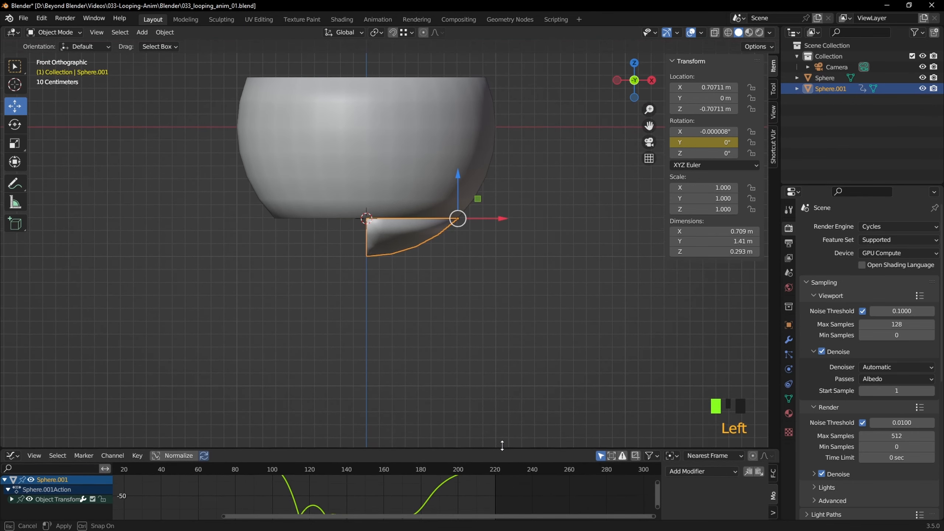
{"action": "left_click", "coordinate": [12, 452]}
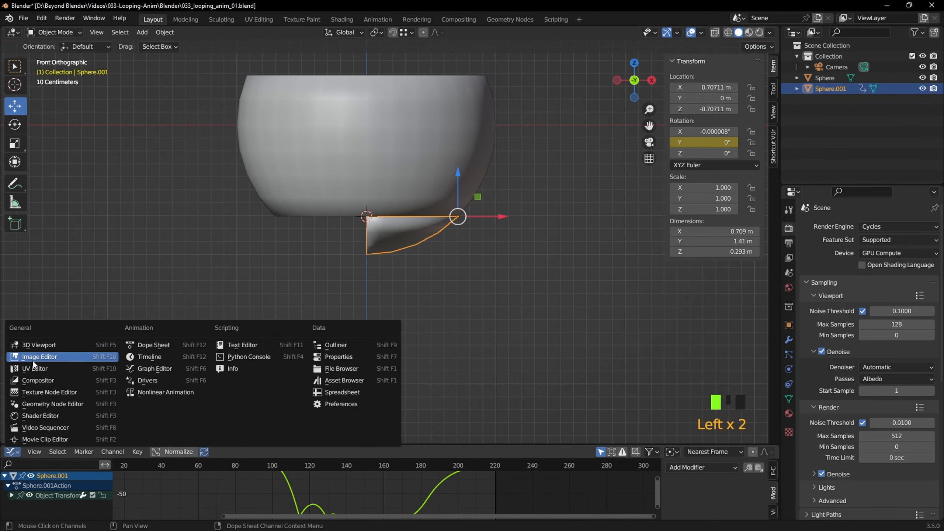
{"action": "left_click", "coordinate": [155, 357]}
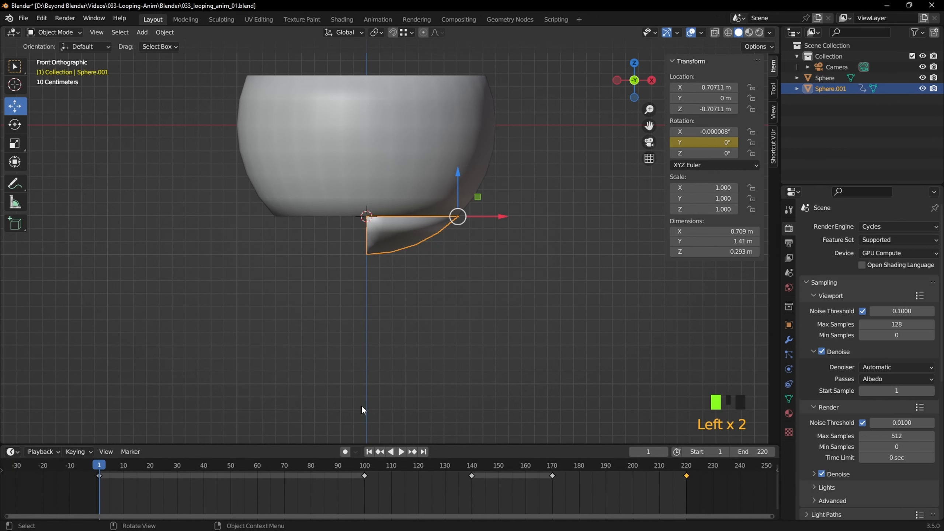
{"action": "scroll", "coordinate": [426, 347], "scroll_direction": "down", "scroll_amount": 1}
{"action": "key", "text": "ctrl+s"}
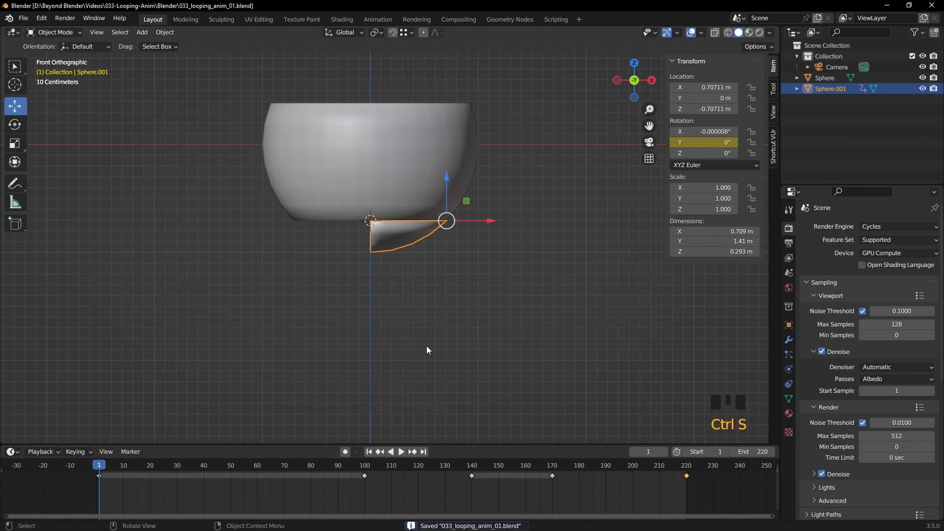
Step: Add an X-axis Mirror modifier to the half door, with the bowl as mirror object and Merge turned off
{"action": "middle_click_drag", "start_coordinate": [452, 274], "coordinate": [491, 277]}
{"action": "left_click", "coordinate": [470, 293]}
{"action": "scroll", "coordinate": [474, 291], "scroll_direction": "down", "scroll_amount": 1, "text": "shift"}
{"action": "left_click", "coordinate": [419, 247]}
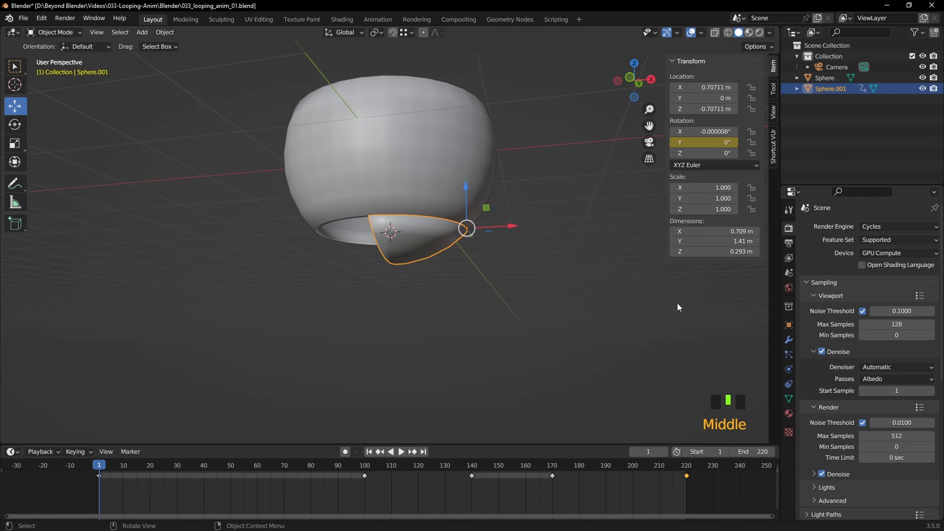
{"action": "left_click", "coordinate": [788, 340]}
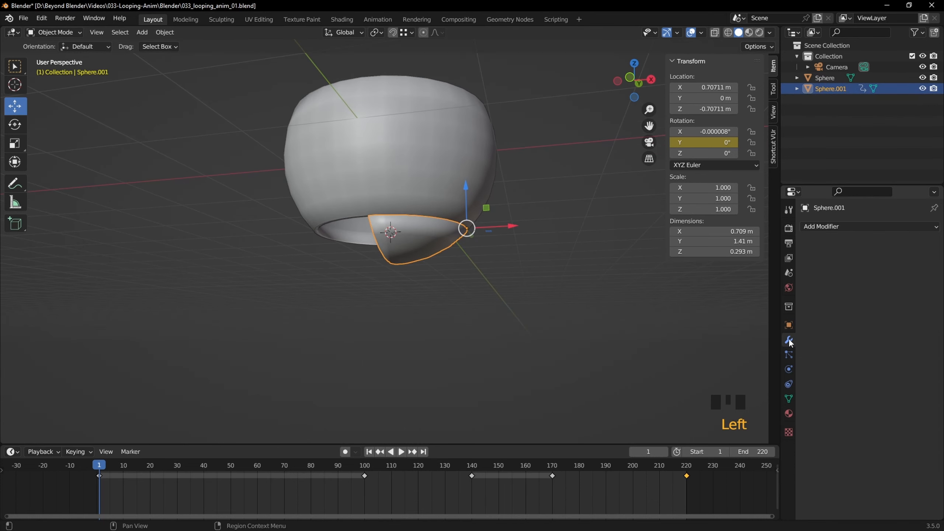
{"action": "left_click", "coordinate": [820, 226]}
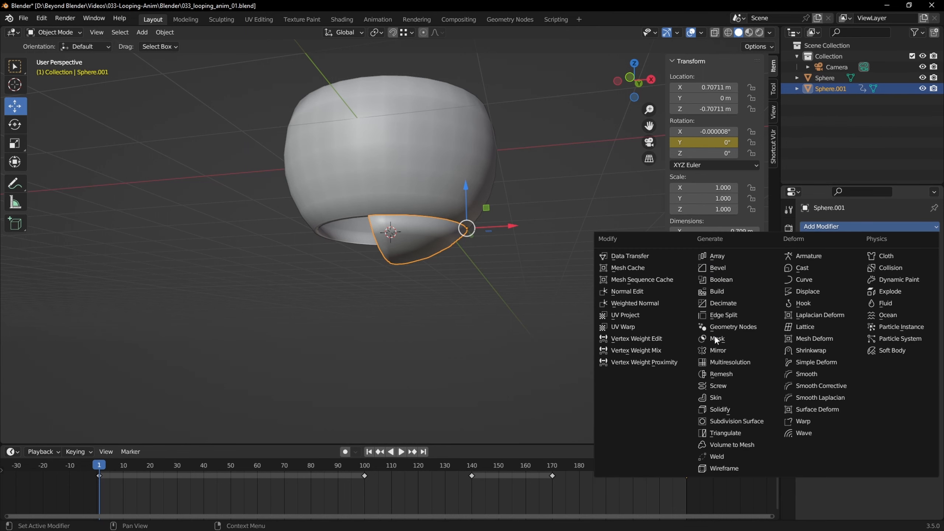
{"action": "left_click", "coordinate": [718, 349]}
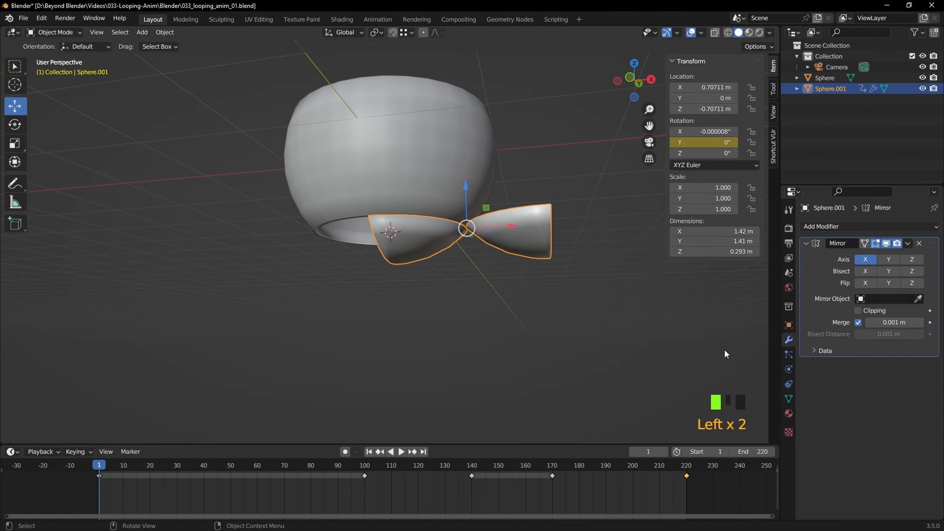
{"action": "left_click", "coordinate": [918, 300]}
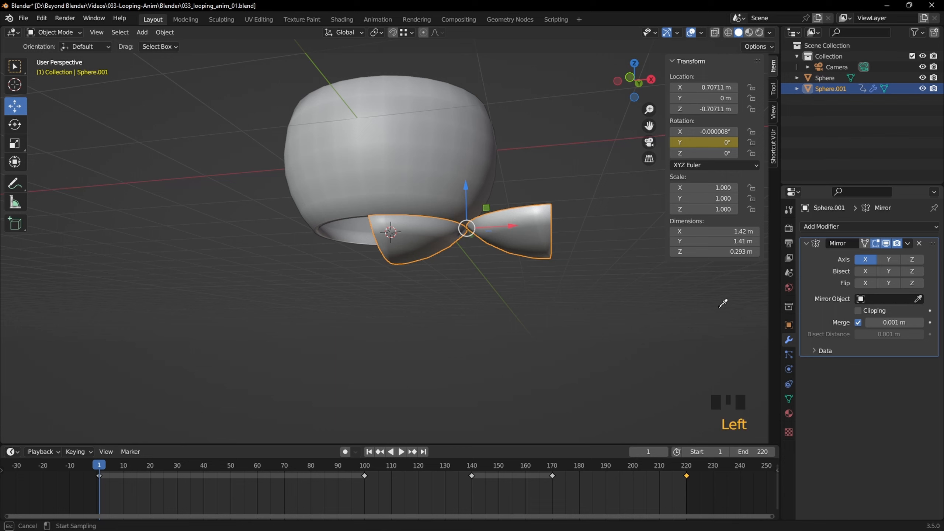
{"action": "left_click", "coordinate": [412, 138]}
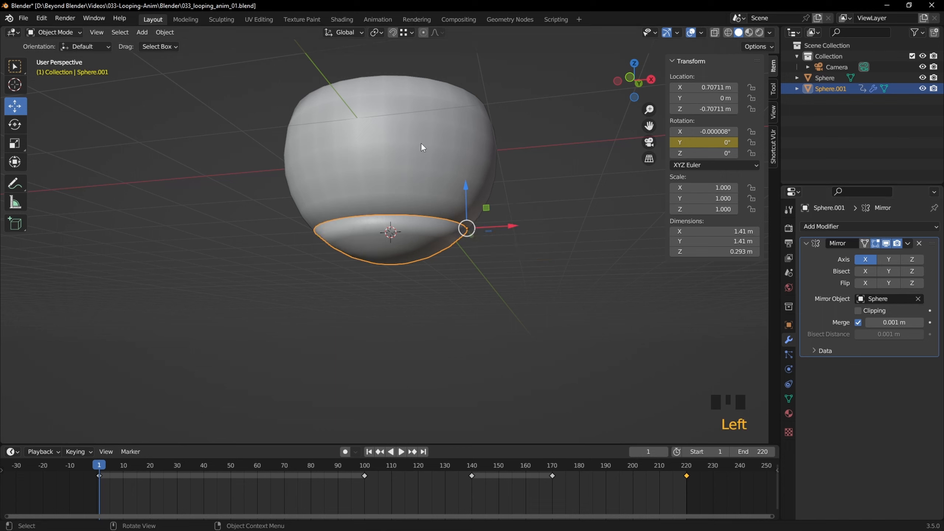
{"action": "left_click", "coordinate": [858, 322]}
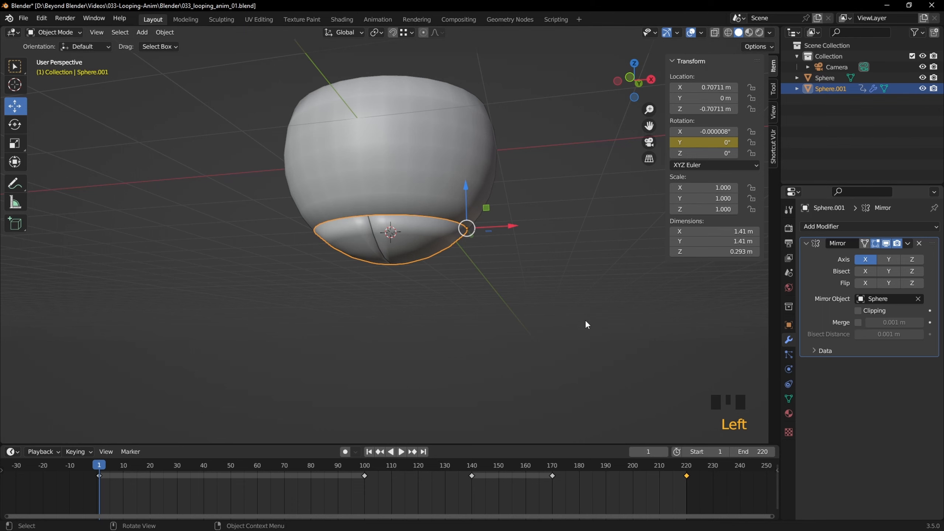
Step: Play the animation to check both door halves opening and closing, and save the file
{"action": "middle_click_drag", "start_coordinate": [532, 292], "coordinate": [571, 307]}
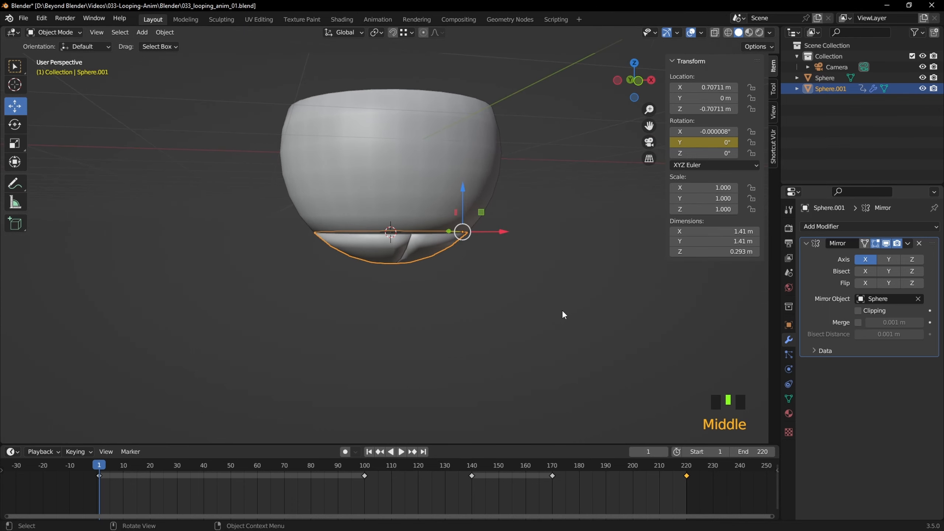
{"action": "key", "text": "space"}
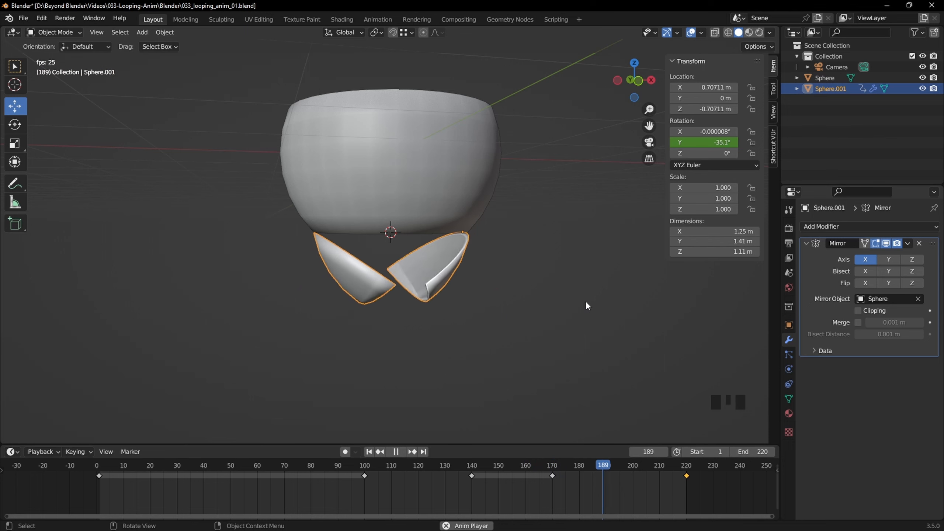
{"action": "key", "text": "space"}
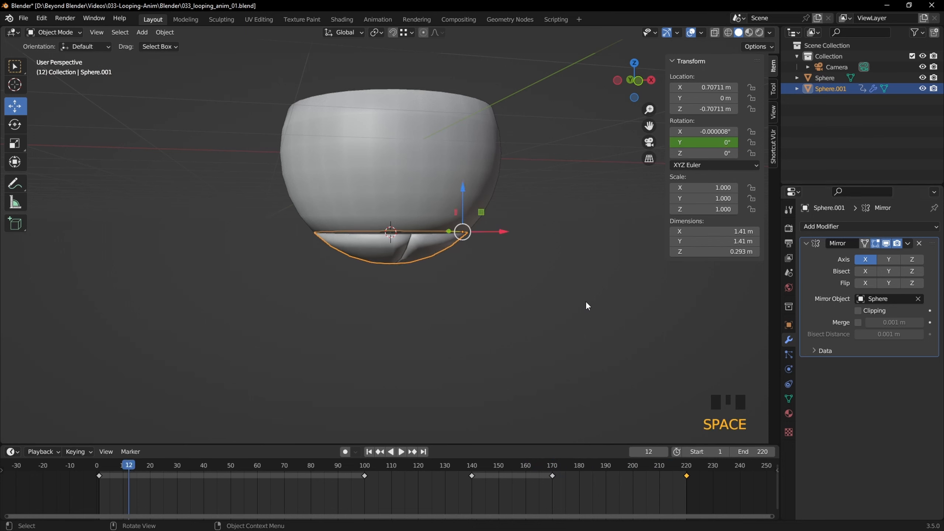
{"action": "middle_click_drag", "start_coordinate": [586, 302], "coordinate": [479, 291]}
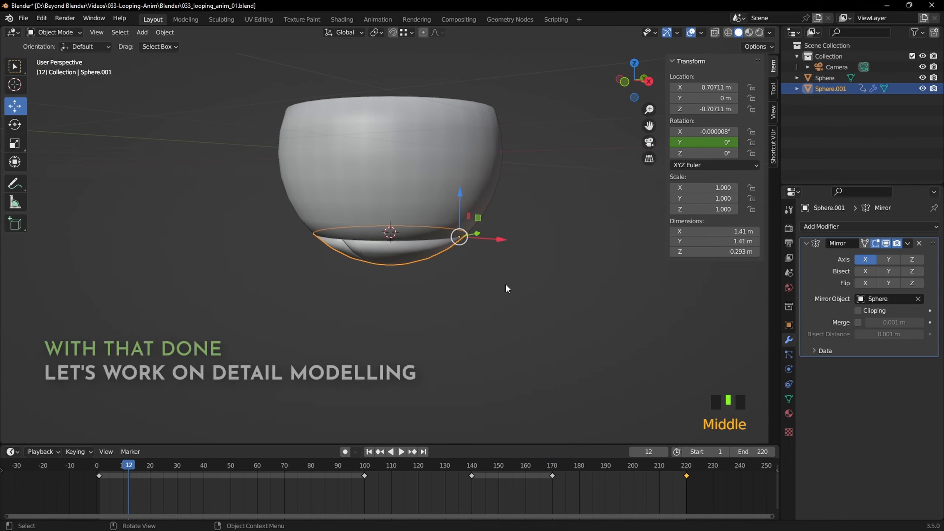
{"action": "key", "text": "ctrl+s"}
Step: Isolate the bowl in local view and open its mesh in Edit Mode
{"action": "left_click", "coordinate": [455, 164]}
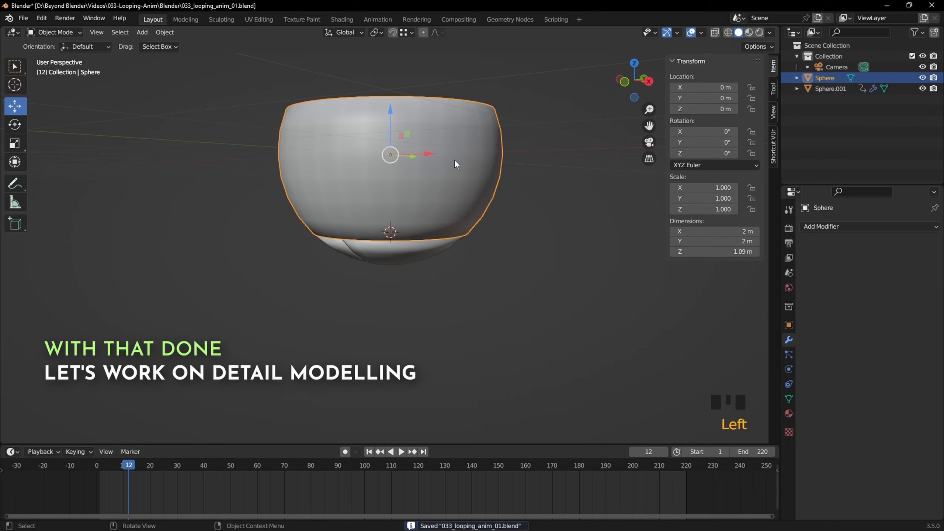
{"action": "key", "text": "KP_Divide"}
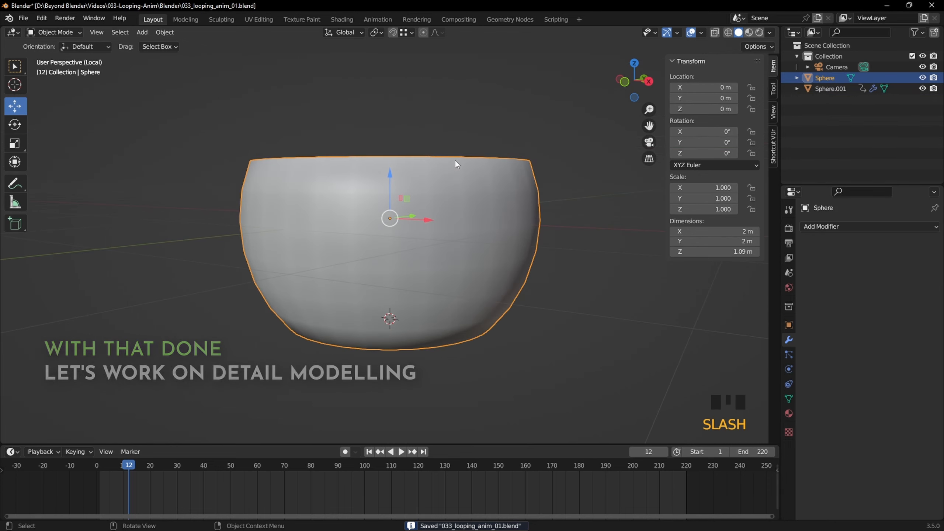
{"action": "middle_click_drag", "start_coordinate": [458, 149], "coordinate": [466, 184]}
{"action": "key", "text": "Tab"}
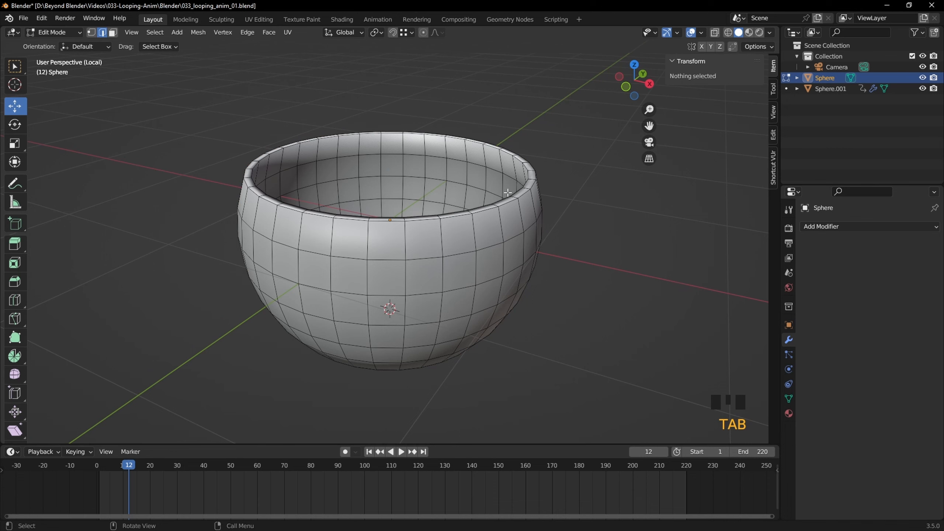
{"action": "mouse_move", "coordinate": [570, 226]}
{"action": "middle_mouse_down"}
{"action": "mouse_move", "coordinate": [585, 225]}
{"action": "mouse_move", "coordinate": [576, 214]}
{"action": "middle_mouse_up"}
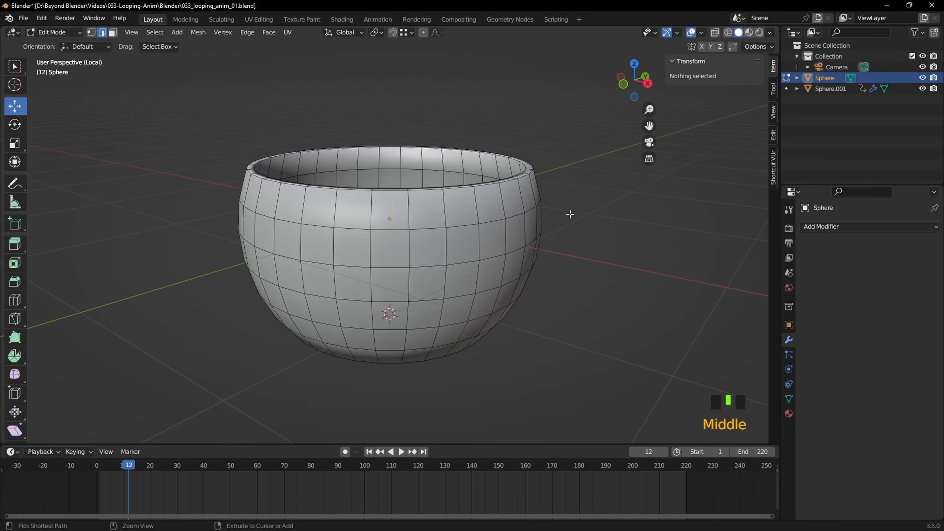
Step: Bevel the inner and outer edge loops of the bowl's upper and lower rims about 0.0098 m wide with 2 segments and shape 1.000
{"action": "left_click", "coordinate": [102, 32]}
{"action": "middle_click_drag", "start_coordinate": [285, 101], "coordinate": [550, 216]}
{"action": "left_click", "coordinate": [506, 214], "text": "alt"}
{"action": "left_click", "coordinate": [505, 213], "text": "alt+shift"}
{"action": "left_click", "coordinate": [488, 274], "text": "alt+shift"}
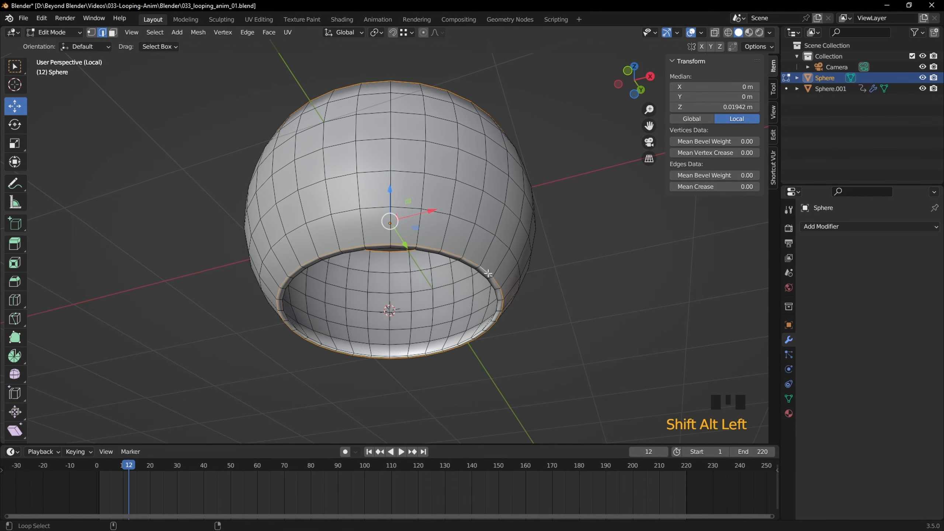
{"action": "left_click", "coordinate": [487, 276], "text": "alt+shift"}
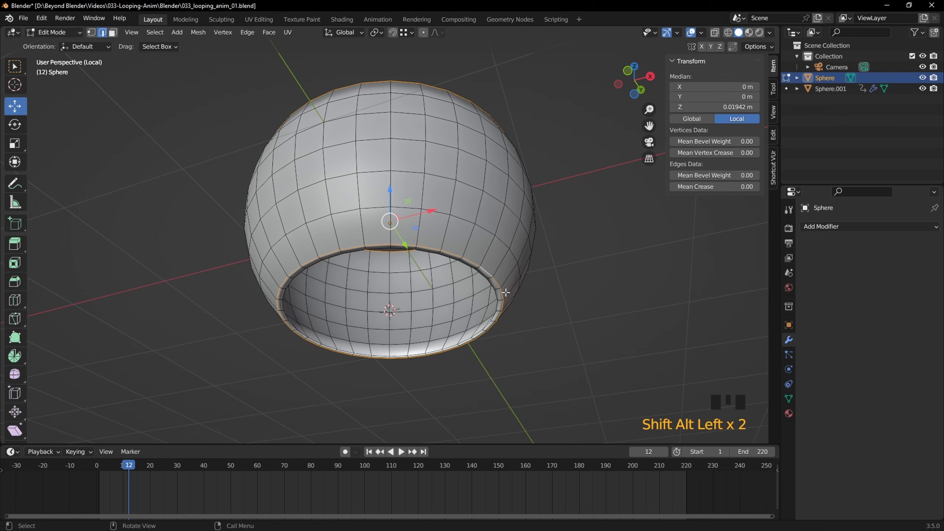
{"action": "left_click", "coordinate": [497, 296], "text": "alt+shift"}
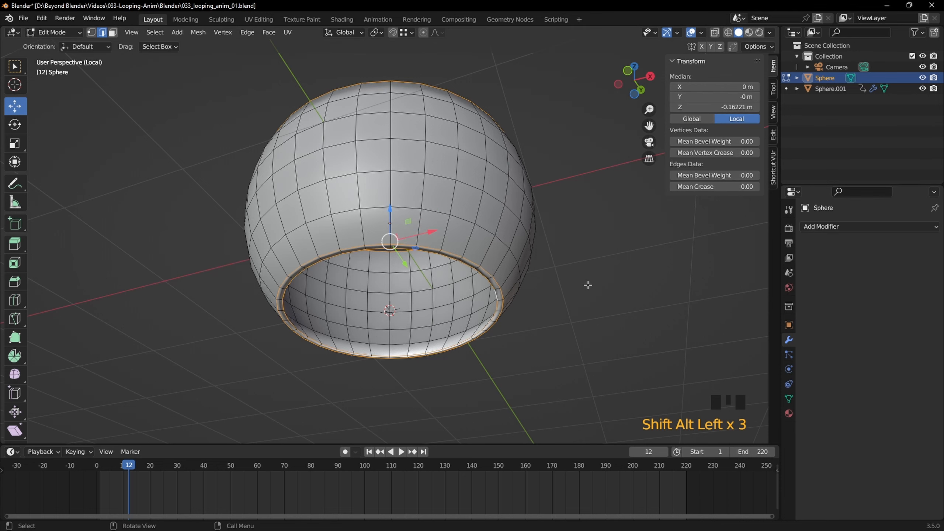
{"action": "scroll", "coordinate": [591, 287], "scroll_direction": "up", "scroll_amount": 2}
{"action": "key", "text": "ctrl+b"}
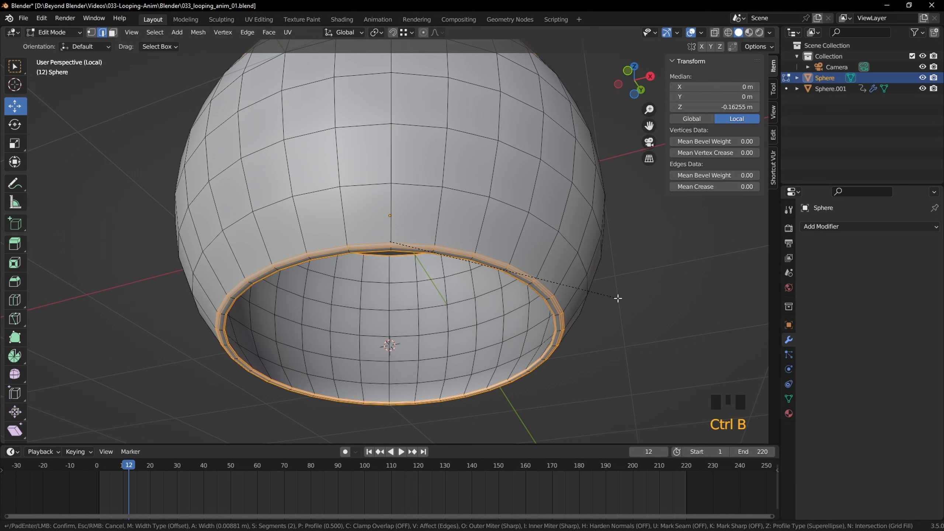
{"action": "left_click", "coordinate": [620, 299]}
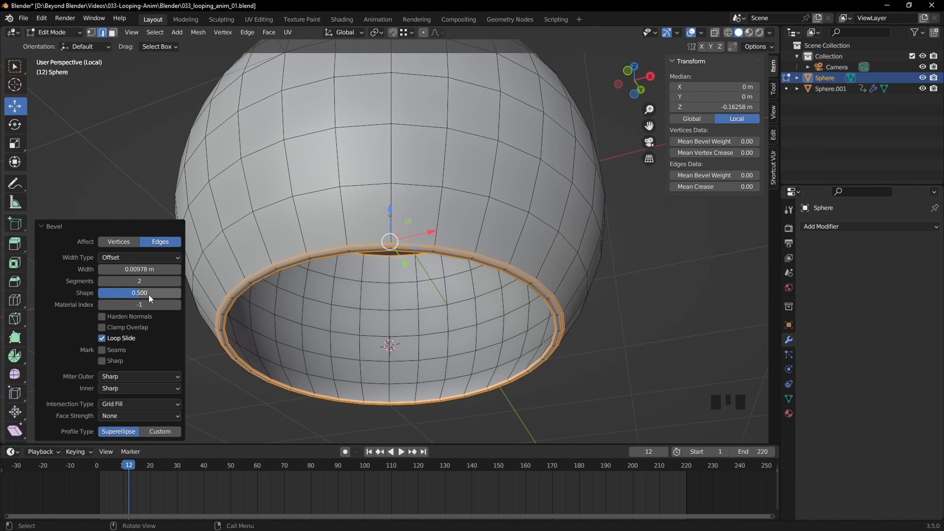
{"action": "left_click_drag", "start_coordinate": [141, 294], "coordinate": [175, 293]}
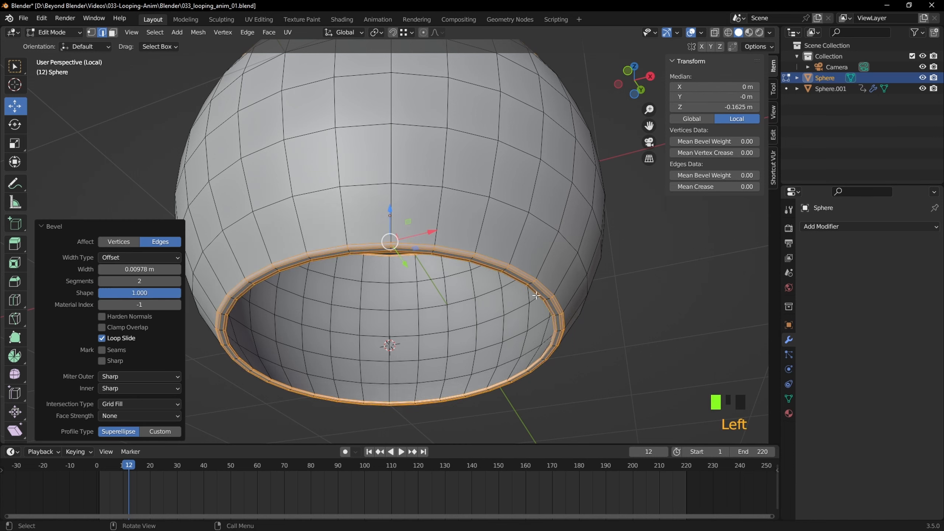
{"action": "middle_click_drag", "start_coordinate": [535, 296], "coordinate": [478, 321]}
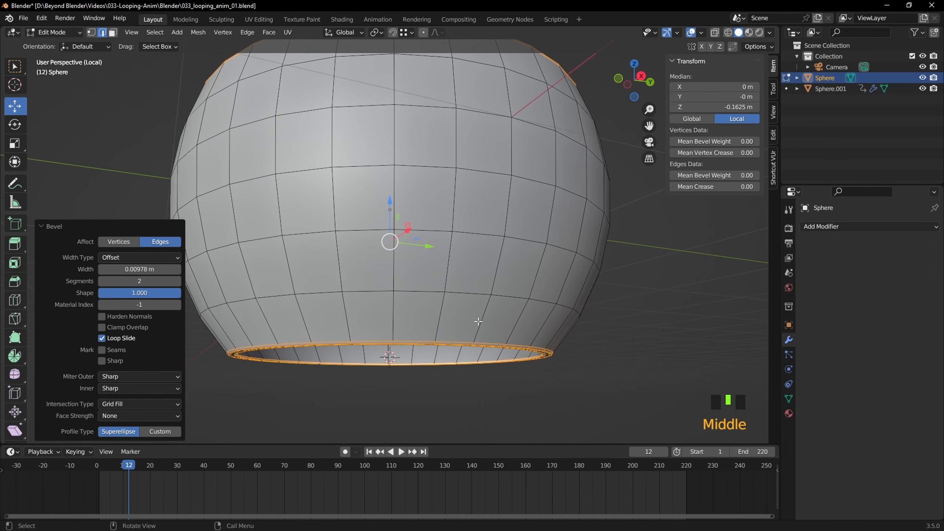
Step: Return to Object Mode and add a Subdivision Surface modifier to the bowl
{"action": "scroll", "coordinate": [478, 321], "scroll_direction": "down", "scroll_amount": 3}
{"action": "key", "text": "Tab"}
{"action": "left_click", "coordinate": [563, 322]}
{"action": "middle_click_drag", "start_coordinate": [563, 322], "coordinate": [587, 314]}
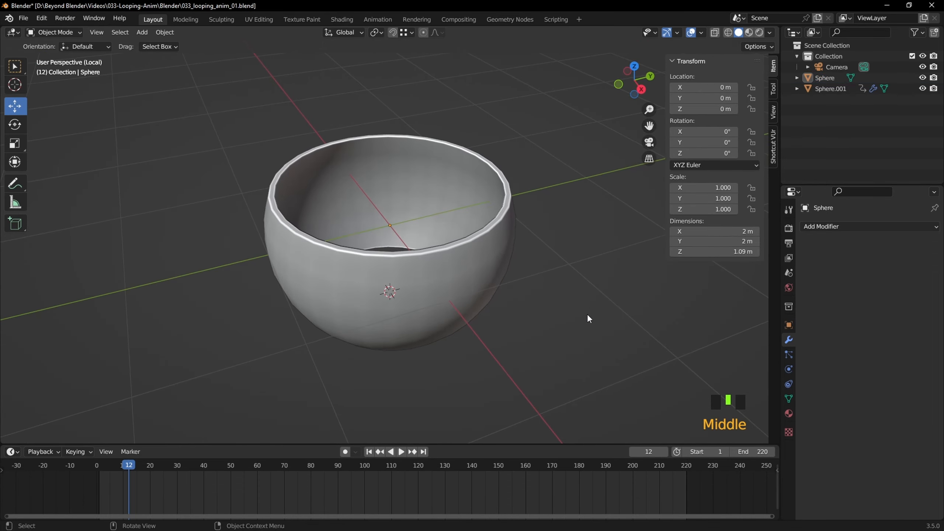
{"action": "left_click", "coordinate": [820, 227]}
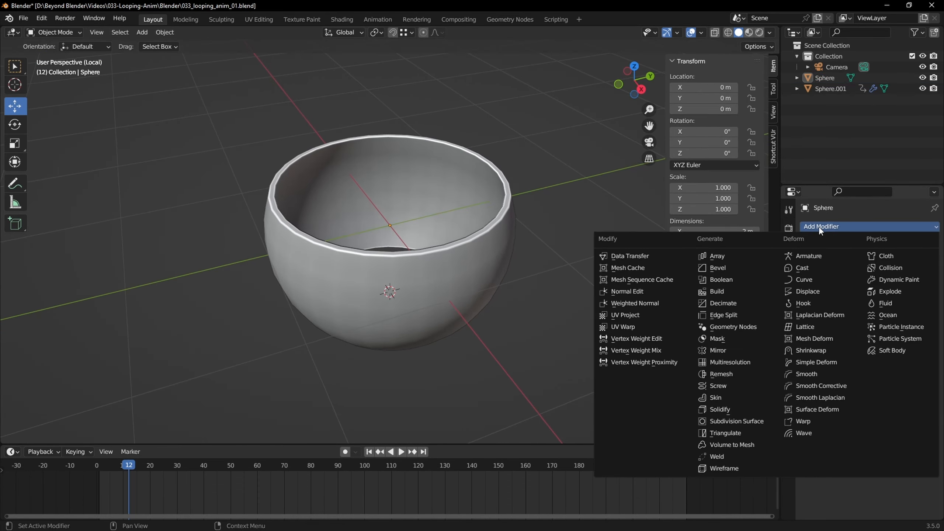
{"action": "left_click", "coordinate": [724, 423]}
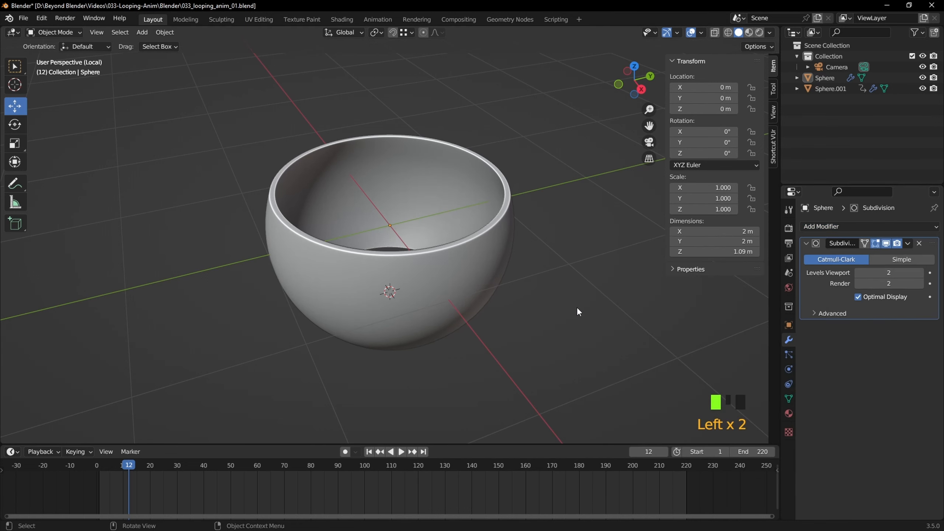
{"action": "middle_click_drag", "start_coordinate": [575, 307], "coordinate": [521, 240]}
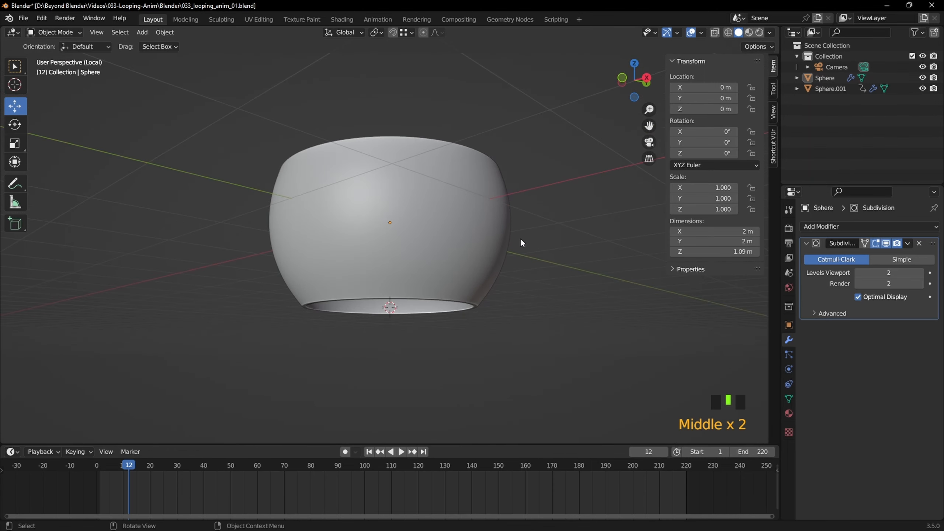
Step: Add one loop cut around the outside of the bowl just below the upper rim, with a slide factor of about -0.504
{"action": "left_click", "coordinate": [478, 243]}
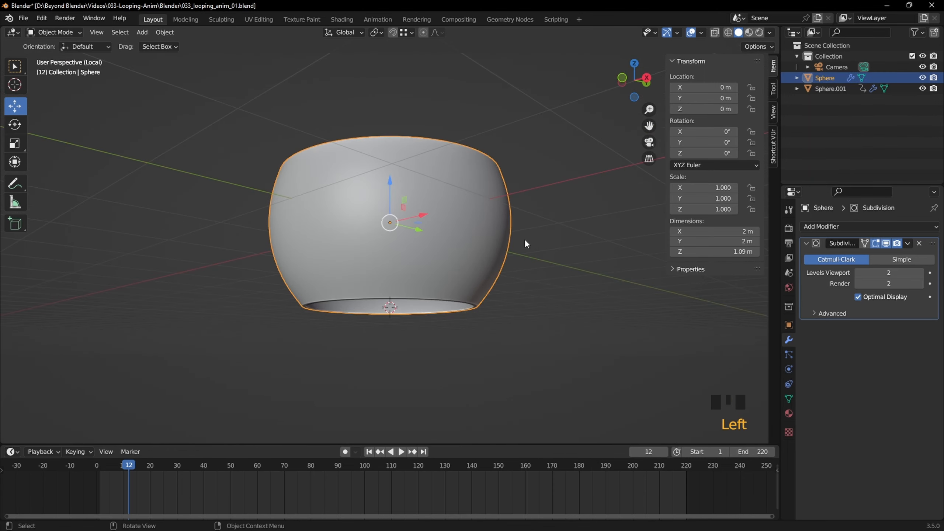
{"action": "key", "text": "Tab"}
{"action": "middle_click_drag", "start_coordinate": [547, 168], "coordinate": [520, 201]}
{"action": "scroll", "coordinate": [532, 203], "scroll_direction": "up", "scroll_amount": 2}
{"action": "key", "text": "ctrl+r"}
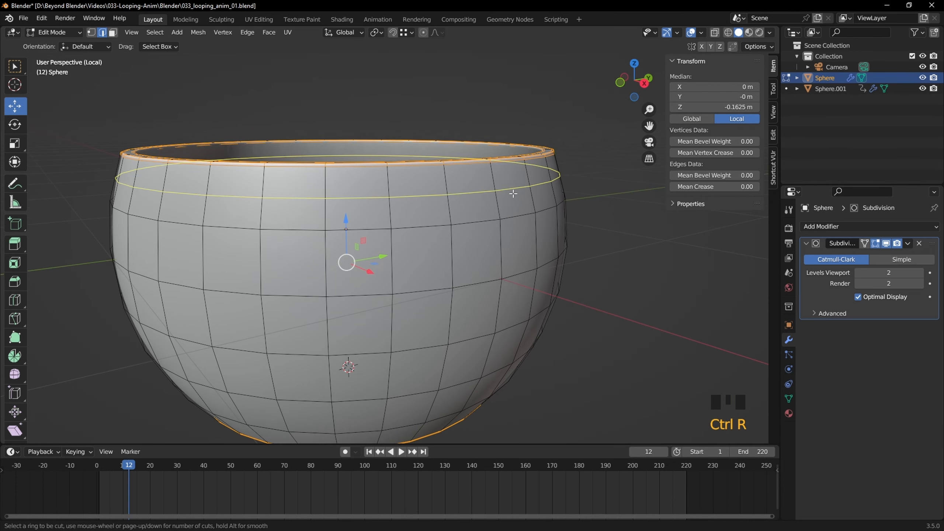
{"action": "left_click", "coordinate": [507, 188]}
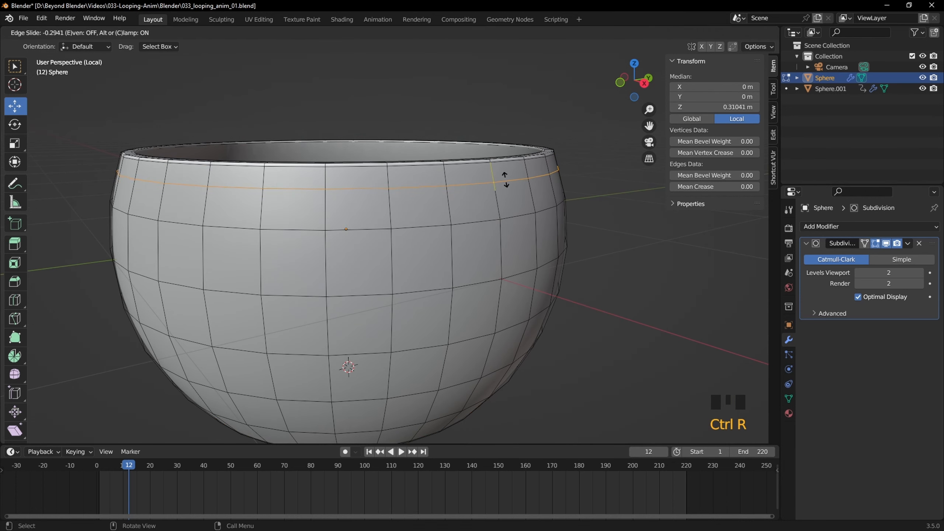
{"action": "left_click", "coordinate": [505, 174]}
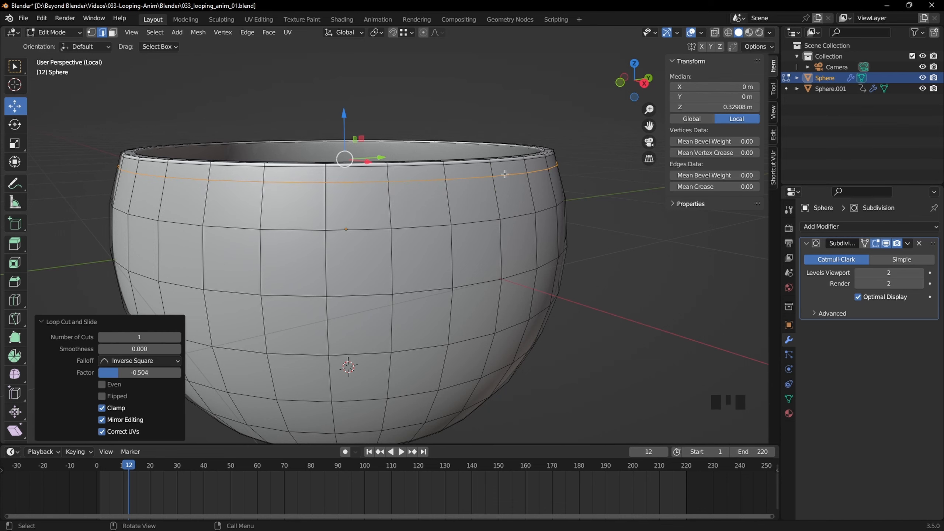
Step: Add a loop cut around the outside of the bowl just above the lower rim
{"action": "middle_click_drag", "start_coordinate": [504, 174], "coordinate": [462, 271], "text": "shift"}
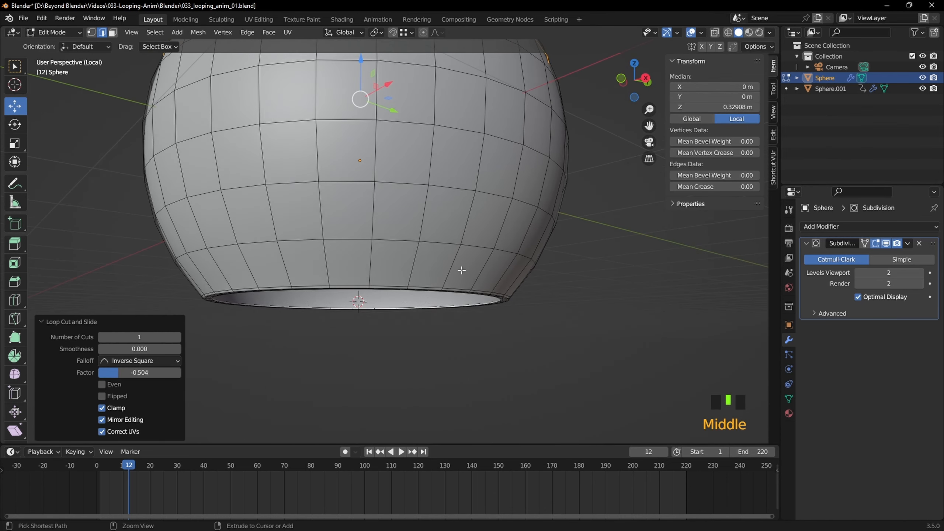
{"action": "key", "text": "ctrl+r"}
{"action": "left_click", "coordinate": [461, 271]}
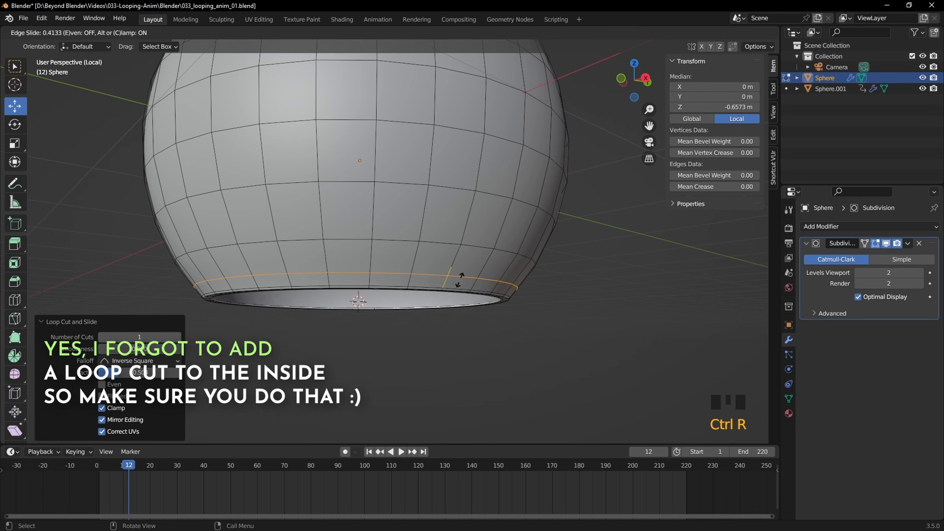
{"action": "left_click", "coordinate": [461, 279]}
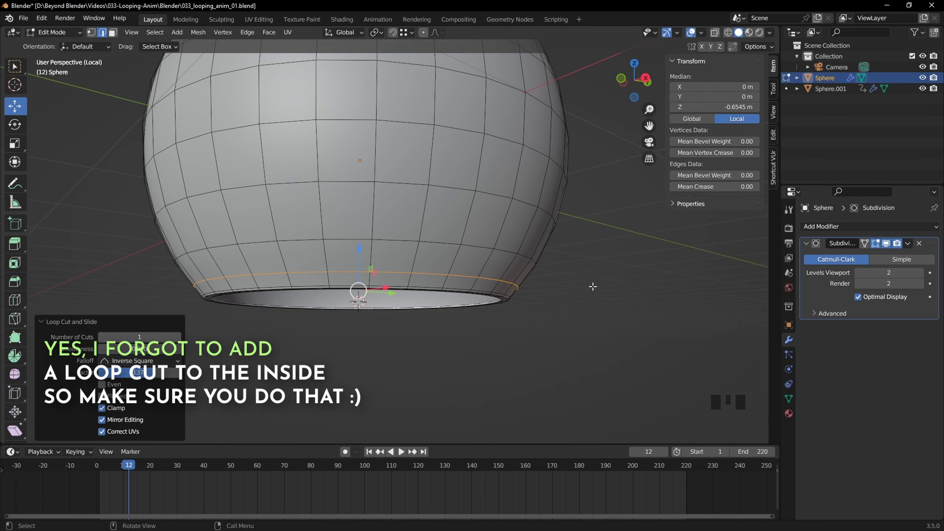
{"action": "middle_click_drag", "start_coordinate": [593, 286], "coordinate": [572, 266]}
{"action": "scroll", "coordinate": [571, 272], "scroll_direction": "down", "scroll_amount": 2}
{"action": "left_click", "coordinate": [579, 277]}
Step: Leave the bowl's Edit Mode and local view, and isolate the bottom door with its Mirror modifier hidden in the viewport
{"action": "key", "text": "Tab"}
{"action": "key", "text": "KP_Divide"}
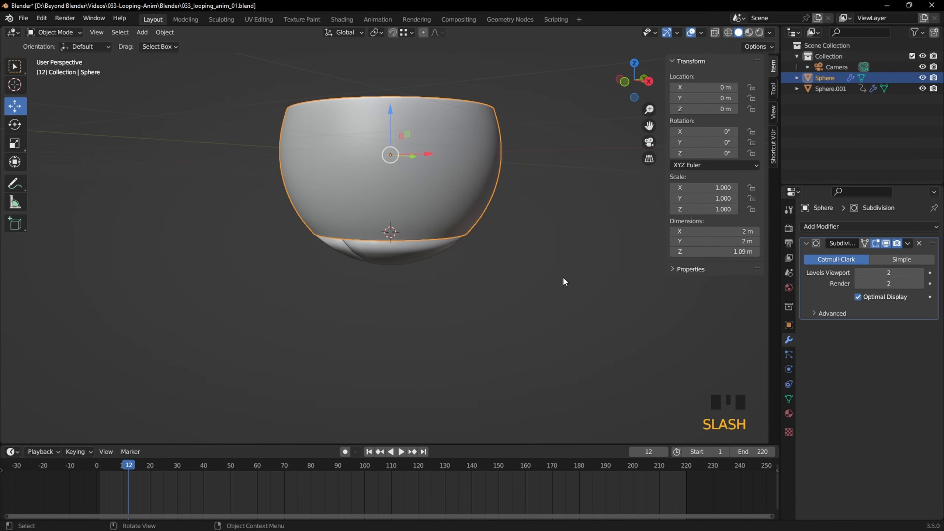
{"action": "left_click", "coordinate": [413, 256]}
{"action": "left_click", "coordinate": [409, 252]}
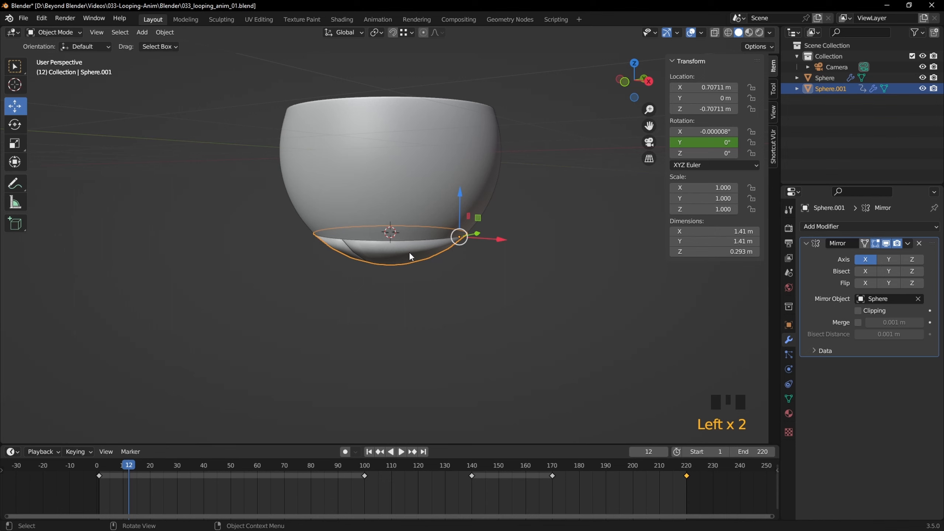
{"action": "key", "text": "slash"}
{"action": "left_click", "coordinate": [887, 244]}
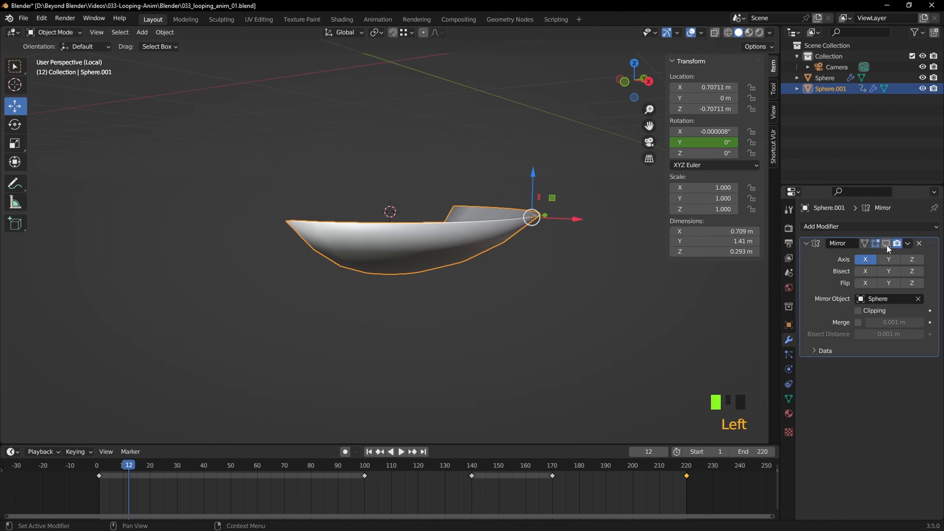
Step: Open the door's mesh in Edit Mode and select the inner and outer edge loops all around its border
{"action": "middle_click_drag", "start_coordinate": [466, 263], "coordinate": [563, 285]}
{"action": "key", "text": "Tab"}
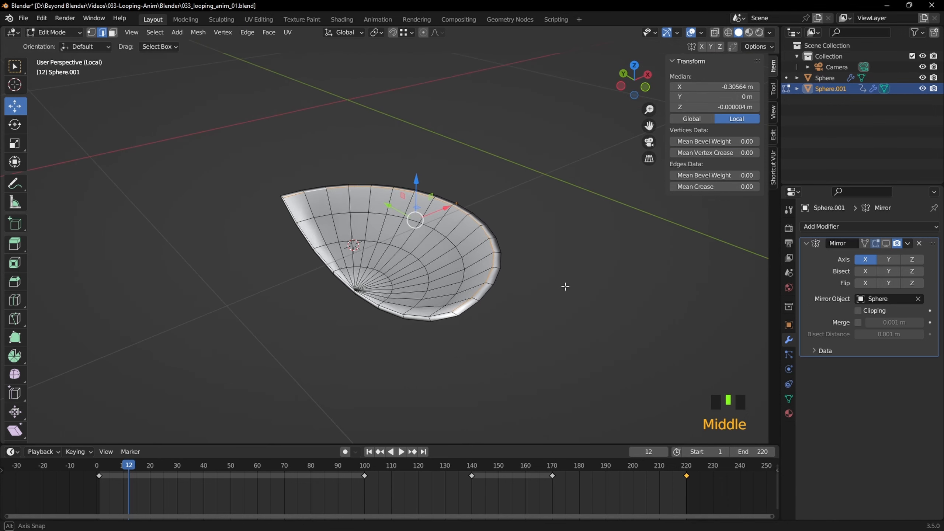
{"action": "scroll", "coordinate": [565, 286], "scroll_direction": "up", "scroll_amount": 2}
{"action": "left_click", "coordinate": [538, 294], "text": "alt+shift"}
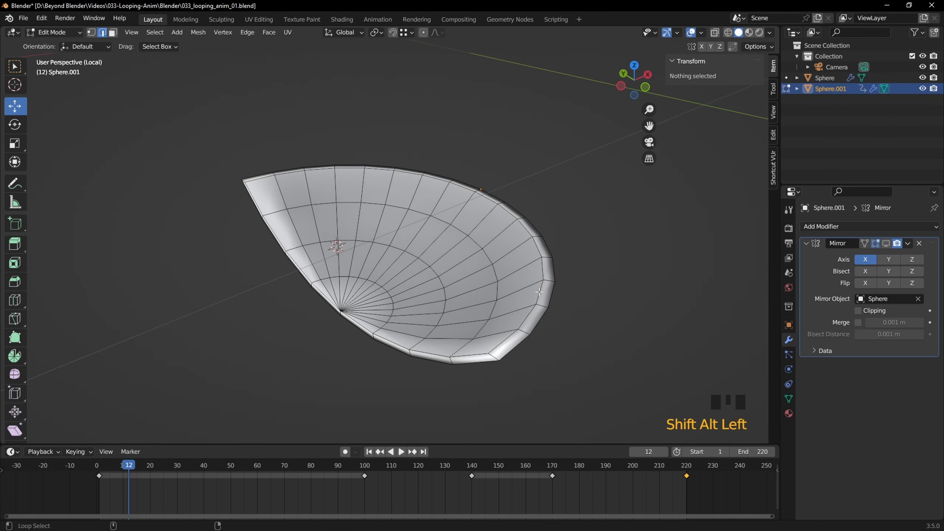
{"action": "left_click", "coordinate": [504, 342], "text": "alt+shift"}
{"action": "left_click", "coordinate": [483, 354], "text": "alt+shift"}
{"action": "left_click", "coordinate": [477, 355], "text": "alt+shift"}
{"action": "left_click", "coordinate": [480, 362], "text": "alt+shift"}
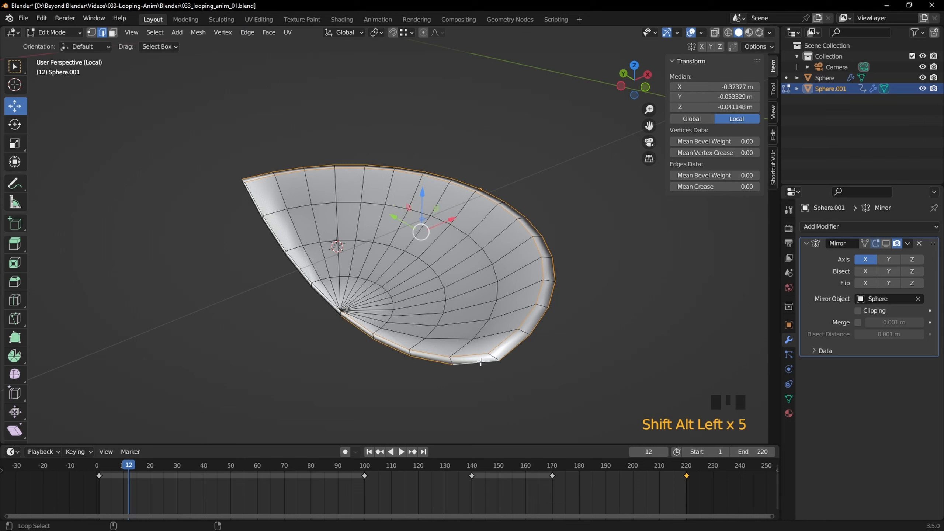
{"action": "left_click", "coordinate": [492, 366], "text": "shift"}
{"action": "middle_click_drag", "start_coordinate": [304, 236], "coordinate": [309, 281]}
{"action": "left_click", "coordinate": [185, 336], "text": "alt+shift"}
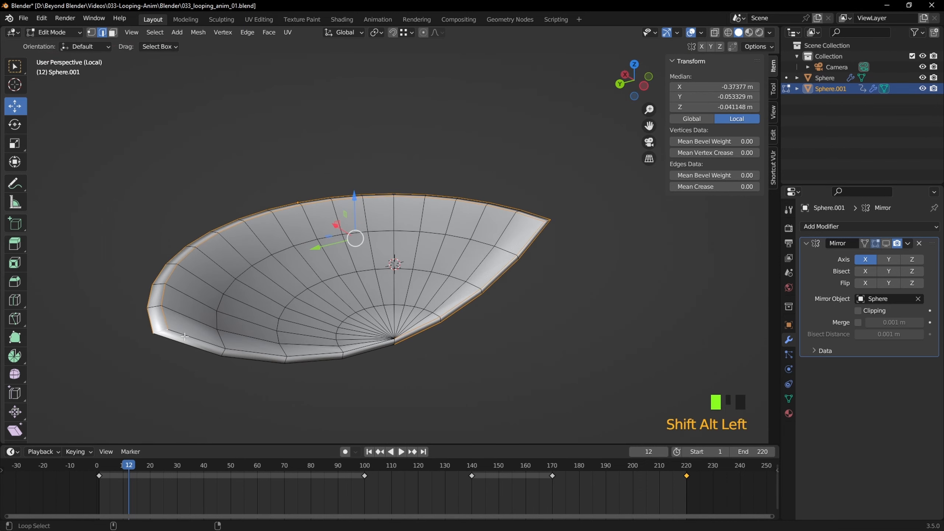
{"action": "left_click", "coordinate": [183, 344], "text": "alt+shift"}
{"action": "middle_click_drag", "start_coordinate": [334, 359], "coordinate": [484, 309]}
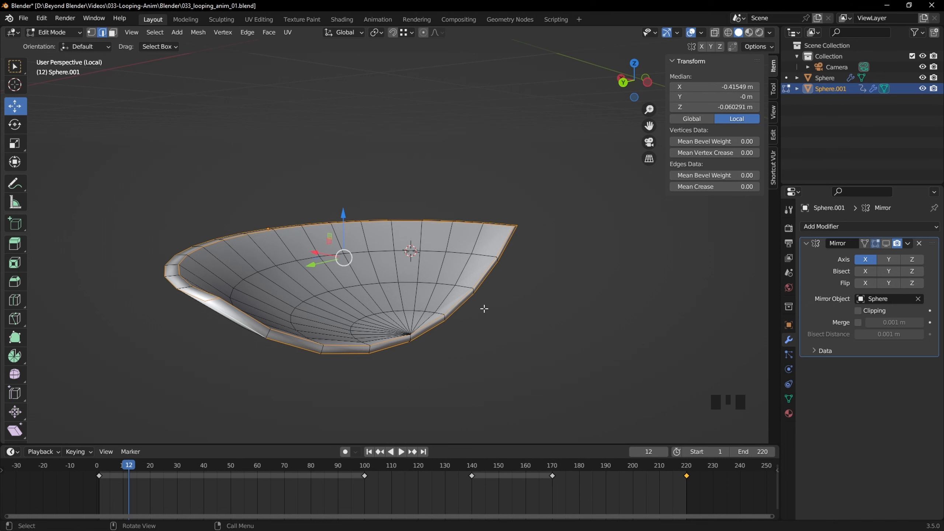
Step: Leave local view to show the bowl and door together, and turn on the Wireframe overlay
{"action": "key", "text": "slash"}
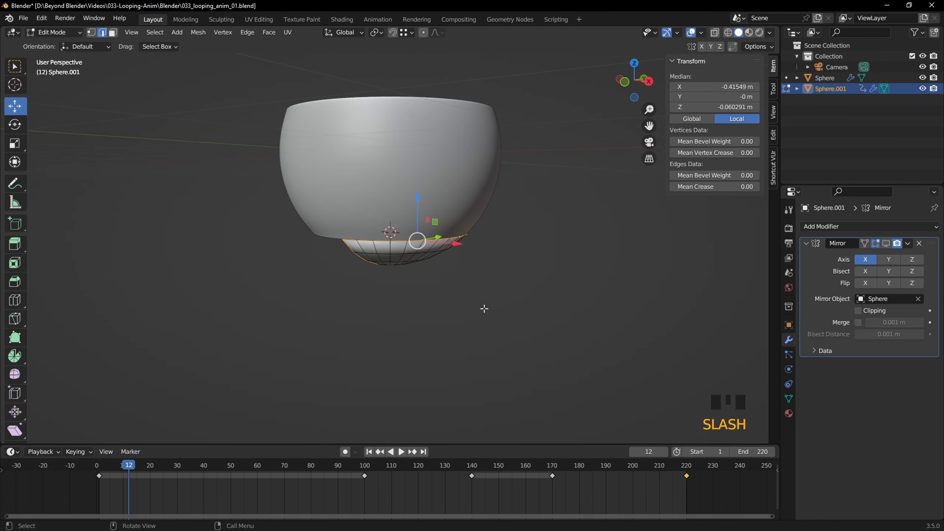
{"action": "middle_click_drag", "start_coordinate": [461, 266], "coordinate": [543, 207]}
{"action": "scroll", "coordinate": [542, 207], "scroll_direction": "up", "scroll_amount": 4}
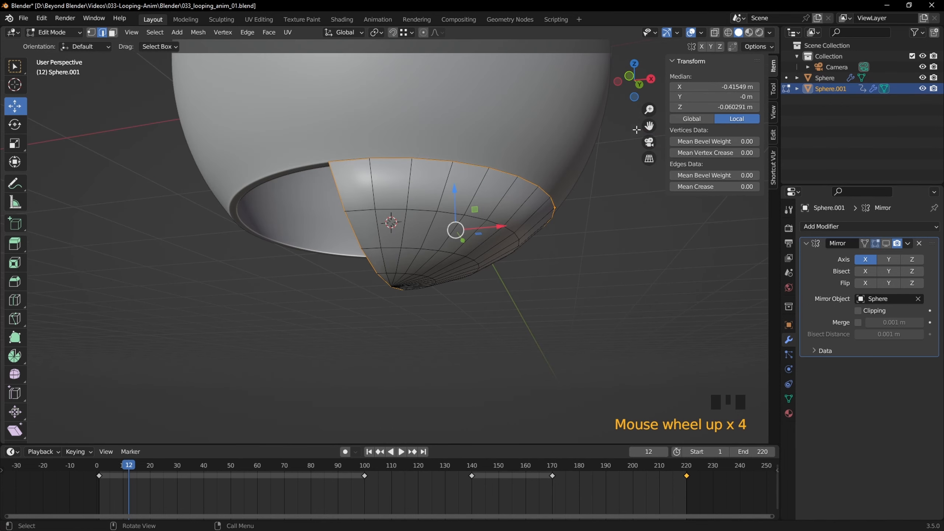
{"action": "left_click", "coordinate": [768, 34]}
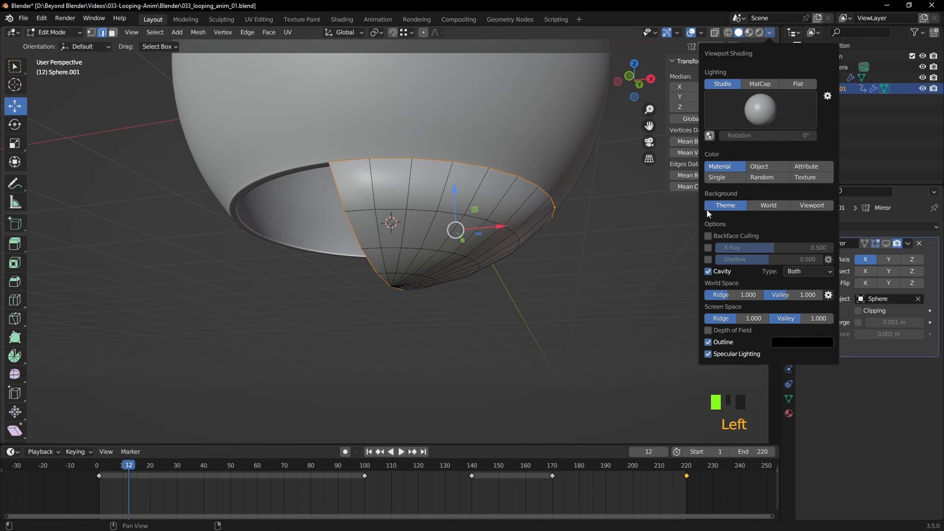
{"action": "left_click", "coordinate": [704, 34]}
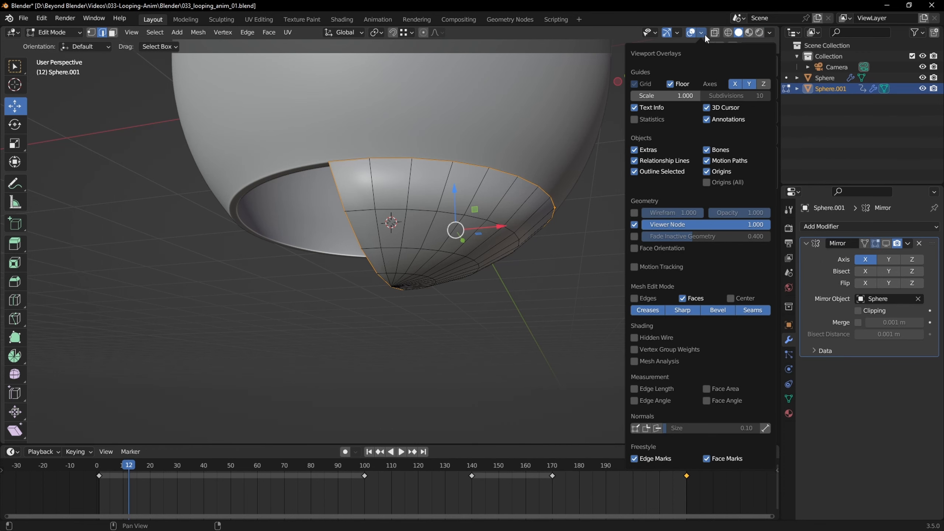
{"action": "left_click", "coordinate": [634, 212]}
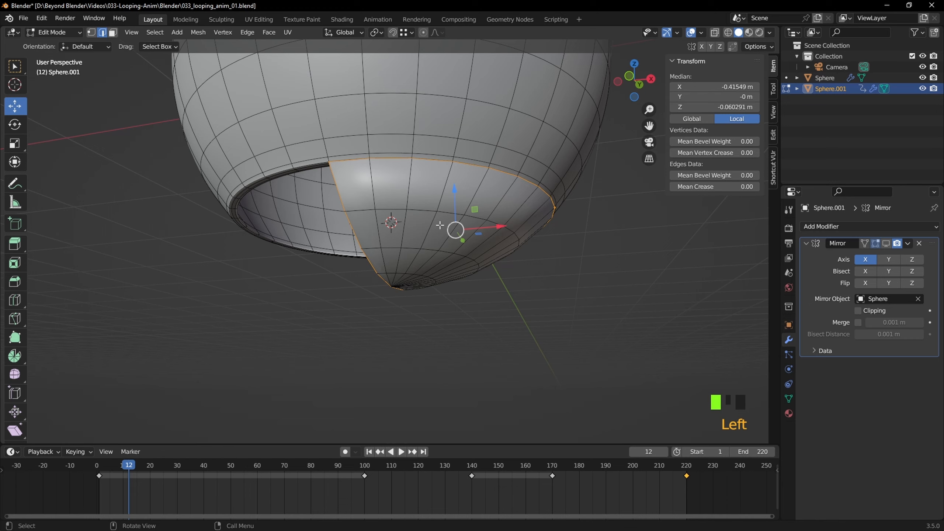
Step: Return to Object Mode and hide the bowl's Subdivision Surface modifier in the viewport
{"action": "middle_click_drag", "start_coordinate": [430, 214], "coordinate": [478, 219], "text": "shift"}
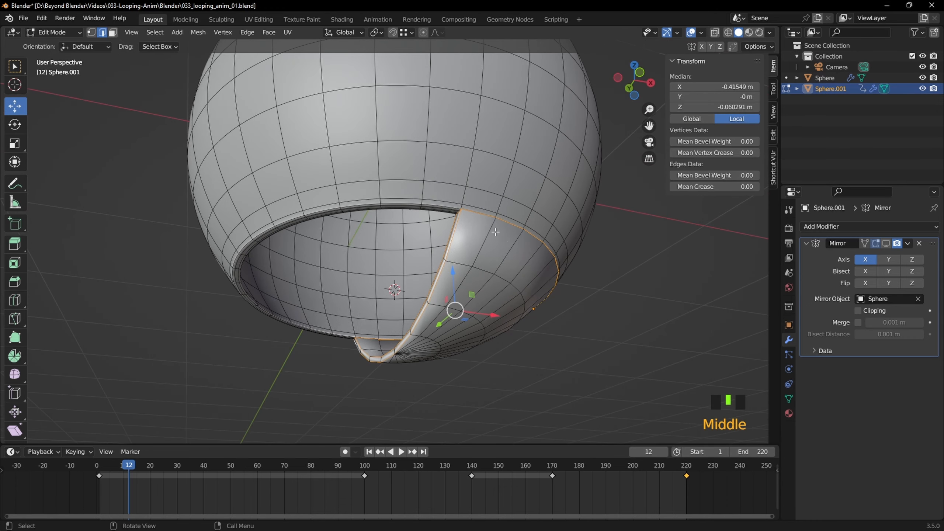
{"action": "scroll", "coordinate": [478, 218], "scroll_direction": "up", "scroll_amount": 3}
{"action": "scroll", "coordinate": [478, 217], "scroll_direction": "up", "scroll_amount": 1}
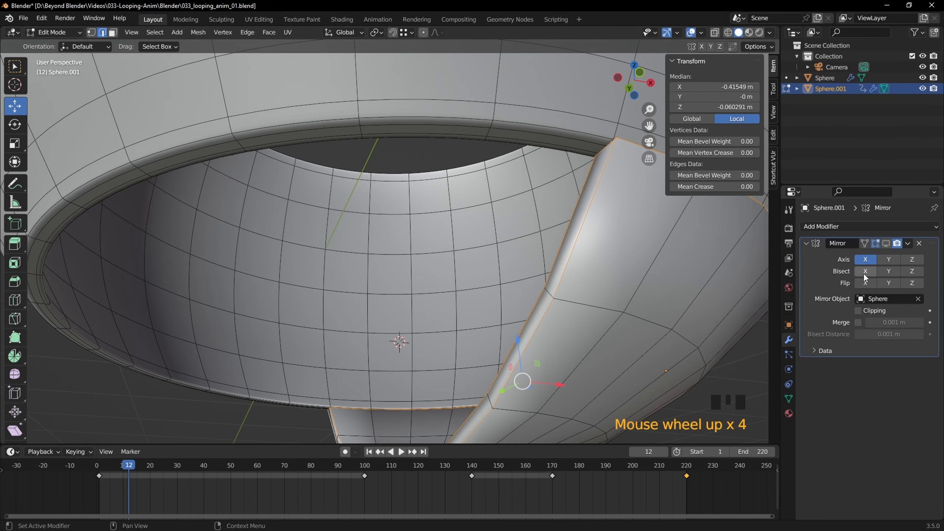
{"action": "key", "text": "Tab"}
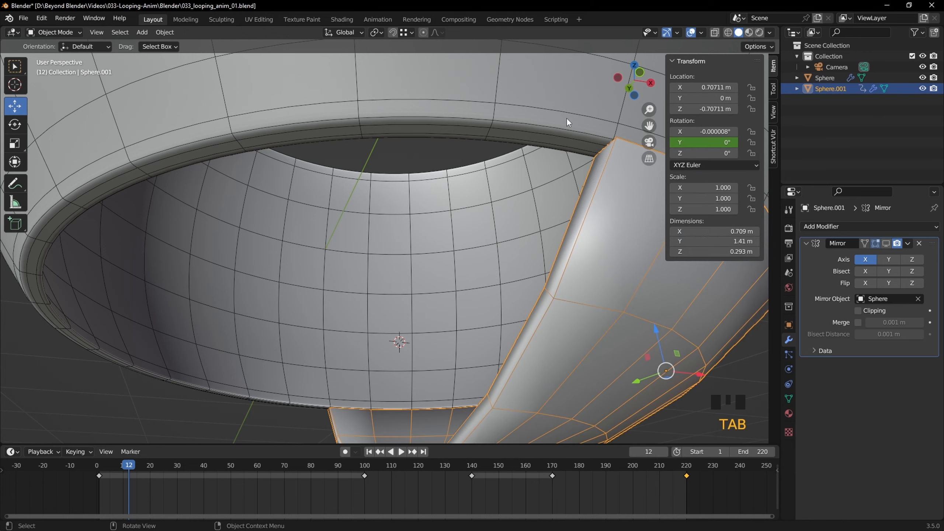
{"action": "left_click", "coordinate": [569, 123]}
{"action": "left_click", "coordinate": [885, 244]}
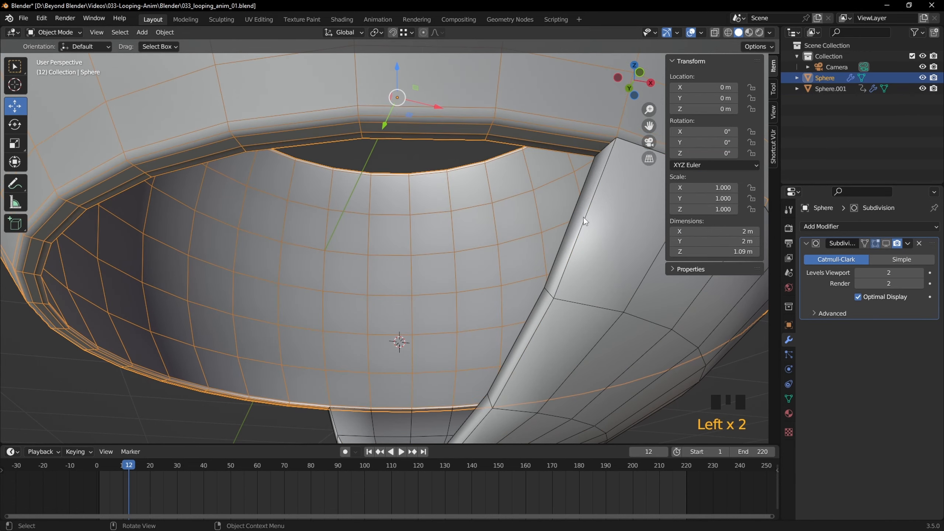
{"action": "key", "text": "Tab"}
{"action": "key", "text": "Tab"}
Step: Bevel the door's selected border edge loops with a width of 0.00779 m, 2 segments and shape 1.000
{"action": "left_click", "coordinate": [605, 185]}
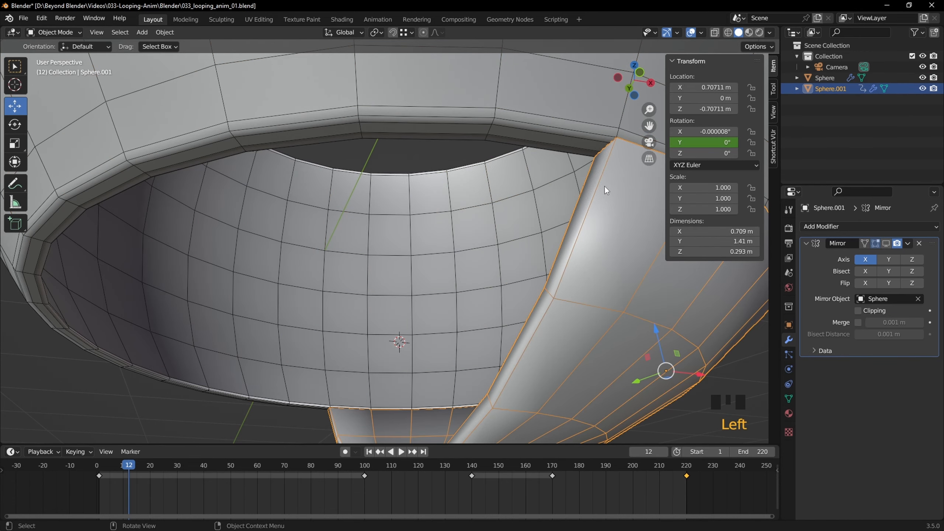
{"action": "key", "text": "Tab"}
{"action": "scroll", "coordinate": [614, 222], "scroll_direction": "down", "scroll_amount": 2}
{"action": "scroll", "coordinate": [615, 223], "scroll_direction": "down", "scroll_amount": 1}
{"action": "middle_click_drag", "start_coordinate": [614, 223], "coordinate": [554, 239], "text": "shift"}
{"action": "scroll", "coordinate": [602, 226], "scroll_direction": "up", "scroll_amount": 3}
{"action": "key", "text": "ctrl+b"}
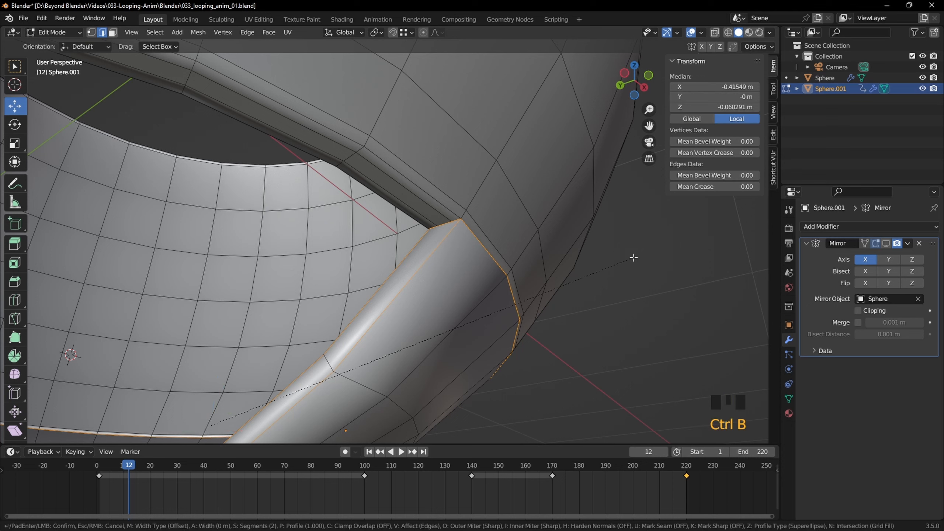
{"action": "left_click", "coordinate": [653, 255]}
{"action": "middle_click_drag", "start_coordinate": [653, 255], "coordinate": [553, 262]}
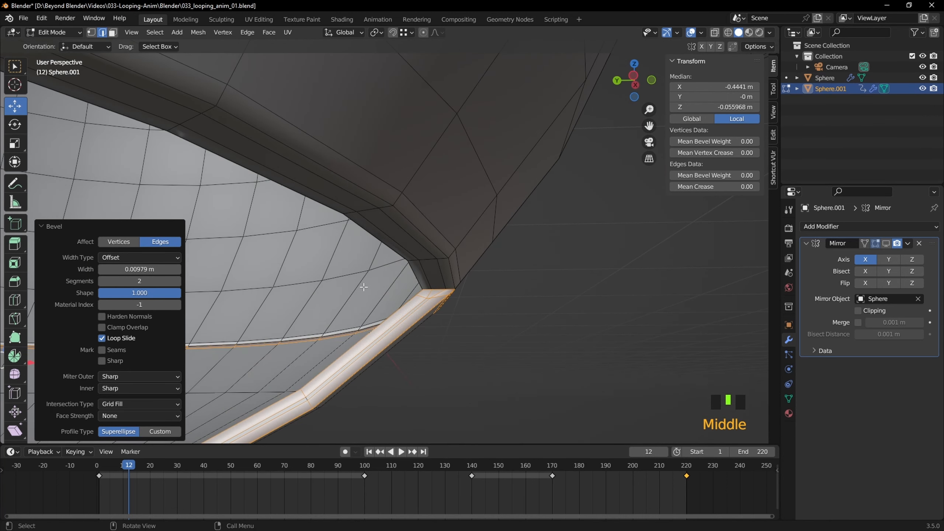
{"action": "scroll", "coordinate": [531, 285], "scroll_direction": "up", "scroll_amount": 1}
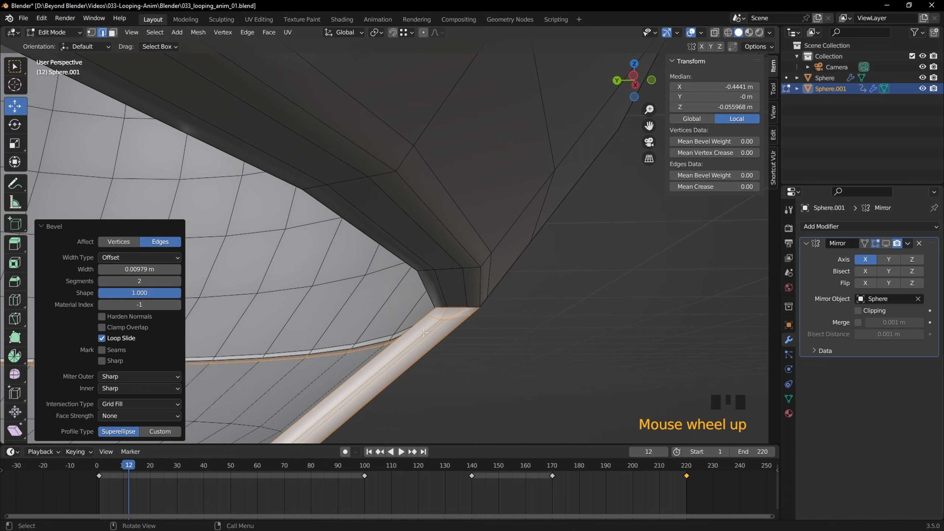
{"action": "mouse_move", "coordinate": [142, 269]}
{"action": "left_mouse_down", "text": "shift"}
{"action": "mouse_move", "coordinate": [115, 269]}
{"action": "mouse_move", "coordinate": [132, 268]}
{"action": "left_mouse_up", "text": "shift"}
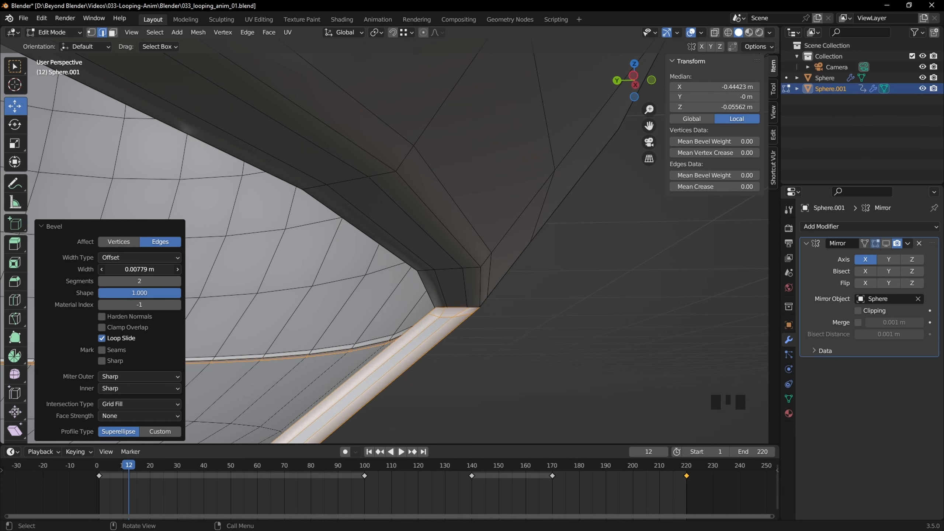
Step: Add a Subdivision Surface modifier with viewport level 2 to the door in Object Mode, and place it above the Mirror modifier
{"action": "scroll", "coordinate": [442, 295], "scroll_direction": "down", "scroll_amount": 3}
{"action": "key", "text": "Tab"}
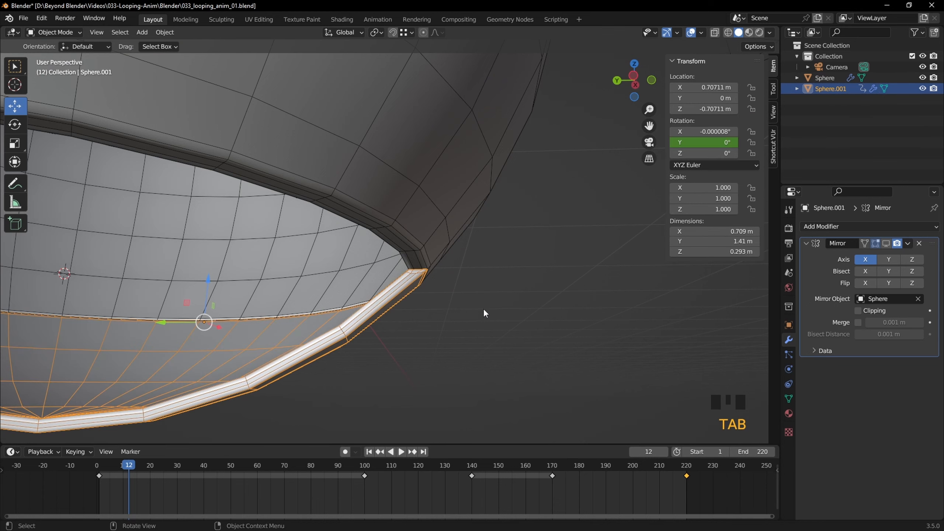
{"action": "middle_click_drag", "start_coordinate": [515, 312], "coordinate": [519, 310]}
{"action": "left_click", "coordinate": [887, 227]}
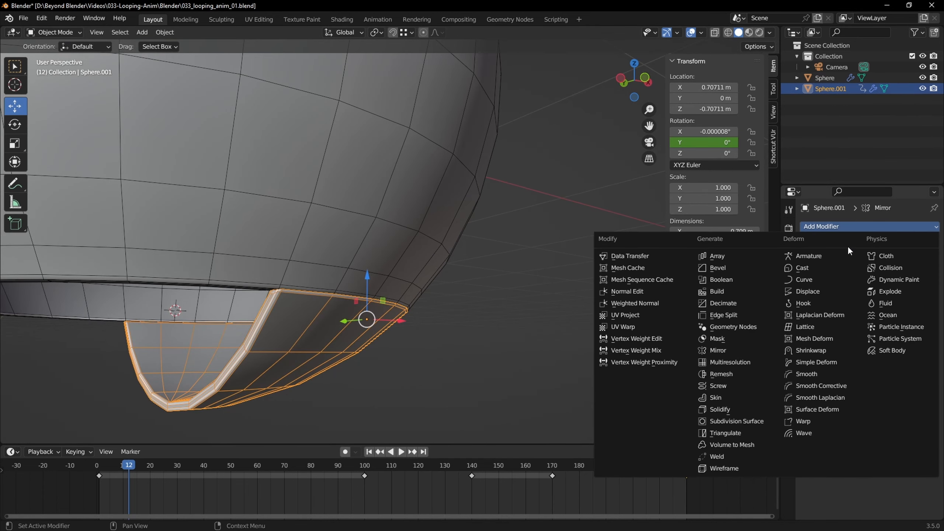
{"action": "left_click", "coordinate": [735, 421]}
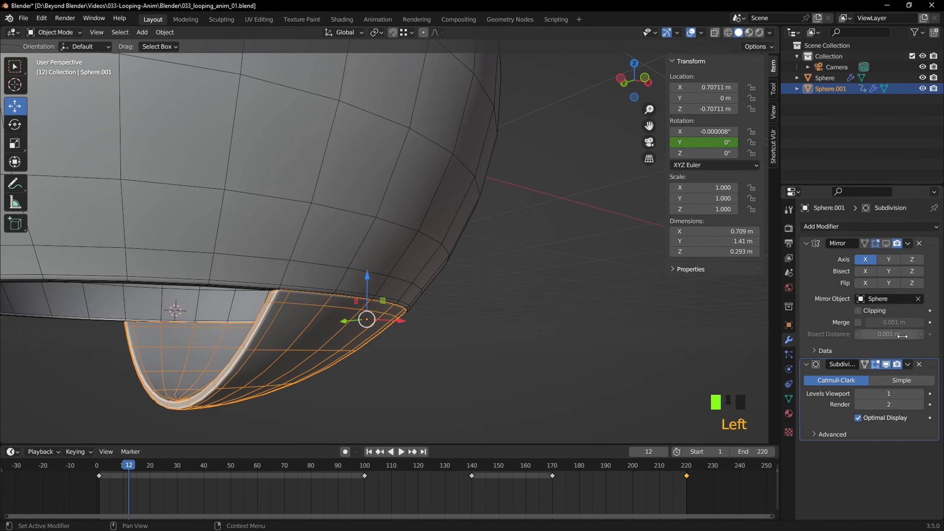
{"action": "left_click", "coordinate": [919, 394]}
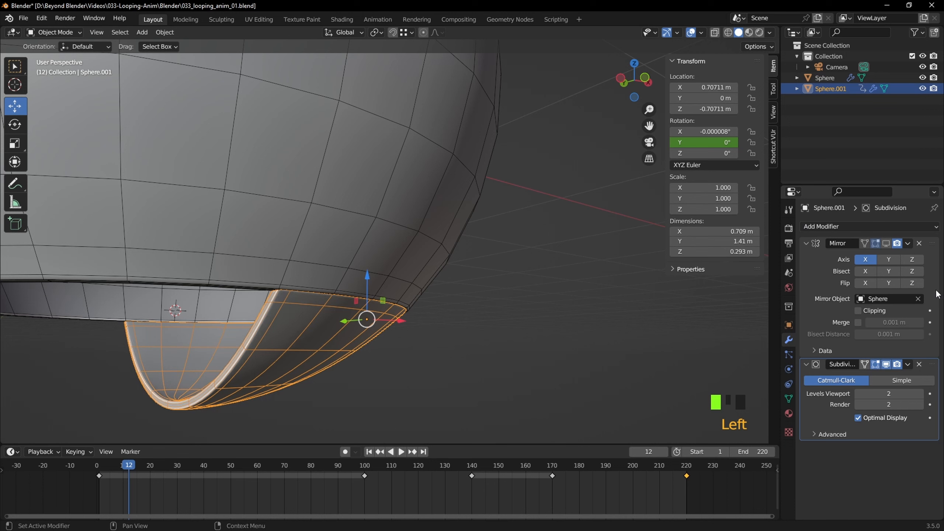
{"action": "left_click_drag", "start_coordinate": [933, 369], "coordinate": [931, 246]}
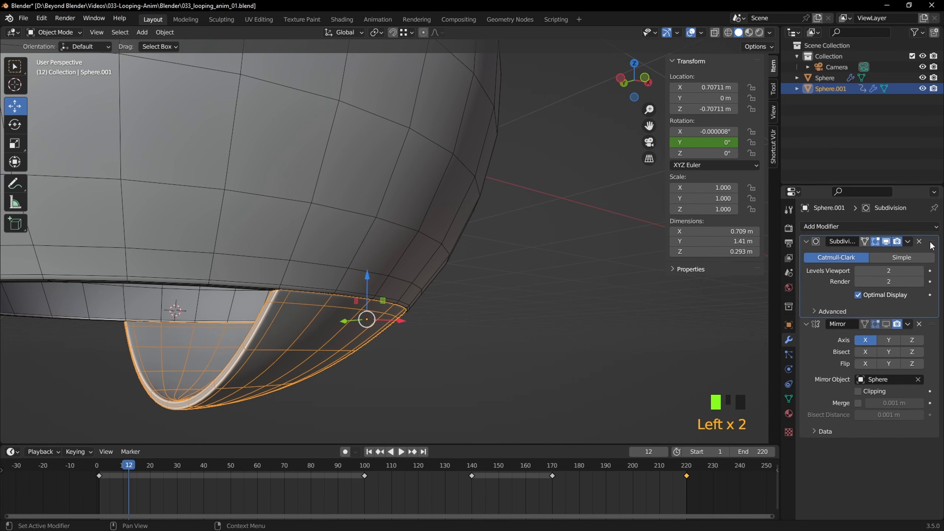
{"action": "left_click", "coordinate": [502, 336]}
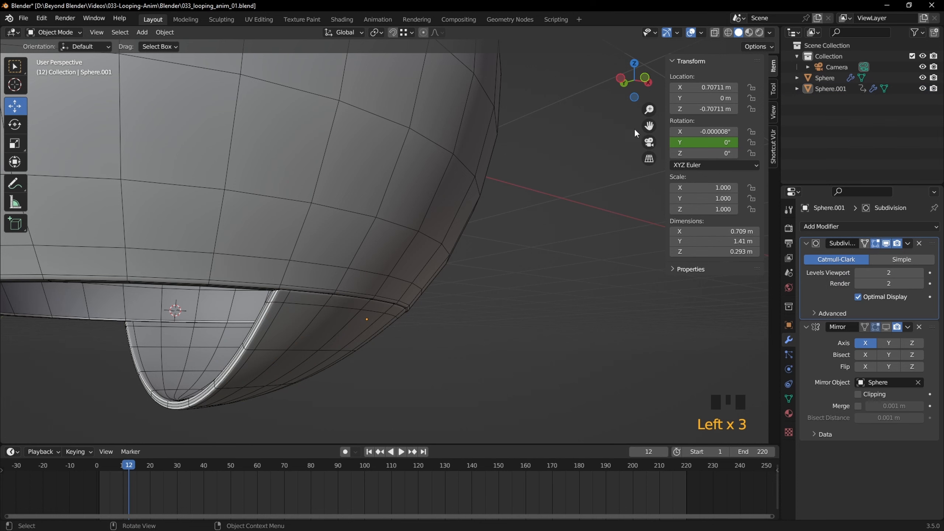
Step: Turn off the Wireframe overlay and show the door's Mirror modifier in the viewport
{"action": "left_click", "coordinate": [700, 33]}
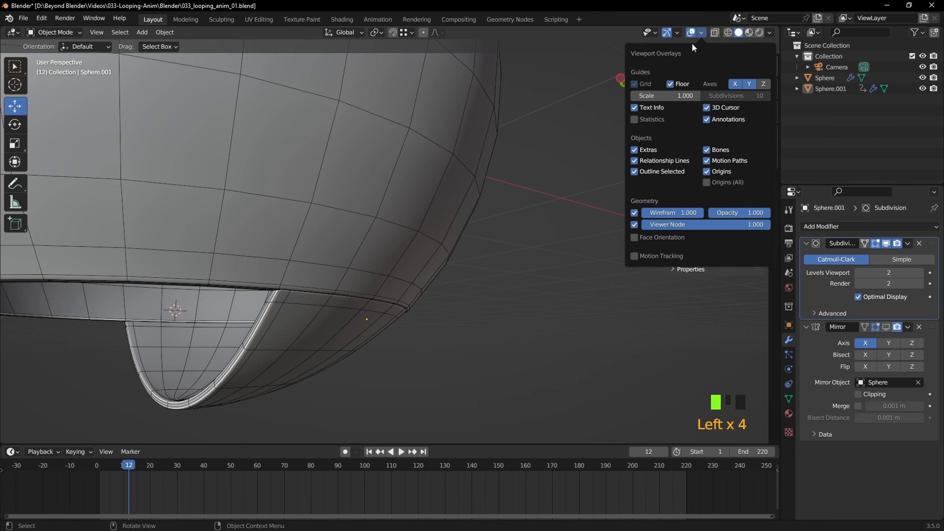
{"action": "left_click", "coordinate": [634, 213]}
{"action": "middle_click_drag", "start_coordinate": [483, 309], "coordinate": [539, 289]}
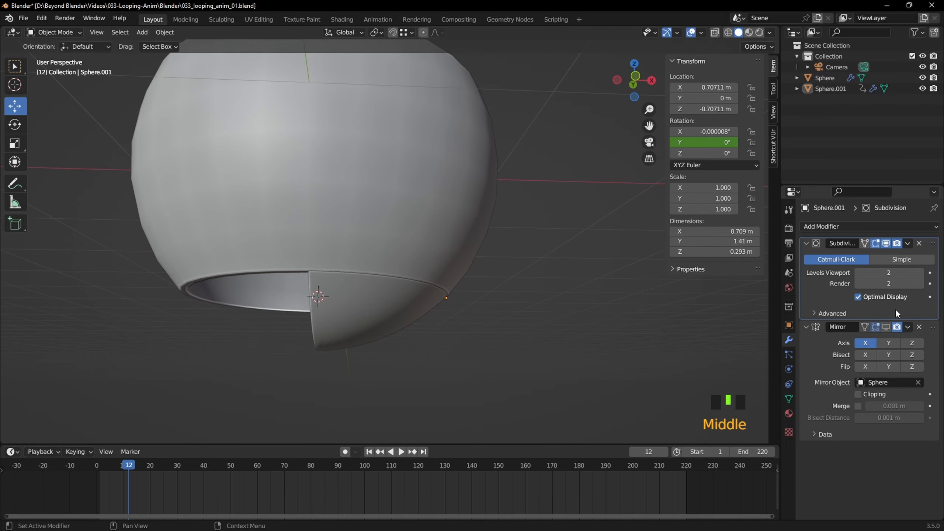
{"action": "left_click", "coordinate": [884, 326]}
Step: Select the bowl and show its Subdivision Surface modifier in the viewport
{"action": "scroll", "coordinate": [521, 335], "scroll_direction": "down", "scroll_amount": 2}
{"action": "middle_click_drag", "start_coordinate": [486, 276], "coordinate": [445, 221], "text": "shift"}
{"action": "left_click", "coordinate": [445, 221]}
{"action": "left_click", "coordinate": [837, 257]}
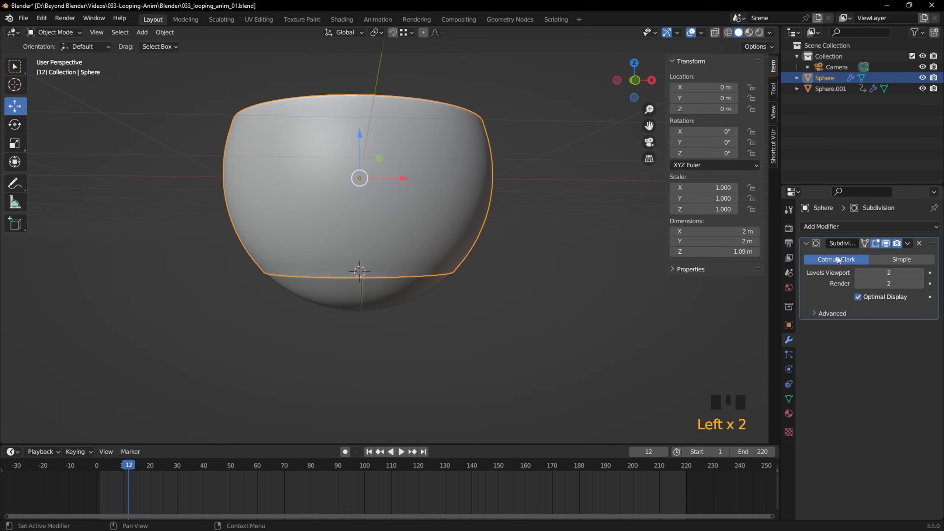
Step: Play the animation and stop it to check the movement of the smoothed doors beneath the bowl
{"action": "left_click", "coordinate": [522, 295]}
{"action": "middle_click_drag", "start_coordinate": [522, 296], "coordinate": [310, 375]}
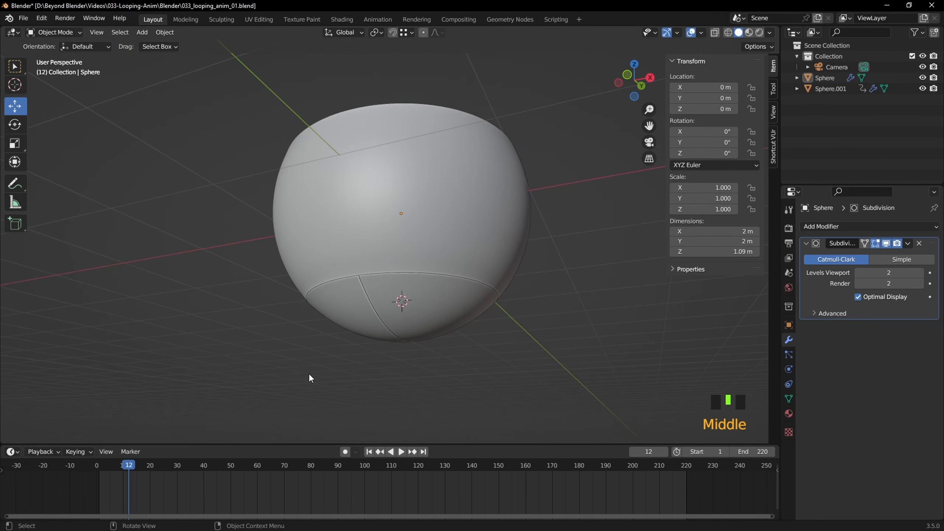
{"action": "left_click", "coordinate": [308, 464]}
{"action": "key", "text": "space"}
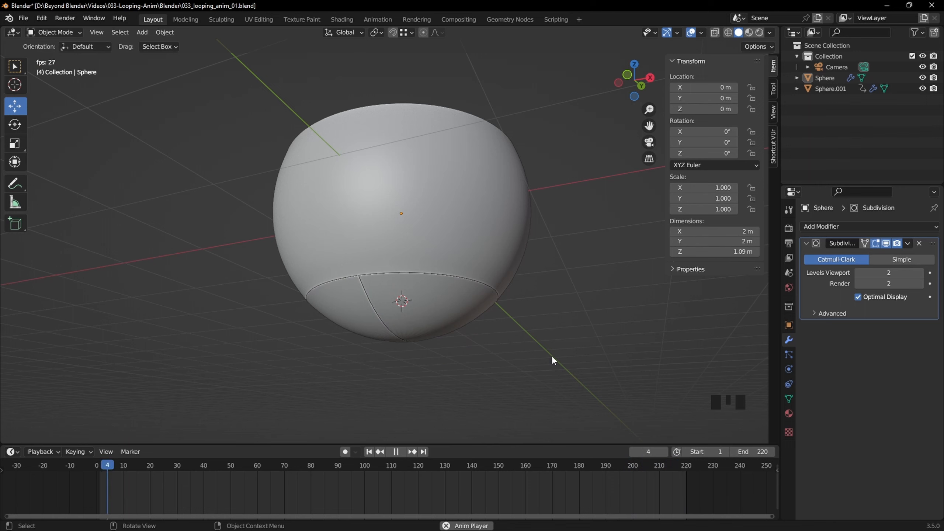
{"action": "key", "text": "space"}
Step: Reset the 3D cursor to the world origin
{"action": "middle_click_drag", "start_coordinate": [524, 267], "coordinate": [473, 222]}
{"action": "scroll", "coordinate": [554, 232], "scroll_direction": "down", "scroll_amount": 3}
{"action": "scroll", "coordinate": [473, 222], "scroll_direction": "down", "scroll_amount": 3}
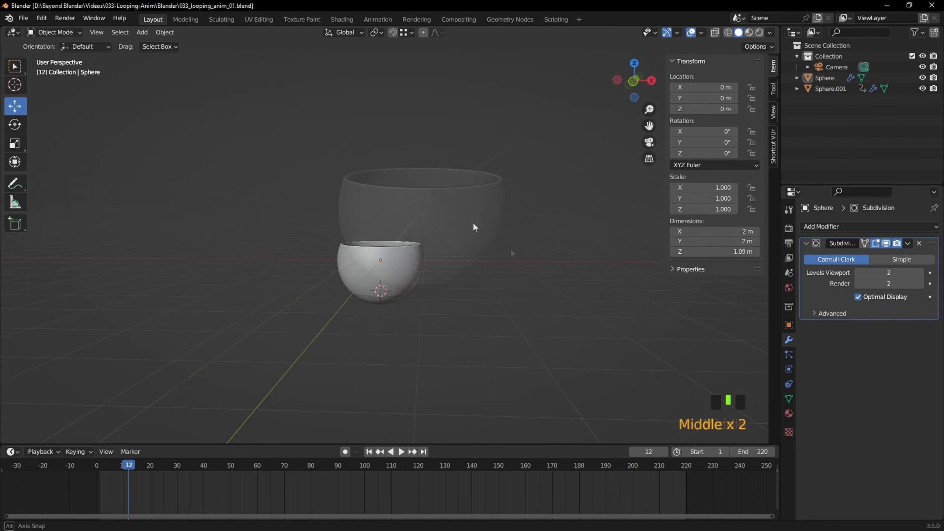
{"action": "key", "text": "shift+s"}
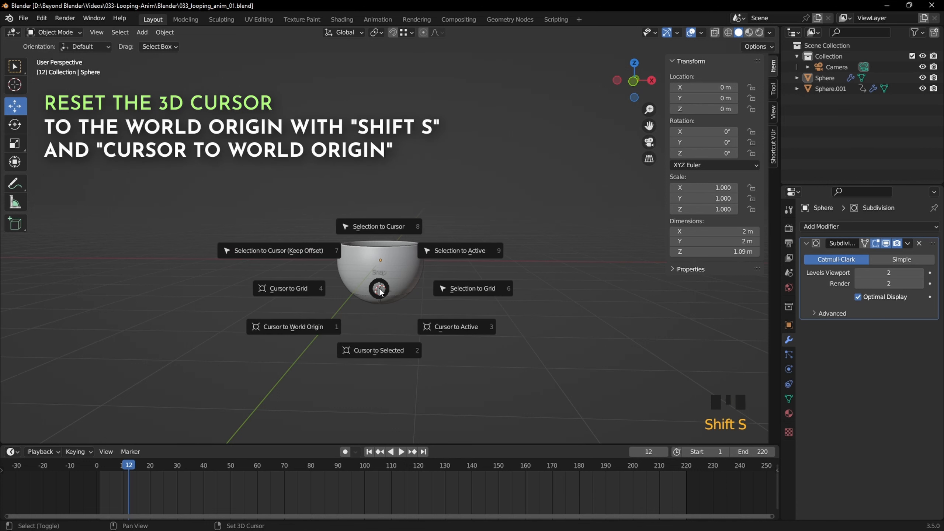
{"action": "left_click", "coordinate": [302, 328]}
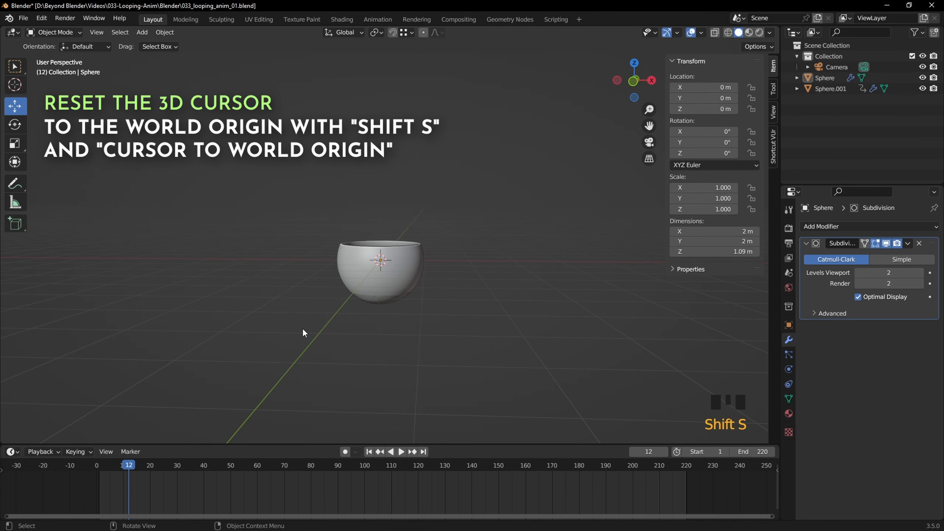
Step: Add an ico sphere mesh at the world origin, inside the bowl
{"action": "middle_click_drag", "start_coordinate": [356, 319], "coordinate": [412, 293]}
{"action": "scroll", "coordinate": [455, 267], "scroll_direction": "up", "scroll_amount": 5}
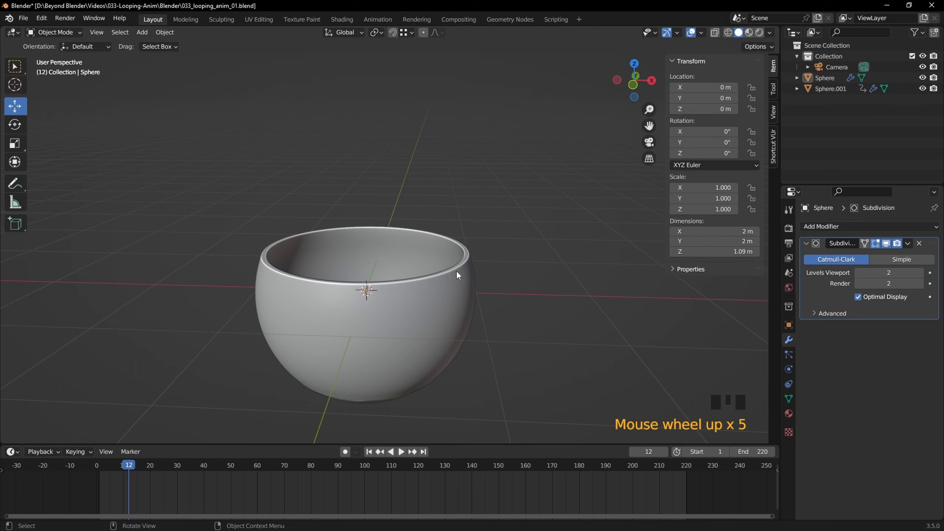
{"action": "middle_click_drag", "start_coordinate": [456, 267], "coordinate": [466, 286]}
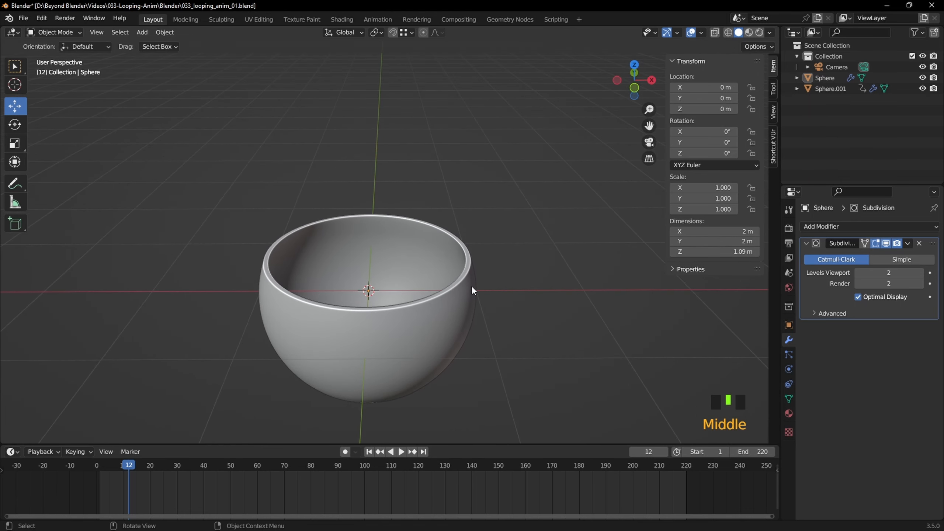
{"action": "key", "text": "KP_7"}
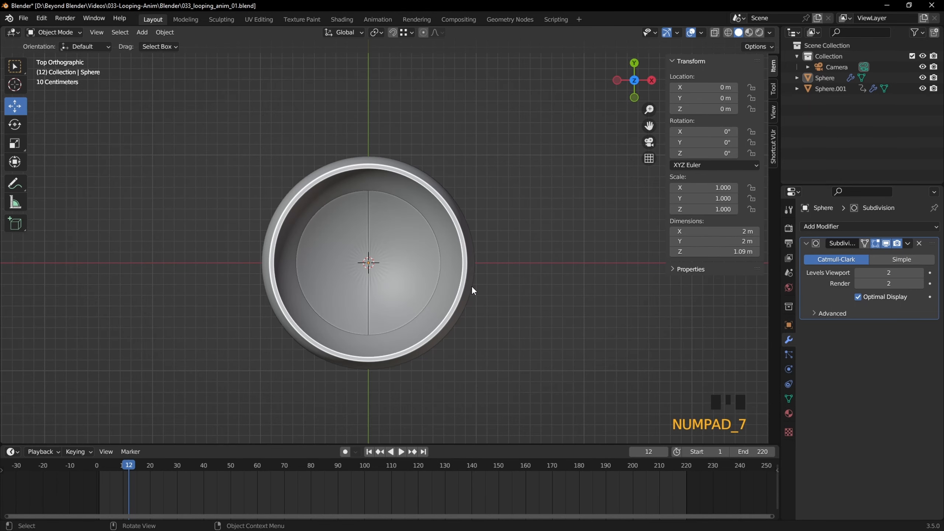
{"action": "key", "text": "shift+a"}
{"action": "mouse_move", "coordinate": [471, 286]}
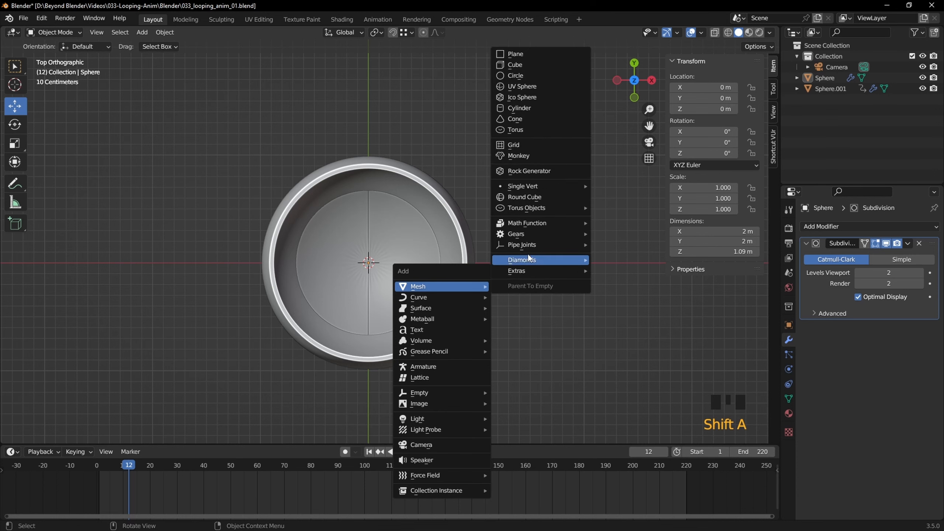
{"action": "left_click", "coordinate": [518, 97]}
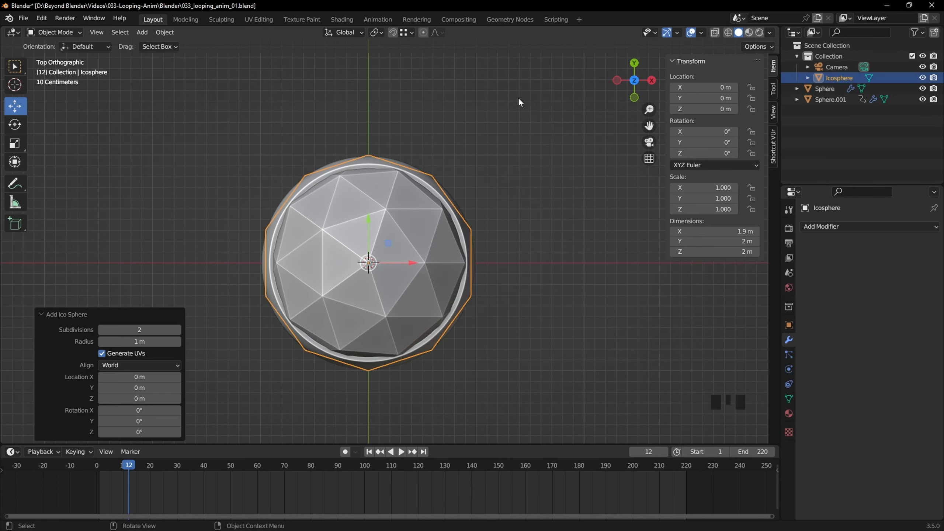
Step: Set the new ico sphere's radius to 0.25 m and deselect it
{"action": "middle_click_drag", "start_coordinate": [399, 226], "coordinate": [432, 182]}
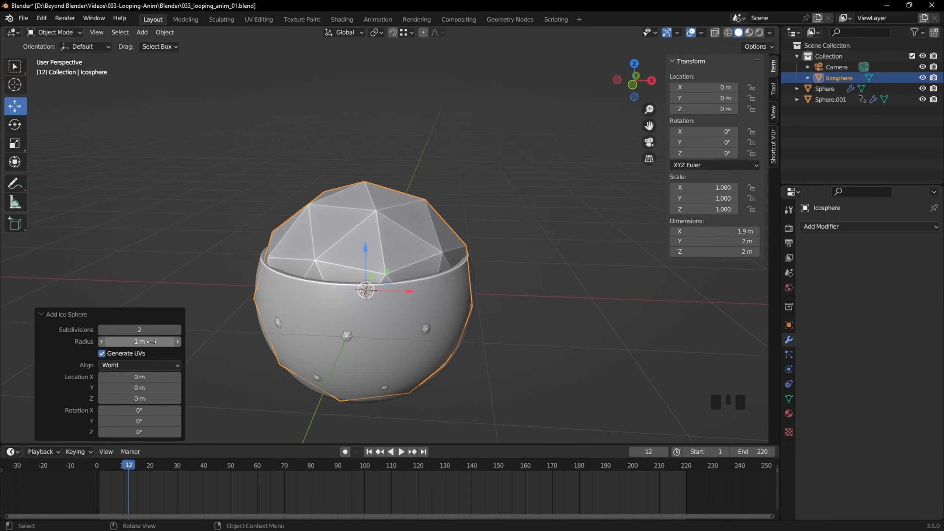
{"action": "key", "text": "KP_7"}
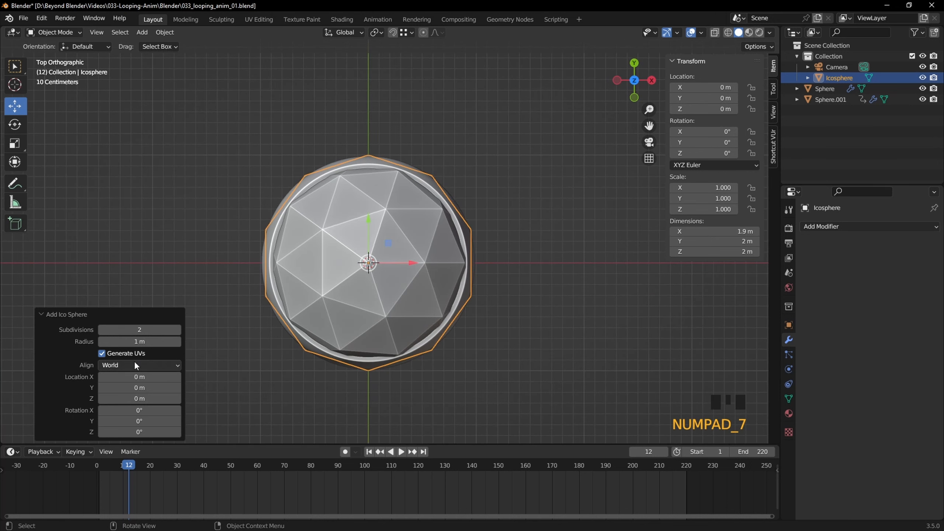
{"action": "left_click_drag", "start_coordinate": [139, 342], "coordinate": [576, 209]}
{"action": "left_click", "coordinate": [119, 341]}
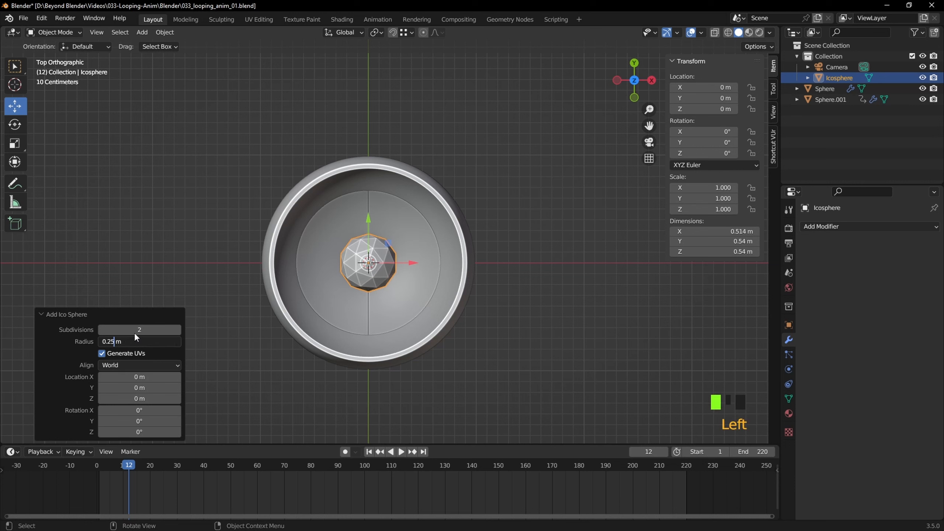
{"action": "key", "text": "Return"}
{"action": "middle_click_drag", "start_coordinate": [372, 312], "coordinate": [446, 164]}
{"action": "left_click", "coordinate": [445, 164]}
Step: Move the ico sphere about 1.456 m up along the Z axis, above the bowl
{"action": "middle_click_drag", "start_coordinate": [416, 284], "coordinate": [382, 322]}
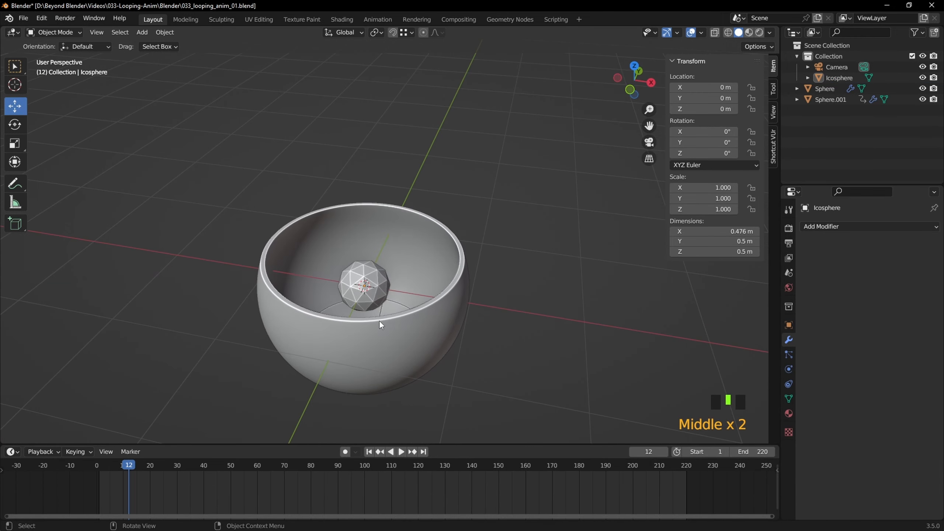
{"action": "left_click", "coordinate": [359, 275]}
{"action": "middle_click_drag", "start_coordinate": [358, 275], "coordinate": [365, 253]}
{"action": "left_click_drag", "start_coordinate": [365, 252], "coordinate": [373, 89]}
{"action": "scroll", "coordinate": [400, 137], "scroll_direction": "down", "scroll_amount": 2}
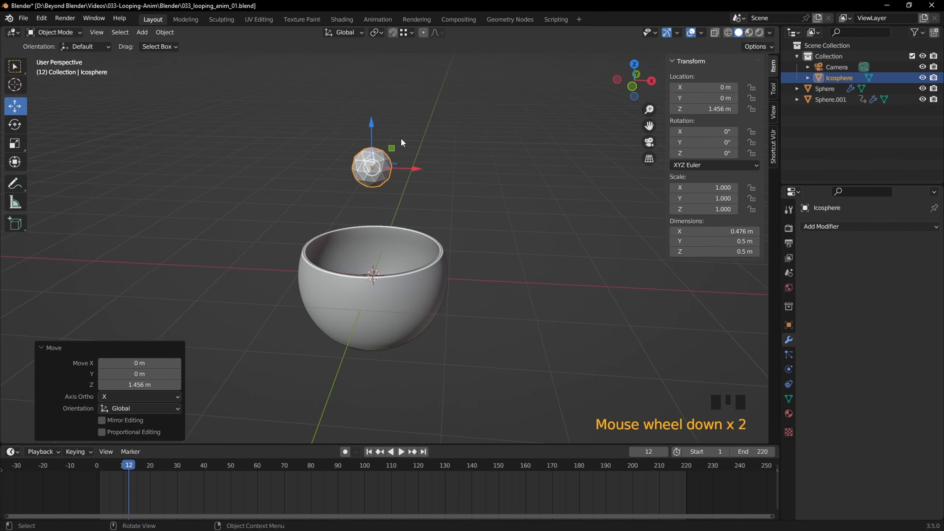
{"action": "middle_click_drag", "start_coordinate": [401, 137], "coordinate": [501, 242], "text": "shift"}
{"action": "left_click", "coordinate": [503, 171]}
Step: Duplicate the ico sphere and place the copy about 0.618 m higher along the Z axis
{"action": "scroll", "coordinate": [505, 178], "scroll_direction": "down", "scroll_amount": 2}
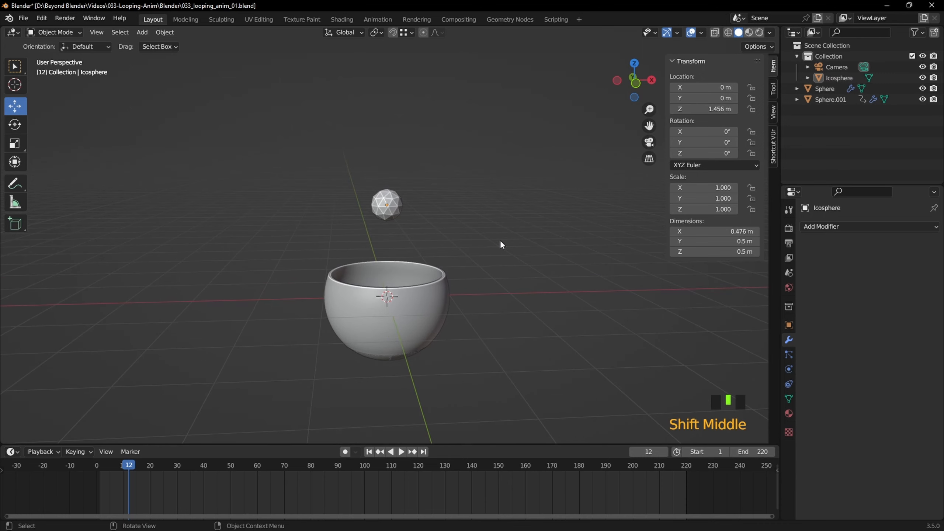
{"action": "scroll", "coordinate": [458, 218], "scroll_direction": "down", "scroll_amount": 2}
{"action": "middle_click_drag", "start_coordinate": [458, 218], "coordinate": [460, 266], "text": "shift"}
{"action": "left_click", "coordinate": [389, 270]}
{"action": "key", "text": "shift+d"}
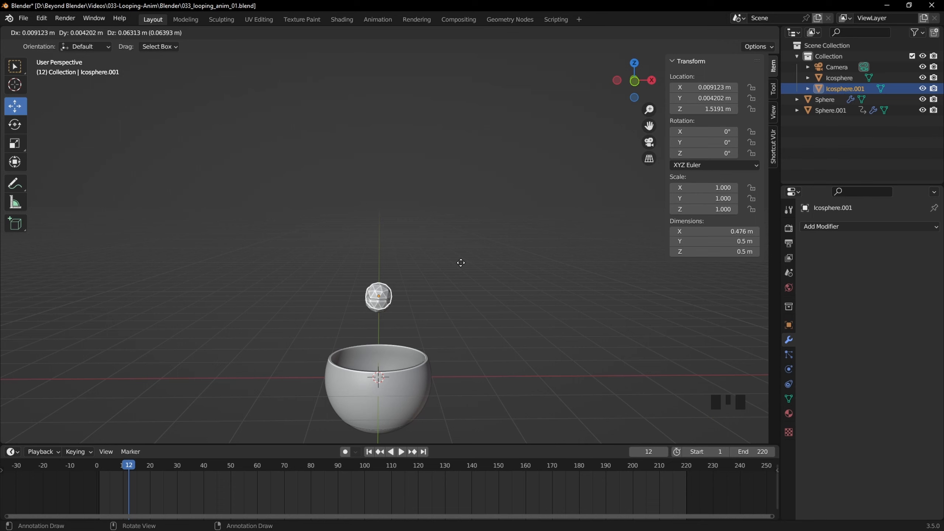
{"action": "key", "text": "z"}
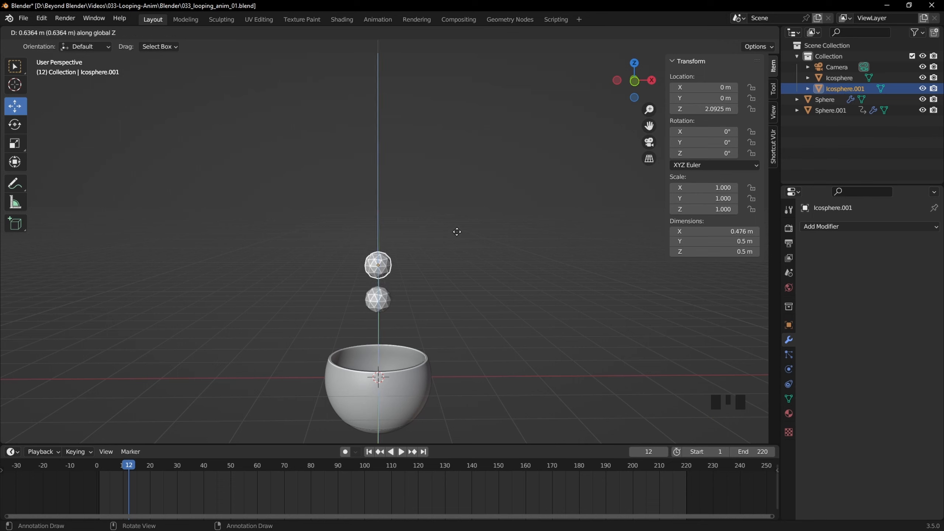
{"action": "left_click", "coordinate": [457, 233]}
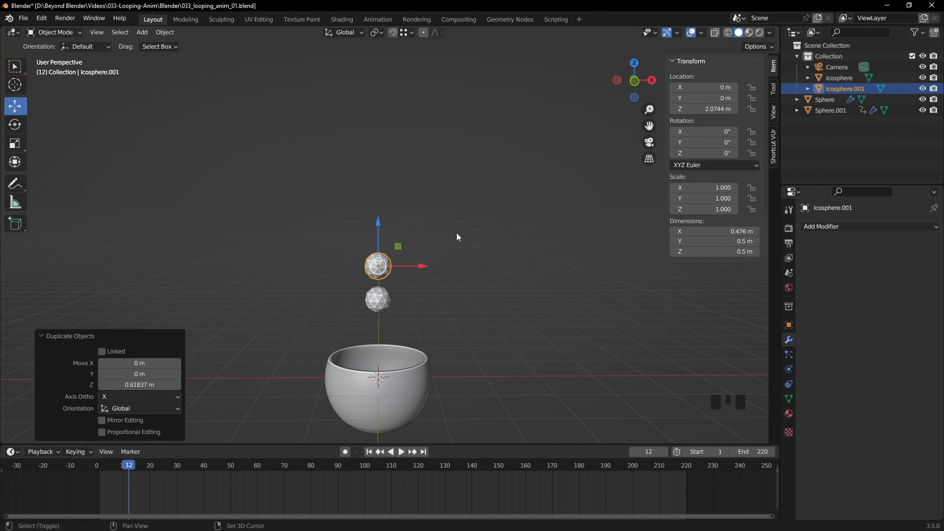
Step: Repeat the upward duplication five times to form a vertical column of seven ico spheres
{"action": "key", "text": "shift+r"}
{"action": "key", "text": "shift+r"}
{"action": "key", "text": "shift+r"}
{"action": "key", "text": "shift+r"}
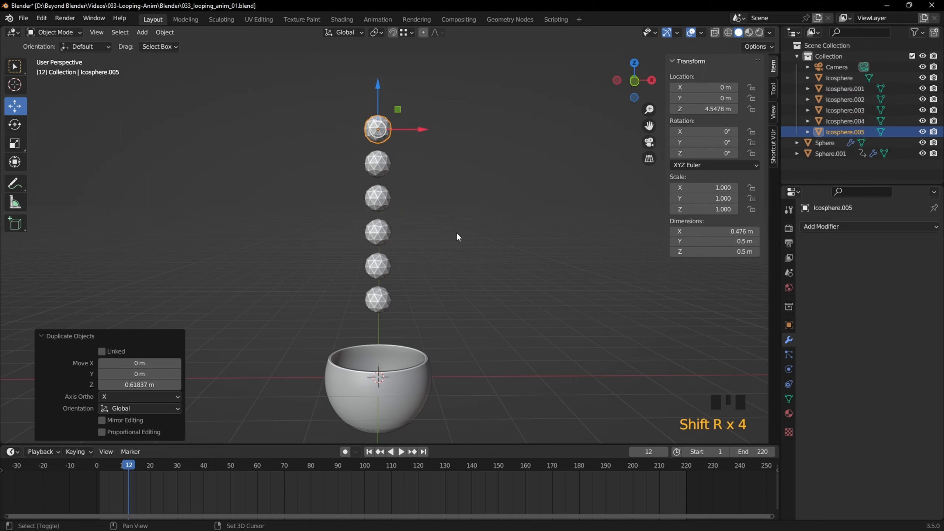
{"action": "key", "text": "shift+r"}
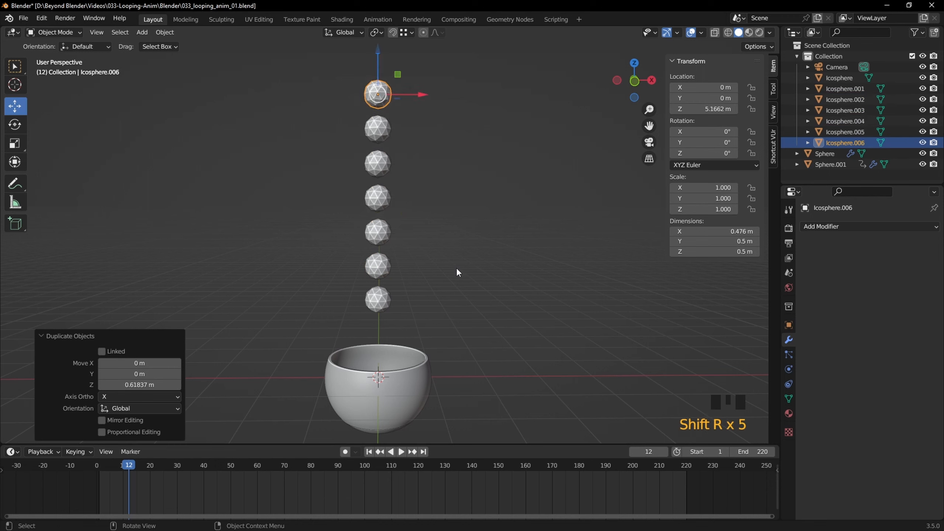
Step: Select all seven ico spheres and move them to a new collection named IcoSpheres
{"action": "left_click", "coordinate": [384, 302]}
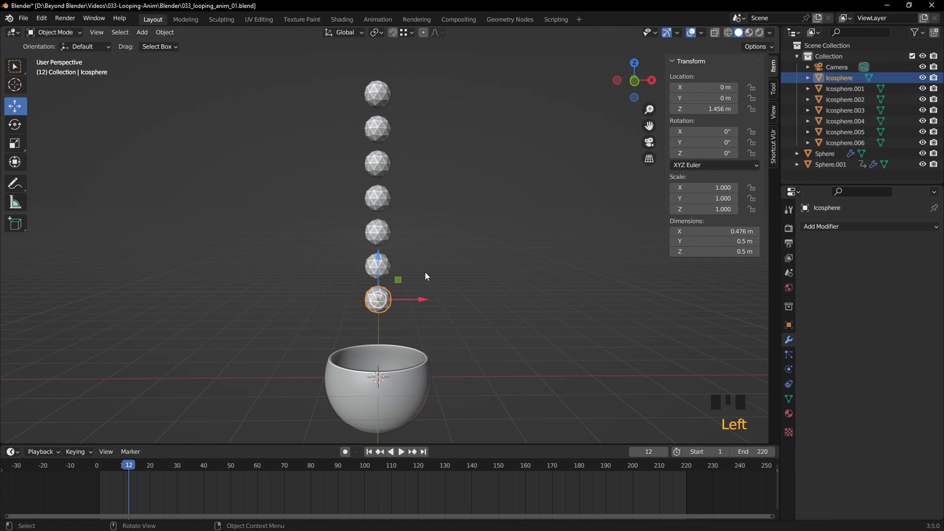
{"action": "left_click", "coordinate": [477, 278]}
{"action": "left_click_drag", "start_coordinate": [419, 78], "coordinate": [385, 309]}
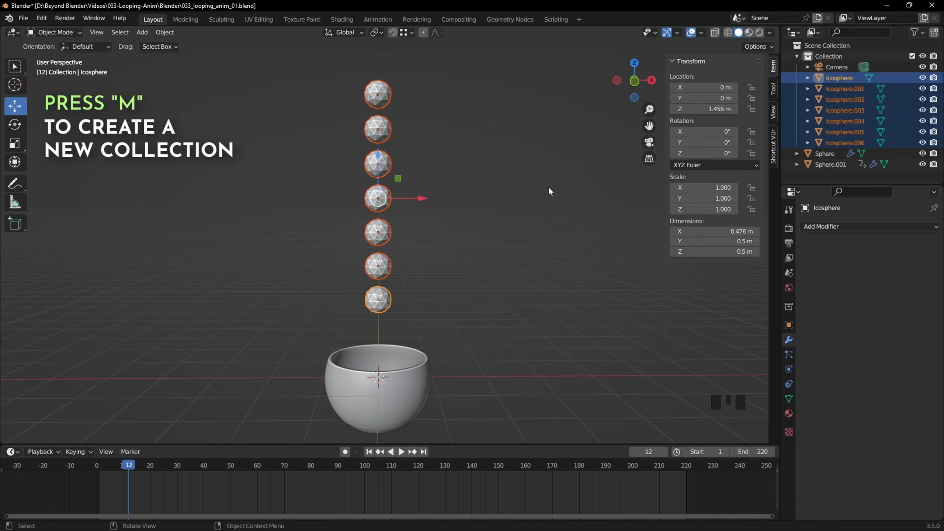
{"action": "key", "text": "m"}
{"action": "left_click", "coordinate": [531, 187]}
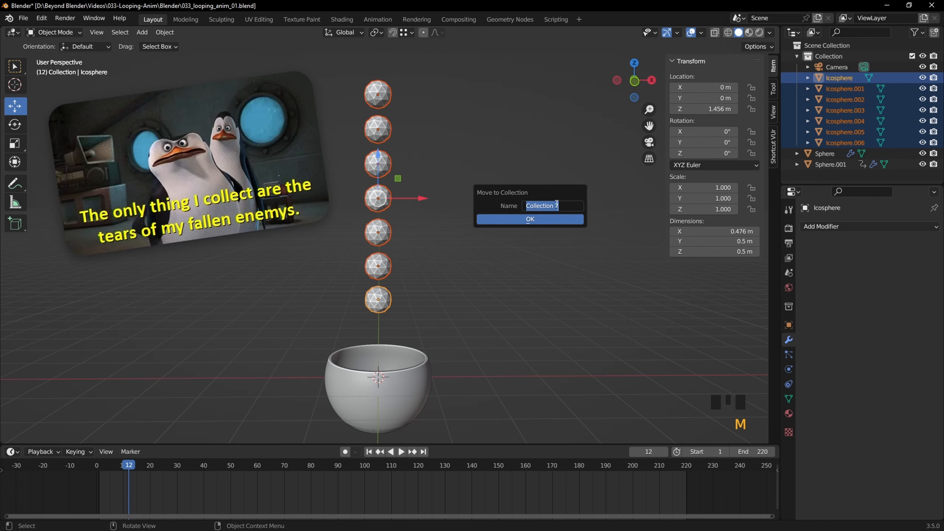
{"action": "type", "text": "IcoSp"}
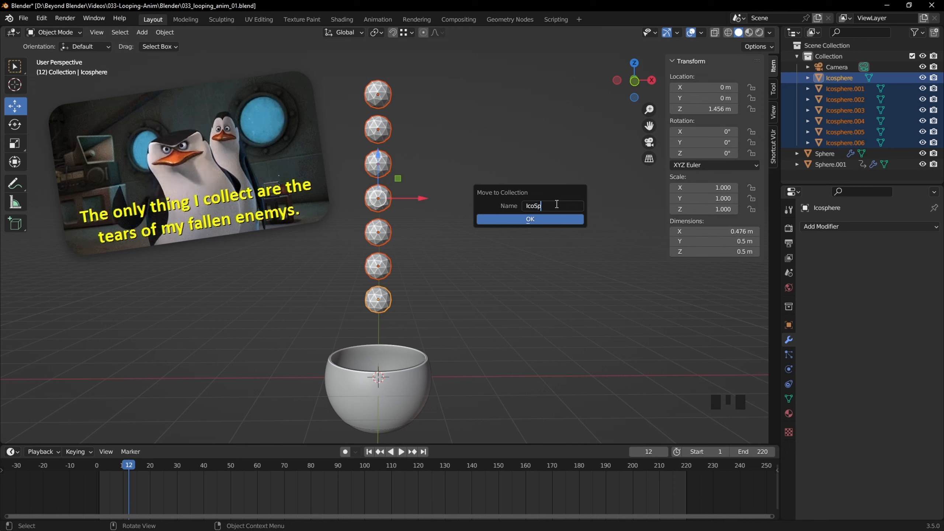
{"action": "type", "text": "heres"}
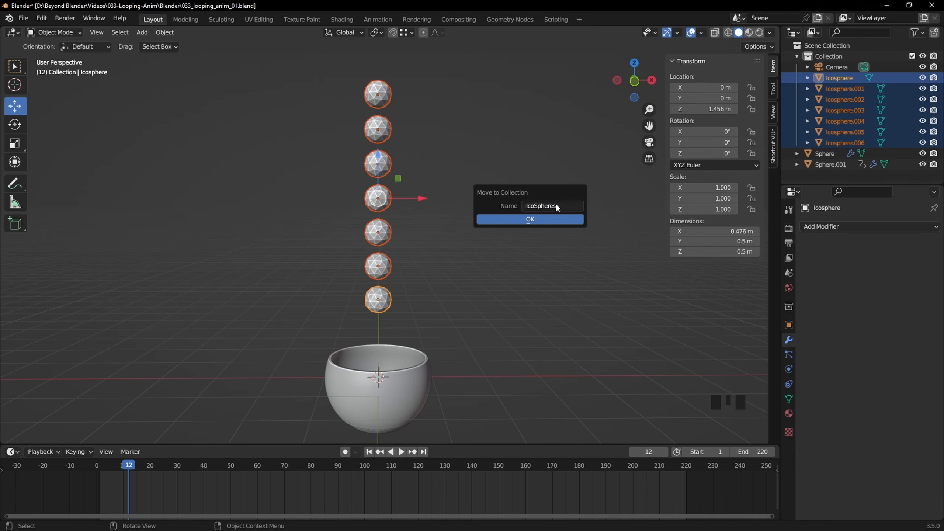
{"action": "key", "text": "Return"}
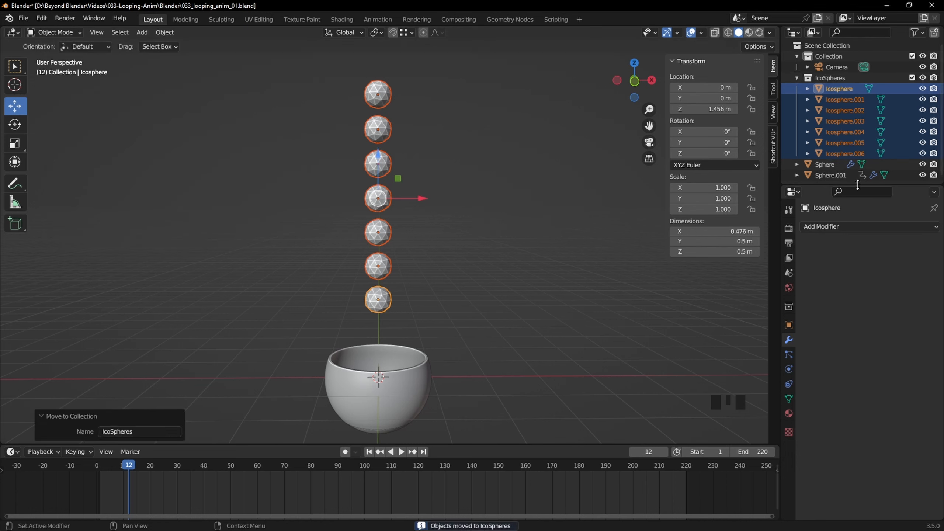
Step: Enlarge the Outliner area, and exclude and re-include the IcoSpheres collection in the view layer
{"action": "left_click_drag", "start_coordinate": [857, 185], "coordinate": [853, 224]}
{"action": "left_click", "coordinate": [837, 77]}
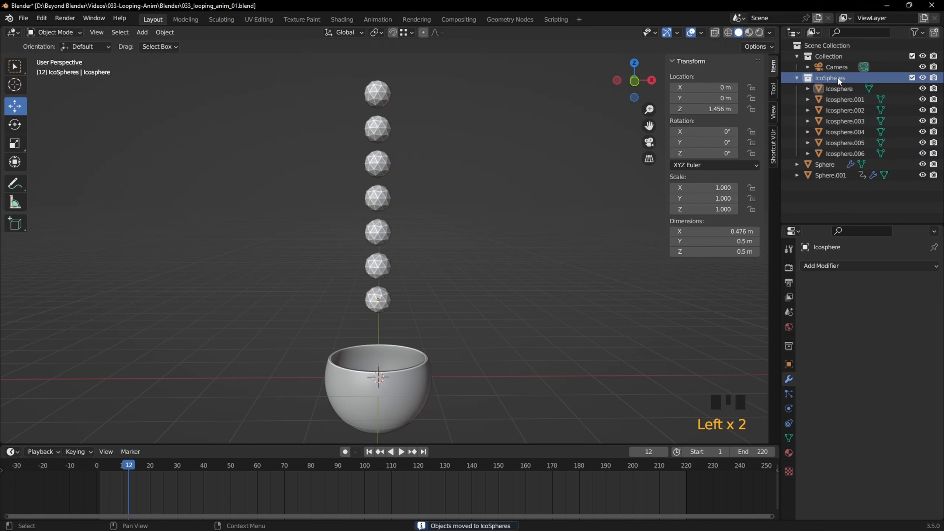
{"action": "left_click", "coordinate": [911, 77]}
{"action": "left_click", "coordinate": [911, 78]}
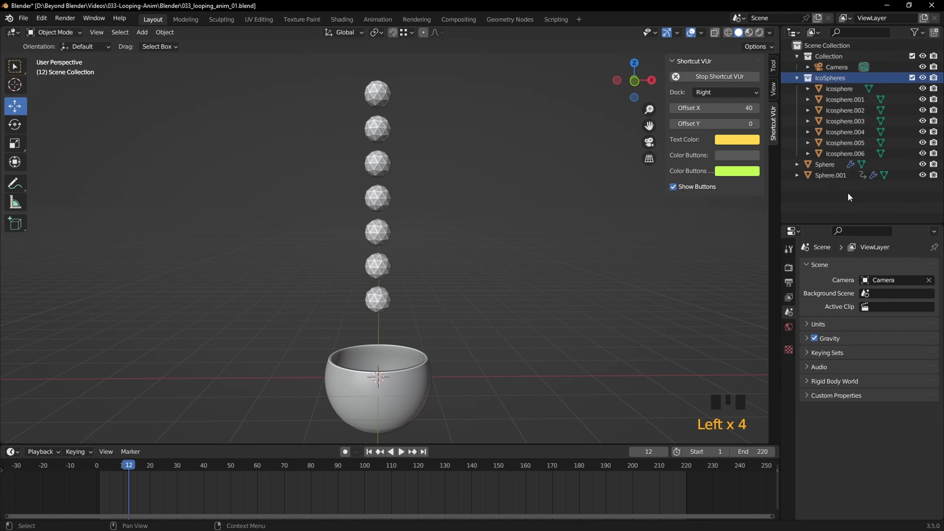
Step: Create a new collection outside IcoSpheres, directly under the Scene Collection, and name it Container
{"action": "right_click", "coordinate": [831, 197]}
{"action": "left_click", "coordinate": [830, 197]}
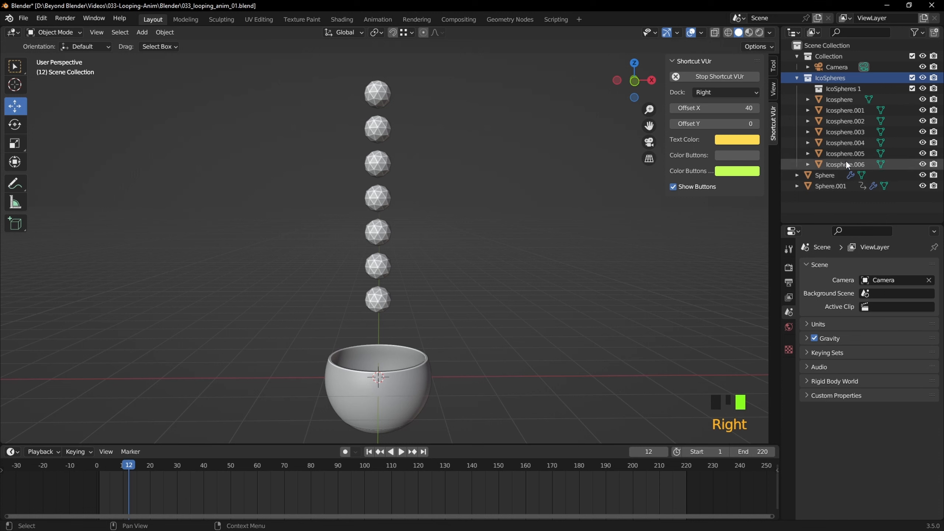
{"action": "left_click_drag", "start_coordinate": [835, 88], "coordinate": [828, 208]}
{"action": "double_click", "coordinate": [832, 164]}
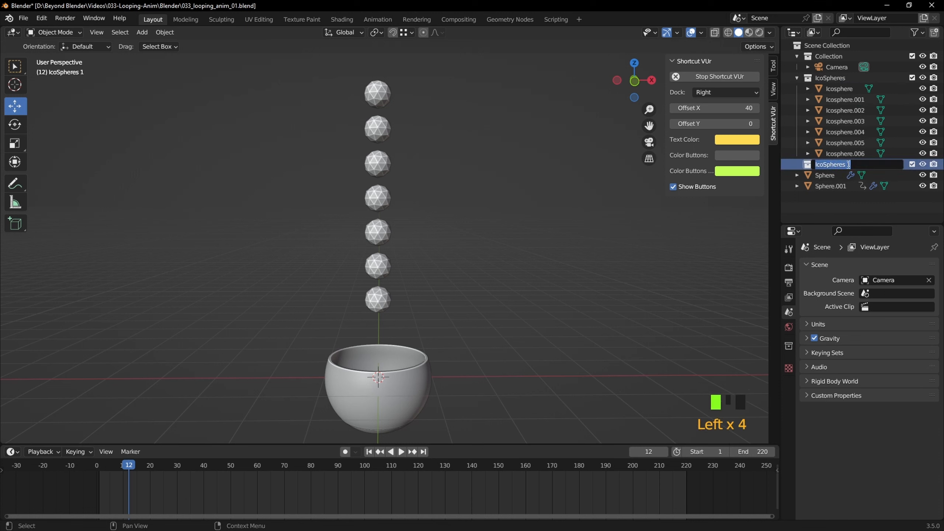
{"action": "type", "text": "Container"}
{"action": "key", "text": "Return"}
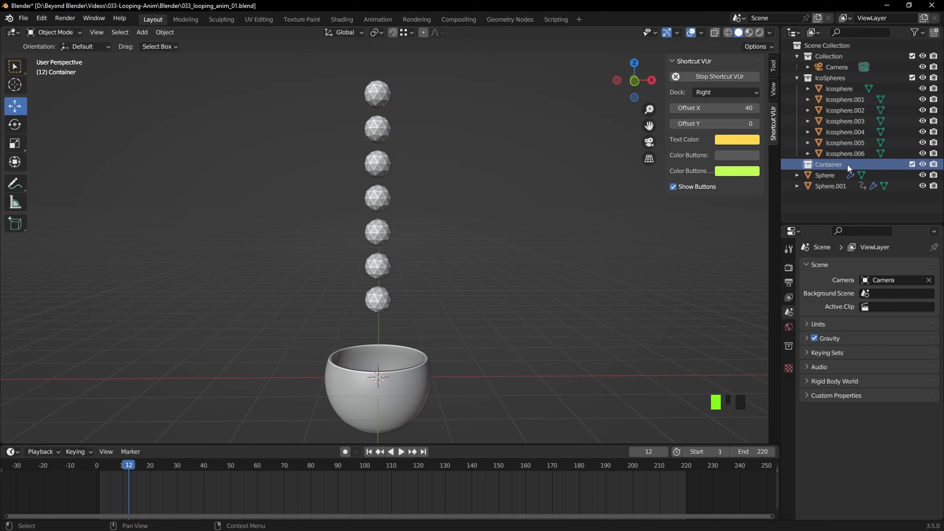
Step: Move the bowl objects Sphere and Sphere.001 into the Container collection
{"action": "left_click", "coordinate": [820, 175]}
{"action": "left_click_drag", "start_coordinate": [820, 173], "coordinate": [830, 165]}
{"action": "left_click", "coordinate": [831, 199]}
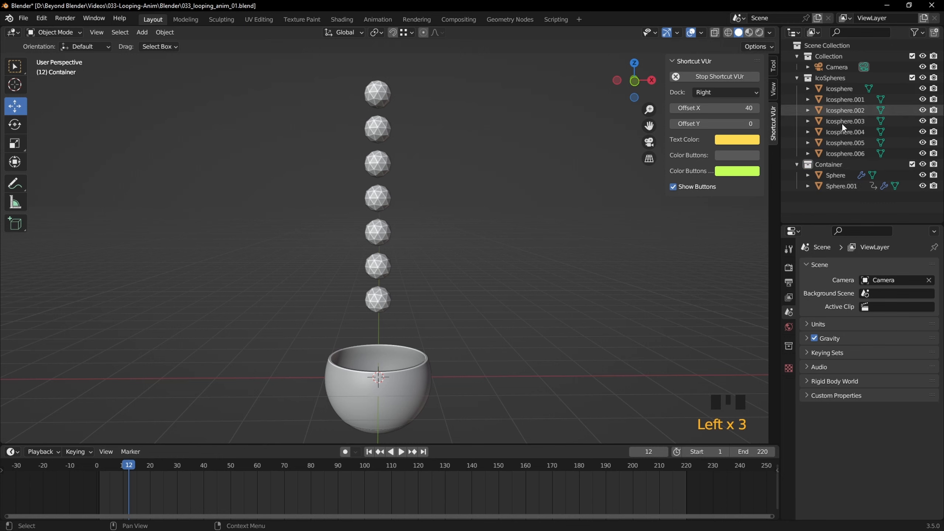
Step: Make the IcoSpheres collection active, duplicate the column of seven ico spheres, and move the copy about 0.56 m along X
{"action": "left_click", "coordinate": [840, 79]}
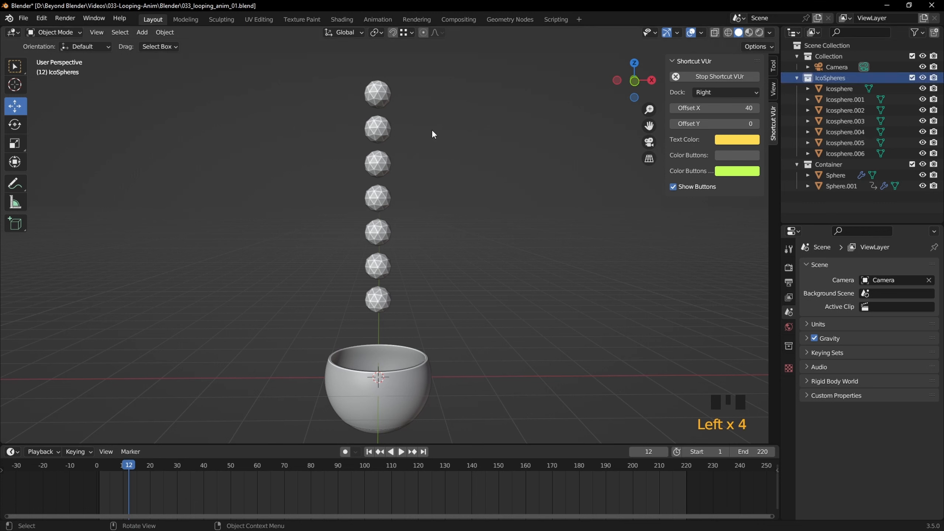
{"action": "left_click_drag", "start_coordinate": [421, 77], "coordinate": [381, 307]}
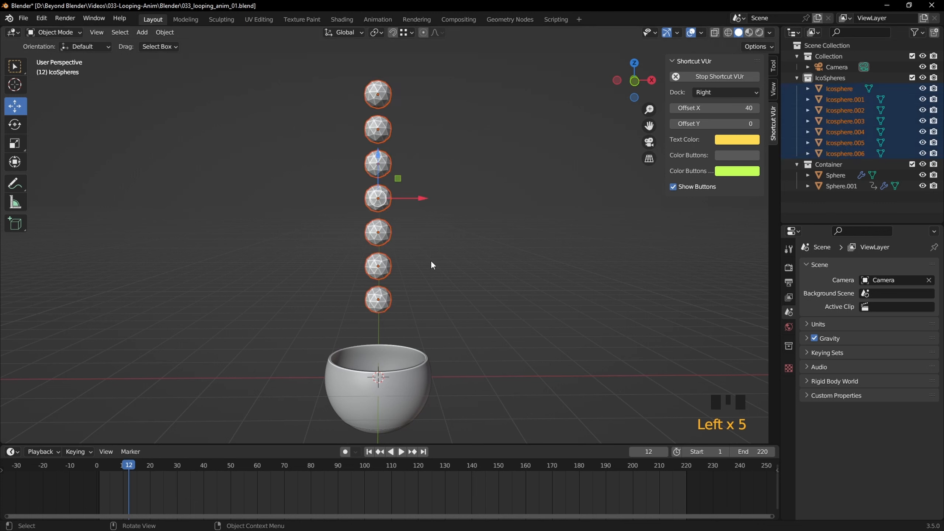
{"action": "key", "text": "shift+d"}
{"action": "key", "text": "Escape"}
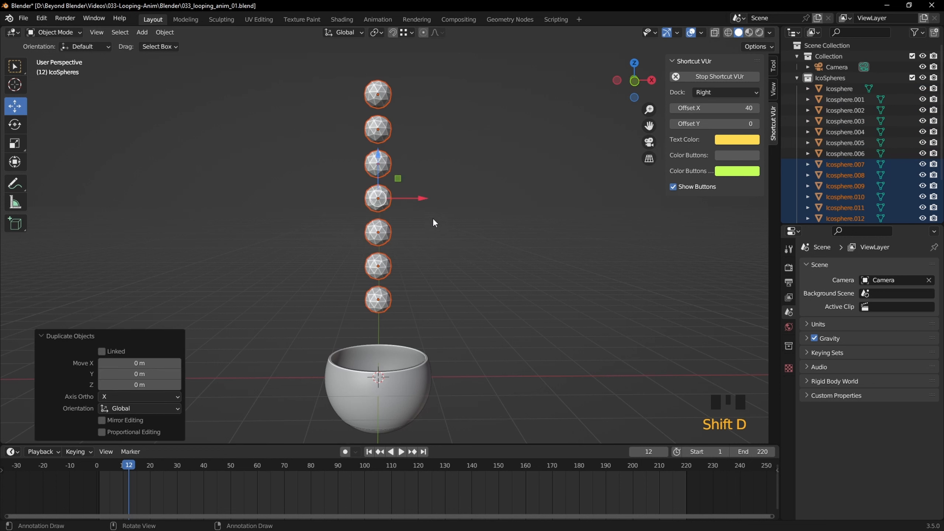
{"action": "left_click", "coordinate": [421, 197]}
{"action": "left_click_drag", "start_coordinate": [421, 196], "coordinate": [452, 197]}
Step: Duplicate the offset column and place the copy on the opposite side of the centre column along X
{"action": "key", "text": "KP_7"}
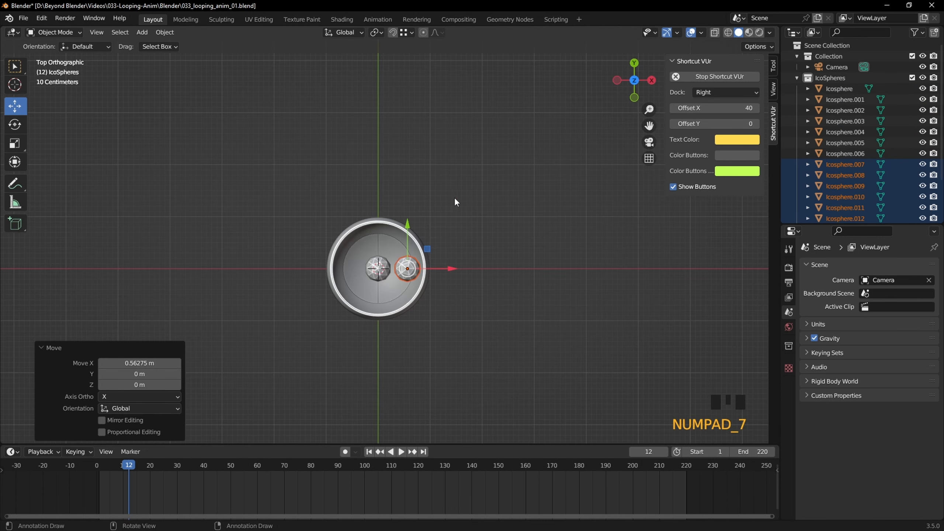
{"action": "scroll", "coordinate": [459, 248], "scroll_direction": "up", "scroll_amount": 3}
{"action": "scroll", "coordinate": [466, 305], "scroll_direction": "up", "scroll_amount": 2}
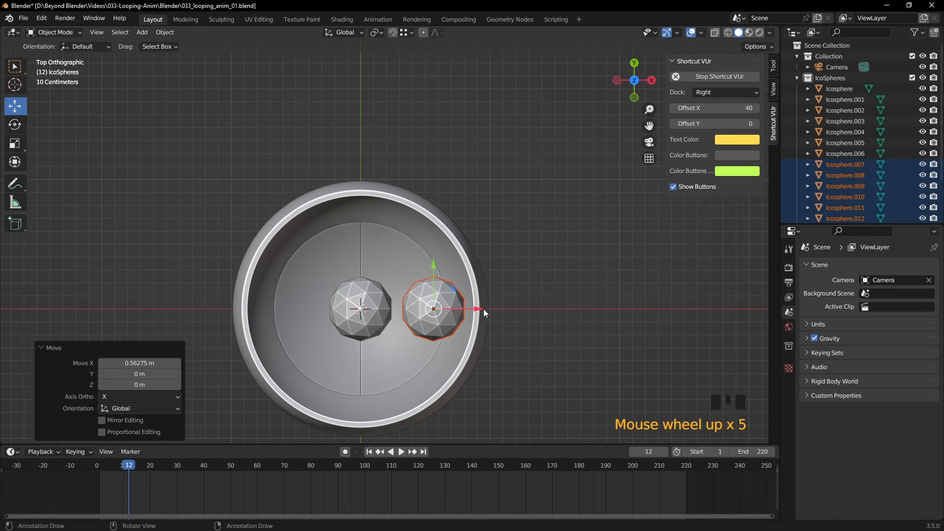
{"action": "left_click_drag", "start_coordinate": [479, 309], "coordinate": [333, 323]}
{"action": "key", "text": "shift+d"}
{"action": "right_click", "coordinate": [510, 308]}
Step: Duplicate the centre column of ico spheres and move the copy about 0.54 m along Y inside the bowl rim
{"action": "middle_click_drag", "start_coordinate": [400, 317], "coordinate": [502, 241]}
{"action": "scroll", "coordinate": [493, 253], "scroll_direction": "down", "scroll_amount": 2}
{"action": "scroll", "coordinate": [505, 230], "scroll_direction": "down", "scroll_amount": 2}
{"action": "left_click", "coordinate": [381, 97]}
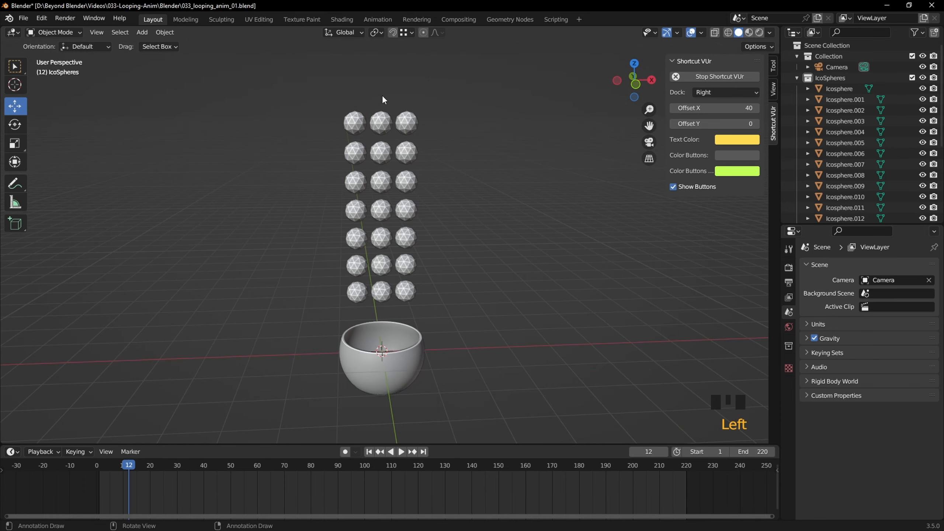
{"action": "left_click_drag", "start_coordinate": [378, 80], "coordinate": [385, 300]}
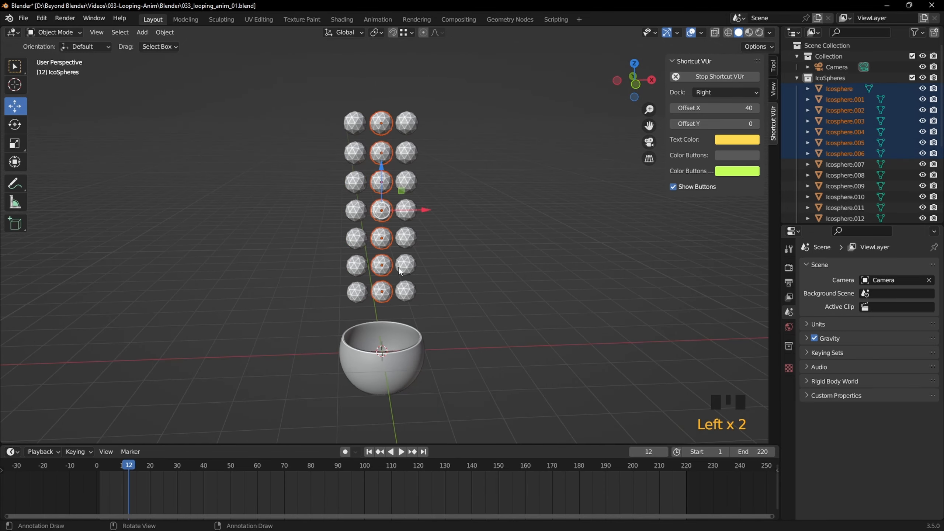
{"action": "key", "text": "KP_7"}
{"action": "scroll", "coordinate": [427, 294], "scroll_direction": "up", "scroll_amount": 5}
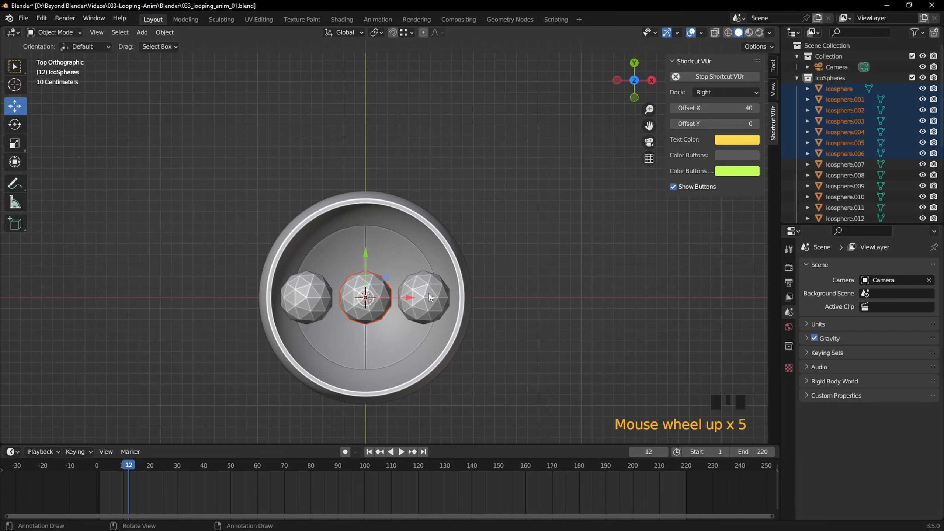
{"action": "key", "text": "shift+d"}
{"action": "right_click", "coordinate": [365, 257]}
{"action": "left_click", "coordinate": [367, 251]}
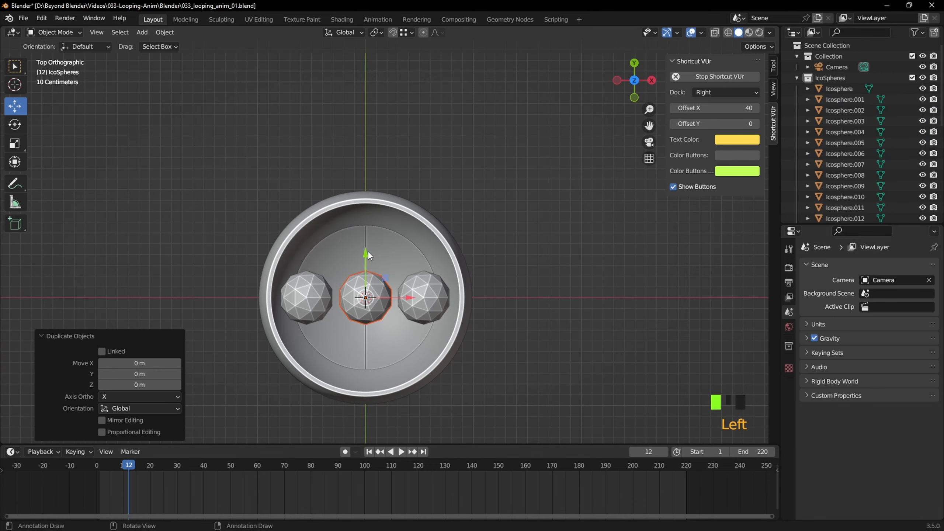
{"action": "left_click_drag", "start_coordinate": [367, 251], "coordinate": [378, 193]}
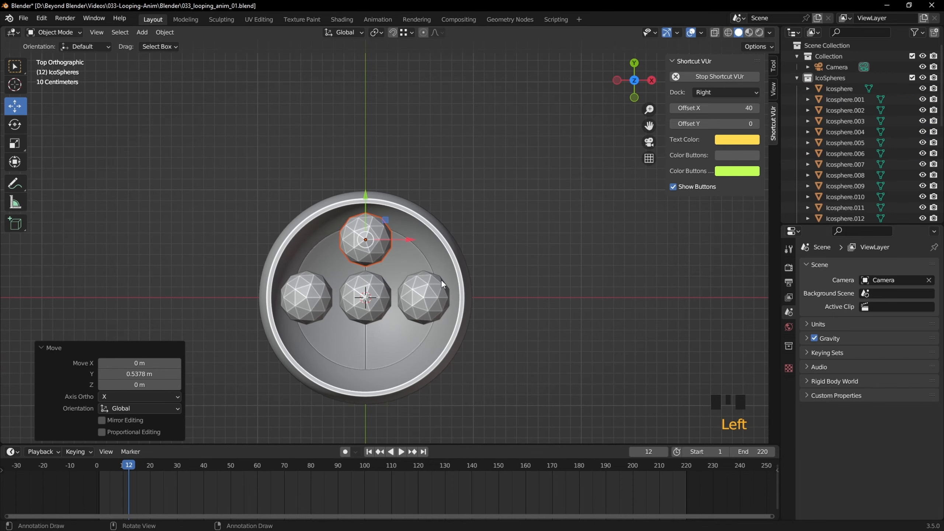
Step: Duplicate the column at the bowl's back side and move the copy about -1.085 m along Y to the opposite side
{"action": "middle_click_drag", "start_coordinate": [441, 278], "coordinate": [453, 215], "text": "shift"}
{"action": "key", "text": "shift+d"}
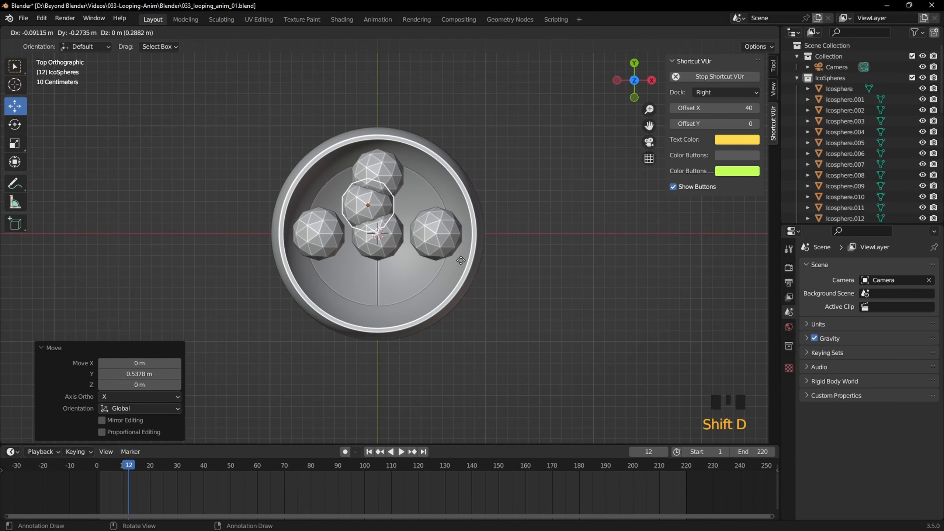
{"action": "key", "text": "y"}
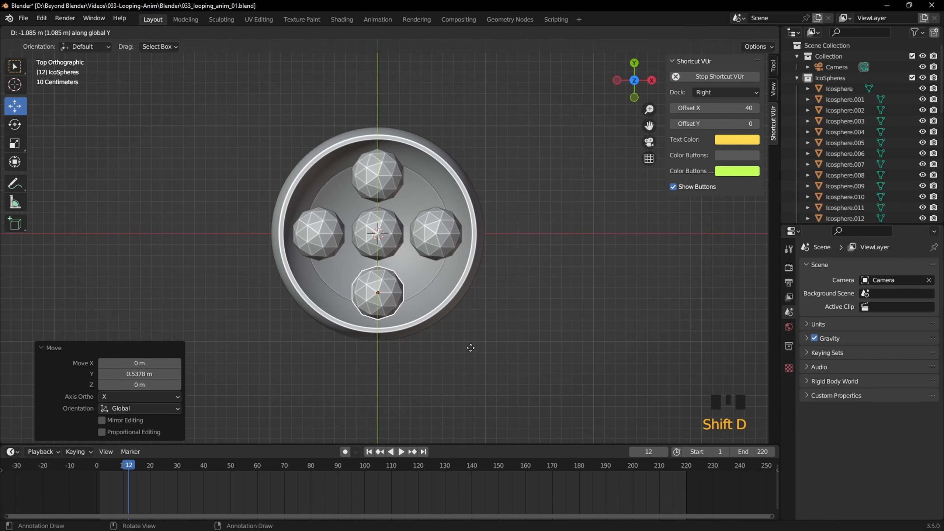
{"action": "left_click", "coordinate": [471, 348]}
Step: Return to frame 1 and give the first Icosphere an active rigid body with a Sphere collision shape
{"action": "middle_click_drag", "start_coordinate": [505, 343], "coordinate": [484, 259]}
{"action": "scroll", "coordinate": [542, 296], "scroll_direction": "down", "scroll_amount": 4}
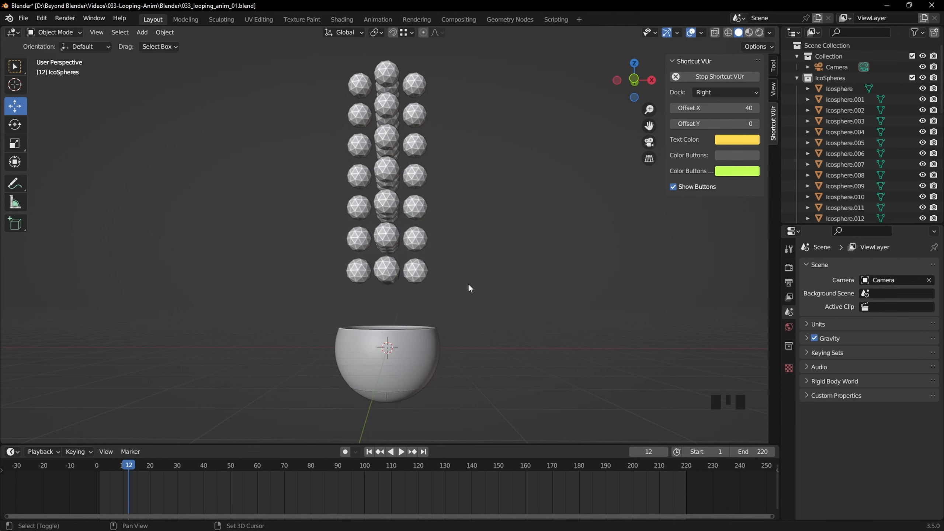
{"action": "key", "text": "shift+Left"}
{"action": "middle_click_drag", "start_coordinate": [485, 180], "coordinate": [450, 211]}
{"action": "left_click", "coordinate": [839, 88]}
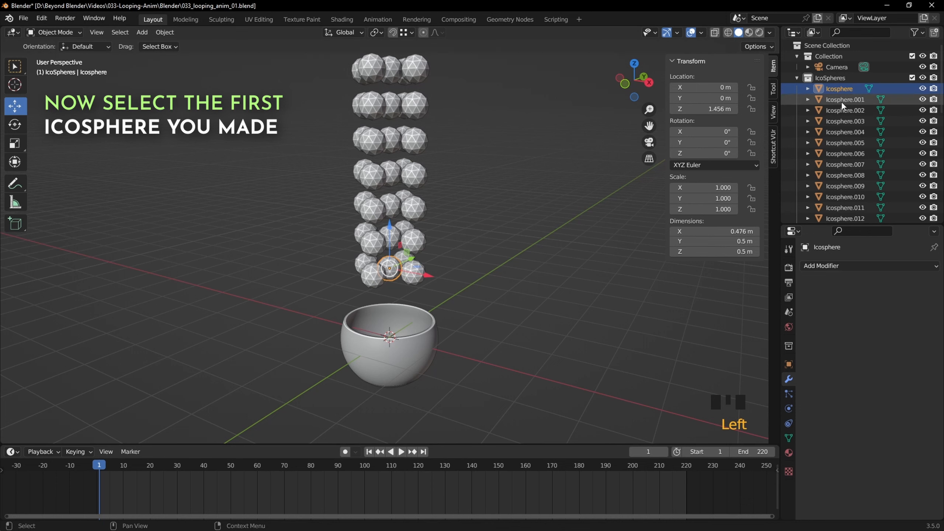
{"action": "middle_click_drag", "start_coordinate": [550, 209], "coordinate": [520, 260], "text": "shift"}
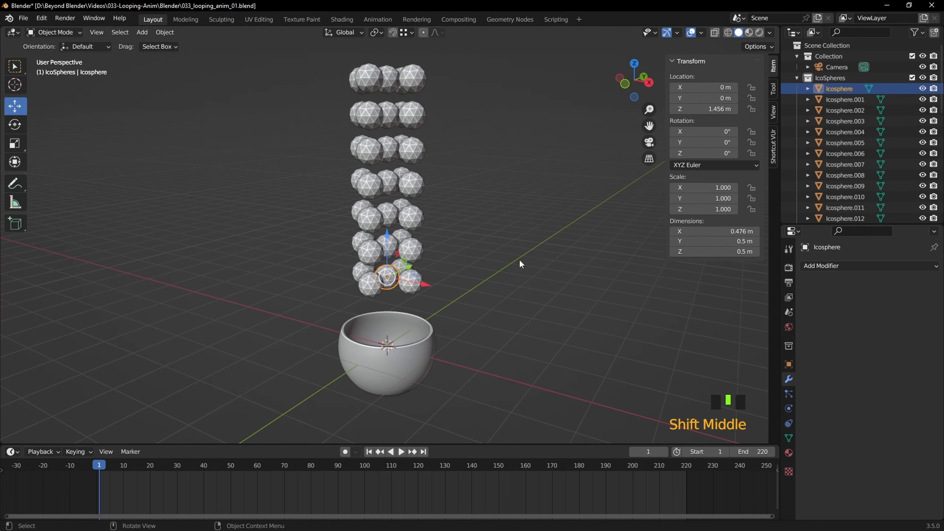
{"action": "left_click", "coordinate": [788, 408]}
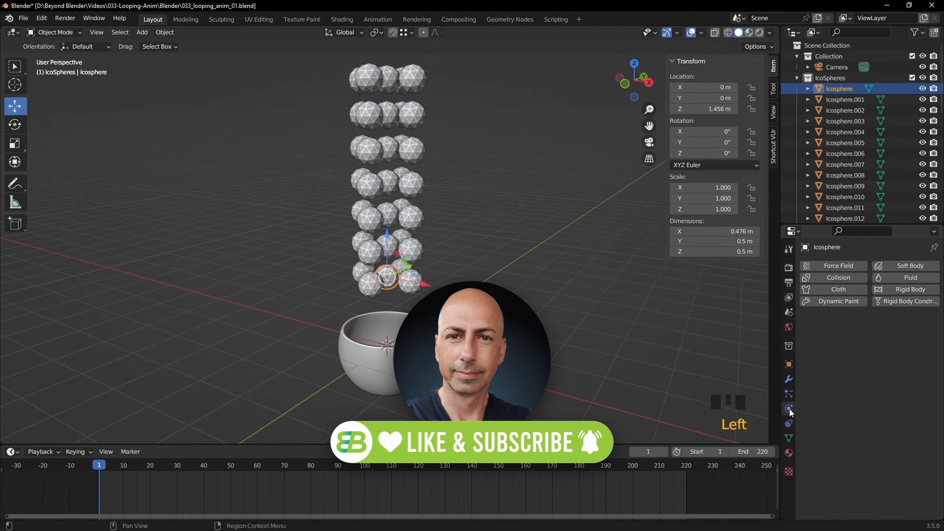
{"action": "left_click", "coordinate": [907, 287]}
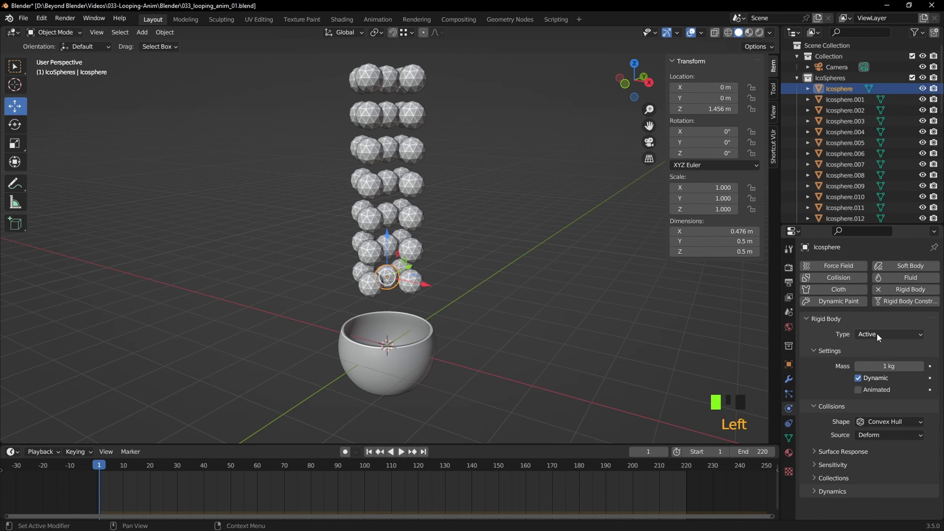
{"action": "left_click", "coordinate": [879, 419]}
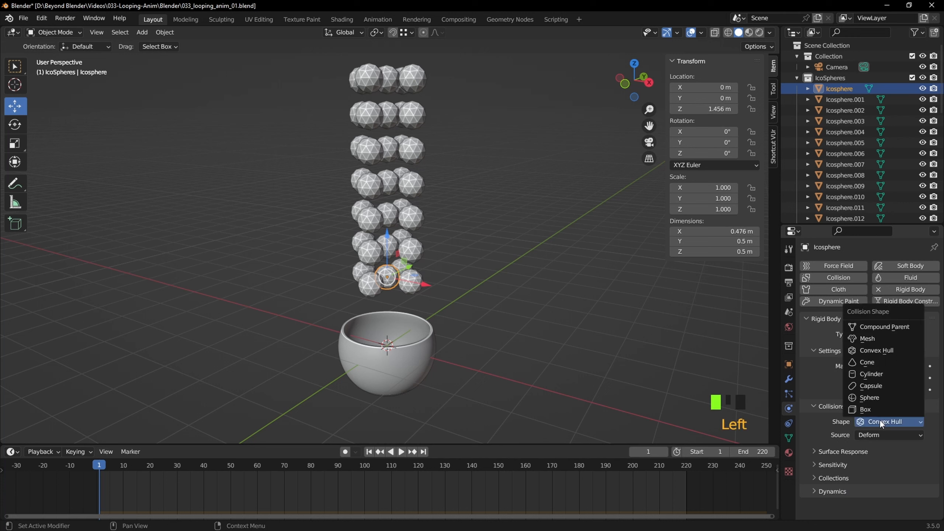
{"action": "left_click", "coordinate": [873, 397]}
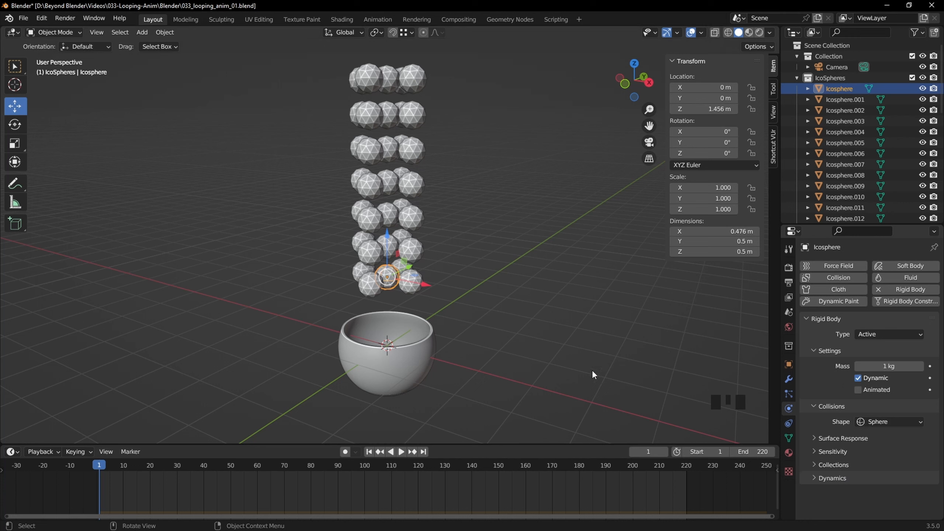
Step: Deselect the ico sphere, play the animation to check its fall, and return to frame 1
{"action": "left_click", "coordinate": [564, 323]}
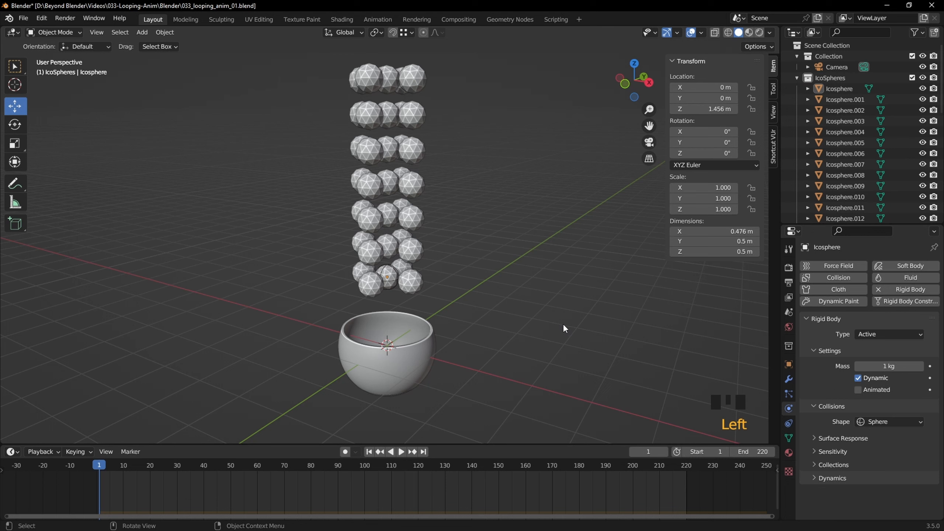
{"action": "key", "text": "space"}
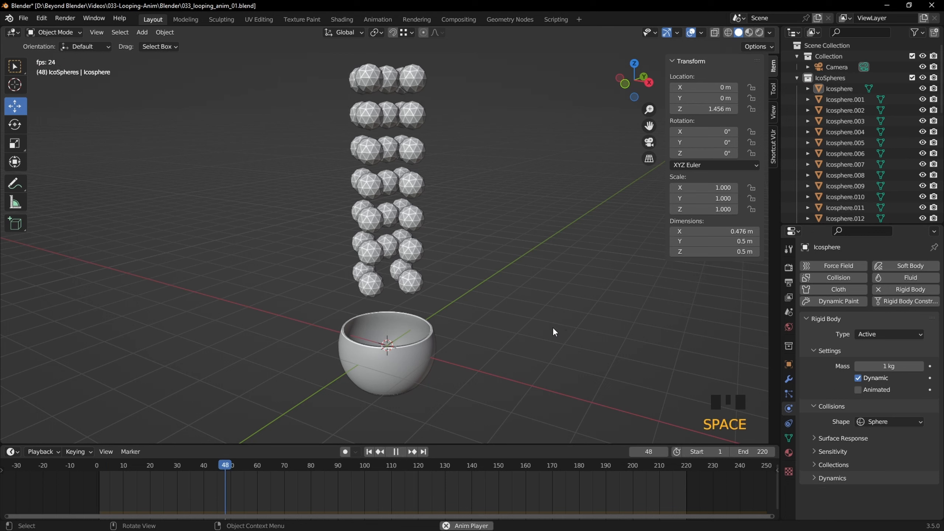
{"action": "key", "text": "space"}
{"action": "key", "text": "shift+Left"}
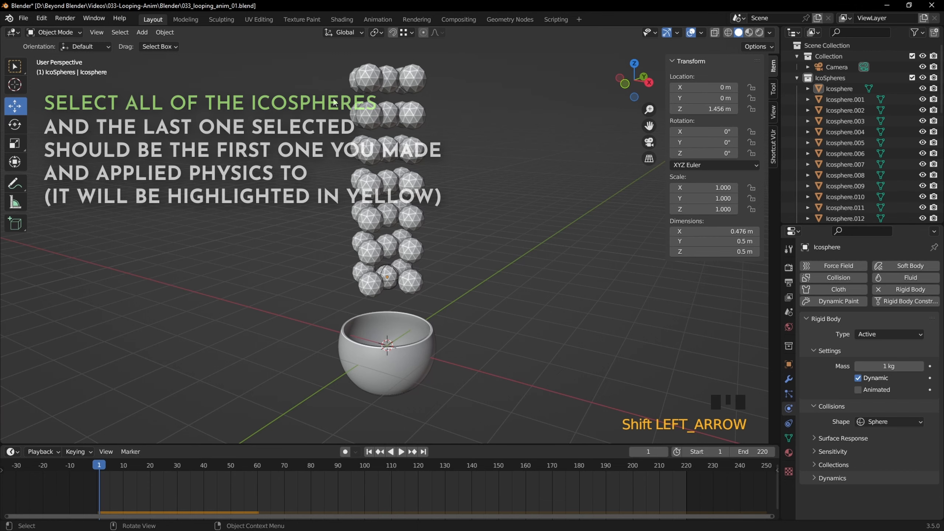
Step: Select all ico spheres with the first Icosphere active, and copy its rigid body settings to the others
{"action": "left_click_drag", "start_coordinate": [325, 65], "coordinate": [485, 293]}
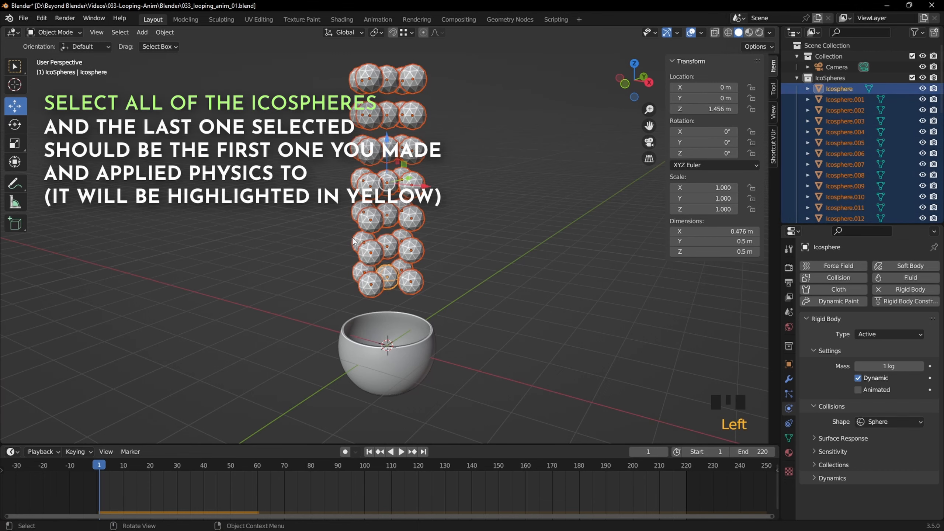
{"action": "middle_click_drag", "start_coordinate": [485, 293], "coordinate": [411, 303]}
{"action": "scroll", "coordinate": [411, 303], "scroll_direction": "up", "scroll_amount": 3}
{"action": "left_click", "coordinate": [385, 294], "text": "shift"}
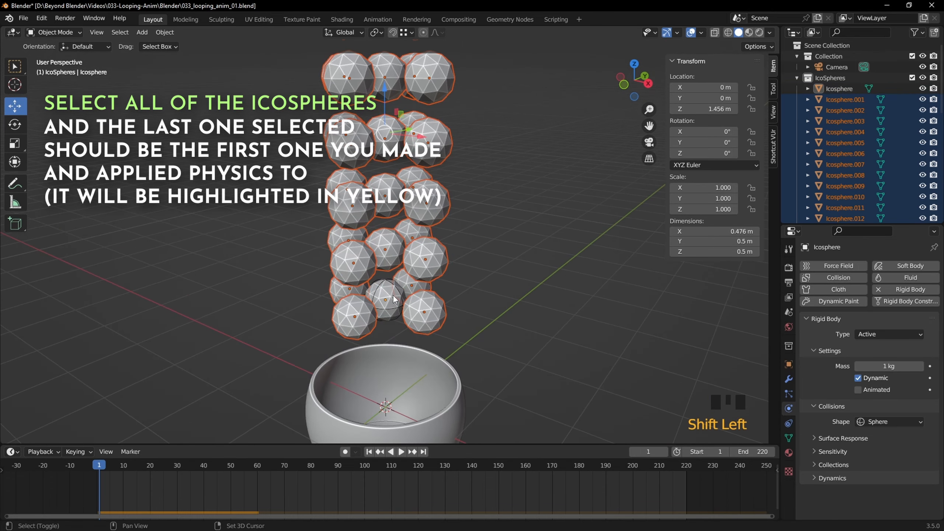
{"action": "left_click", "coordinate": [382, 290], "text": "shift"}
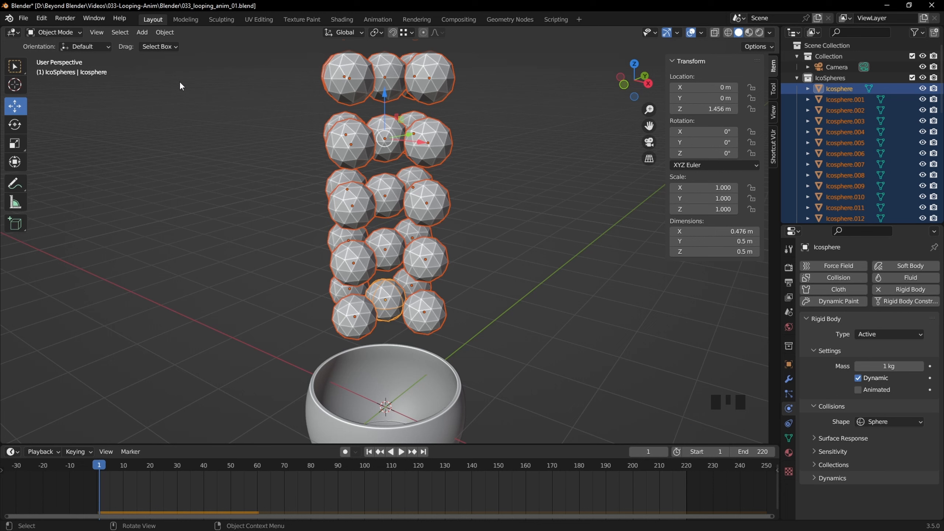
{"action": "left_click", "coordinate": [166, 34]}
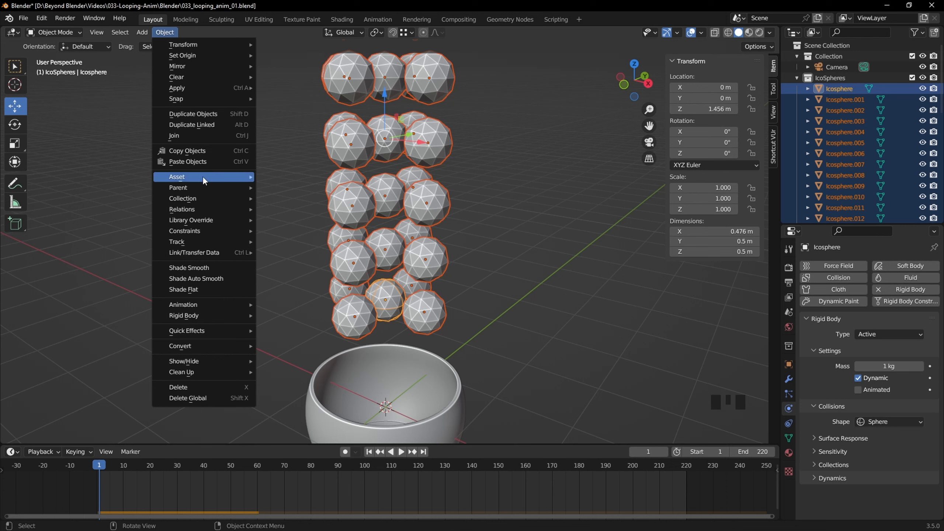
{"action": "mouse_move", "coordinate": [200, 210]}
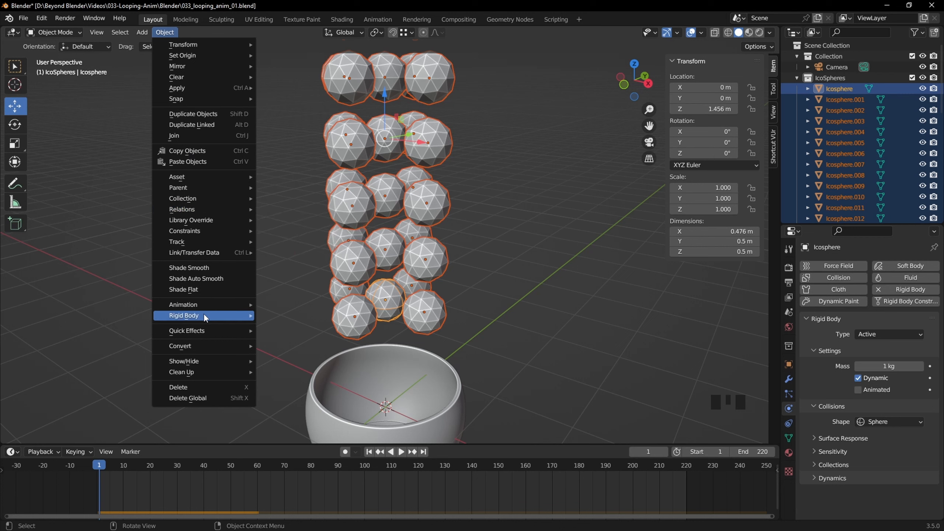
{"action": "mouse_move", "coordinate": [205, 316]}
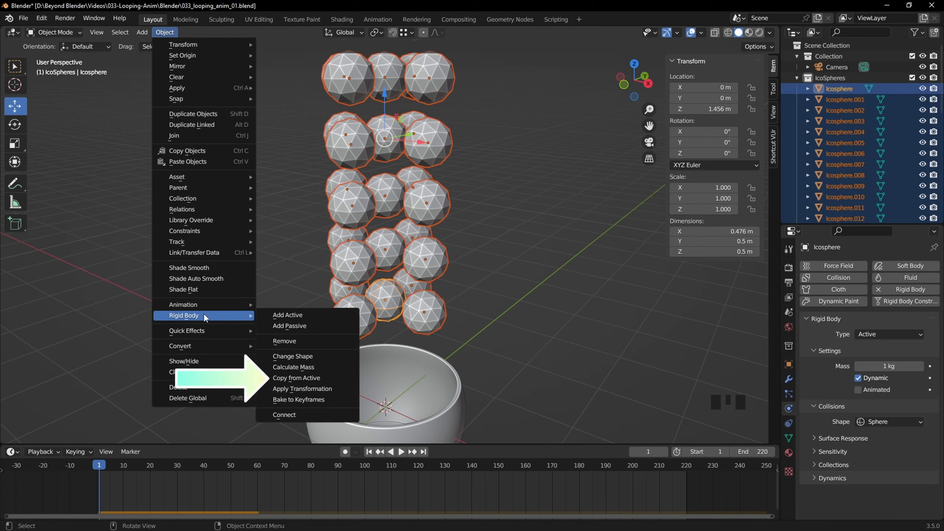
Step: Copy the active icosphere's rigid body settings to all the selected icospheres with Copy from Active
{"action": "key", "text": "Escape"}
{"action": "key", "text": "F3"}
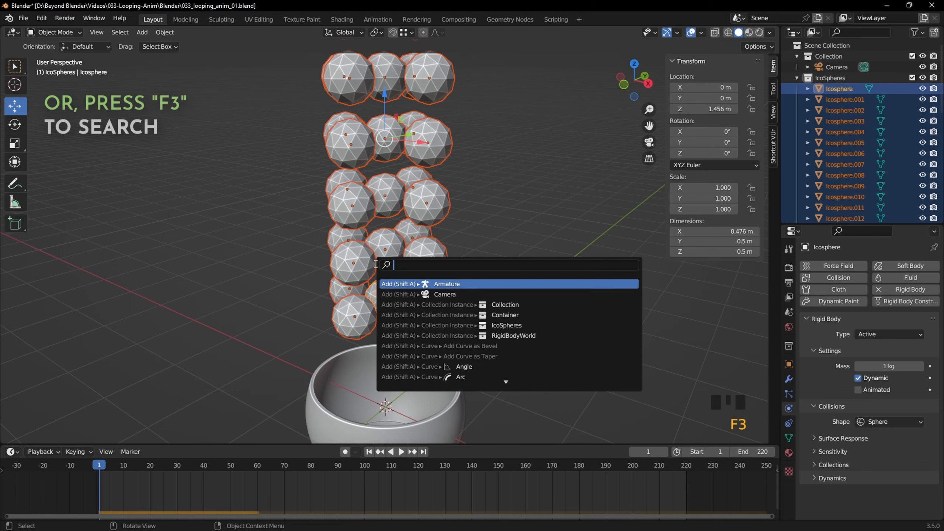
{"action": "type", "text": "copy r"}
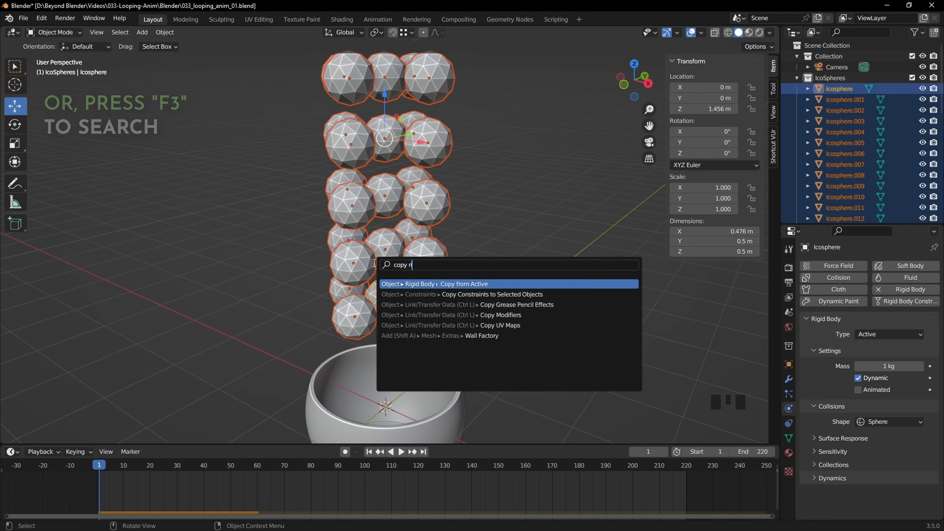
{"action": "left_click", "coordinate": [471, 285]}
{"action": "left_click", "coordinate": [499, 256]}
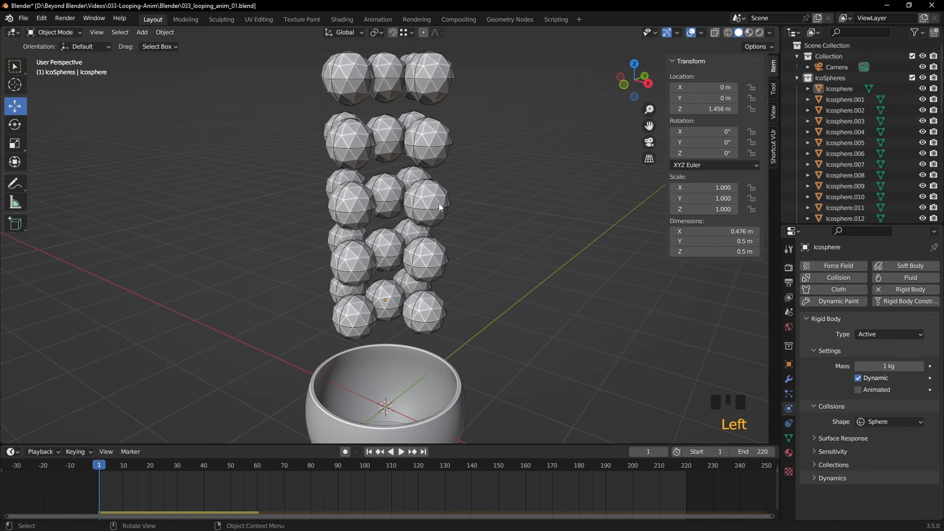
Step: Check the rigid body settings on individual icospheres in the upper rows of the stack
{"action": "left_click", "coordinate": [436, 204]}
{"action": "left_click", "coordinate": [439, 143]}
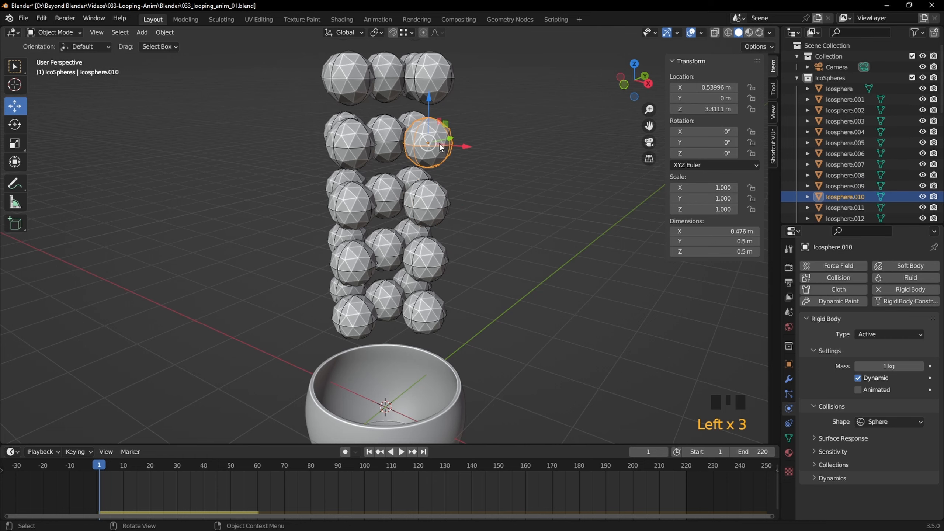
{"action": "left_click", "coordinate": [531, 147]}
Step: Play the simulation from frame 1 to watch the icospheres fall, then return to the first frame
{"action": "scroll", "coordinate": [531, 166], "scroll_direction": "down", "scroll_amount": 3}
{"action": "scroll", "coordinate": [532, 173], "scroll_direction": "down", "scroll_amount": 1}
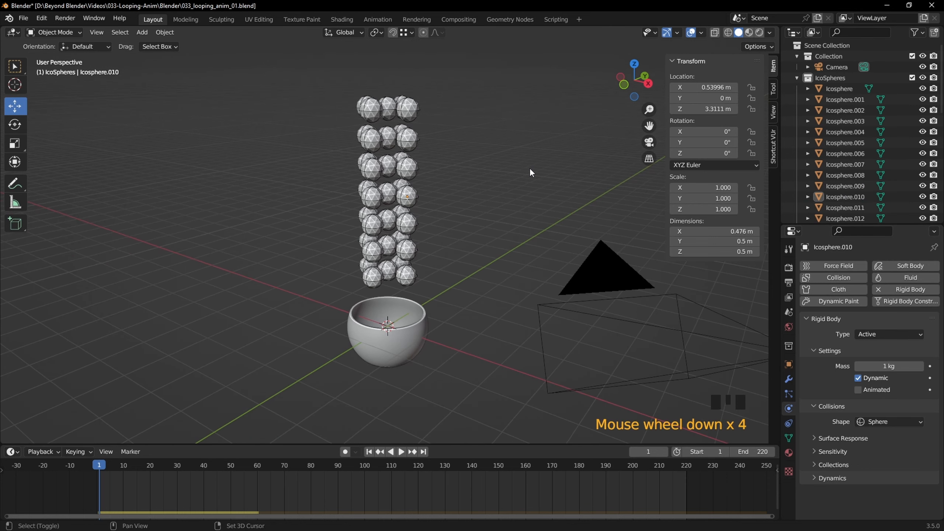
{"action": "key", "text": "shift+Left"}
{"action": "key", "text": "space"}
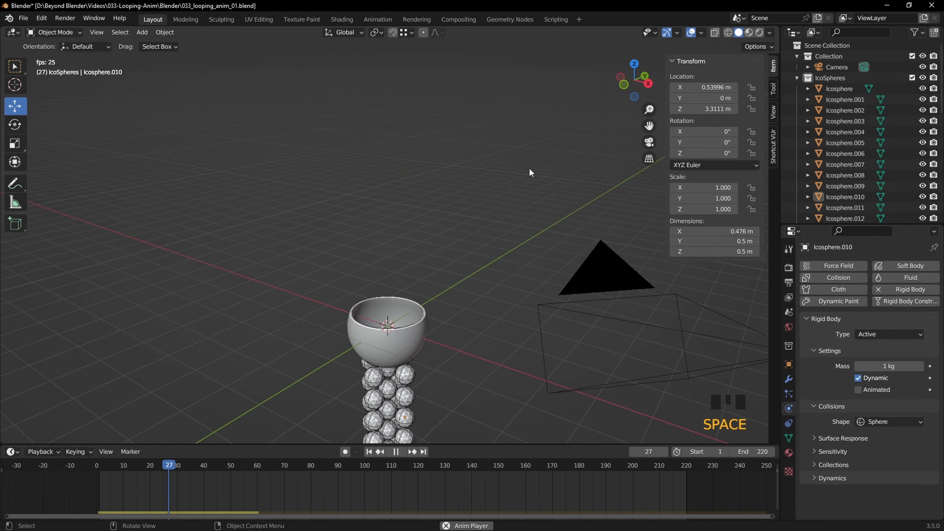
{"action": "key", "text": "space"}
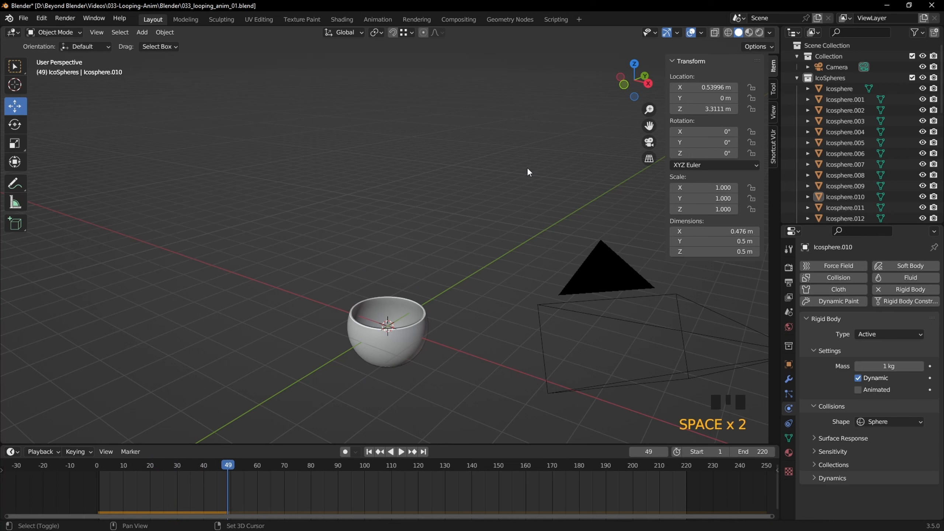
{"action": "key", "text": "shift+Left"}
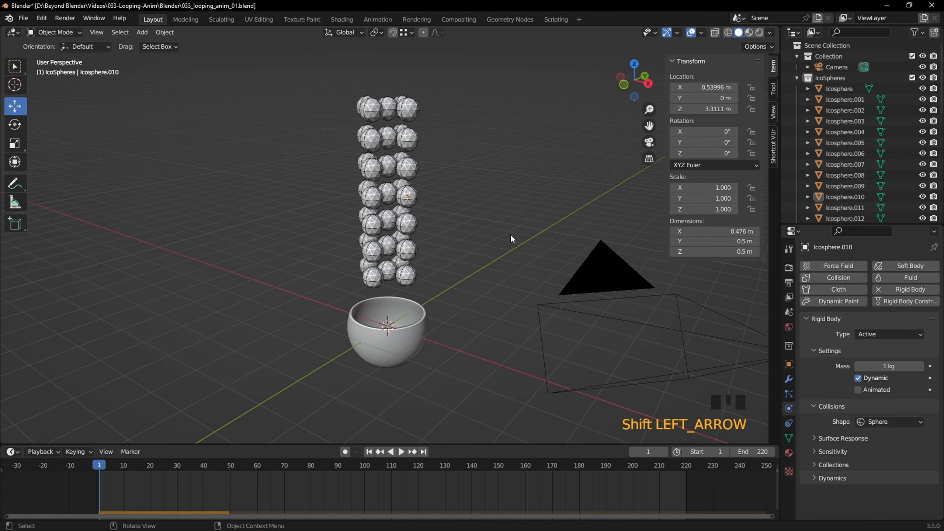
Step: Add a rigid body to the bowl, with type Passive and collision shape Mesh
{"action": "scroll", "coordinate": [510, 233], "scroll_direction": "up", "scroll_amount": 2}
{"action": "mouse_move", "coordinate": [510, 233]}
{"action": "middle_mouse_down"}
{"action": "mouse_move", "coordinate": [517, 205]}
{"action": "mouse_move", "coordinate": [523, 226]}
{"action": "middle_mouse_up"}
{"action": "left_click", "coordinate": [404, 347]}
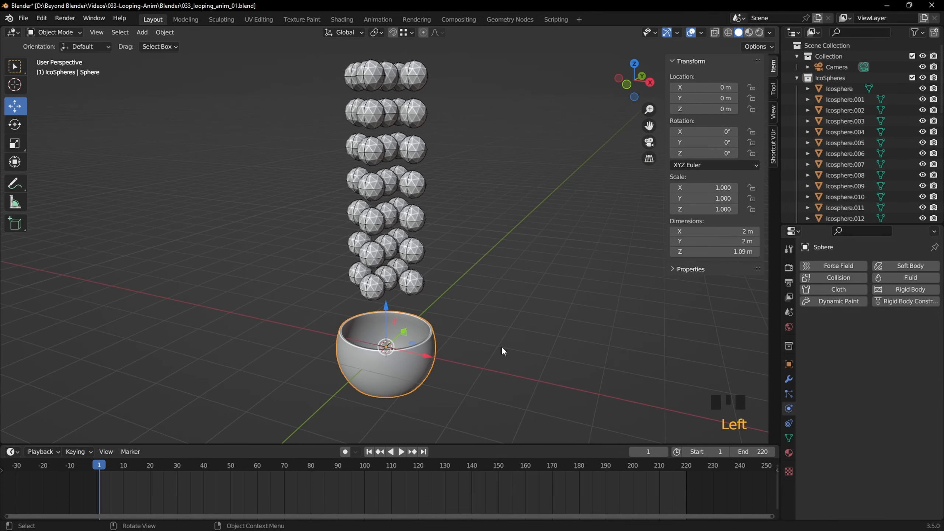
{"action": "middle_click_drag", "start_coordinate": [501, 346], "coordinate": [512, 288]}
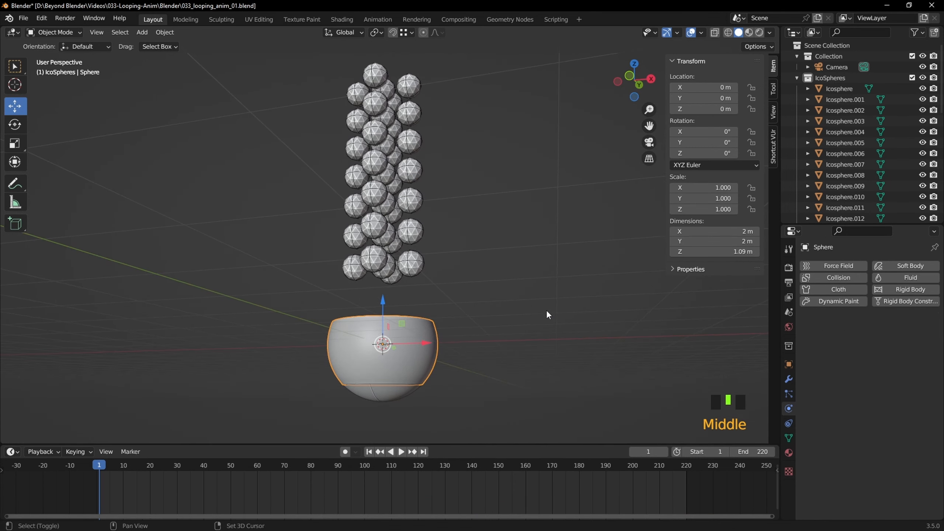
{"action": "middle_click_drag", "start_coordinate": [548, 316], "coordinate": [546, 304], "text": "shift"}
{"action": "left_click", "coordinate": [904, 290]}
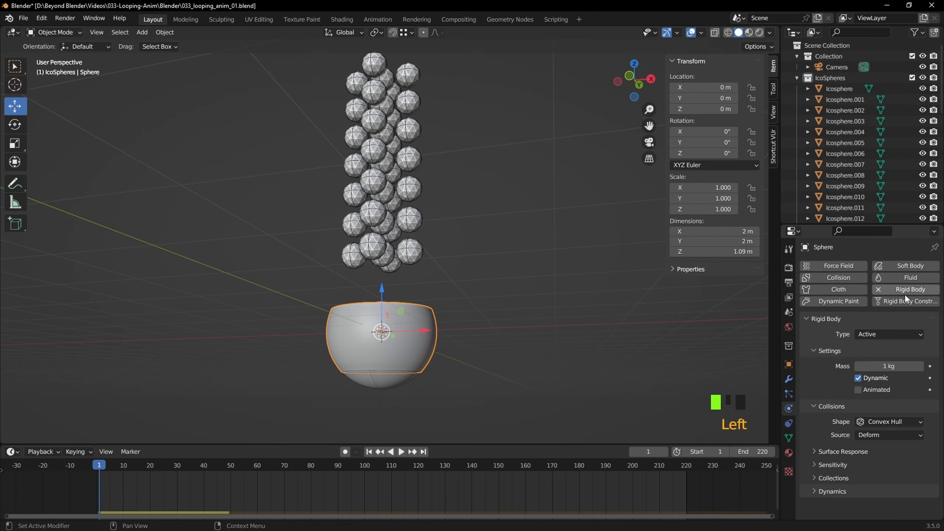
{"action": "left_click", "coordinate": [873, 334]}
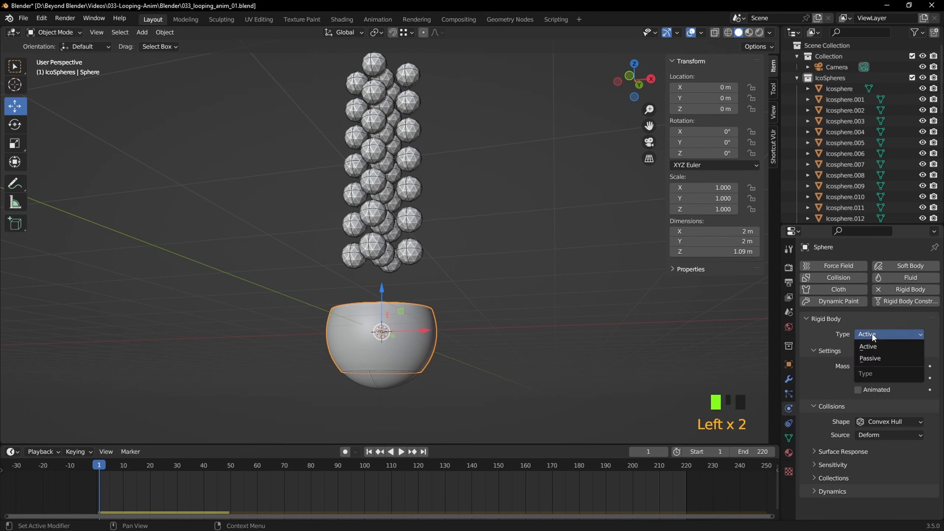
{"action": "left_click", "coordinate": [867, 357]}
{"action": "left_click", "coordinate": [879, 399]}
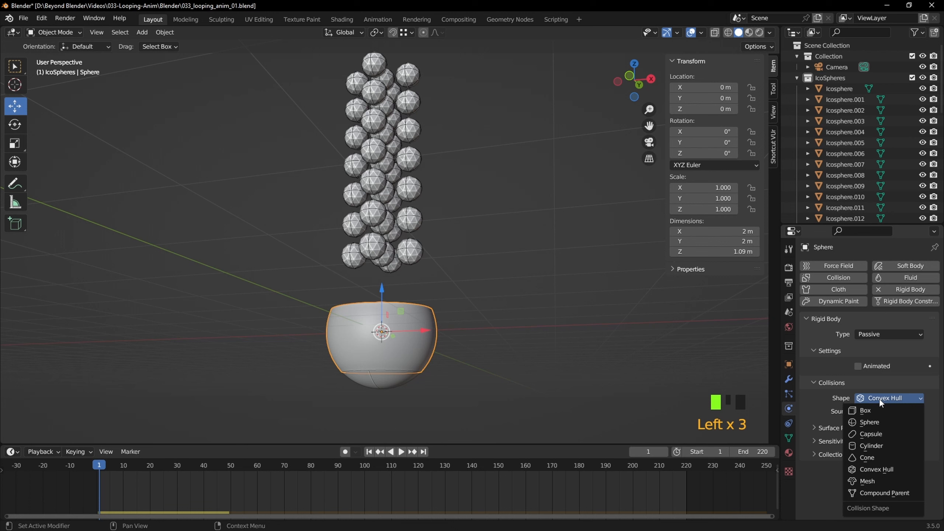
{"action": "left_click", "coordinate": [876, 481]}
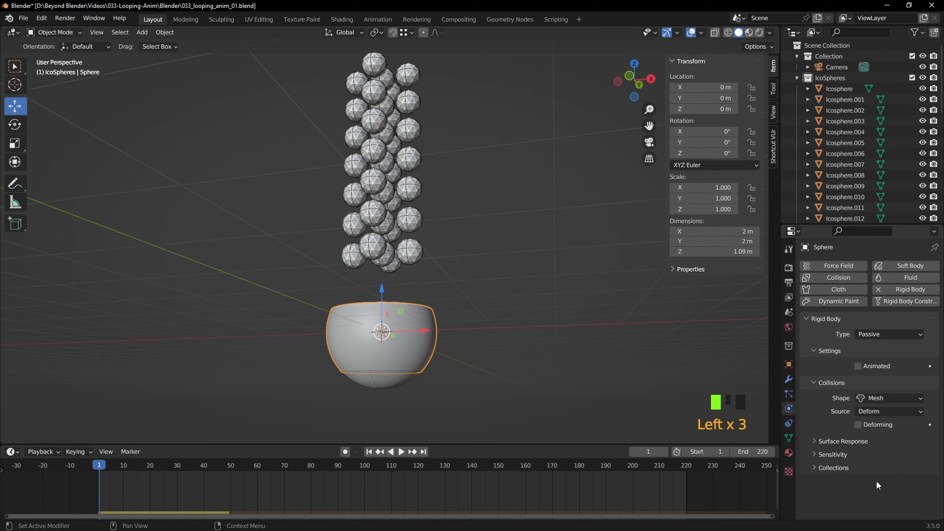
Step: Add a rigid body to the doors at the bowl's bottom, with type Passive and collision shape Mesh
{"action": "left_click", "coordinate": [437, 367]}
{"action": "left_click", "coordinate": [388, 382]}
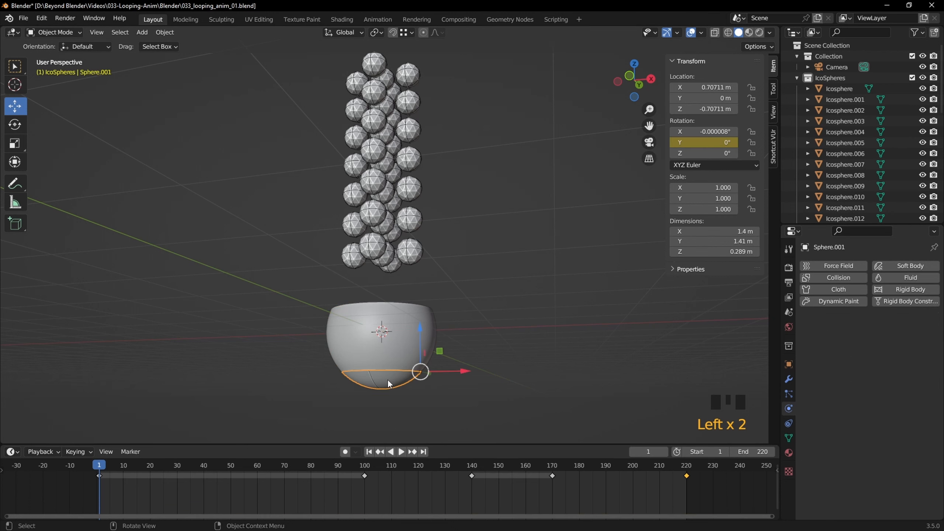
{"action": "left_click", "coordinate": [906, 289]}
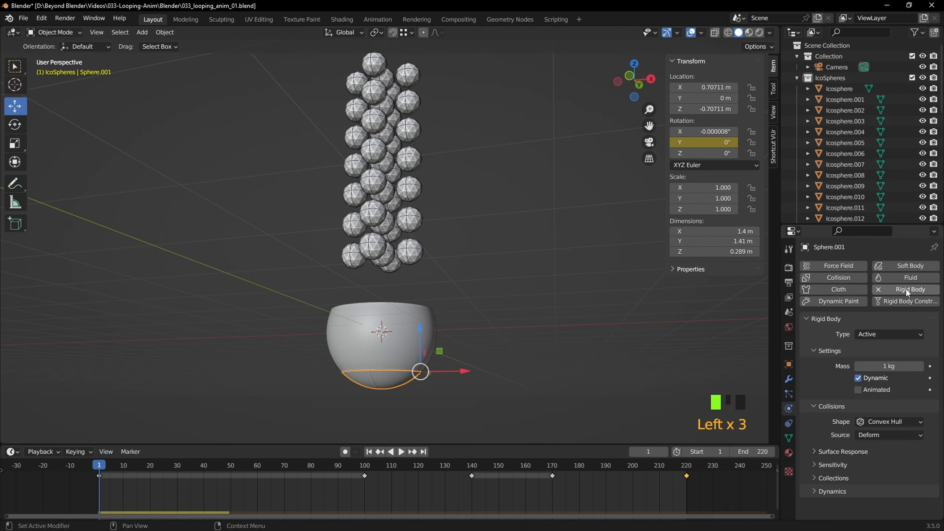
{"action": "left_click", "coordinate": [881, 333]}
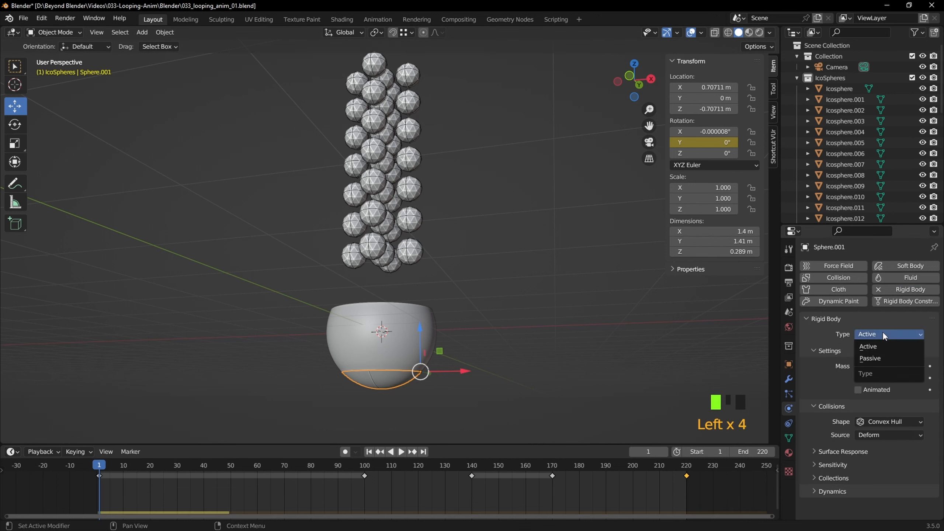
{"action": "left_click", "coordinate": [869, 357]}
{"action": "left_click", "coordinate": [872, 397]}
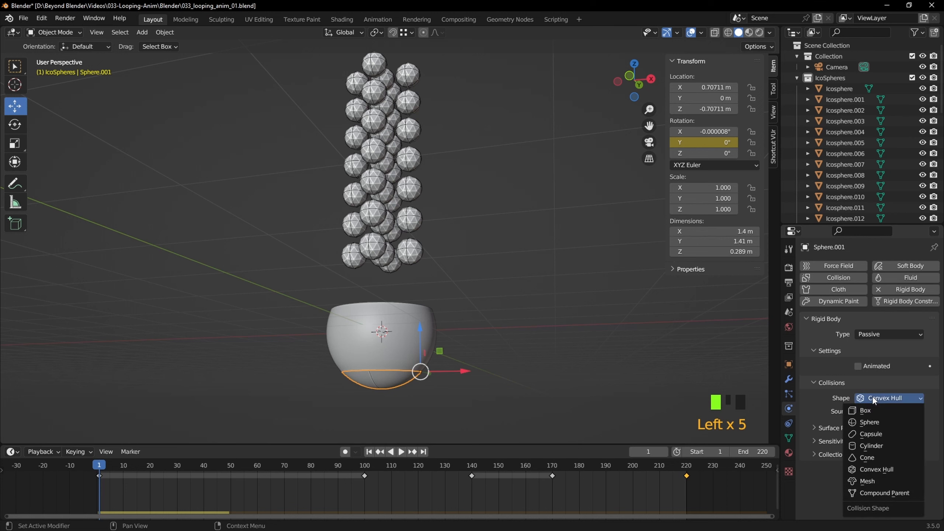
{"action": "left_click", "coordinate": [866, 480]}
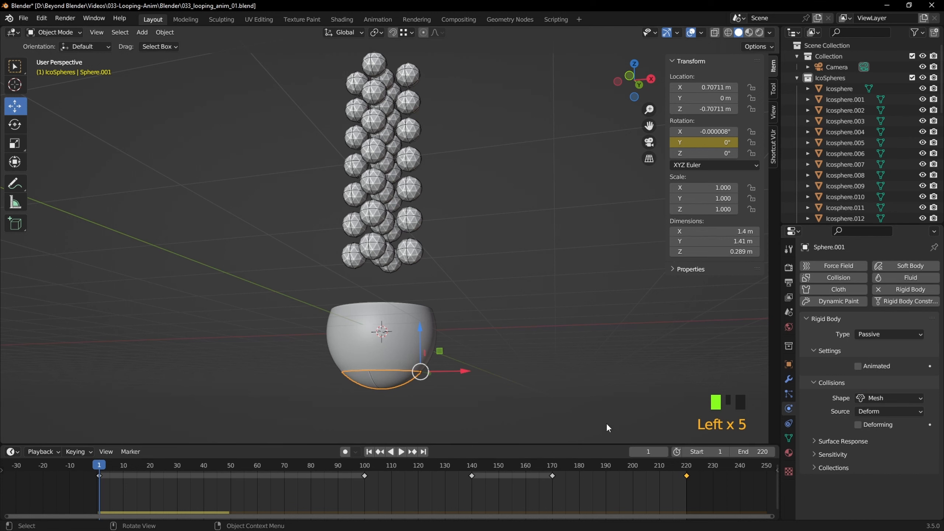
{"action": "left_click", "coordinate": [408, 409]}
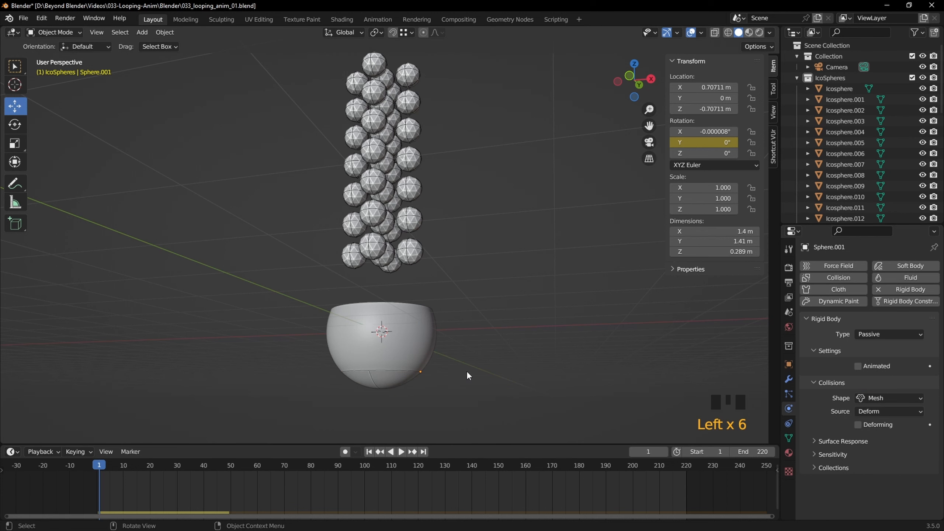
Step: Play the simulation to test how the icospheres collide with the bowl and its opening doors
{"action": "middle_click_drag", "start_coordinate": [499, 286], "coordinate": [497, 296]}
{"action": "scroll", "coordinate": [498, 279], "scroll_direction": "down", "scroll_amount": 2}
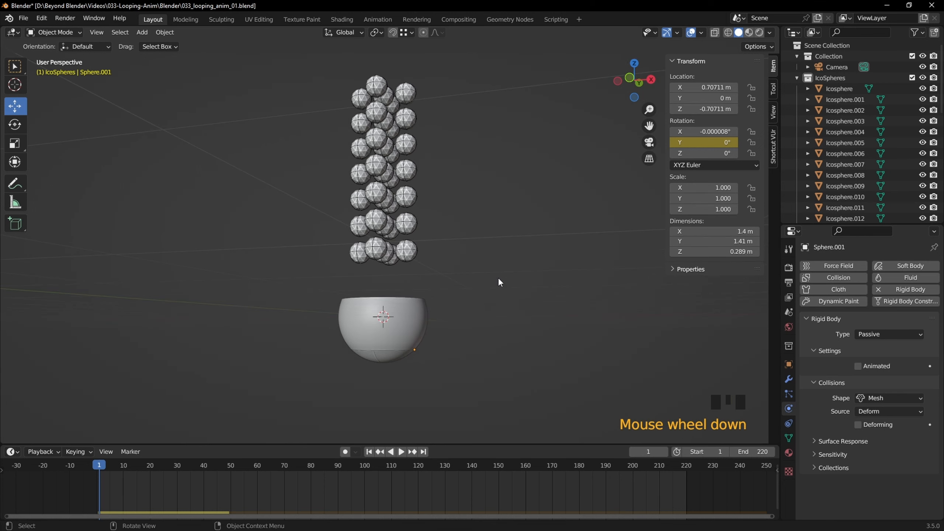
{"action": "key", "text": "space"}
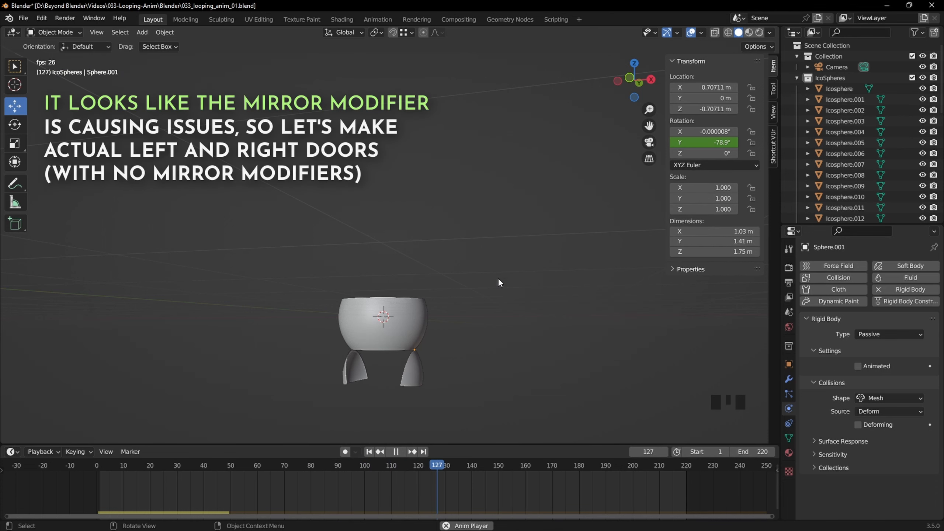
{"action": "key", "text": "space"}
{"action": "scroll", "coordinate": [440, 339], "scroll_direction": "up", "scroll_amount": 2}
{"action": "scroll", "coordinate": [438, 338], "scroll_direction": "up", "scroll_amount": 1}
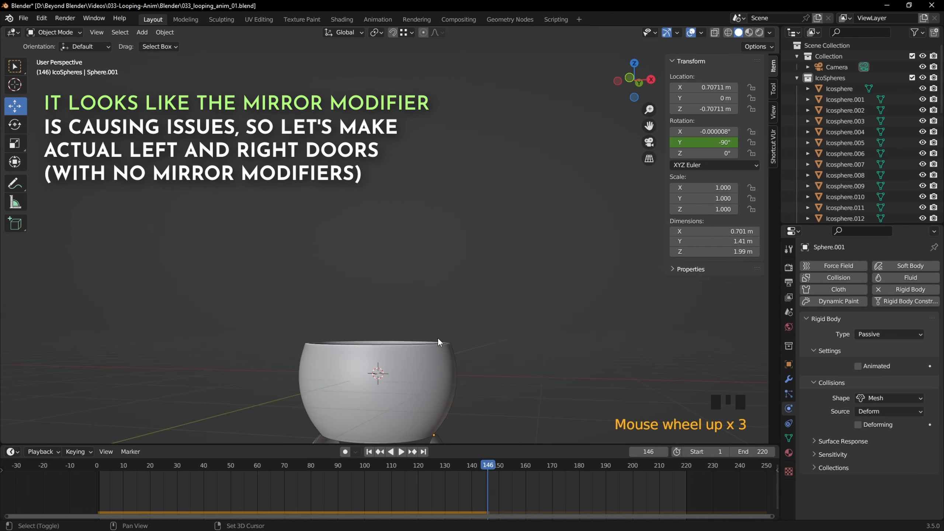
Step: Replay the simulation from frame 1 while viewing the bowl's doors from below, then return to the first frame
{"action": "key", "text": "shift+Left"}
{"action": "middle_click_drag", "start_coordinate": [437, 337], "coordinate": [539, 244], "text": "shift"}
{"action": "key", "text": "space"}
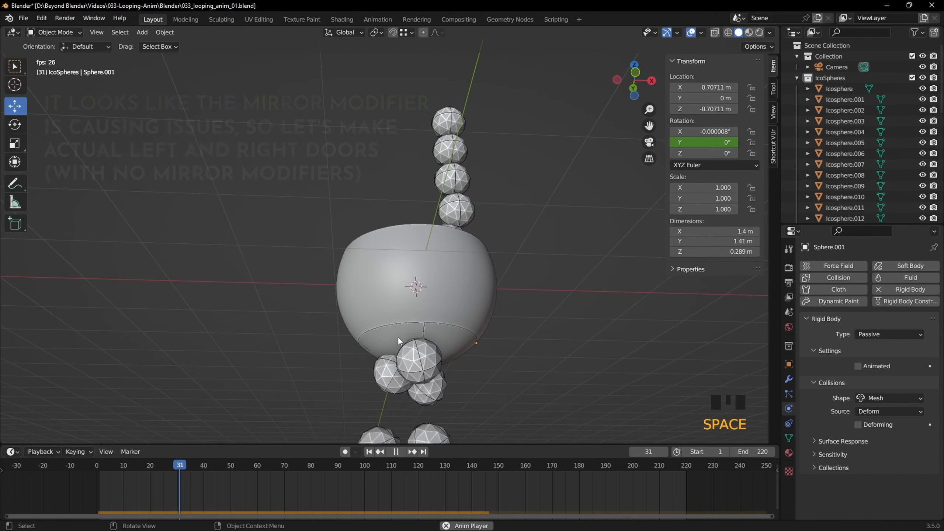
{"action": "key", "text": "space"}
{"action": "key", "text": "shift+Left"}
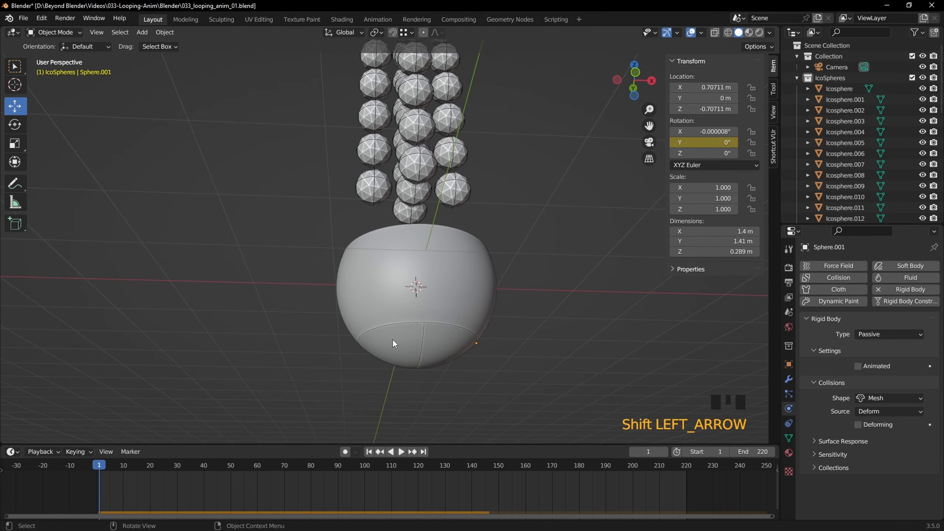
Step: Turn off the viewport display of the Subdivision modifier on the bowl's bottom doors
{"action": "left_click", "coordinate": [412, 342]}
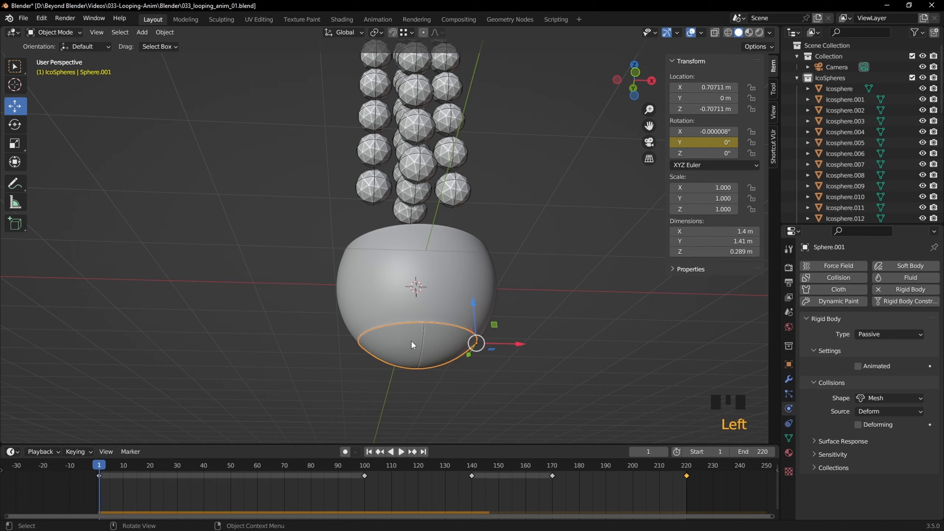
{"action": "left_click", "coordinate": [583, 326]}
{"action": "left_click", "coordinate": [438, 341]}
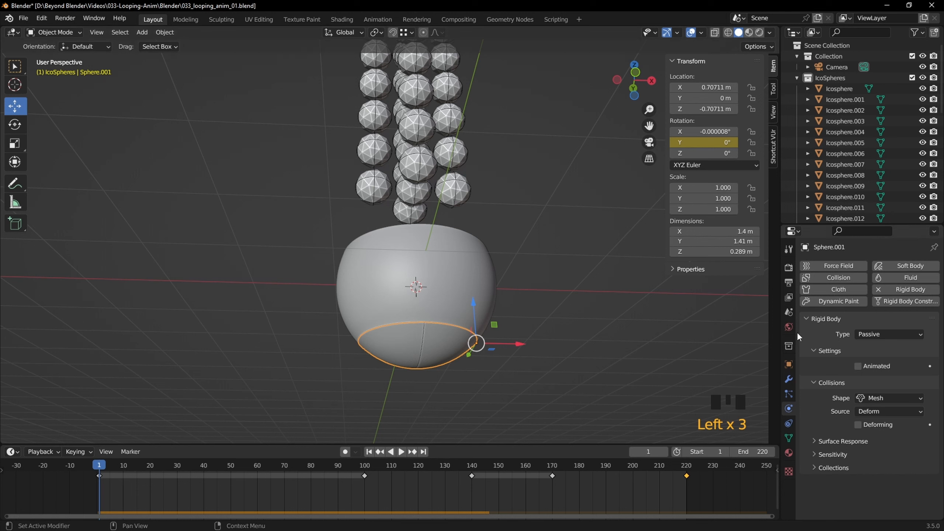
{"action": "left_click", "coordinate": [789, 379]}
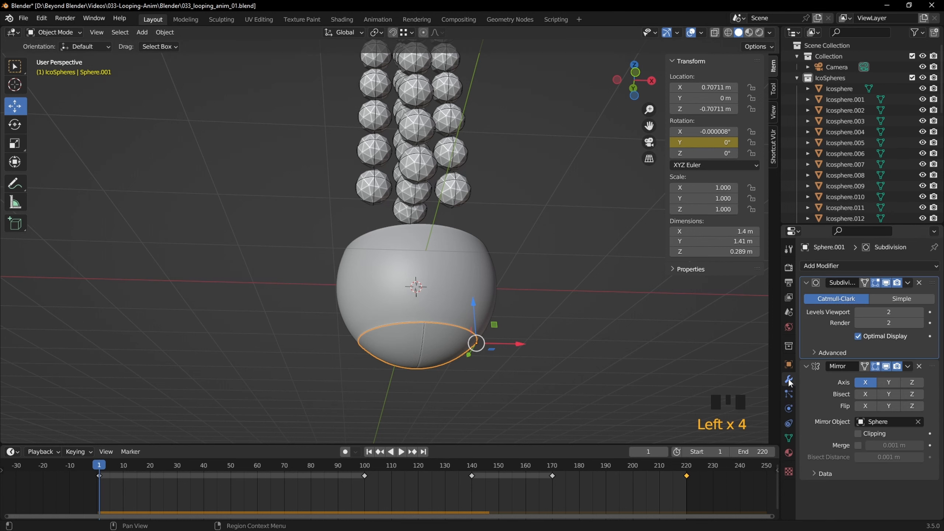
{"action": "left_click", "coordinate": [806, 365]}
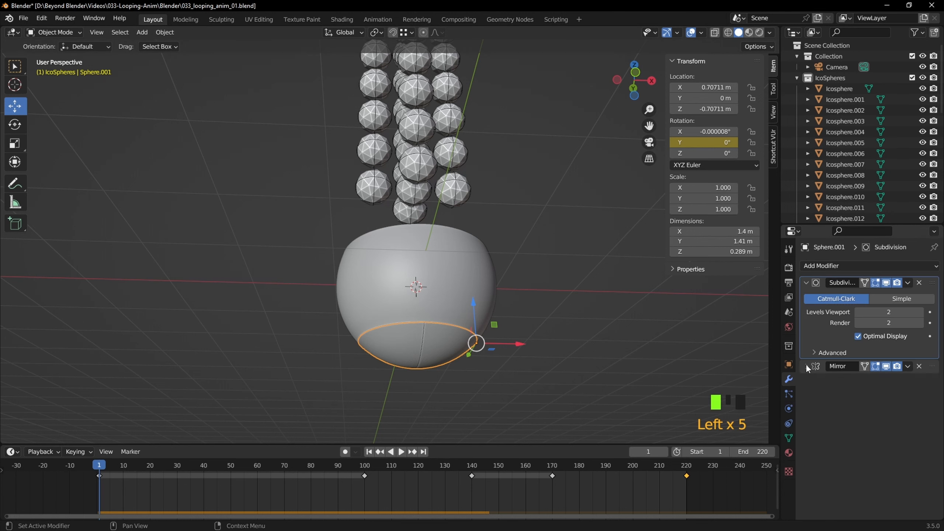
{"action": "left_click", "coordinate": [804, 283]}
{"action": "left_click", "coordinate": [886, 283]}
{"action": "left_click", "coordinate": [831, 328]}
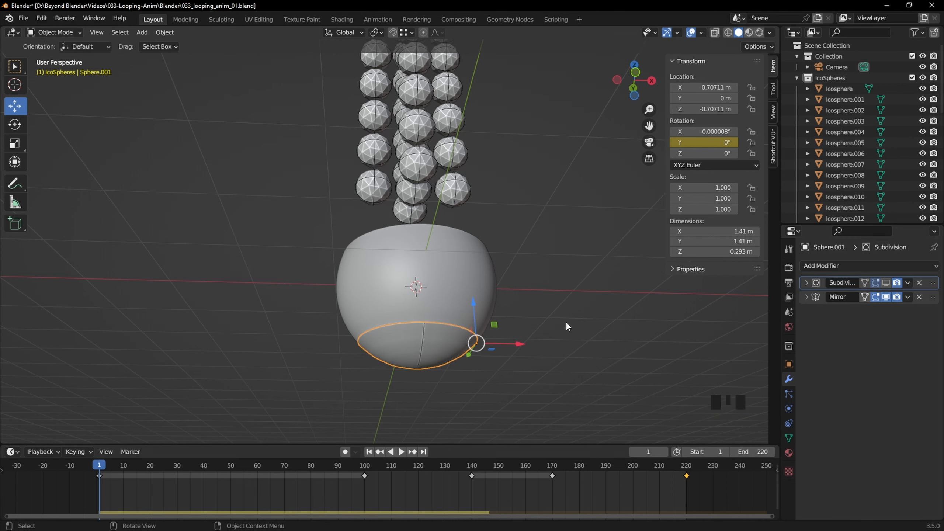
Step: Duplicate the bottom doors object and leave the copy in its original place
{"action": "middle_click_drag", "start_coordinate": [572, 320], "coordinate": [563, 346]}
{"action": "key", "text": "shift+d"}
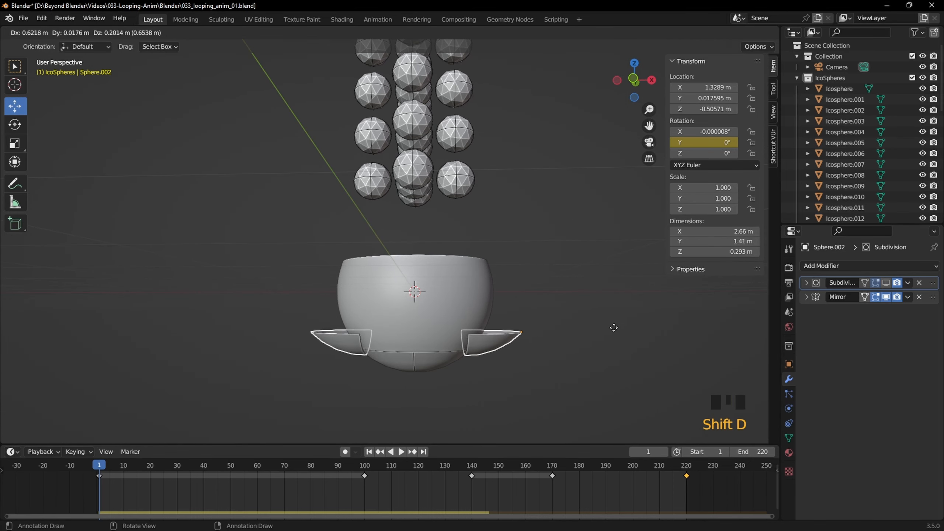
{"action": "right_click", "coordinate": [614, 326]}
Step: Enlarge the Outliner and hide the duplicated doors object in the Container collection from the viewport
{"action": "scroll", "coordinate": [870, 212], "scroll_direction": "down", "scroll_amount": 10}
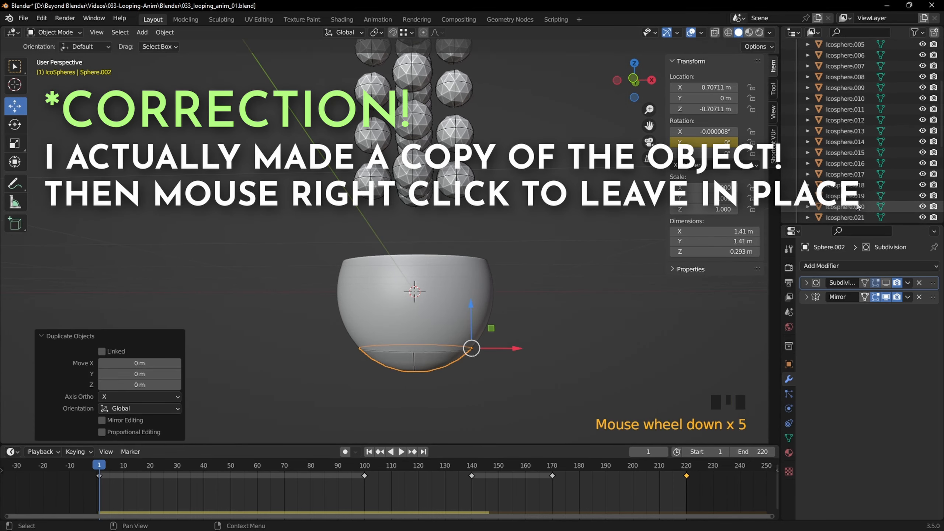
{"action": "left_click_drag", "start_coordinate": [893, 225], "coordinate": [892, 429]}
{"action": "scroll", "coordinate": [875, 344], "scroll_direction": "down", "scroll_amount": 4}
{"action": "left_click", "coordinate": [844, 405]}
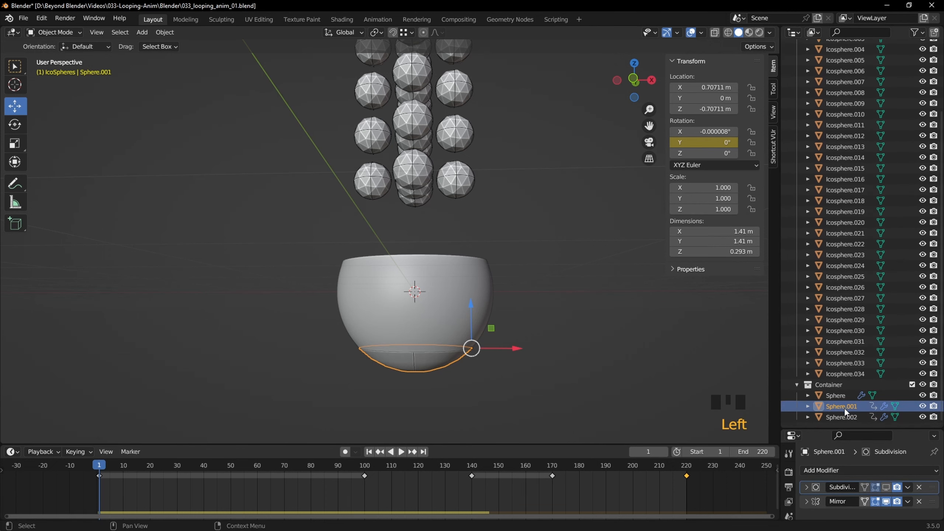
{"action": "left_click", "coordinate": [843, 415]}
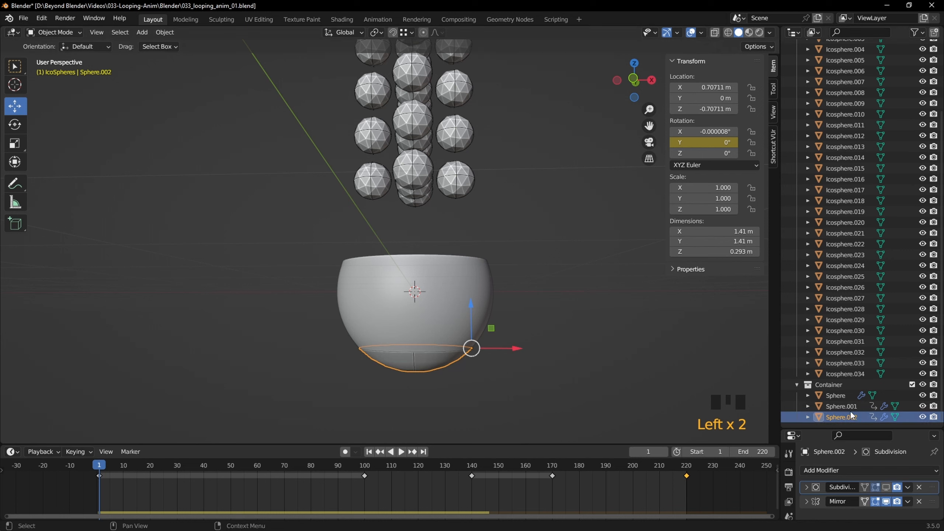
{"action": "left_click", "coordinate": [923, 416]}
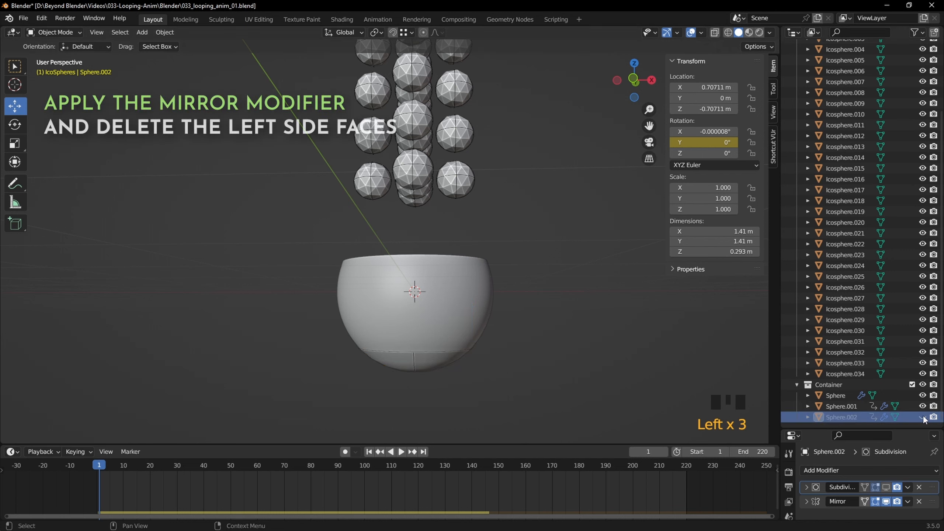
Step: Apply the Mirror modifier on the original doors object Sphere.001 and turn on its Subdivision modifier's viewport display
{"action": "left_click", "coordinate": [843, 405]}
{"action": "scroll", "coordinate": [870, 319], "scroll_direction": "down", "scroll_amount": 3}
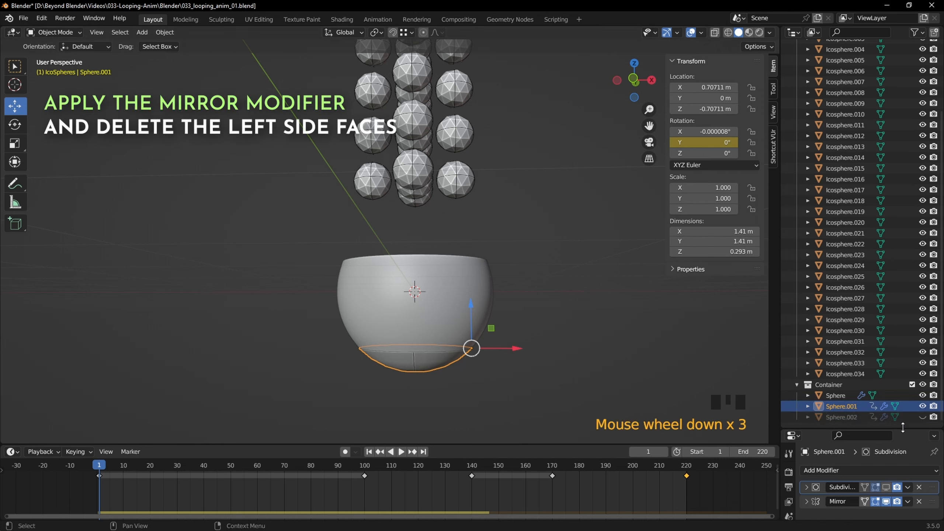
{"action": "left_click_drag", "start_coordinate": [894, 429], "coordinate": [881, 231]}
{"action": "scroll", "coordinate": [881, 171], "scroll_direction": "down", "scroll_amount": 20}
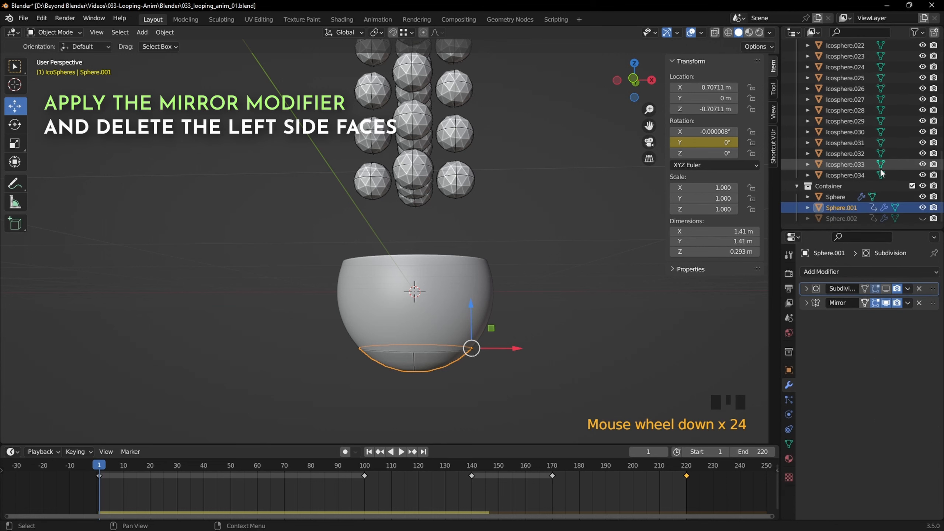
{"action": "left_click", "coordinate": [907, 303]}
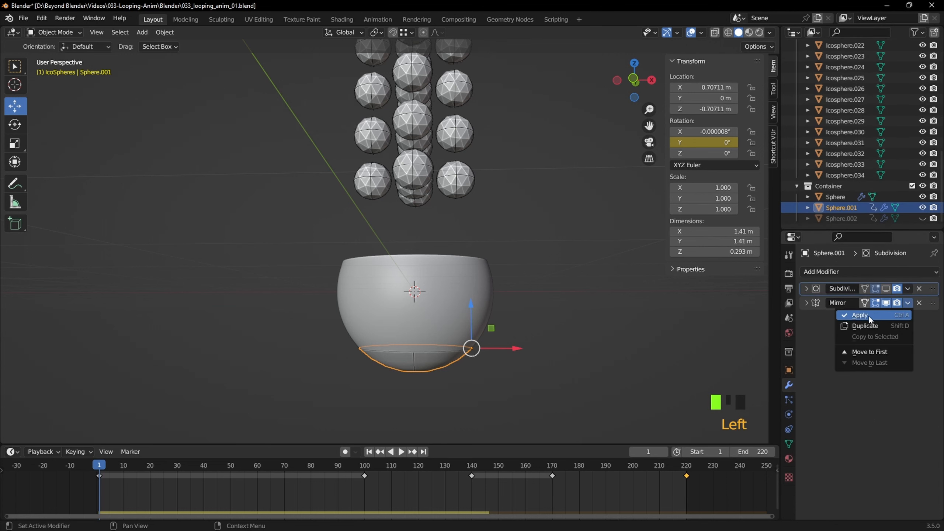
{"action": "left_click", "coordinate": [869, 316]}
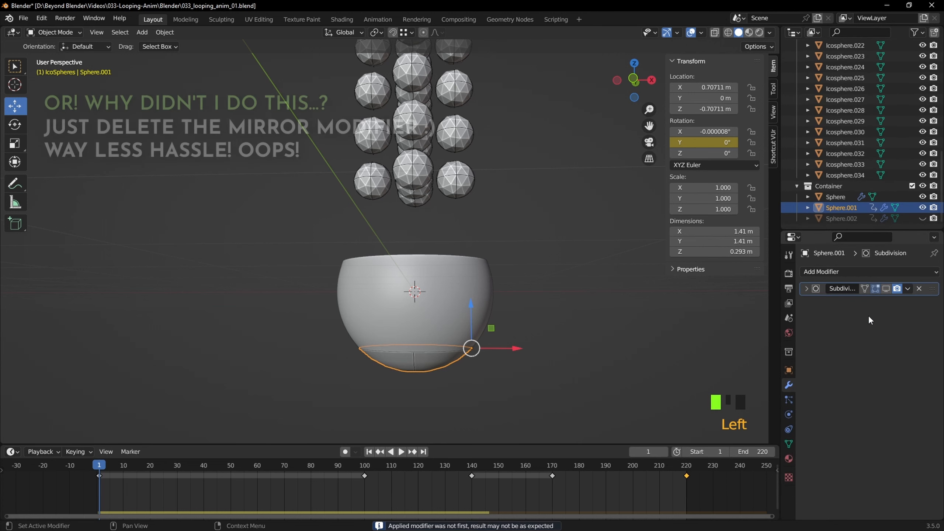
{"action": "left_click", "coordinate": [886, 289]}
Step: Delete the linked faces of the left door half from Sphere.001 in Edit Mode, keeping only the right door
{"action": "middle_click_drag", "start_coordinate": [539, 376], "coordinate": [526, 349]}
{"action": "left_click", "coordinate": [434, 349]}
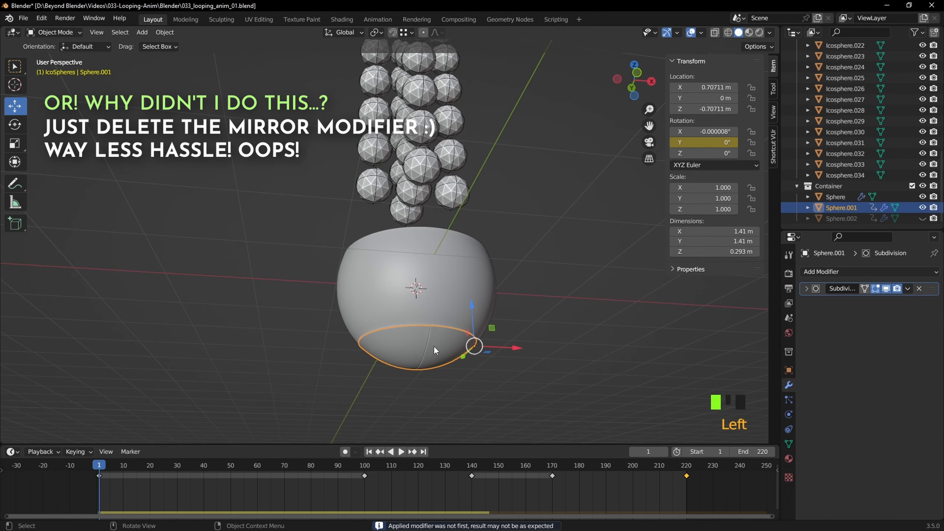
{"action": "key", "text": "Tab"}
{"action": "scroll", "coordinate": [512, 362], "scroll_direction": "up", "scroll_amount": 2}
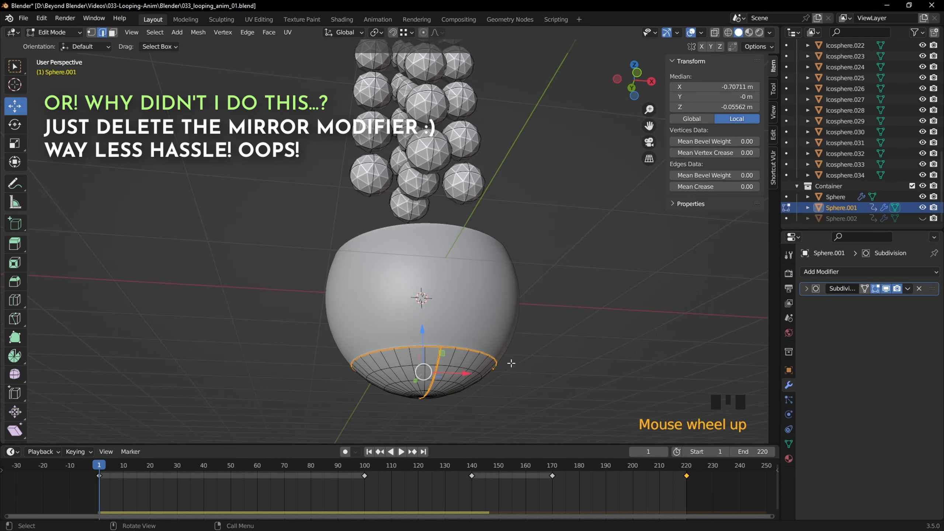
{"action": "key", "text": "3"}
{"action": "key", "text": "a"}
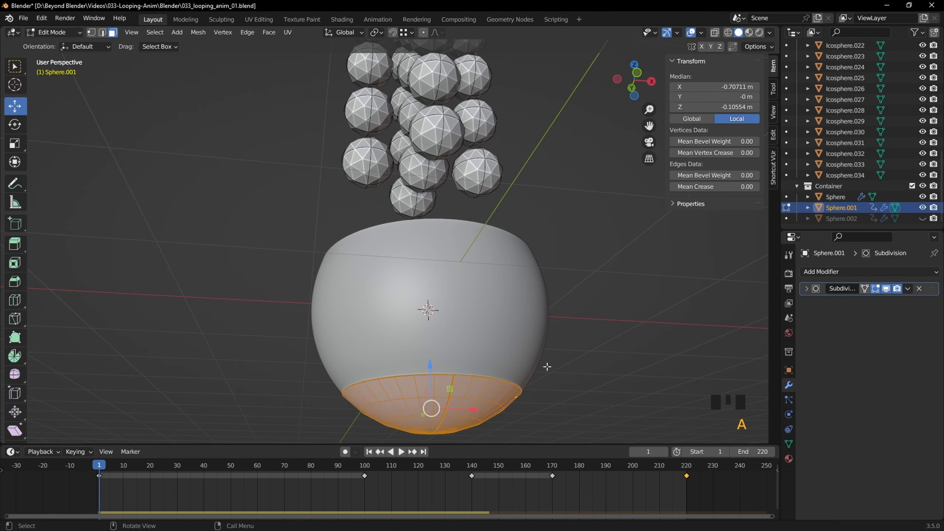
{"action": "key", "text": "a"}
{"action": "key", "text": "a"}
{"action": "key", "text": "l"}
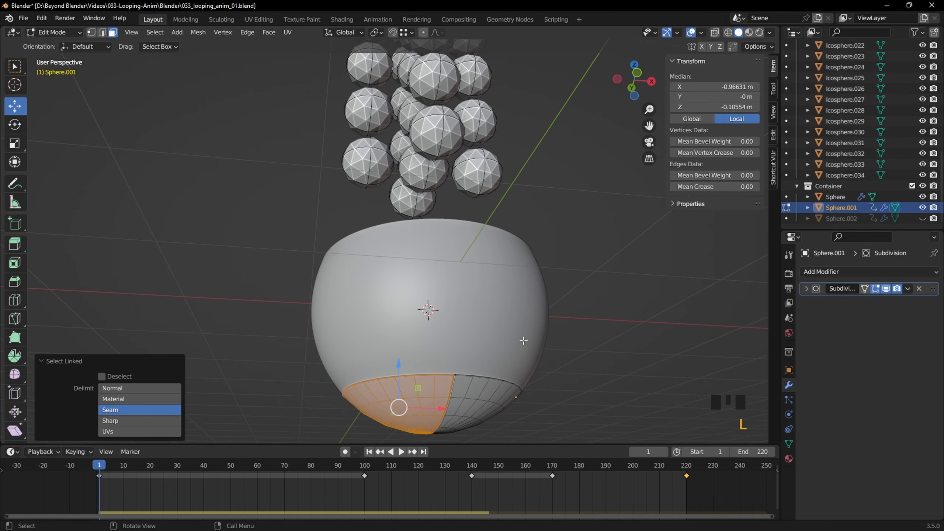
{"action": "middle_click_drag", "start_coordinate": [523, 341], "coordinate": [445, 383]}
{"action": "scroll", "coordinate": [445, 383], "scroll_direction": "down", "scroll_amount": 2}
{"action": "left_click_drag", "start_coordinate": [443, 383], "coordinate": [384, 382]}
{"action": "key", "text": "Delete"}
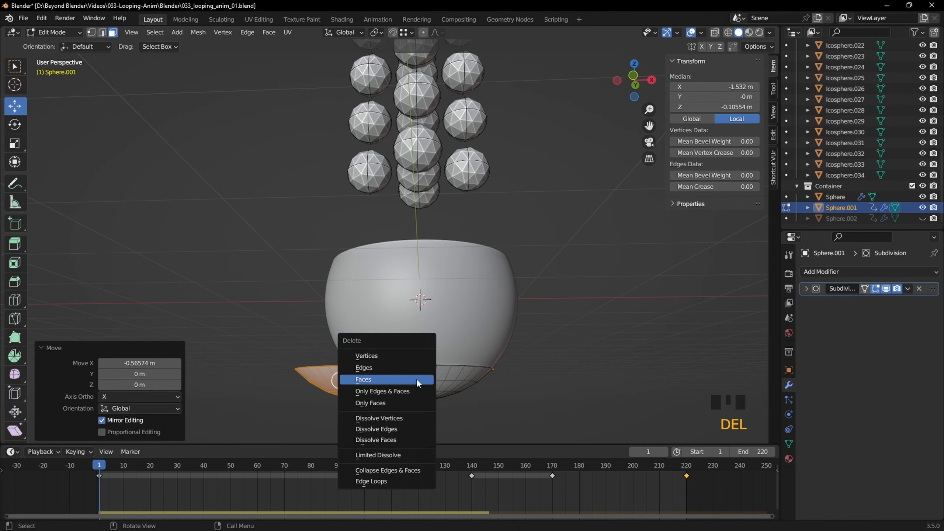
{"action": "left_click", "coordinate": [416, 378]}
{"action": "key", "text": "Tab"}
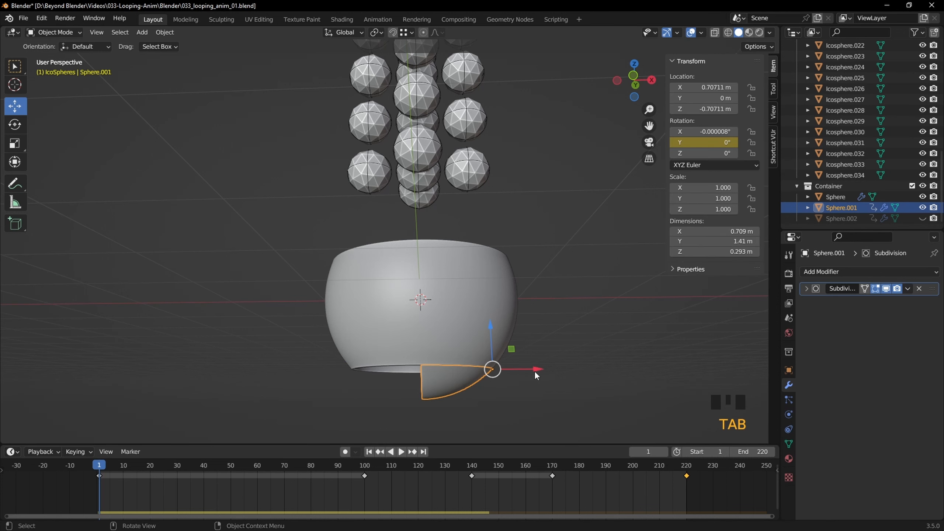
Step: Play the simulation to check how the icospheres collide with the remaining right door, and return to frame 1
{"action": "left_click", "coordinate": [351, 462]}
{"action": "key", "text": "space"}
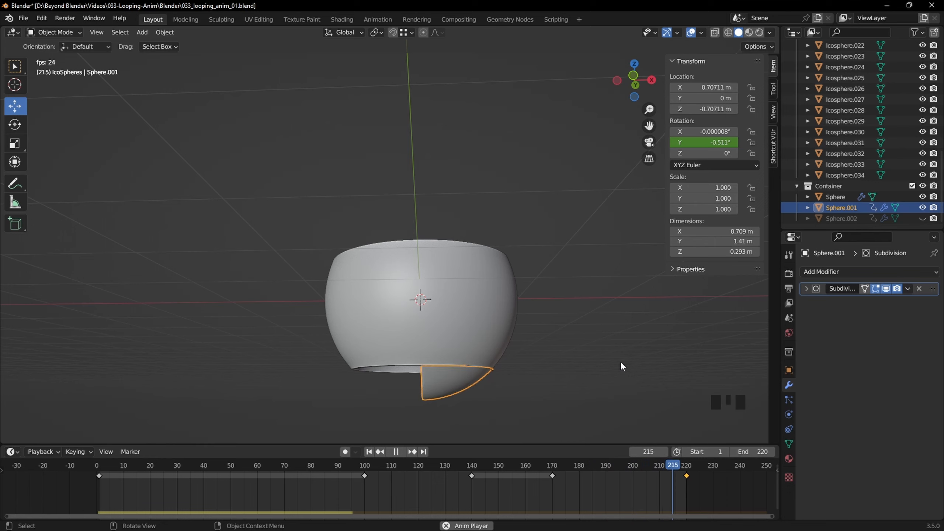
{"action": "key", "text": "space"}
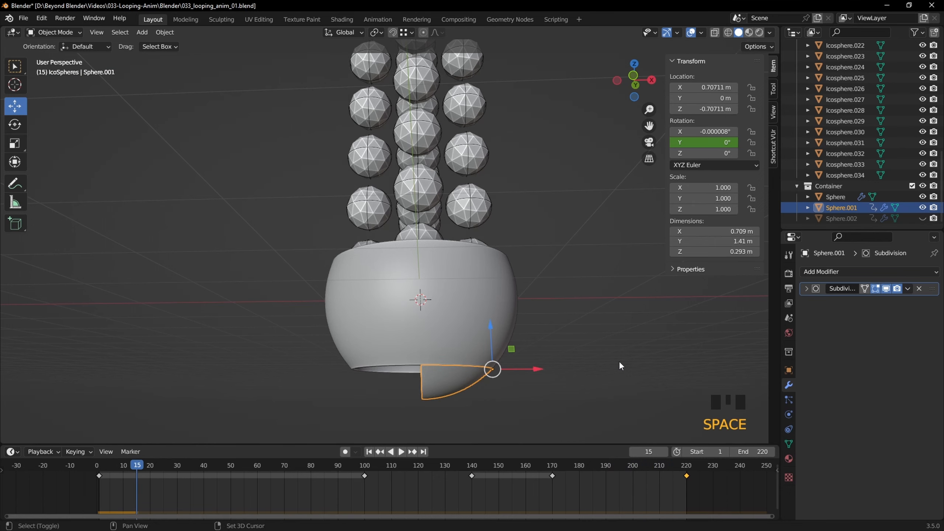
{"action": "key", "text": "space"}
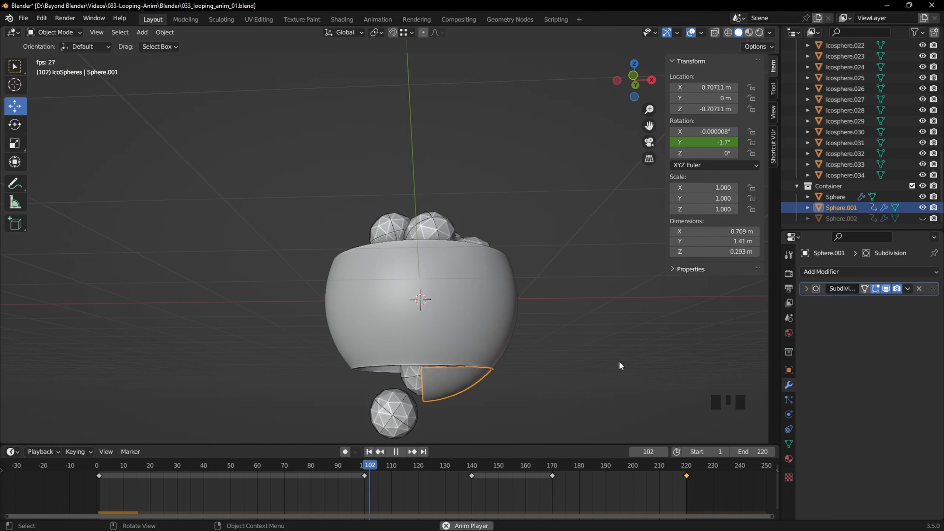
{"action": "key", "text": "space"}
{"action": "key", "text": "shift+Left"}
{"action": "left_click", "coordinate": [600, 329]}
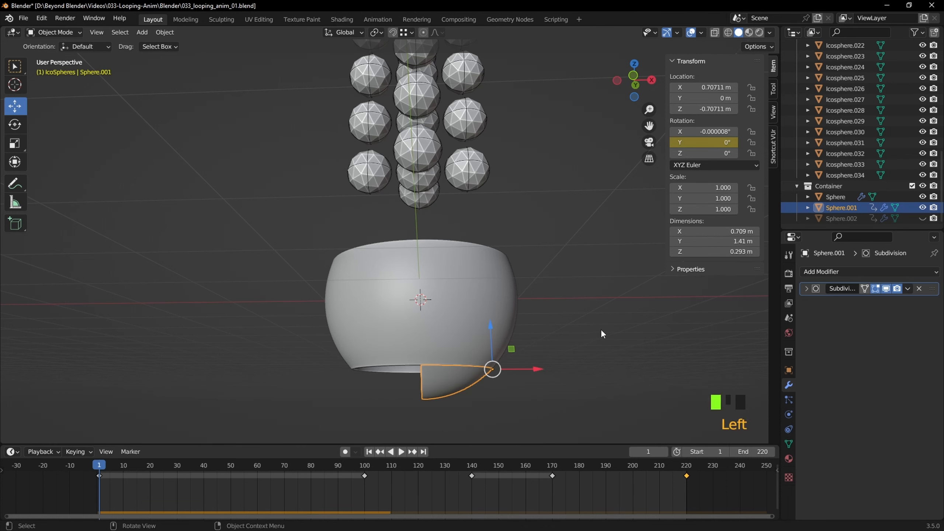
Step: Unhide the duplicated doors object Sphere.002 and apply its Mirror modifier
{"action": "left_click", "coordinate": [923, 218]}
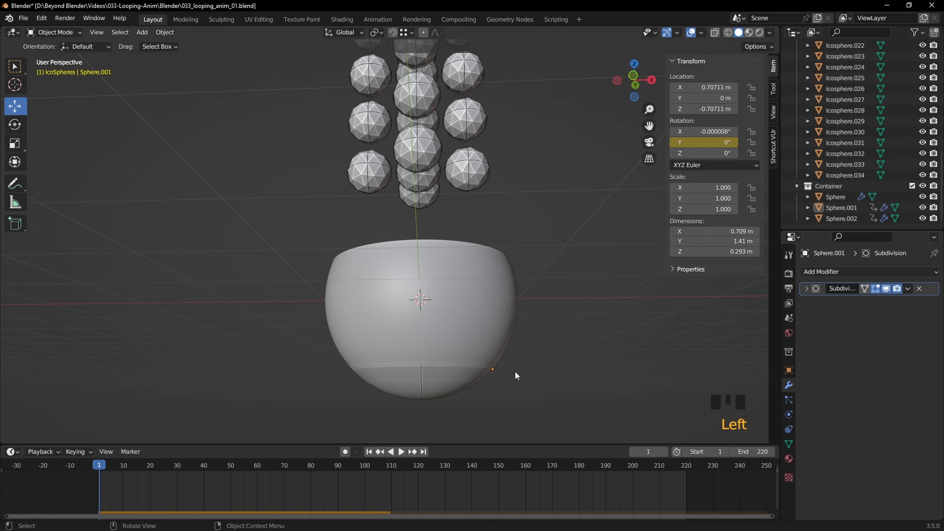
{"action": "left_click", "coordinate": [410, 381]}
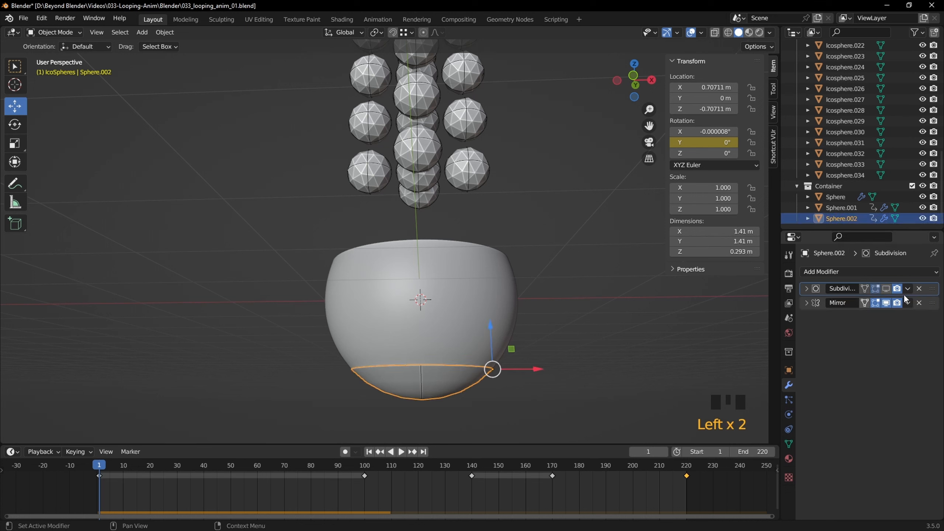
{"action": "left_click", "coordinate": [463, 377]}
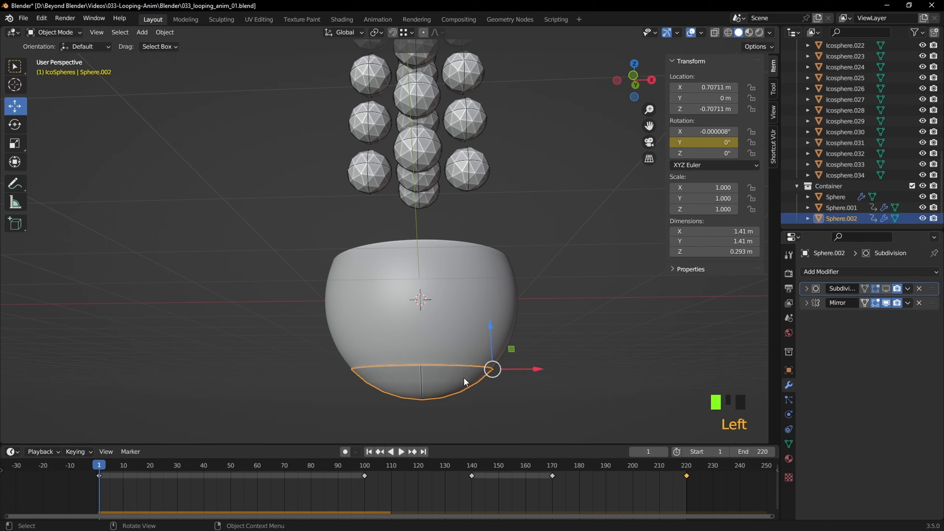
{"action": "left_click", "coordinate": [847, 209]}
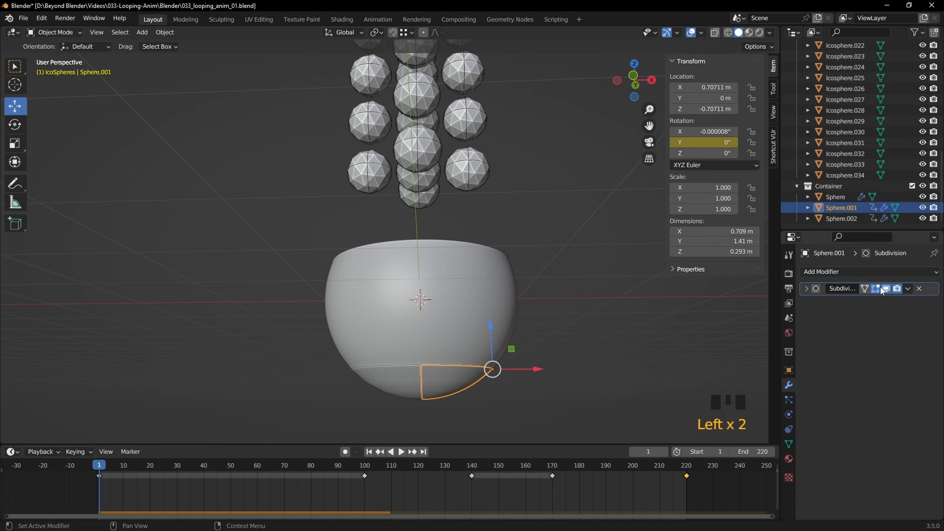
{"action": "left_click", "coordinate": [428, 373]}
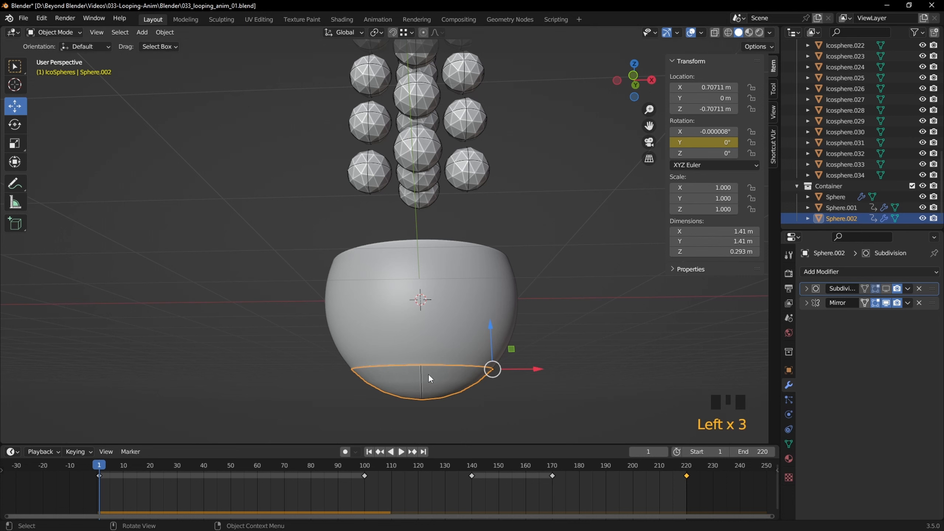
{"action": "left_click", "coordinate": [906, 303]}
{"action": "left_click", "coordinate": [861, 314]}
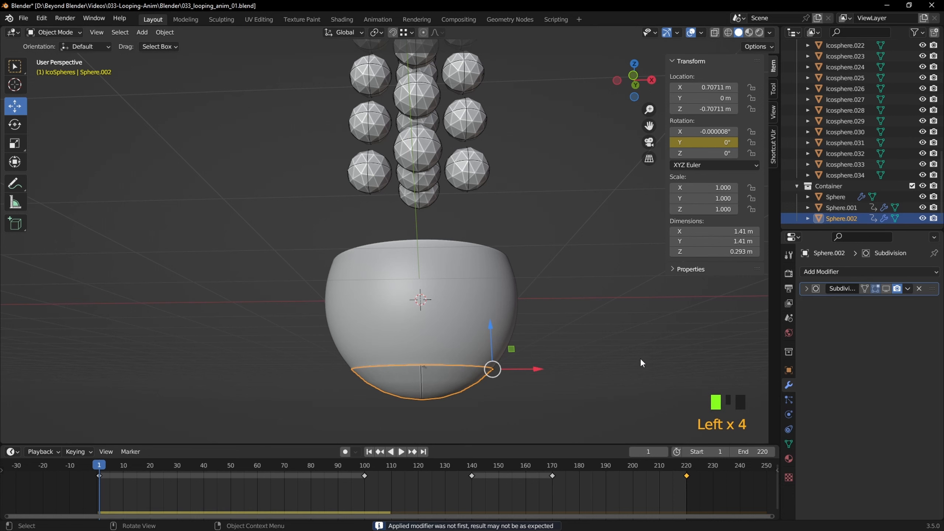
Step: Delete the linked faces of the right door half from Sphere.002 in Edit Mode, keeping only the left door
{"action": "left_click", "coordinate": [459, 381]}
{"action": "left_click", "coordinate": [460, 380]}
{"action": "key", "text": "Tab"}
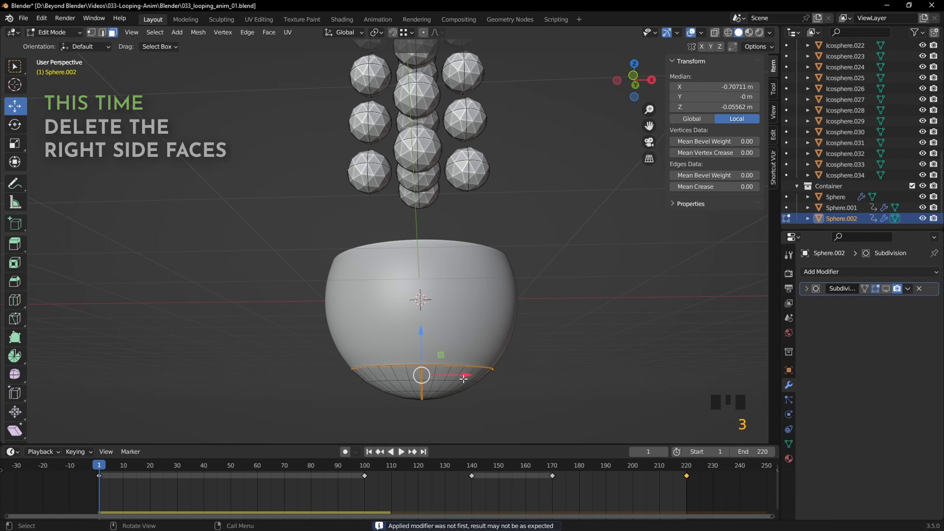
{"action": "key", "text": "a"}
{"action": "key", "text": "a"}
{"action": "key", "text": "l"}
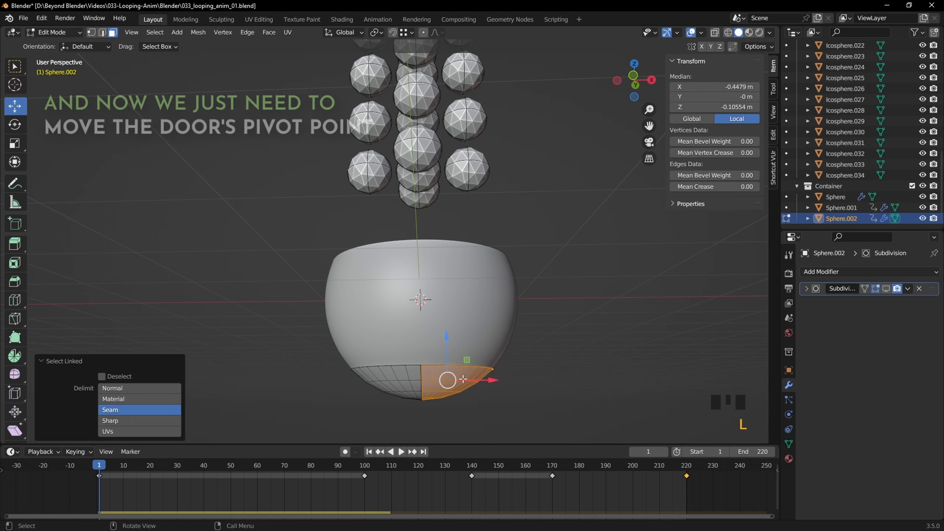
{"action": "key", "text": "Delete"}
{"action": "left_click", "coordinate": [444, 379]}
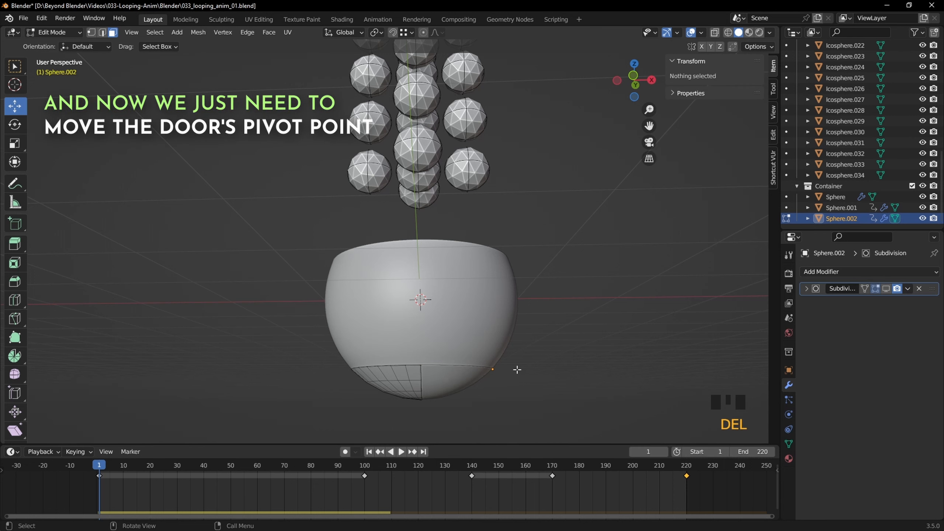
{"action": "key", "text": "Tab"}
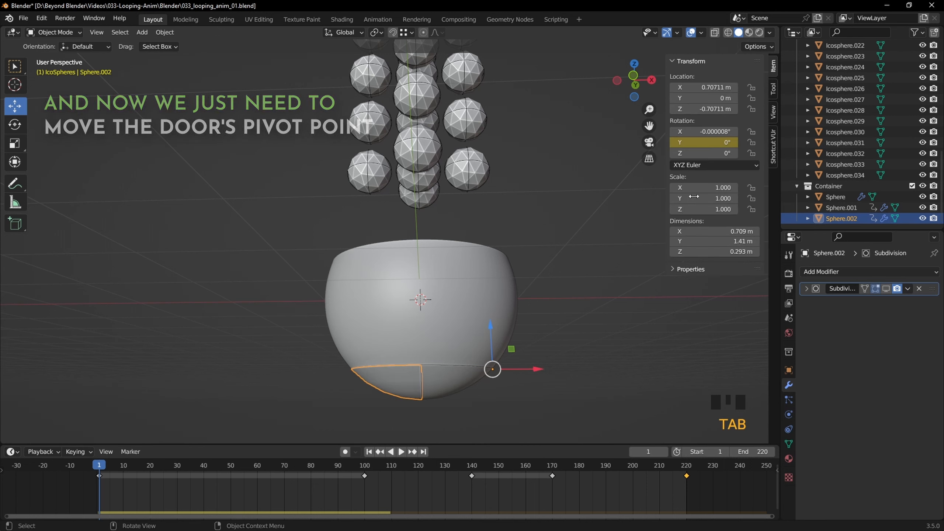
Step: With Affect Only Origins and snapping enabled, move the isolated left door's origin -1.4142 m along X to its outer corner
{"action": "left_click", "coordinate": [771, 45]}
{"action": "left_click", "coordinate": [751, 79]}
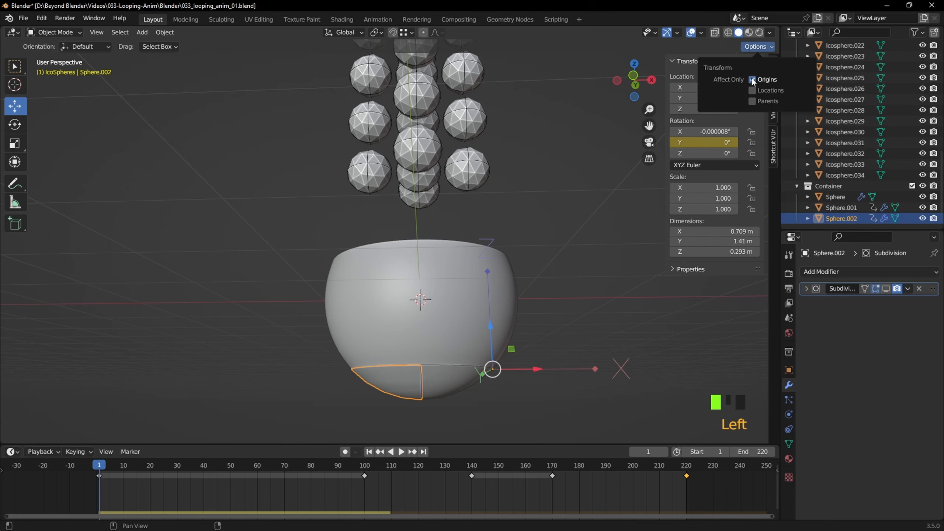
{"action": "left_click", "coordinate": [393, 32]}
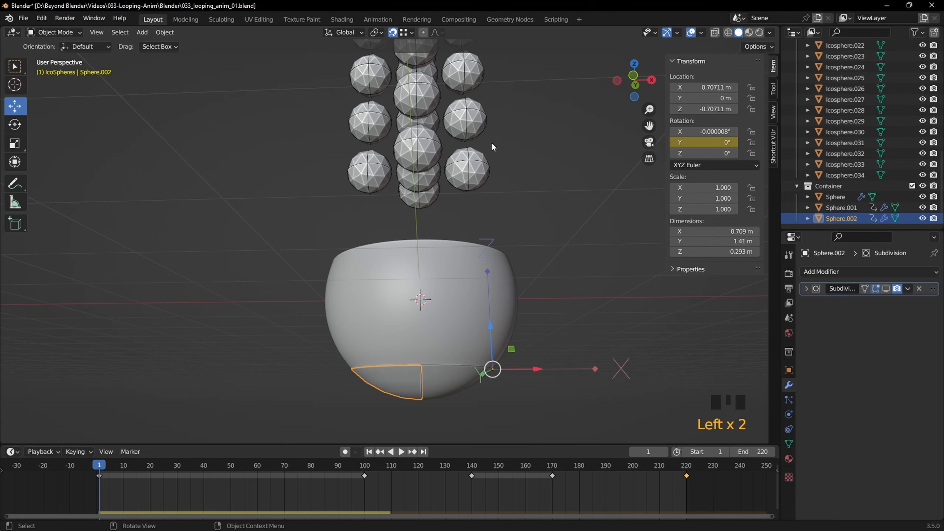
{"action": "key", "text": "KP_1"}
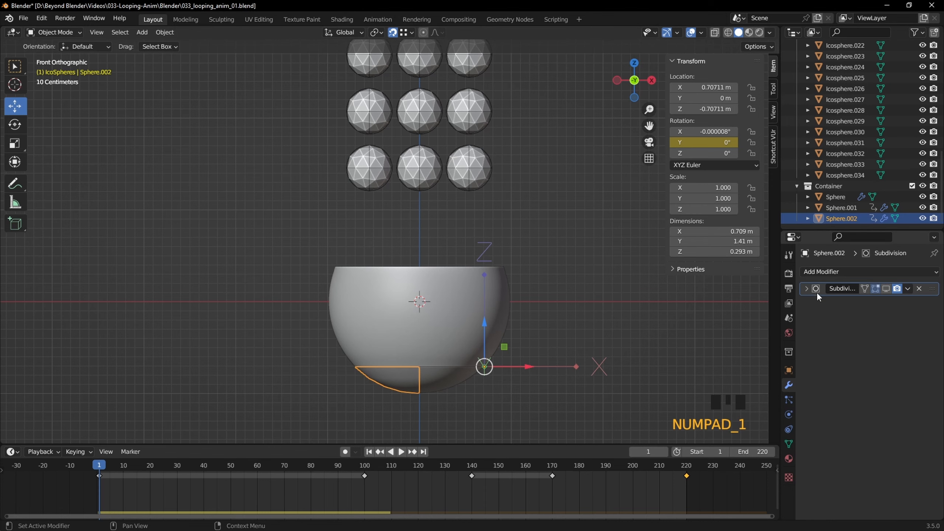
{"action": "scroll", "coordinate": [448, 373], "scroll_direction": "up", "scroll_amount": 4}
{"action": "middle_click_drag", "start_coordinate": [411, 379], "coordinate": [455, 158], "text": "shift"}
{"action": "scroll", "coordinate": [464, 270], "scroll_direction": "up", "scroll_amount": 3}
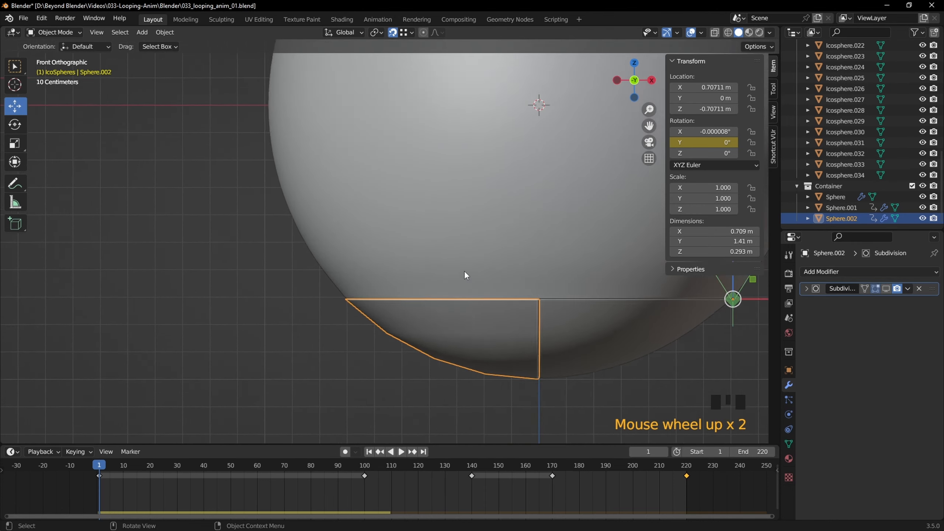
{"action": "key", "text": "KP_Divide"}
{"action": "scroll", "coordinate": [444, 223], "scroll_direction": "up", "scroll_amount": 1}
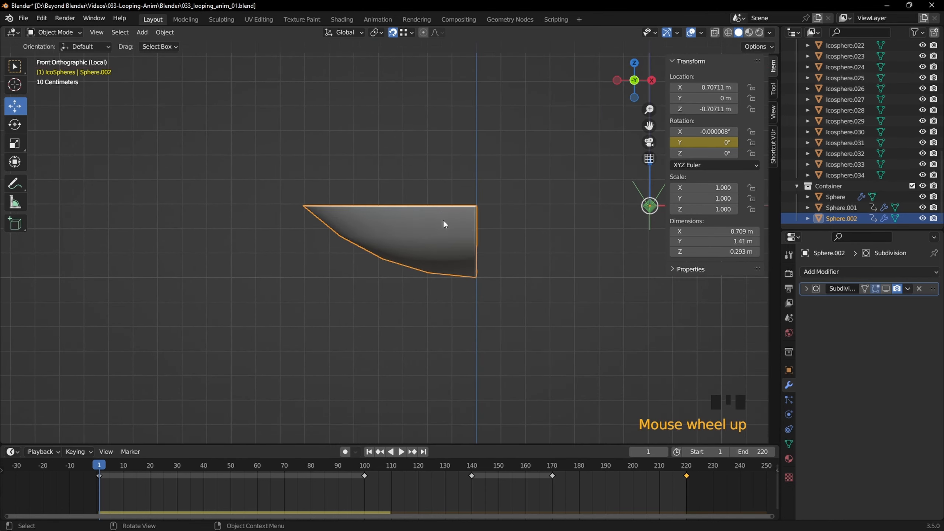
{"action": "middle_click_drag", "start_coordinate": [445, 224], "coordinate": [586, 249], "text": "shift"}
{"action": "left_click_drag", "start_coordinate": [586, 250], "coordinate": [176, 246]}
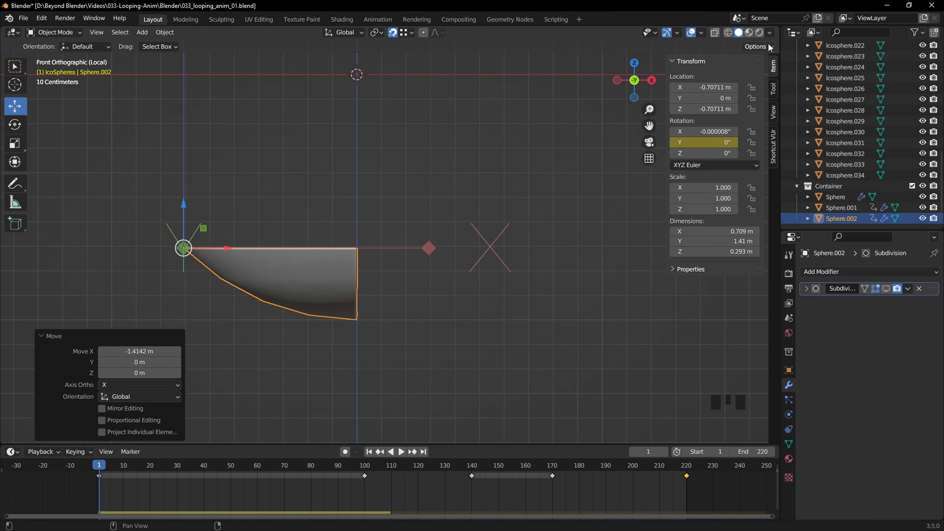
Step: Turn off Affect Only Origins and turn on the viewport display of the left door's Subdivision modifier
{"action": "left_click", "coordinate": [758, 47]}
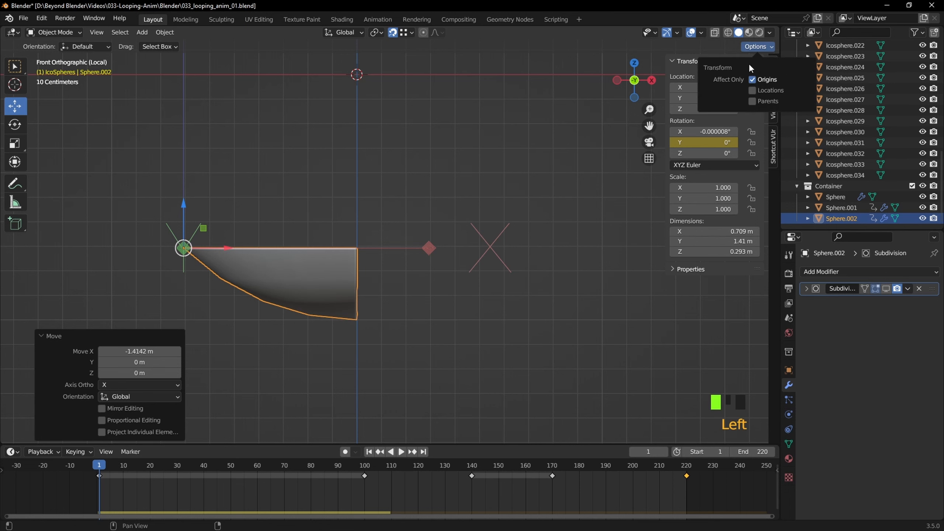
{"action": "left_click", "coordinate": [885, 289]}
{"action": "scroll", "coordinate": [189, 256], "scroll_direction": "up", "scroll_amount": 3}
{"action": "scroll", "coordinate": [315, 242], "scroll_direction": "down", "scroll_amount": 5}
{"action": "middle_click_drag", "start_coordinate": [432, 245], "coordinate": [359, 266], "text": "shift"}
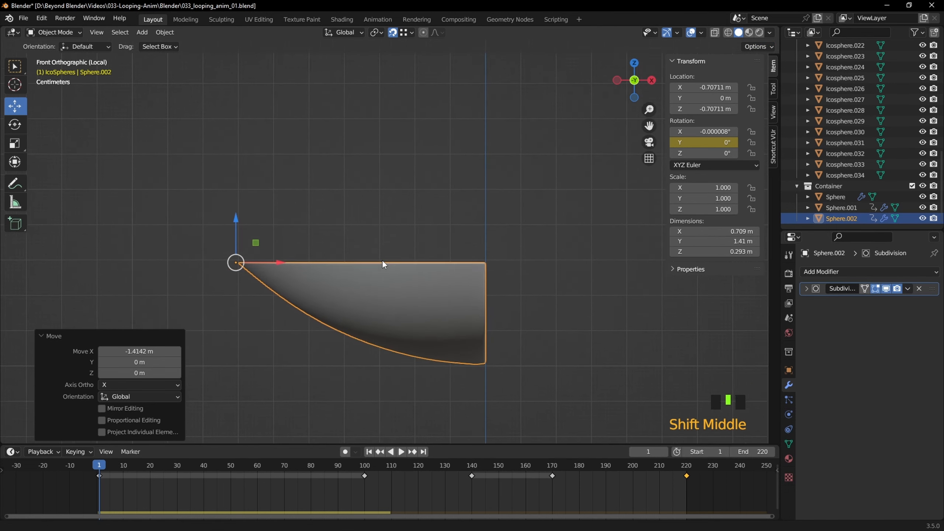
{"action": "scroll", "coordinate": [484, 258], "scroll_direction": "down", "scroll_amount": 2}
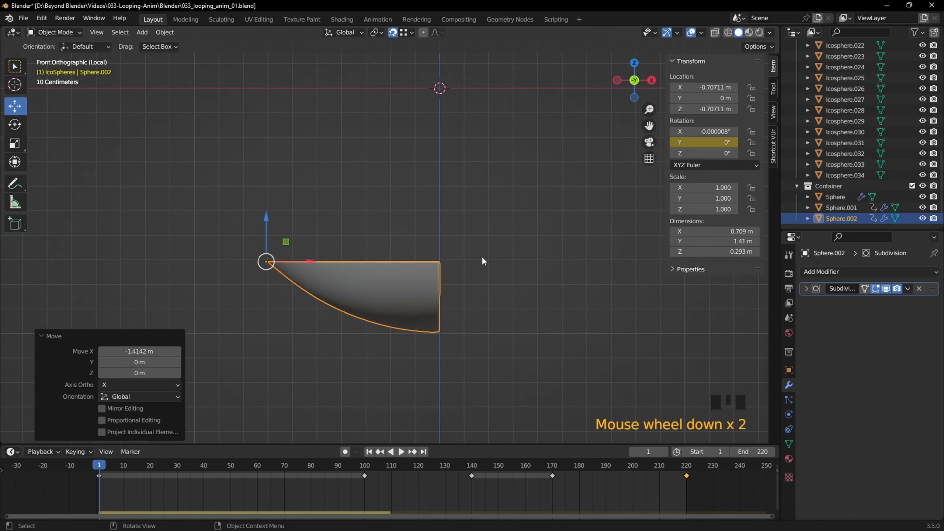
Step: Exit local view to bring back the whole bowl and deselect the left door
{"action": "key", "text": "slash"}
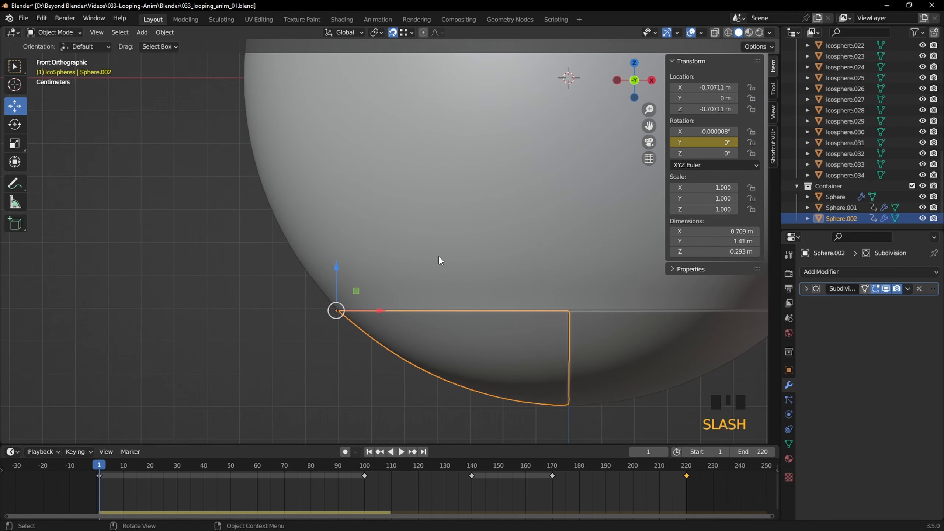
{"action": "left_click", "coordinate": [301, 358]}
{"action": "scroll", "coordinate": [397, 318], "scroll_direction": "down", "scroll_amount": 4}
{"action": "middle_click_drag", "start_coordinate": [455, 258], "coordinate": [388, 289], "text": "shift"}
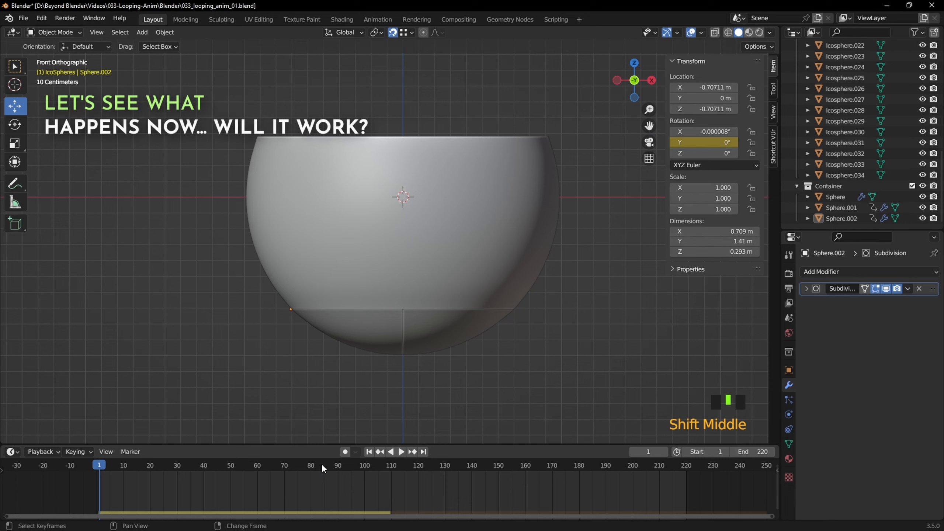
Step: Play the simulation from frame 1 to check how both doors open, and inspect it in wireframe shading
{"action": "key", "text": "shift+Left"}
{"action": "key", "text": "space"}
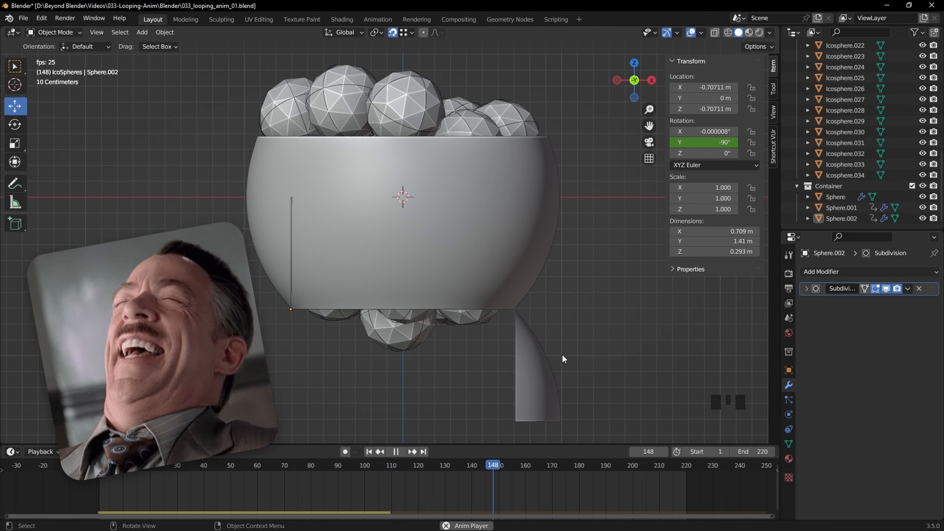
{"action": "key", "text": "space"}
{"action": "key", "text": "z"}
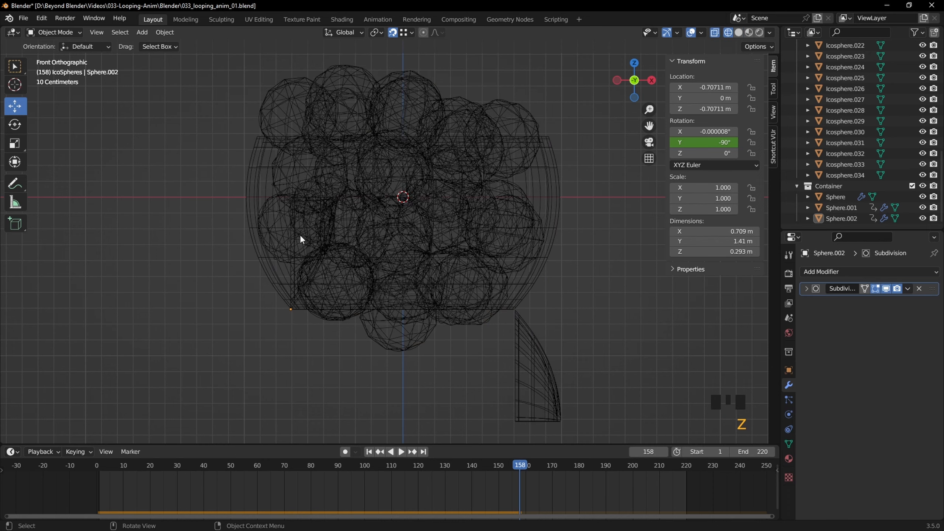
{"action": "key", "text": "shift+Left"}
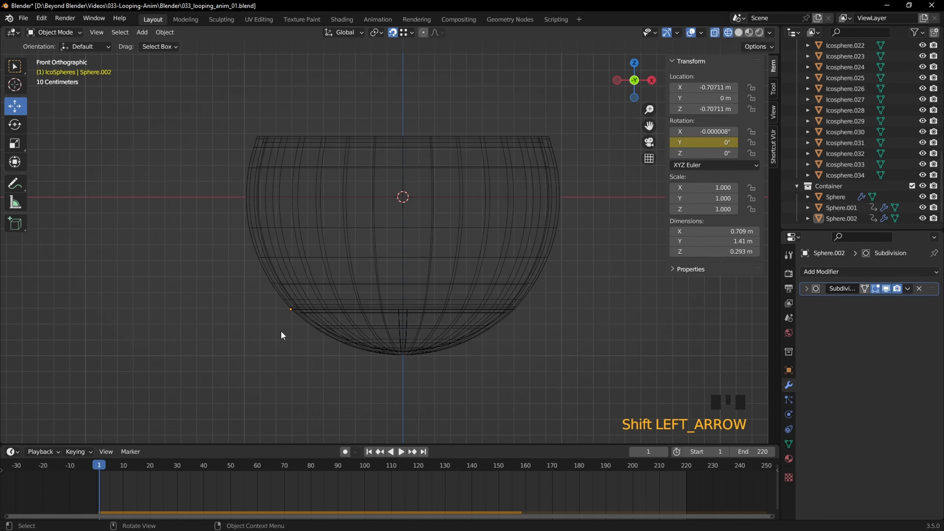
Step: At frame 140, set the left door's Y rotation to 90° and replace that single keyframe
{"action": "left_click_drag", "start_coordinate": [268, 460], "coordinate": [365, 468]}
{"action": "left_click", "coordinate": [349, 339]}
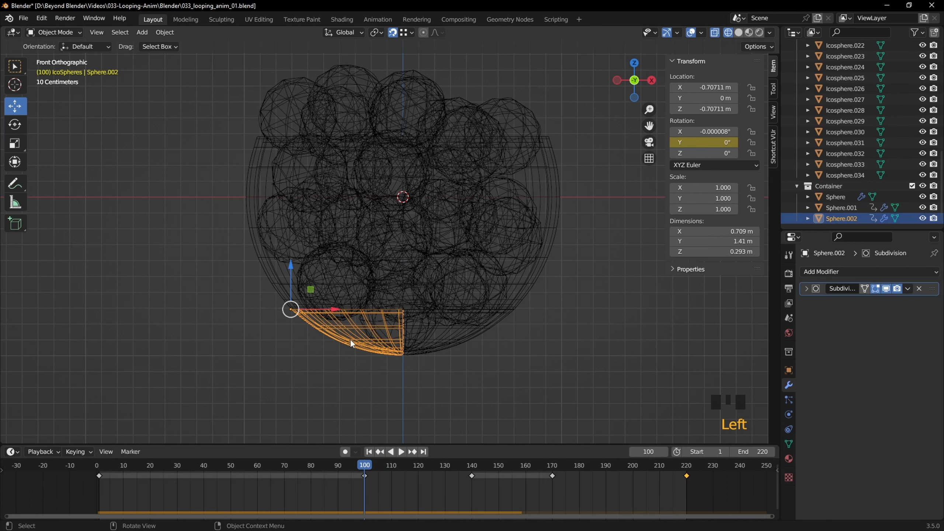
{"action": "scroll", "coordinate": [377, 394], "scroll_direction": "down", "scroll_amount": 1}
{"action": "left_click_drag", "start_coordinate": [428, 444], "coordinate": [436, 376]}
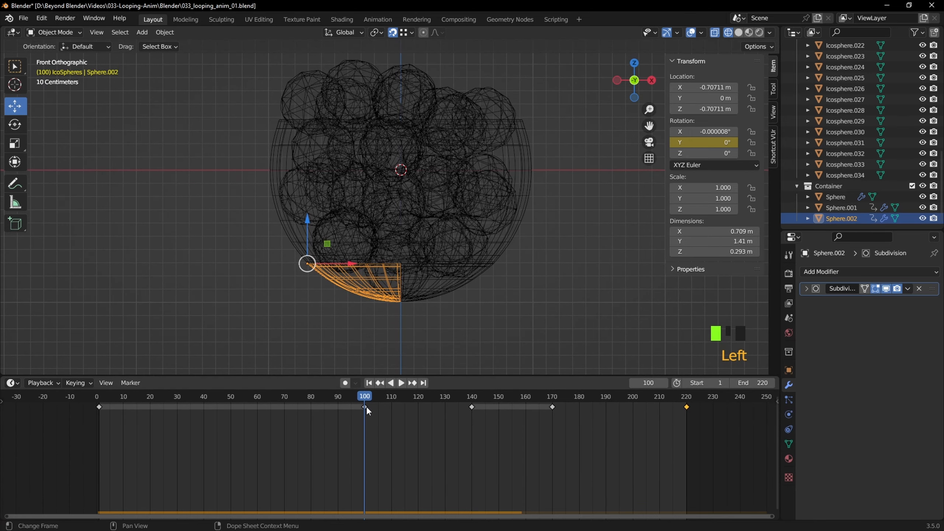
{"action": "left_click", "coordinate": [470, 406]}
{"action": "left_click", "coordinate": [472, 396]}
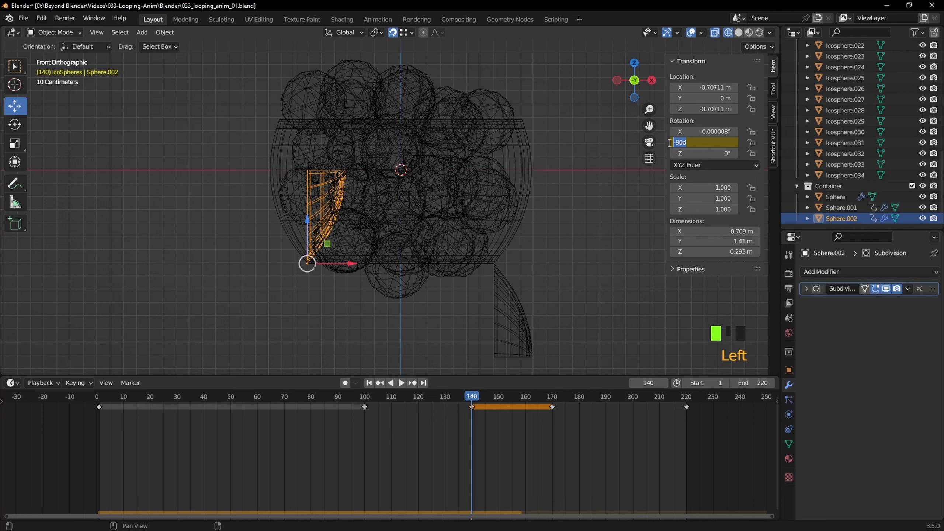
{"action": "key", "text": "Return"}
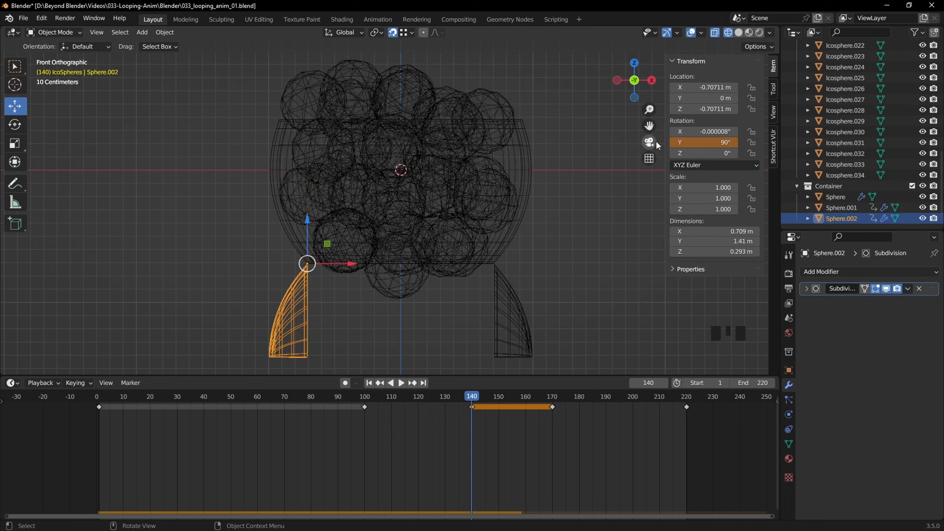
{"action": "right_click", "coordinate": [692, 142]}
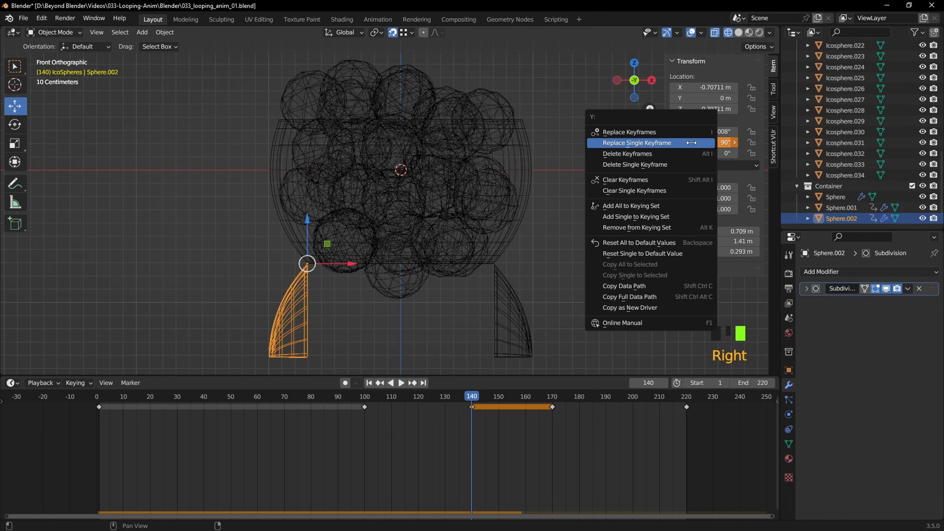
{"action": "left_click", "coordinate": [641, 143]}
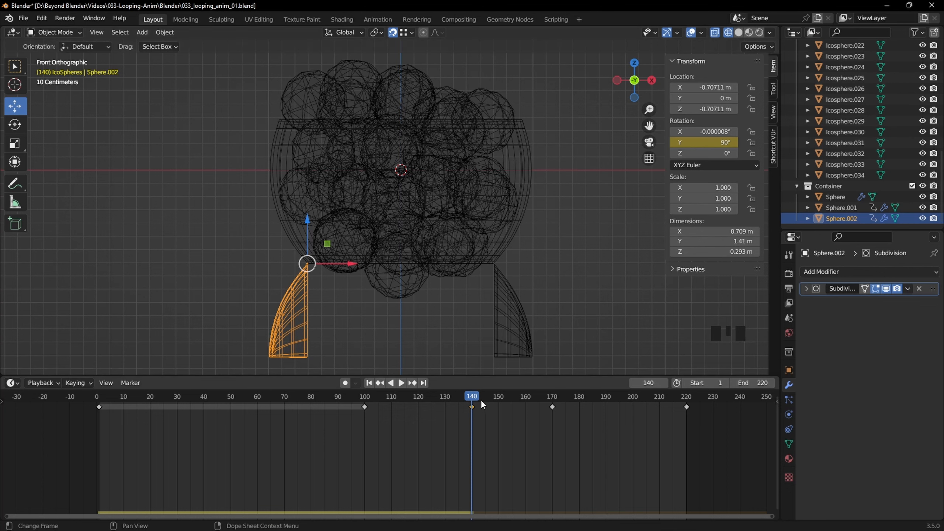
Step: At frame 170, set the left door's Y rotation to 90° and replace that single keyframe
{"action": "left_click_drag", "start_coordinate": [481, 400], "coordinate": [539, 395]}
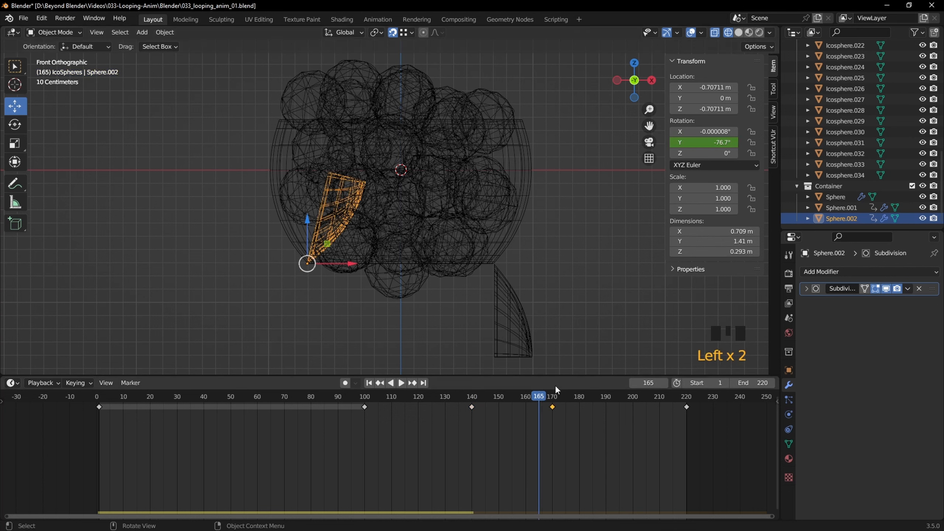
{"action": "mouse_move", "coordinate": [555, 395]}
{"action": "left_mouse_down"}
{"action": "mouse_move", "coordinate": [546, 397]}
{"action": "mouse_move", "coordinate": [553, 399]}
{"action": "left_mouse_up"}
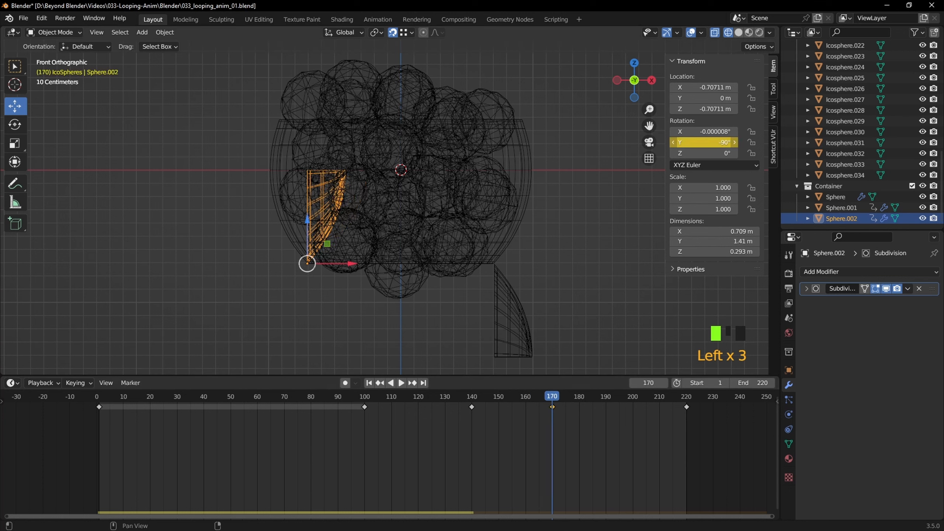
{"action": "left_click", "coordinate": [711, 142]}
{"action": "type", "text": "90"}
{"action": "key", "text": "Return"}
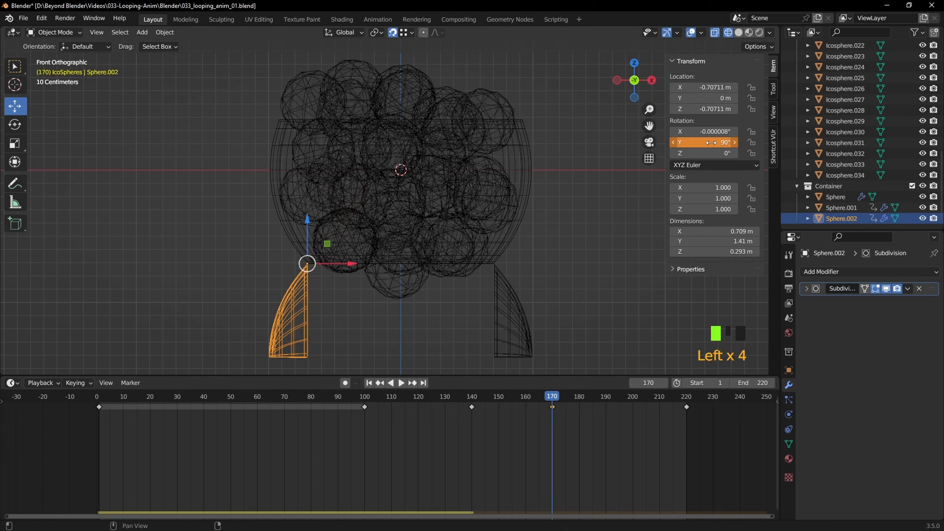
{"action": "right_click", "coordinate": [712, 143]}
{"action": "left_click", "coordinate": [674, 142]}
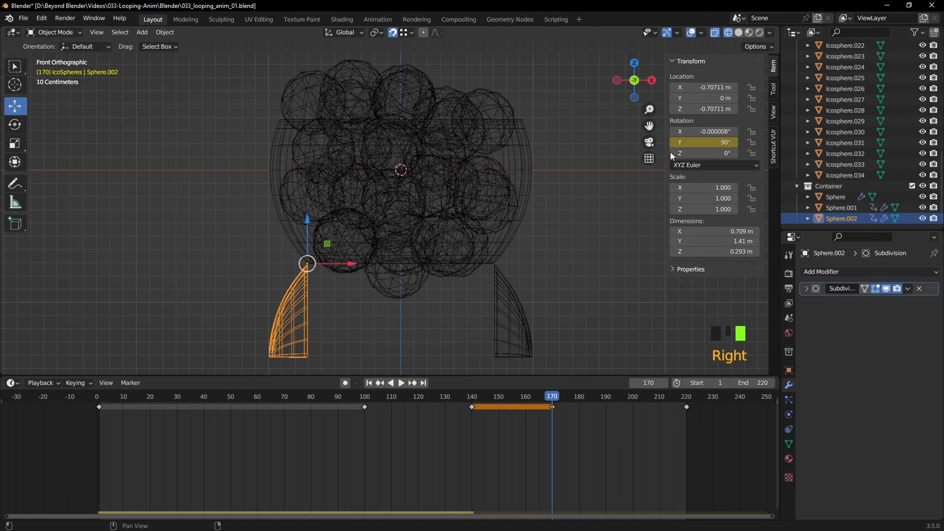
Step: Scrub back to frame 85, deselect the left door and return the viewport to solid shading
{"action": "left_click_drag", "start_coordinate": [557, 399], "coordinate": [323, 401]}
{"action": "left_click", "coordinate": [540, 303]}
{"action": "key", "text": "z"}
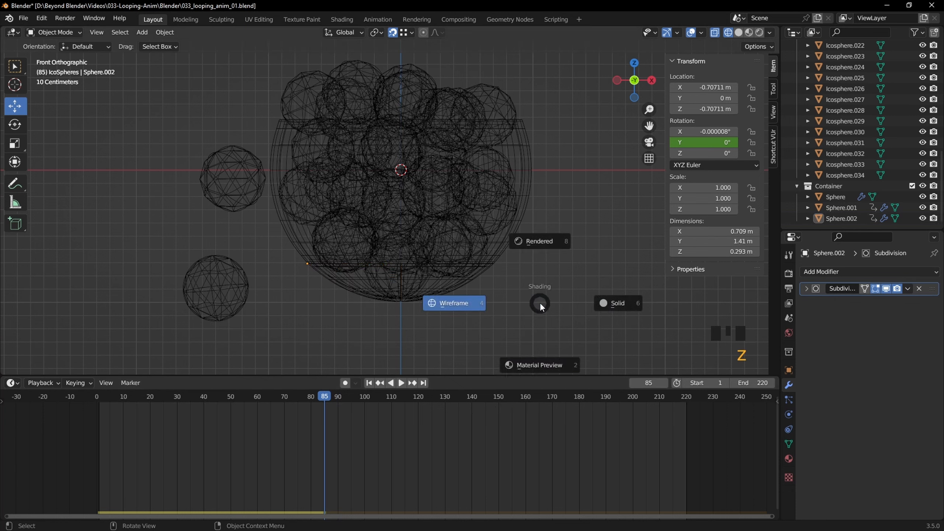
{"action": "left_click", "coordinate": [624, 304]}
Step: Play the simulation from frame 1 to check that both doors open outward, and inspect the filled bowl from above
{"action": "key", "text": "space"}
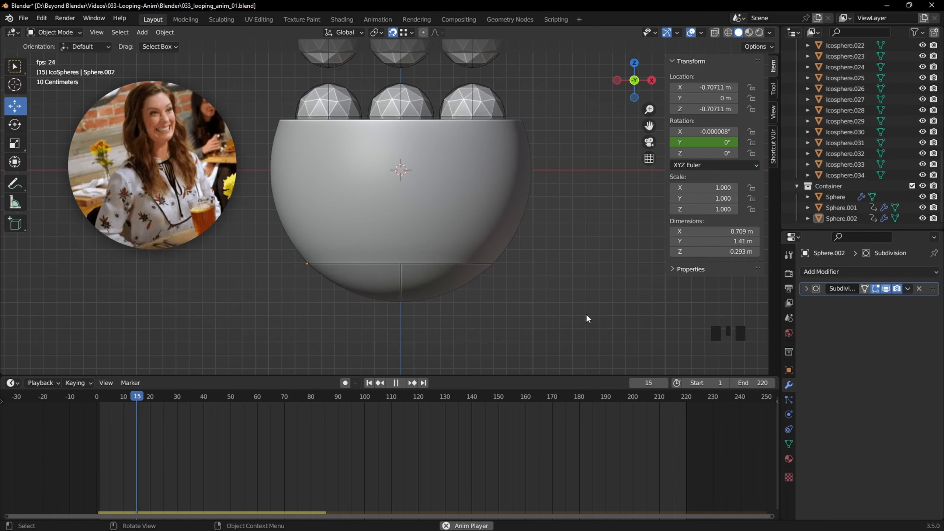
{"action": "key", "text": "space"}
{"action": "key", "text": "shift+Left"}
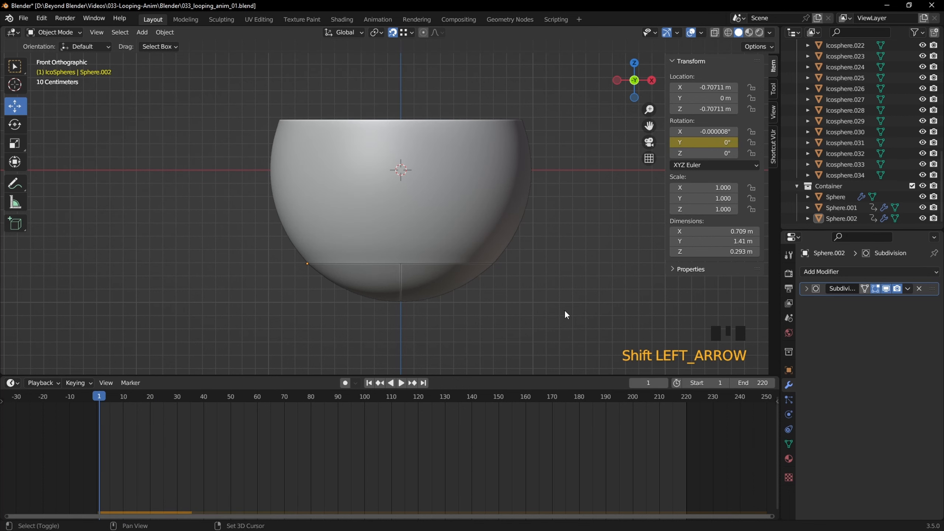
{"action": "scroll", "coordinate": [550, 266], "scroll_direction": "down", "scroll_amount": 5}
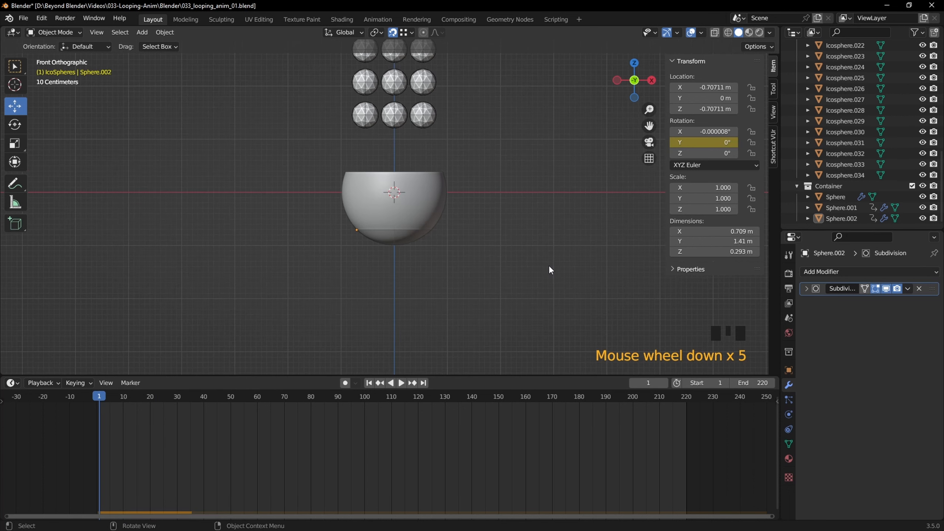
{"action": "key", "text": "space"}
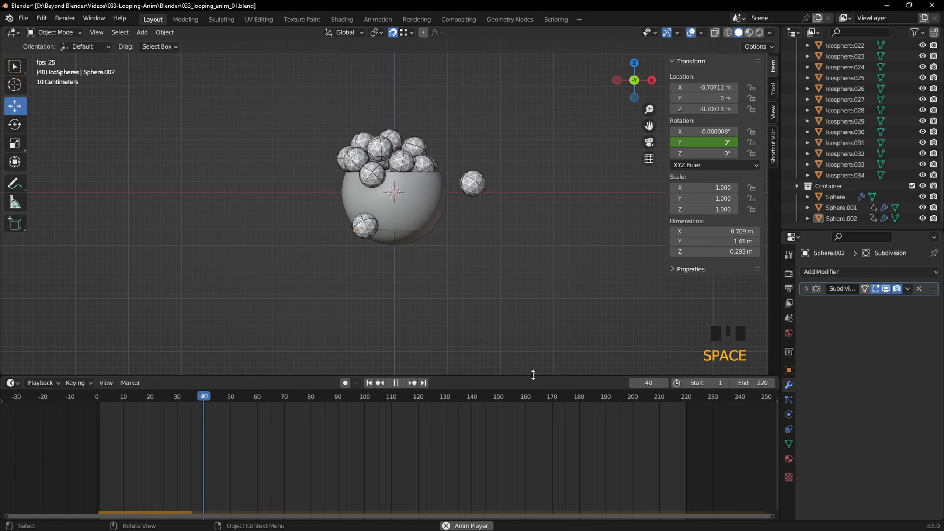
{"action": "left_click_drag", "start_coordinate": [533, 376], "coordinate": [532, 459]}
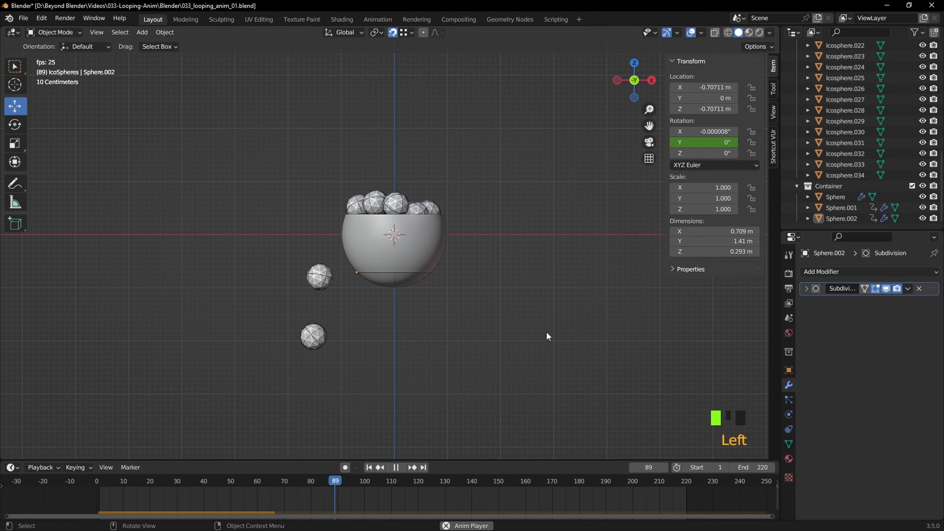
{"action": "scroll", "coordinate": [537, 331], "scroll_direction": "up", "scroll_amount": 3}
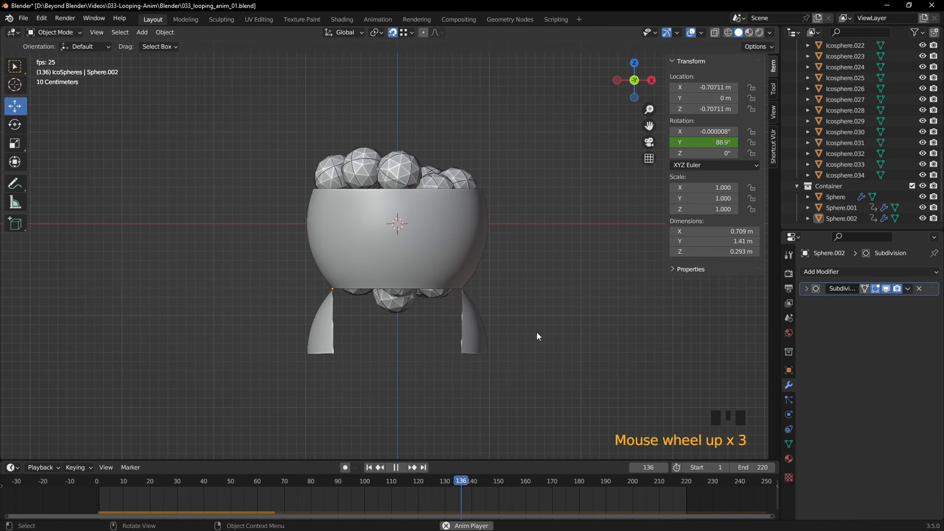
{"action": "key", "text": "space"}
{"action": "middle_click_drag", "start_coordinate": [560, 331], "coordinate": [477, 367]}
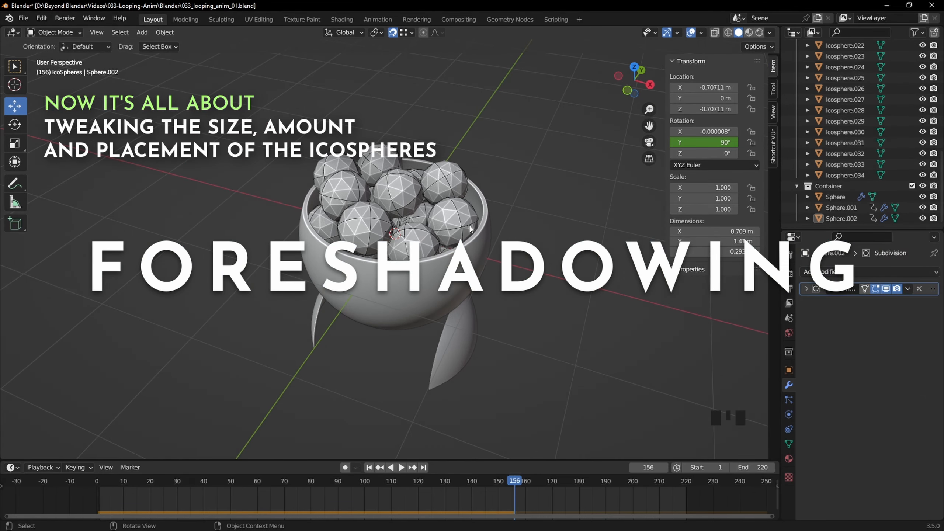
Step: At frame 1, select the whole stack of icospheres above the bowl and save the file
{"action": "key", "text": "shift+Left"}
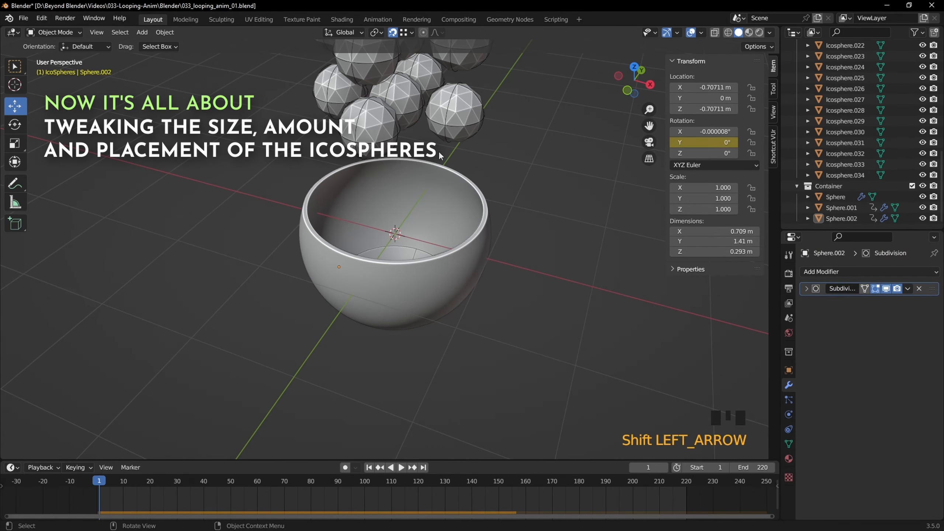
{"action": "left_click", "coordinate": [410, 108]}
{"action": "scroll", "coordinate": [431, 107], "scroll_direction": "down", "scroll_amount": 3}
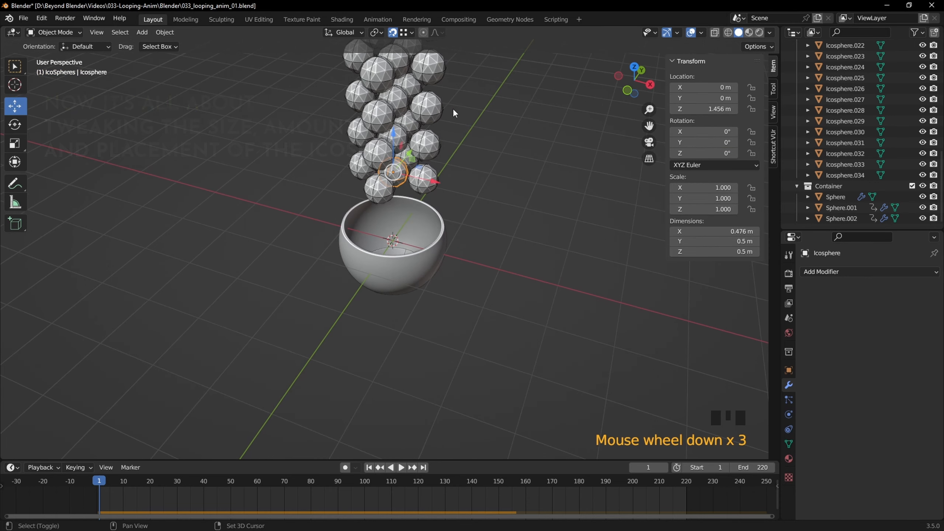
{"action": "middle_click_drag", "start_coordinate": [453, 107], "coordinate": [473, 184], "text": "shift"}
{"action": "scroll", "coordinate": [466, 197], "scroll_direction": "down", "scroll_amount": 2}
{"action": "left_click", "coordinate": [472, 184]}
{"action": "left_click_drag", "start_coordinate": [314, 75], "coordinate": [433, 309]}
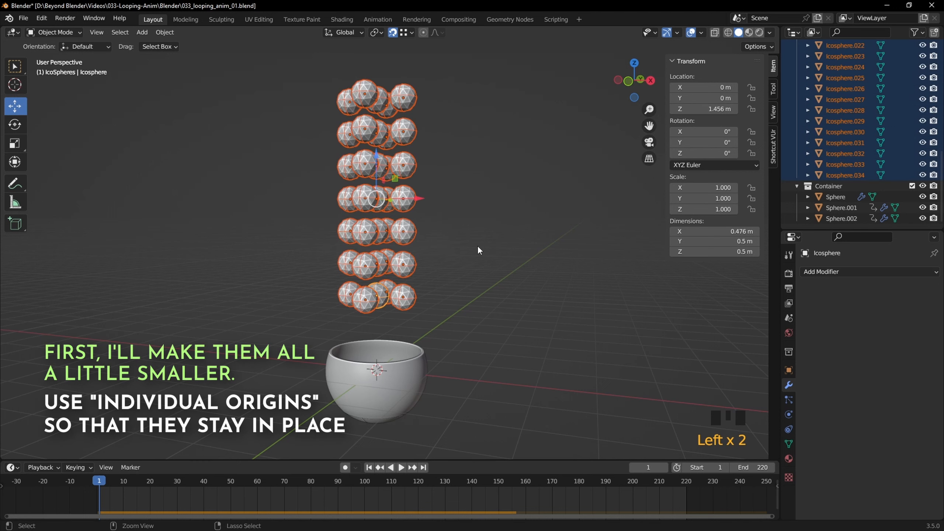
{"action": "key", "text": "ctrl+s"}
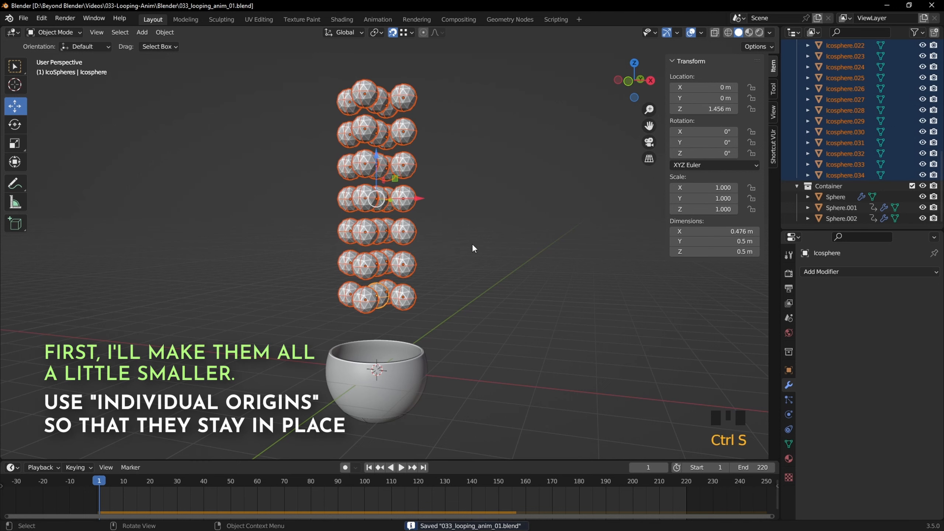
Step: Enter Edit Mode for all the icospheres, turn off snapping and set the transform pivot point to Individual Origins
{"action": "key", "text": "Tab"}
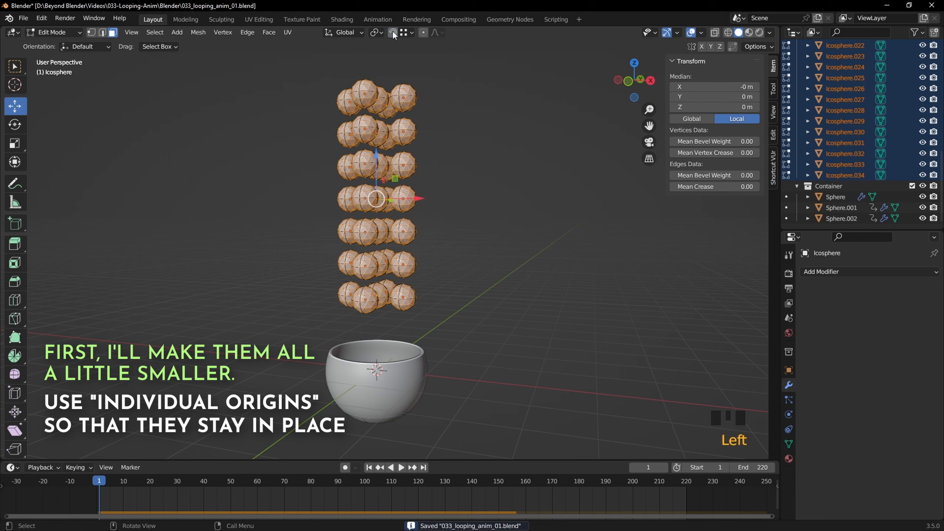
{"action": "left_click", "coordinate": [378, 32]}
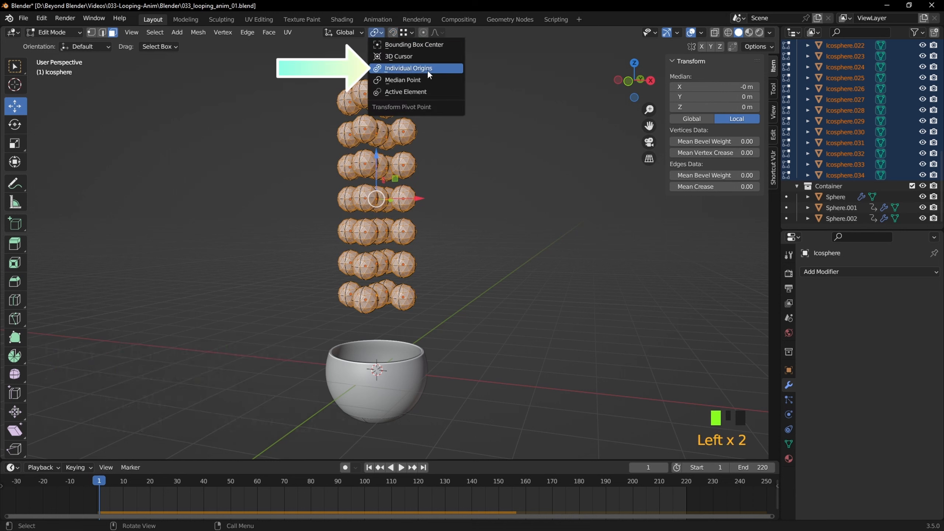
{"action": "left_click", "coordinate": [402, 69]}
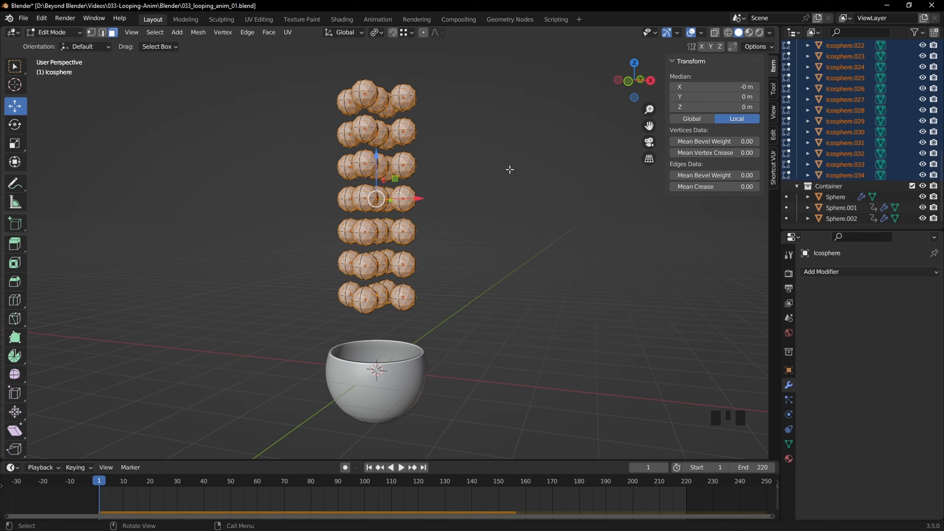
Step: Scale all the icosphere meshes in place to about 0.911, leave Edit Mode and deselect them
{"action": "key", "text": "a"}
{"action": "key", "text": "a"}
{"action": "key", "text": "s"}
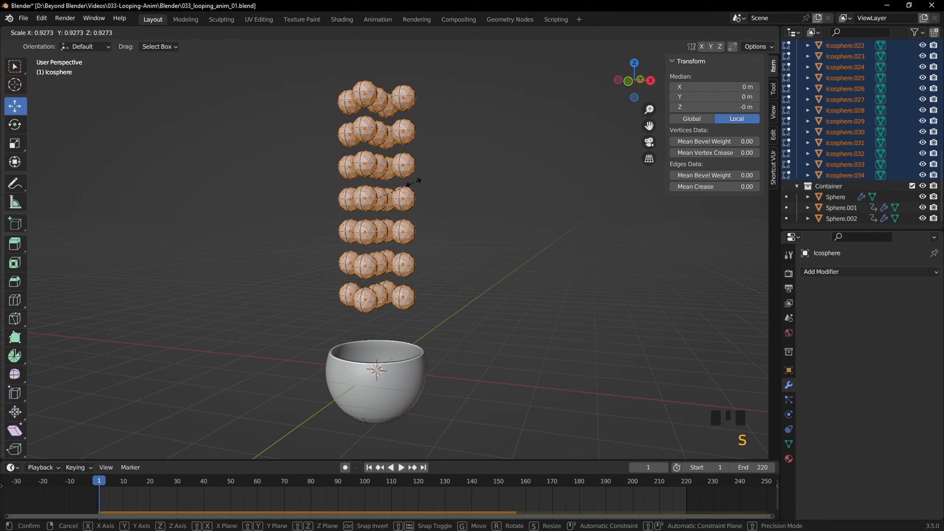
{"action": "left_click", "coordinate": [390, 187]}
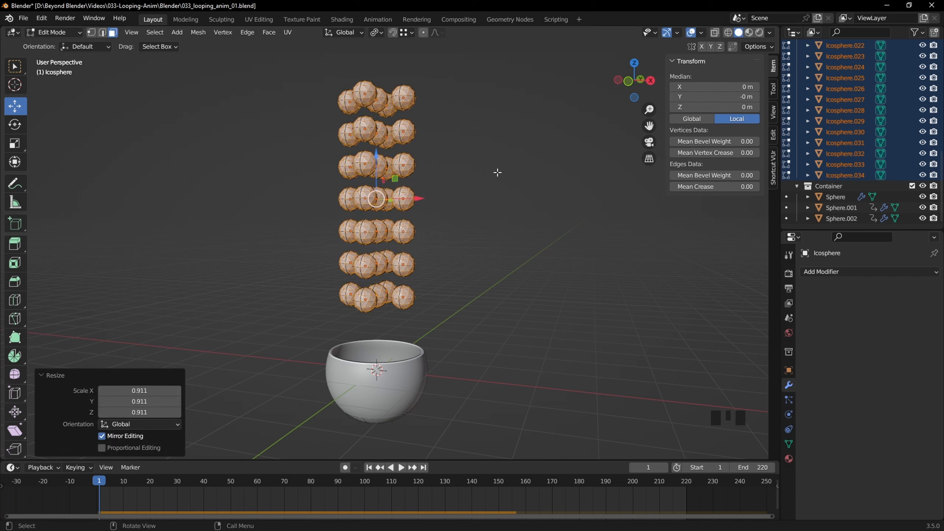
{"action": "key", "text": "Tab"}
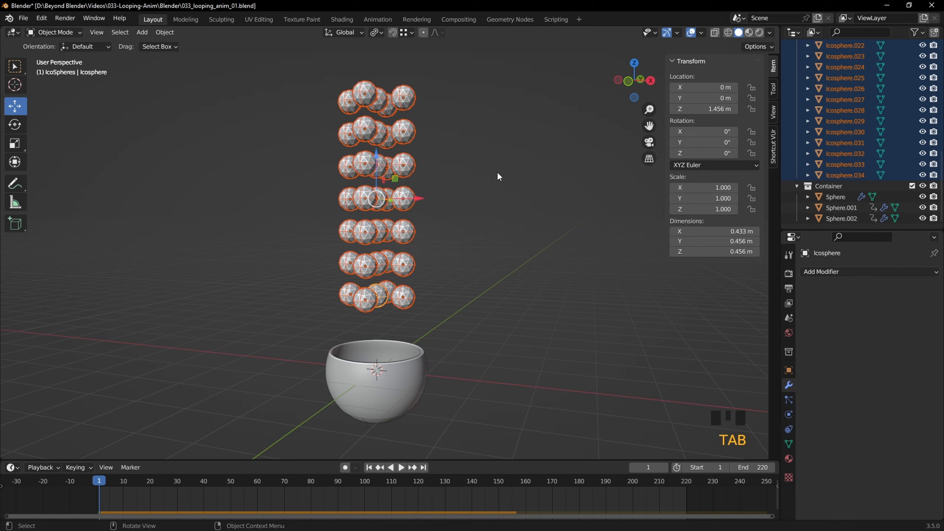
{"action": "left_click", "coordinate": [497, 171]}
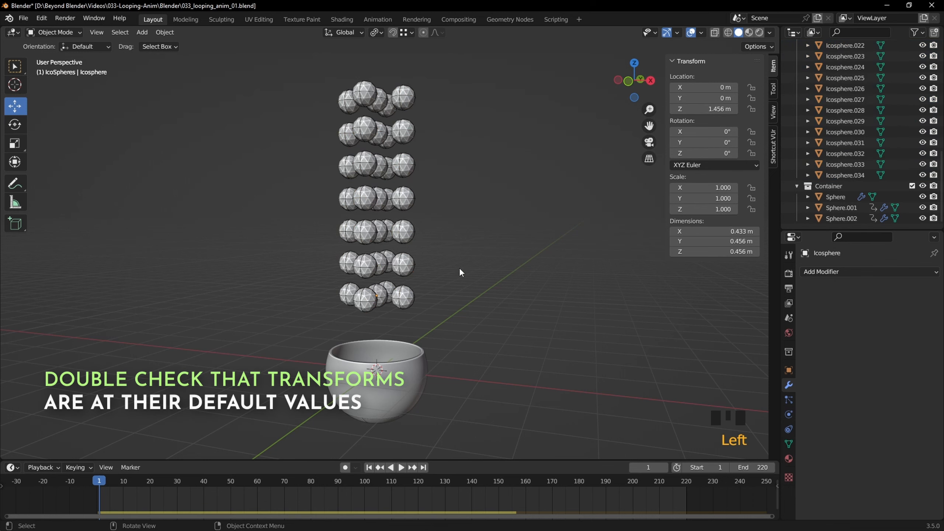
Step: Select each bottom door and one of the lowest icospheres in turn to check their transform values
{"action": "middle_click_drag", "start_coordinate": [435, 346], "coordinate": [412, 355]}
{"action": "left_click", "coordinate": [410, 387]}
{"action": "left_click", "coordinate": [411, 355]}
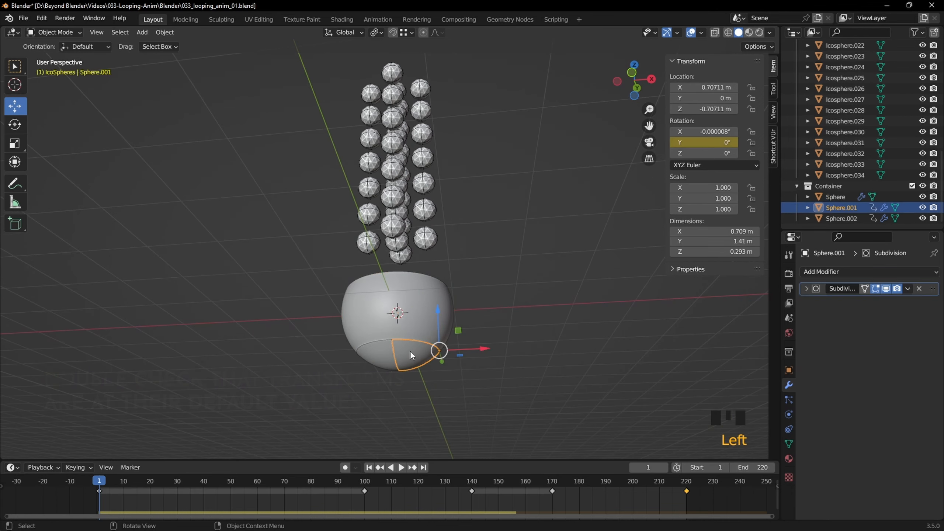
{"action": "left_click", "coordinate": [380, 358]}
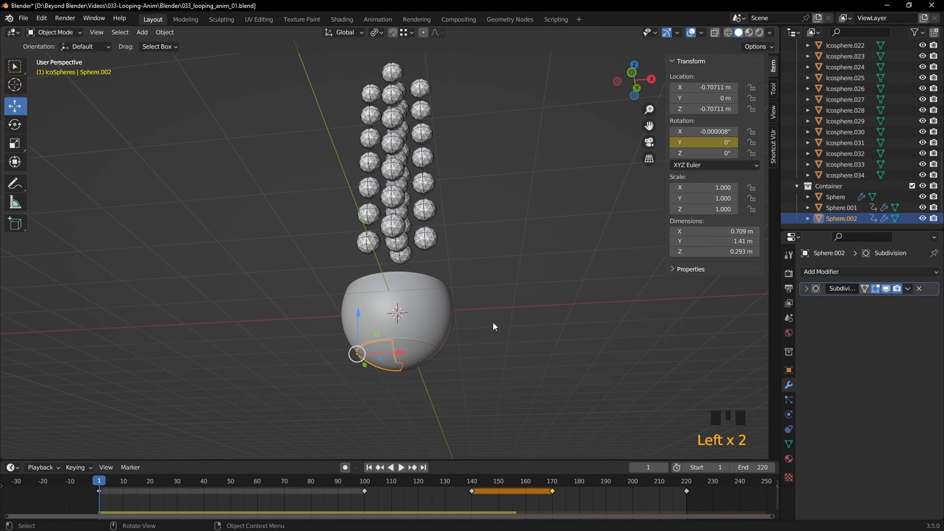
{"action": "left_click", "coordinate": [406, 253]}
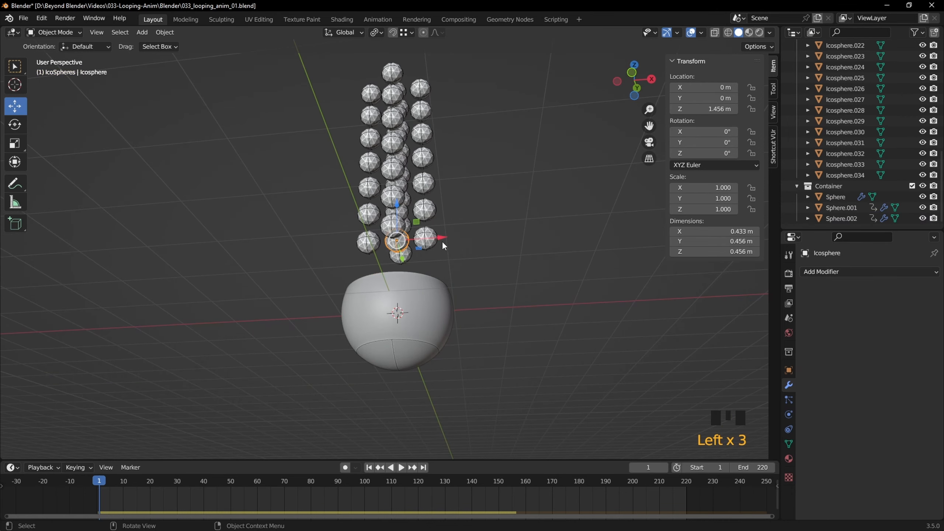
Step: Play the simulation from frame 1 and examine how the icospheres behave at the opened bottom doors
{"action": "middle_click_drag", "start_coordinate": [547, 226], "coordinate": [546, 245]}
{"action": "key", "text": "space"}
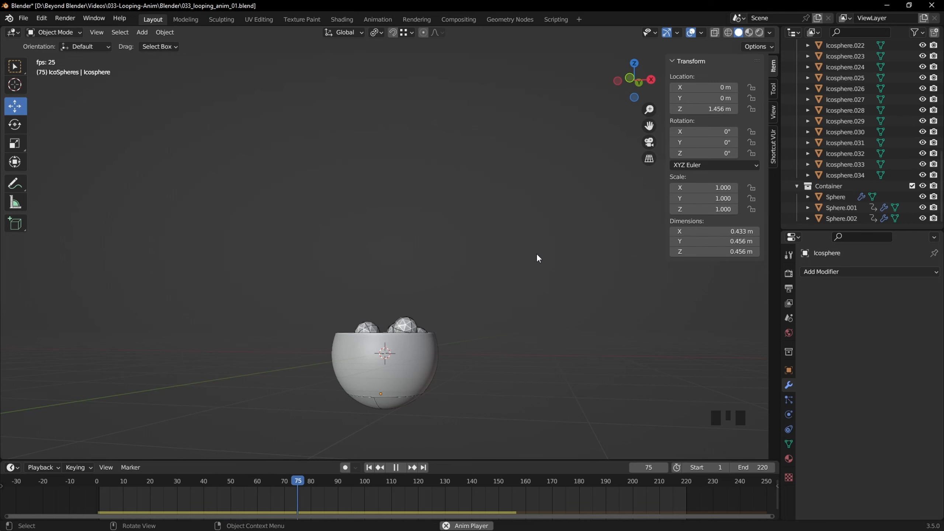
{"action": "middle_click_drag", "start_coordinate": [537, 255], "coordinate": [552, 181], "text": "shift"}
{"action": "scroll", "coordinate": [552, 194], "scroll_direction": "up", "scroll_amount": 2}
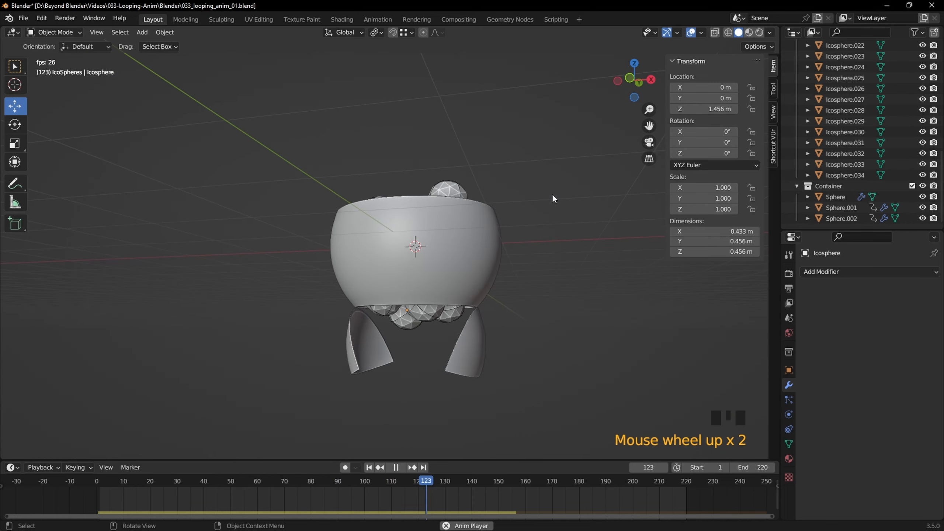
{"action": "middle_click_drag", "start_coordinate": [549, 216], "coordinate": [479, 193]}
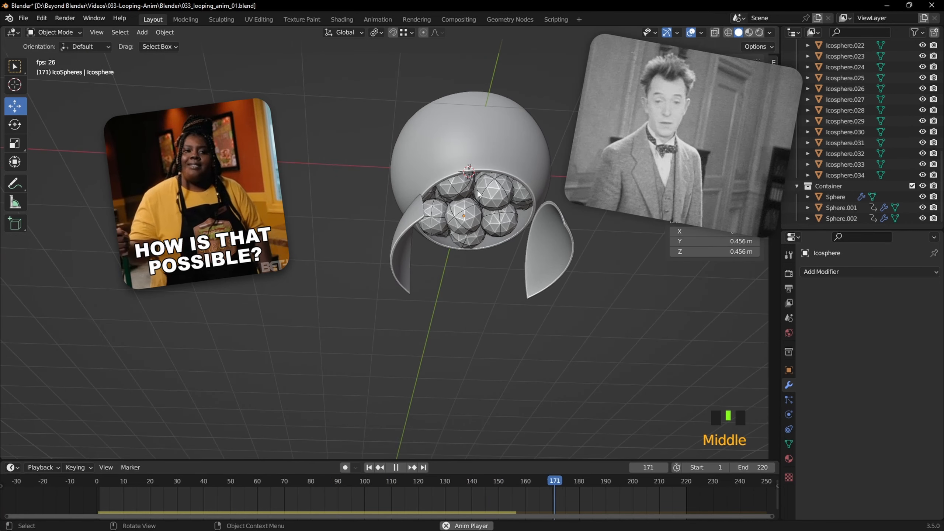
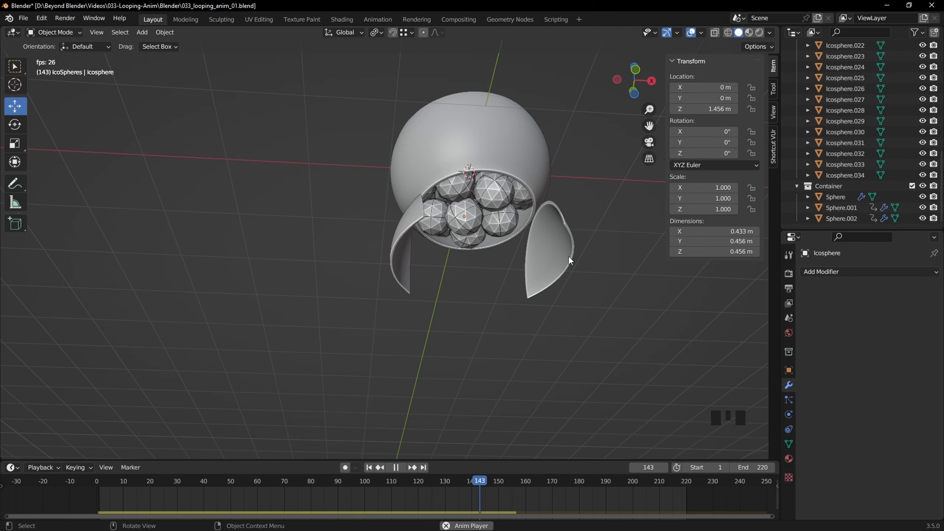
{"action": "key", "text": "space"}
Step: Check the bowl's rigid body settings, then enable the Animated rigid body option for both bottom doors and deselect them
{"action": "middle_click_drag", "start_coordinate": [573, 252], "coordinate": [513, 275]}
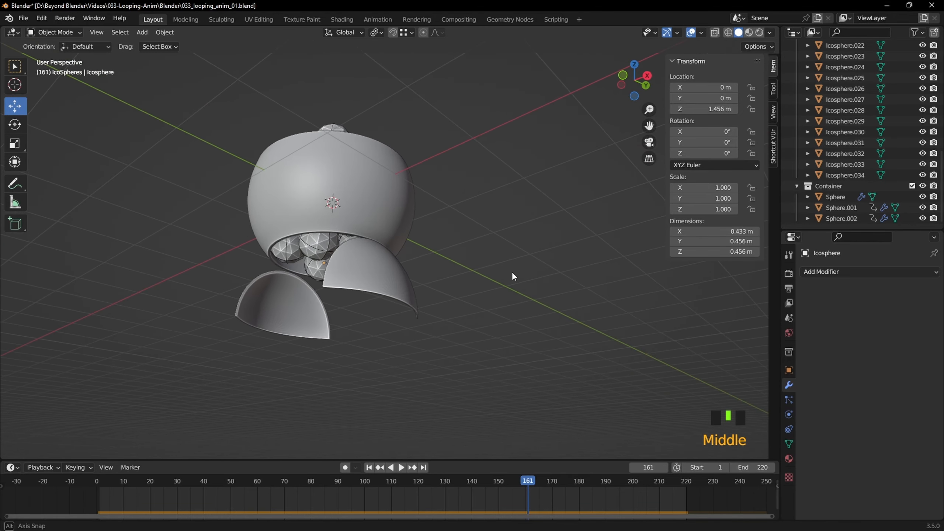
{"action": "left_click", "coordinate": [389, 190]}
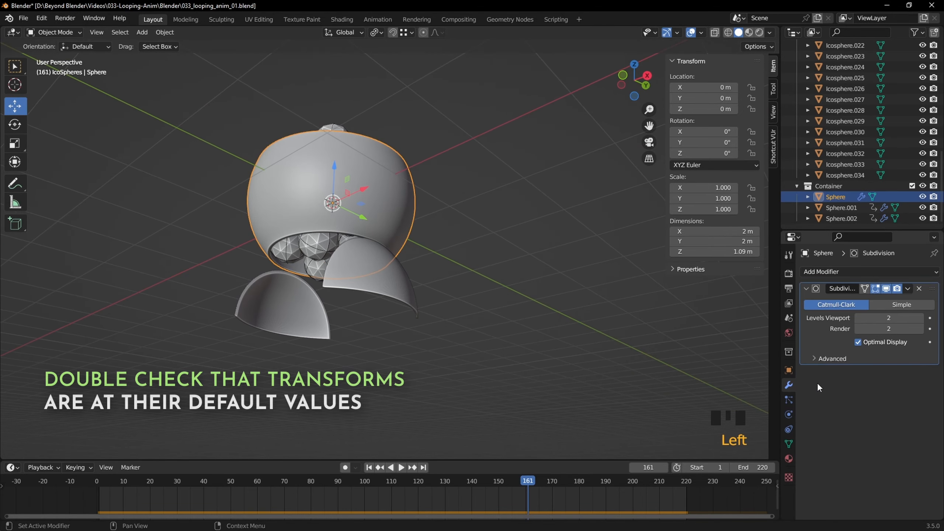
{"action": "left_click", "coordinate": [789, 401]}
{"action": "left_click", "coordinate": [788, 415]}
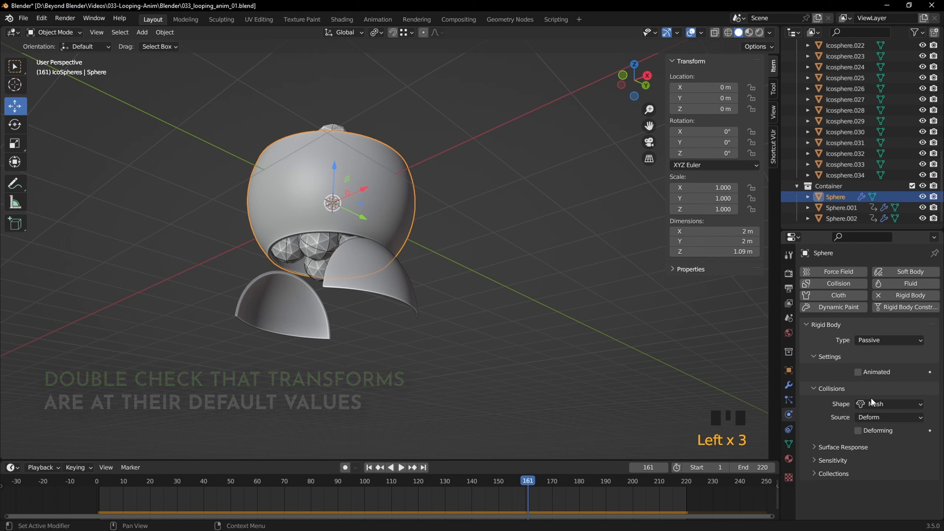
{"action": "left_click", "coordinate": [374, 280]}
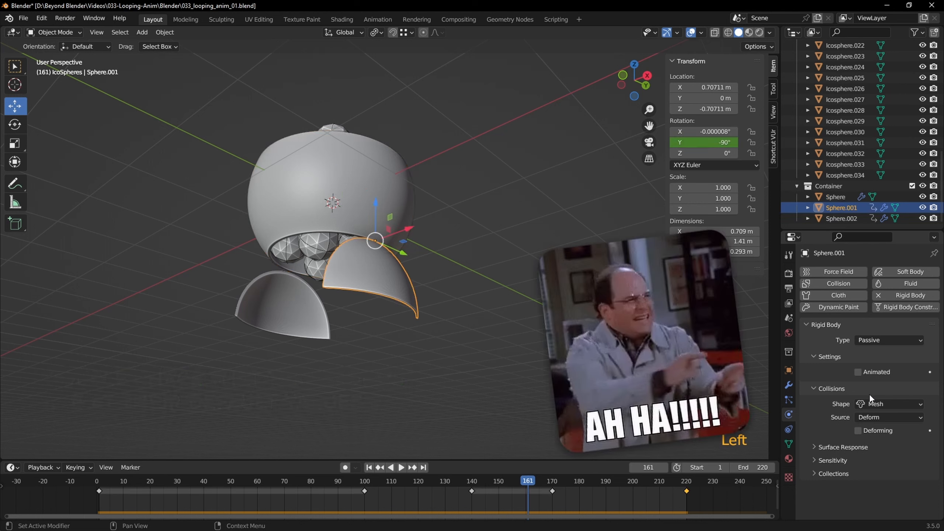
{"action": "left_click", "coordinate": [859, 371]}
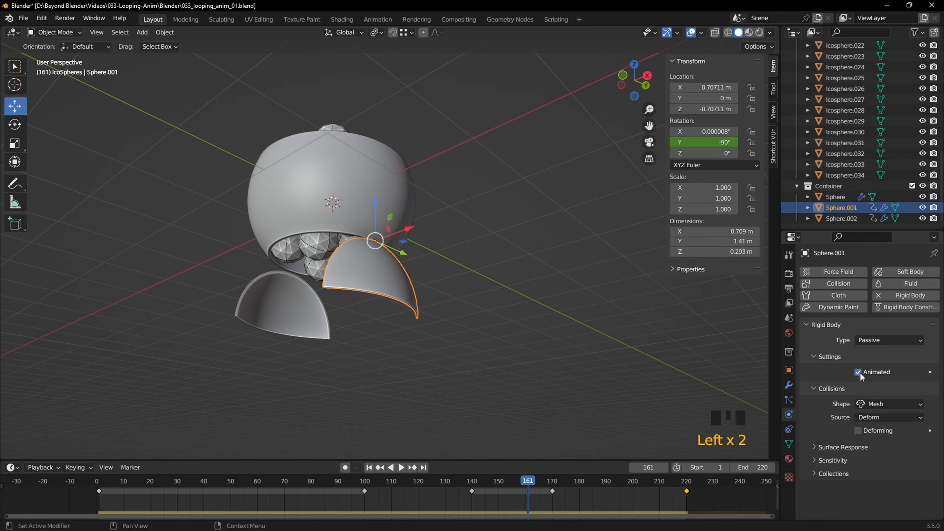
{"action": "left_click", "coordinate": [291, 315]}
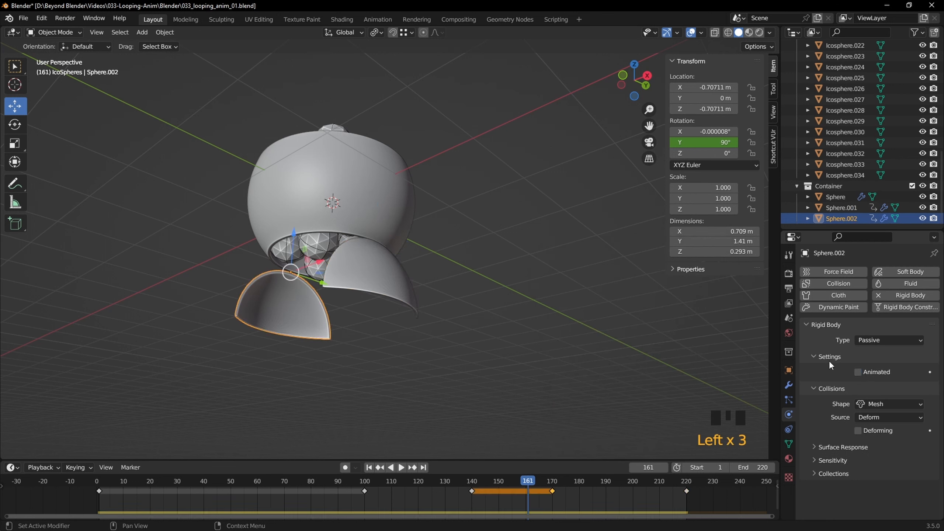
{"action": "left_click", "coordinate": [858, 372]}
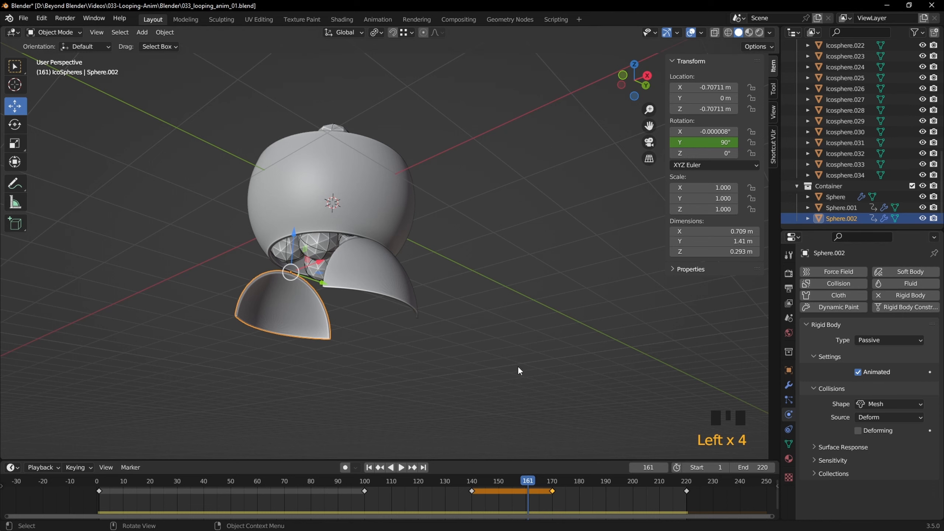
{"action": "left_click", "coordinate": [452, 365]}
Step: Replay the simulation from frame 1 to examine how the icospheres fill the bowl with the doors animated
{"action": "key", "text": "shift+Left"}
{"action": "key", "text": "space"}
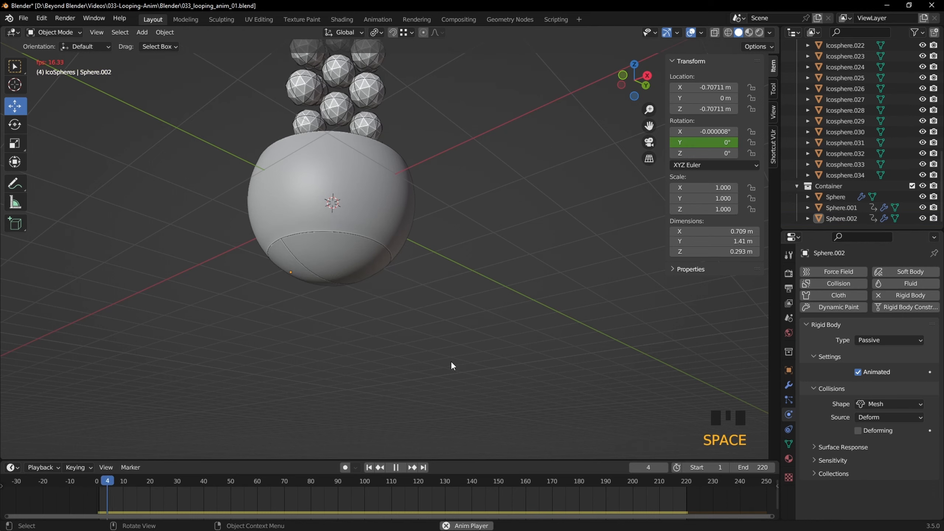
{"action": "middle_click_drag", "start_coordinate": [451, 274], "coordinate": [473, 290]}
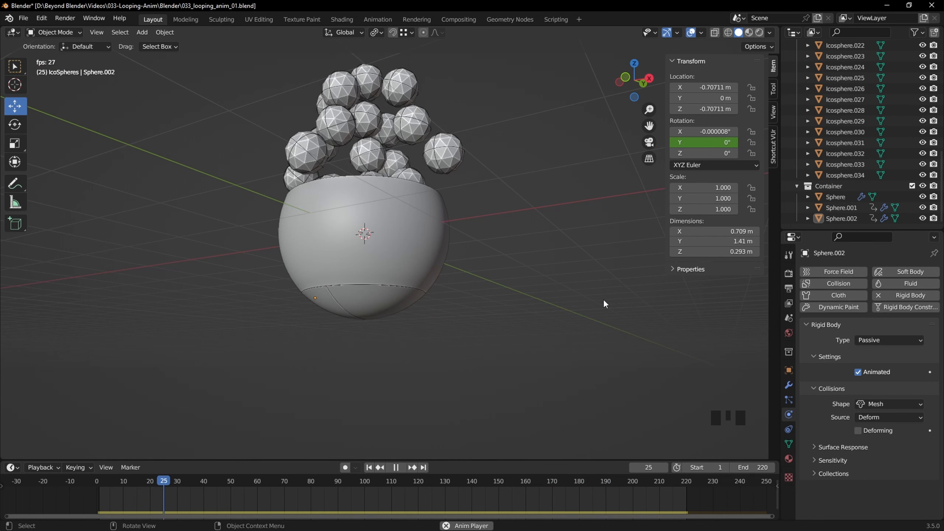
{"action": "key", "text": "space"}
{"action": "key", "text": "space"}
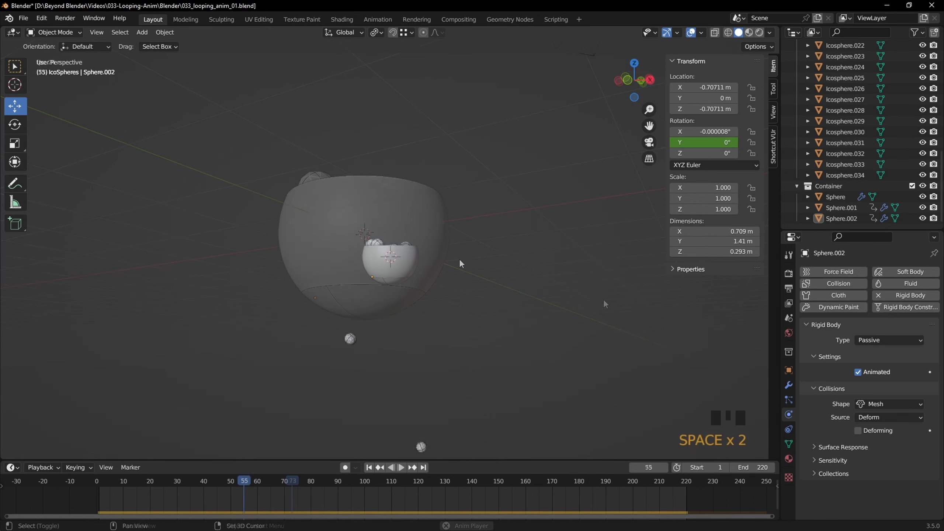
Step: At frame 1, delete the top layer of icospheres from the stack above the bowl
{"action": "key", "text": "shift+Left"}
{"action": "middle_click_drag", "start_coordinate": [603, 299], "coordinate": [477, 149]}
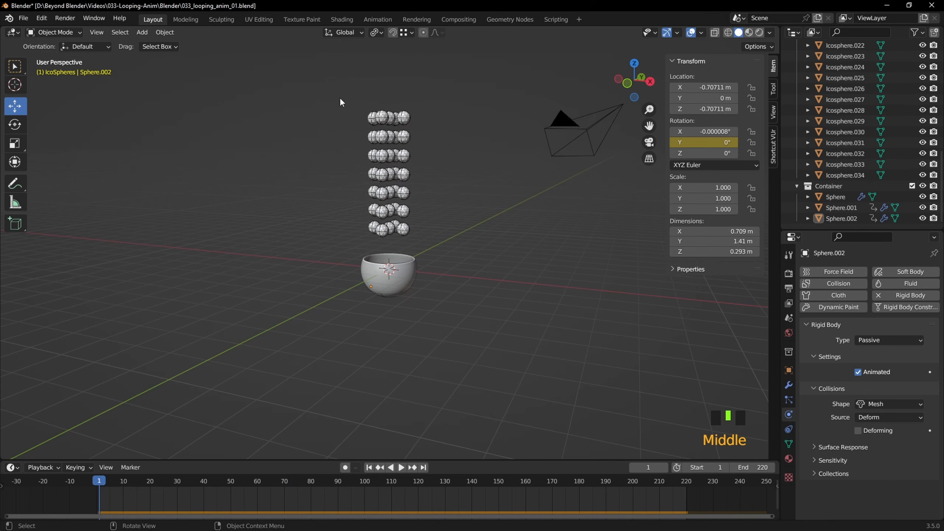
{"action": "left_click_drag", "start_coordinate": [339, 98], "coordinate": [442, 120]}
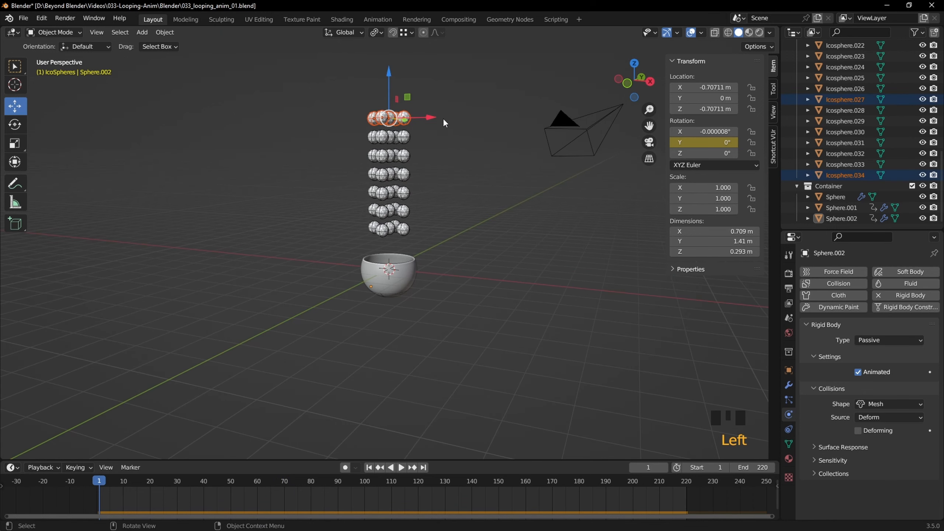
{"action": "key", "text": "Delete"}
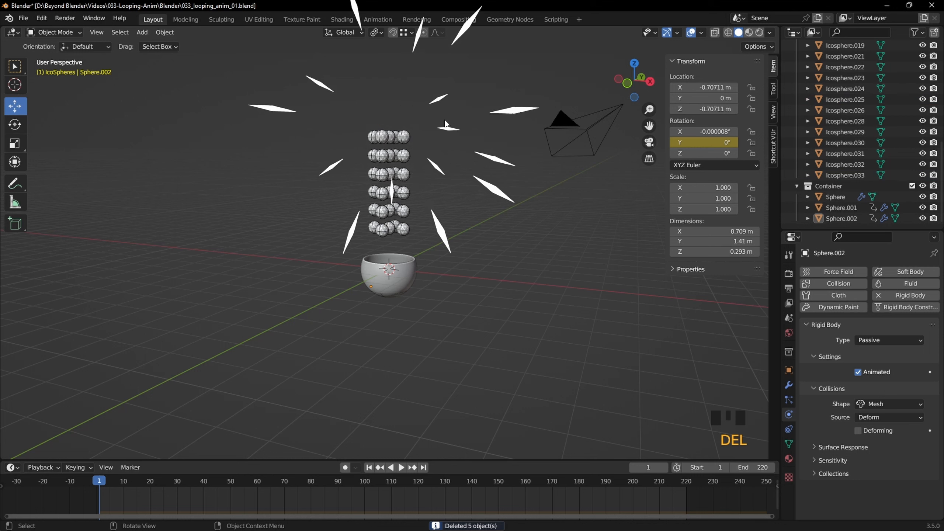
Step: Play the simulation to examine the reduced stack landing in the bowl and dropping out through the doors
{"action": "middle_click_drag", "start_coordinate": [444, 118], "coordinate": [458, 169]}
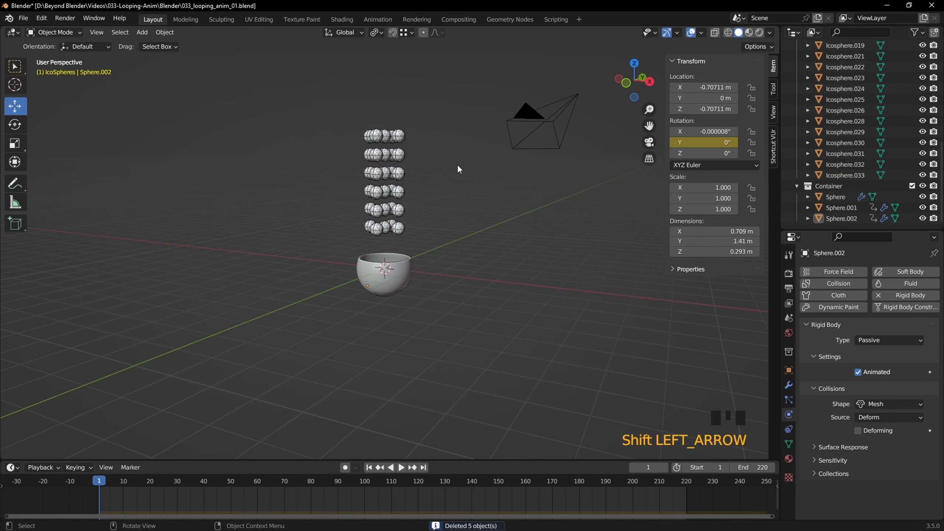
{"action": "key", "text": "space"}
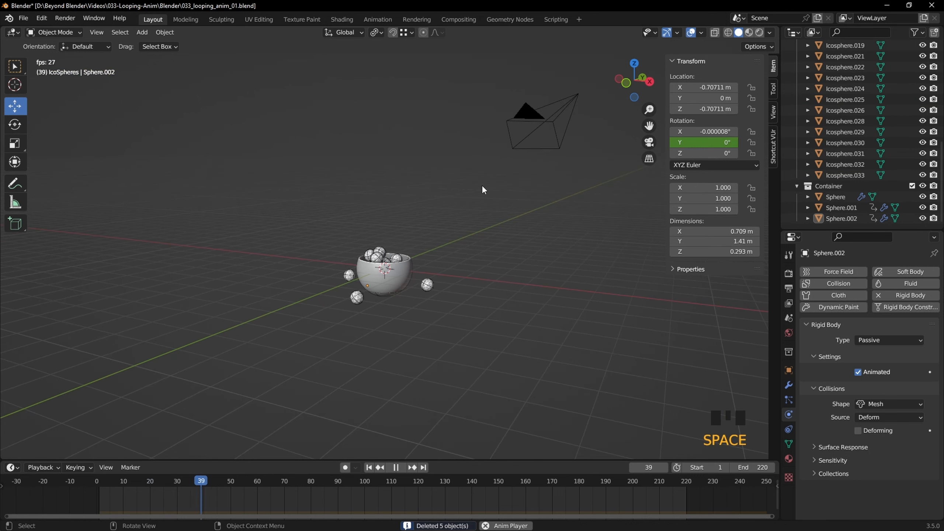
{"action": "scroll", "coordinate": [413, 256], "scroll_direction": "up", "scroll_amount": 4}
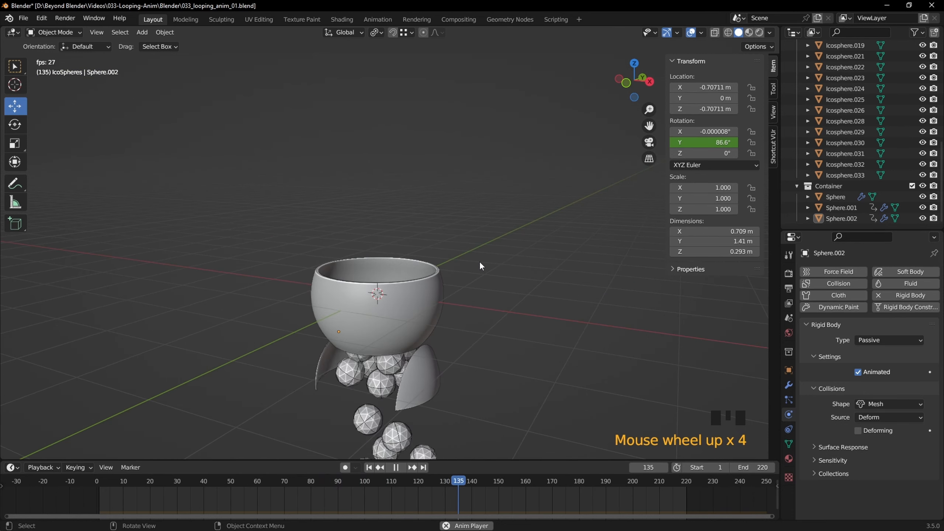
{"action": "key", "text": "space"}
Step: Replay the fall from frame 1 in short bursts, stopping at frame 27
{"action": "key", "text": "shift+Left"}
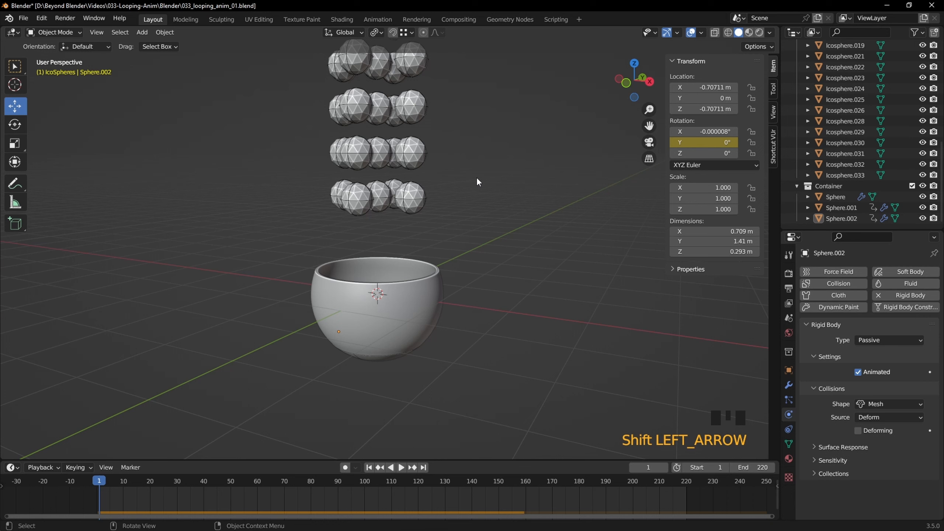
{"action": "scroll", "coordinate": [478, 182], "scroll_direction": "down", "scroll_amount": 2}
{"action": "key", "text": "space"}
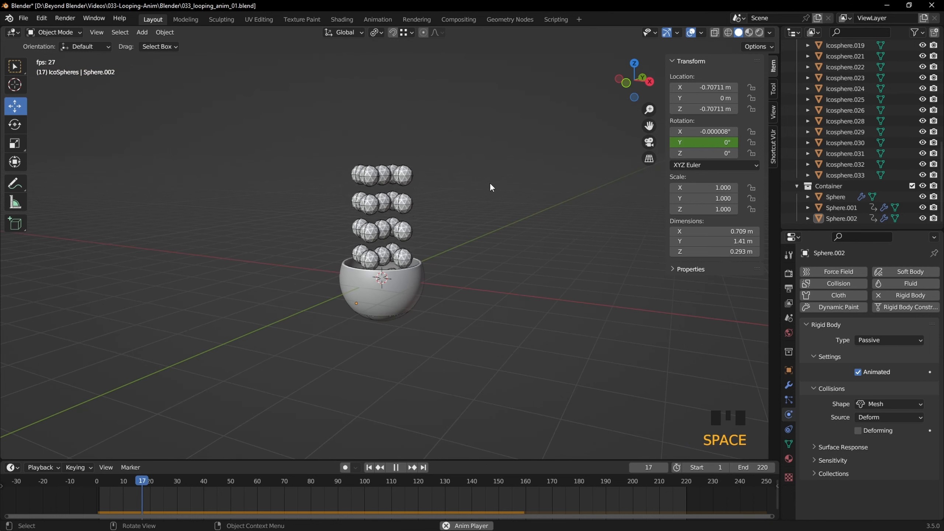
{"action": "key", "text": "space"}
{"action": "key", "text": "space"}
{"action": "key", "text": "space"}
{"action": "key", "text": "space"}
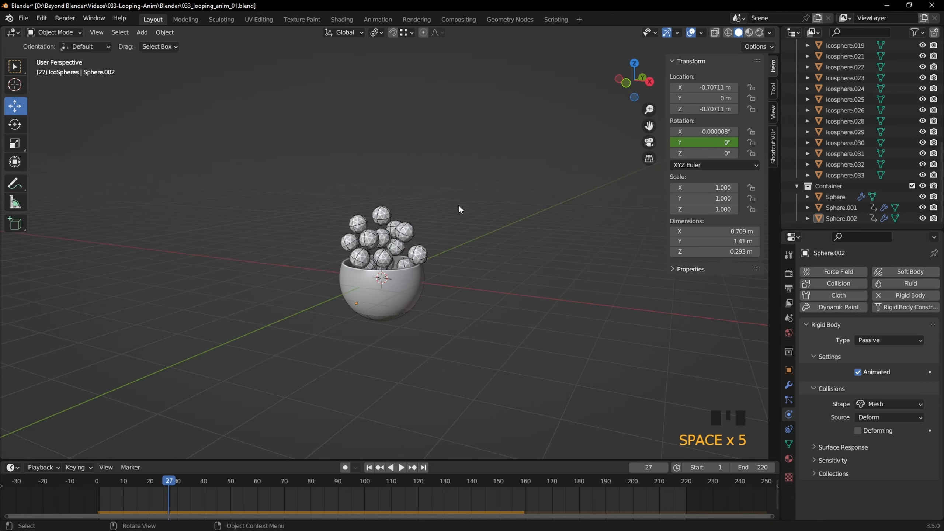
Step: Step back and forth between frames 16 and 35 to examine which icospheres spill over the bowl's rim
{"action": "key", "text": "Right"}
{"action": "key", "text": "Right"}
{"action": "key", "text": "Right"}
{"action": "key", "text": "Right"}
{"action": "key", "text": "Right"}
{"action": "key", "text": "Right"}
{"action": "key", "text": "Right"}
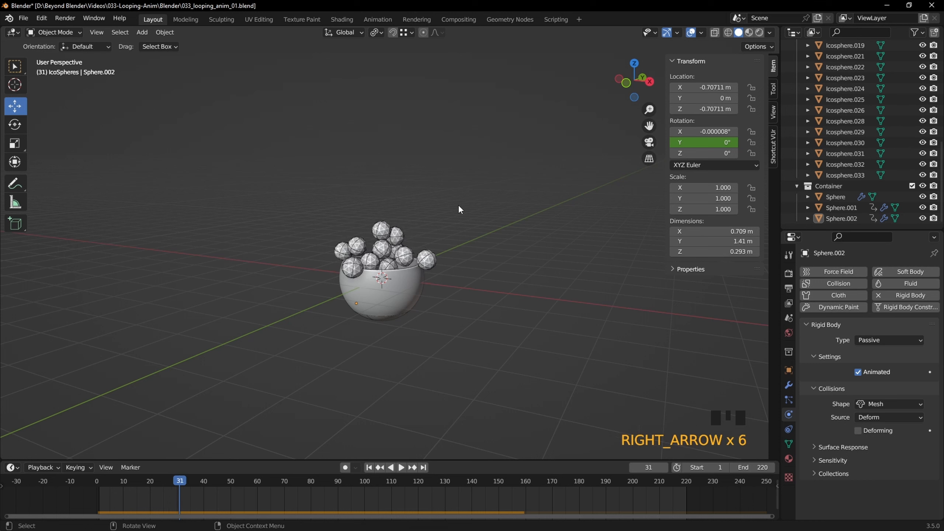
{"action": "key", "text": "Left"}
{"action": "key", "text": "Left"}
{"action": "key", "text": "Left"}
{"action": "key", "text": "Left"}
{"action": "key", "text": "Left"}
{"action": "key", "text": "Left"}
{"action": "key", "text": "Left"}
{"action": "key", "text": "Left"}
{"action": "key", "text": "Left"}
{"action": "key", "text": "Left"}
{"action": "key", "text": "Left"}
{"action": "key", "text": "Left"}
{"action": "key", "text": "Left"}
{"action": "key", "text": "Left"}
{"action": "key", "text": "Left"}
{"action": "key", "text": "Left"}
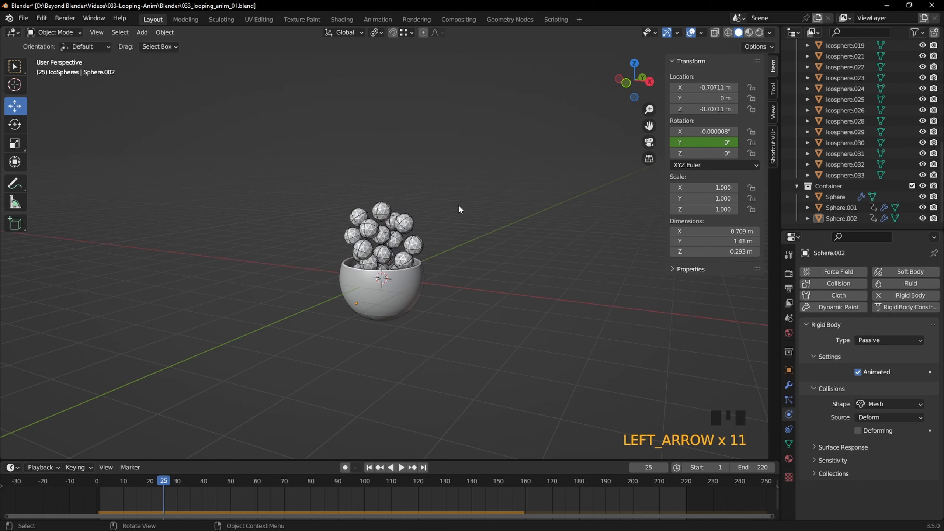
{"action": "key", "text": "Left"}
{"action": "key", "text": "Left"}
{"action": "key", "text": "Left"}
{"action": "key", "text": "Left"}
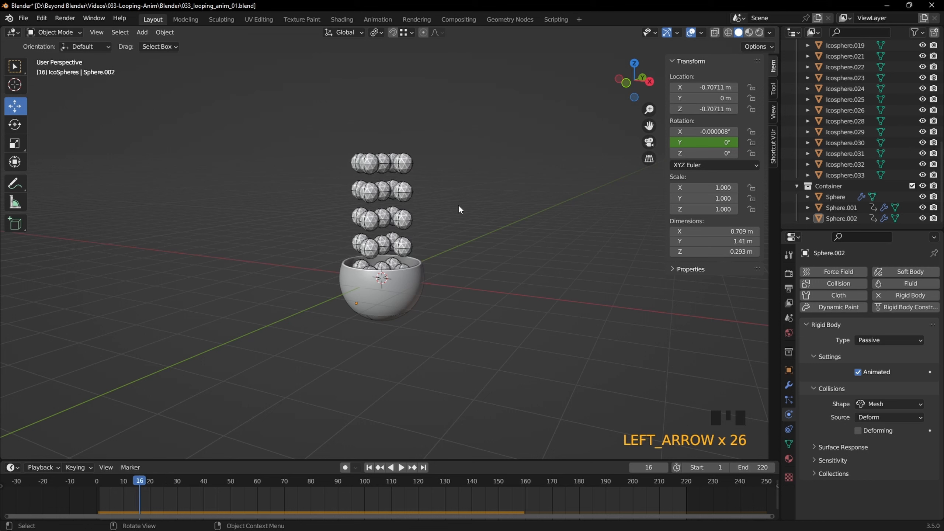
{"action": "key", "text": "Right"}
{"action": "key", "text": "Right"}
{"action": "key", "text": "Right"}
{"action": "key", "text": "Right"}
{"action": "key", "text": "Right"}
{"action": "key", "text": "Right"}
{"action": "key", "text": "Right"}
{"action": "key", "text": "Right"}
{"action": "key", "text": "Right"}
{"action": "key", "text": "Right"}
{"action": "key", "text": "Right"}
{"action": "key", "text": "Right"}
{"action": "key", "text": "Right"}
{"action": "key", "text": "Right"}
{"action": "key", "text": "Right"}
{"action": "key", "text": "Right"}
{"action": "key", "text": "Right"}
{"action": "key", "text": "Right"}
{"action": "key", "text": "Right"}
{"action": "key", "text": "Right"}
{"action": "key", "text": "Right"}
{"action": "key", "text": "Right"}
{"action": "key", "text": "Right"}
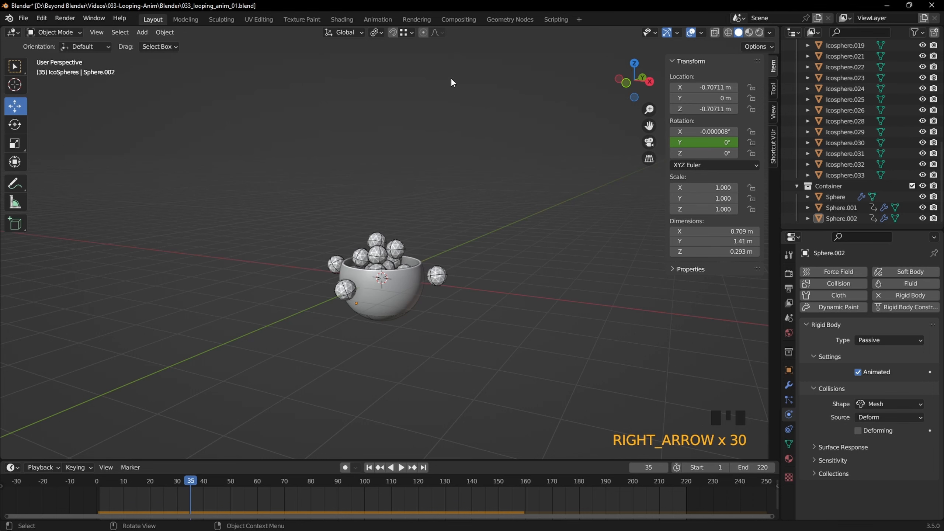
Step: Select the three icospheres outside the bowl at frame 35 and step forward to frame 46 to follow them
{"action": "middle_click_drag", "start_coordinate": [452, 83], "coordinate": [465, 217]}
{"action": "left_click", "coordinate": [448, 334]}
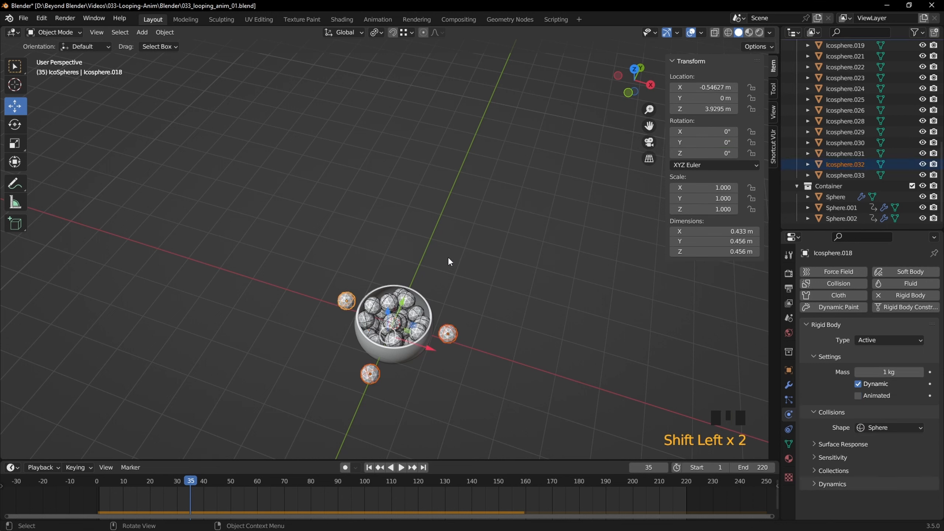
{"action": "key", "text": "Right"}
{"action": "key", "text": "Right"}
{"action": "key", "text": "Right"}
{"action": "key", "text": "Right"}
{"action": "key", "text": "Right"}
{"action": "key", "text": "Right"}
{"action": "key", "text": "Right"}
{"action": "key", "text": "Right"}
{"action": "key", "text": "Right"}
{"action": "key", "text": "Right"}
{"action": "key", "text": "Right"}
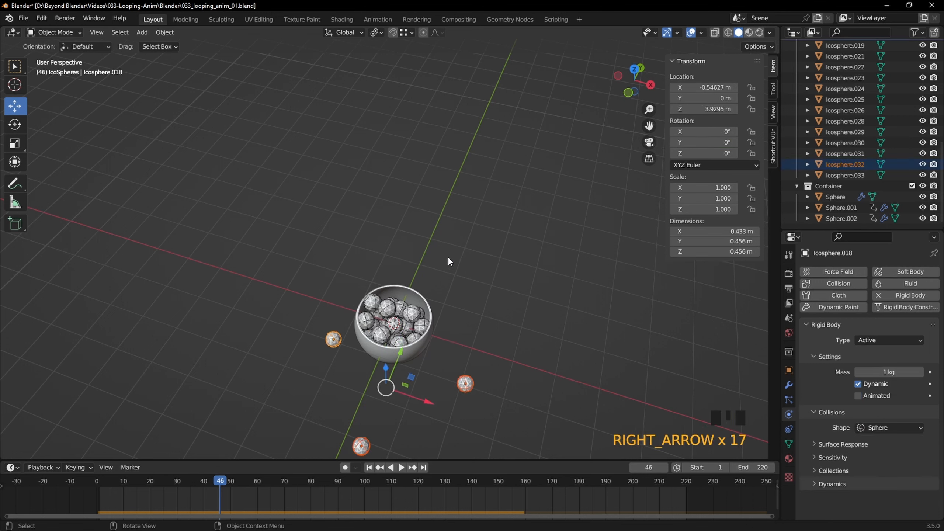
Step: At frame 1, nudge Icosphere.011 and Icosphere.018 outward along X, moving Icosphere.018 by about -0.044 m
{"action": "key", "text": "shift+Left"}
{"action": "middle_click_drag", "start_coordinate": [452, 254], "coordinate": [361, 228]}
{"action": "left_click", "coordinate": [387, 242]}
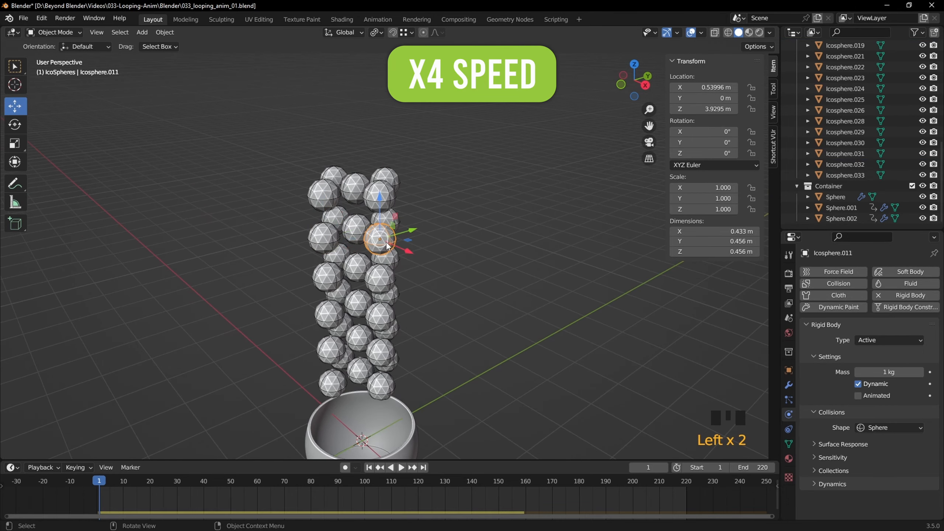
{"action": "left_click_drag", "start_coordinate": [408, 251], "coordinate": [411, 253]}
{"action": "left_click", "coordinate": [342, 219]}
{"action": "left_click_drag", "start_coordinate": [366, 228], "coordinate": [363, 229]}
Step: Working from the top view, nudge a side icosphere outward along X and the front icosphere outward along Y
{"action": "key", "text": "KP_7"}
{"action": "scroll", "coordinate": [378, 228], "scroll_direction": "up", "scroll_amount": 4}
{"action": "scroll", "coordinate": [367, 246], "scroll_direction": "up", "scroll_amount": 3}
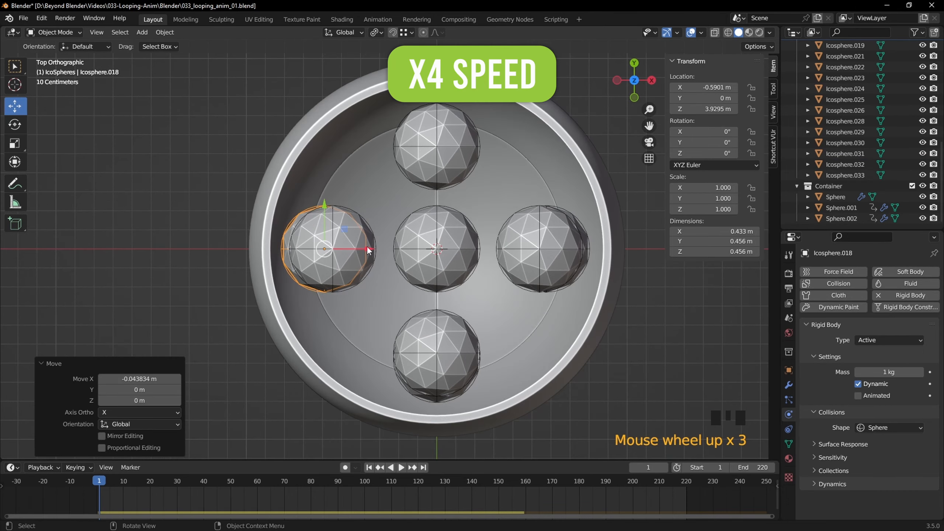
{"action": "middle_click_drag", "start_coordinate": [366, 246], "coordinate": [474, 168]}
{"action": "scroll", "coordinate": [475, 168], "scroll_direction": "down", "scroll_amount": 4}
{"action": "left_click", "coordinate": [475, 168]}
{"action": "key", "text": "KP_7"}
{"action": "left_click_drag", "start_coordinate": [533, 286], "coordinate": [537, 287]}
{"action": "middle_click_drag", "start_coordinate": [536, 287], "coordinate": [327, 127]}
{"action": "key", "text": "KP_7"}
{"action": "scroll", "coordinate": [285, 140], "scroll_direction": "up", "scroll_amount": 3}
{"action": "left_click", "coordinate": [400, 294]}
{"action": "left_click_drag", "start_coordinate": [400, 260], "coordinate": [400, 264]}
Step: Nudge two opposite side icospheres near the top of the stack slightly inward along X
{"action": "scroll", "coordinate": [438, 193], "scroll_direction": "down", "scroll_amount": 4}
{"action": "middle_click_drag", "start_coordinate": [400, 265], "coordinate": [463, 181]}
{"action": "left_click", "coordinate": [364, 149]}
{"action": "left_click_drag", "start_coordinate": [409, 148], "coordinate": [413, 148]}
{"action": "left_click", "coordinate": [487, 145]}
{"action": "left_click_drag", "start_coordinate": [532, 144], "coordinate": [527, 144]}
Step: Lower the top layer's two side icospheres a little and adjust Icosphere.012 slightly inward along X
{"action": "middle_click_drag", "start_coordinate": [506, 149], "coordinate": [609, 120]}
{"action": "left_click", "coordinate": [462, 111]}
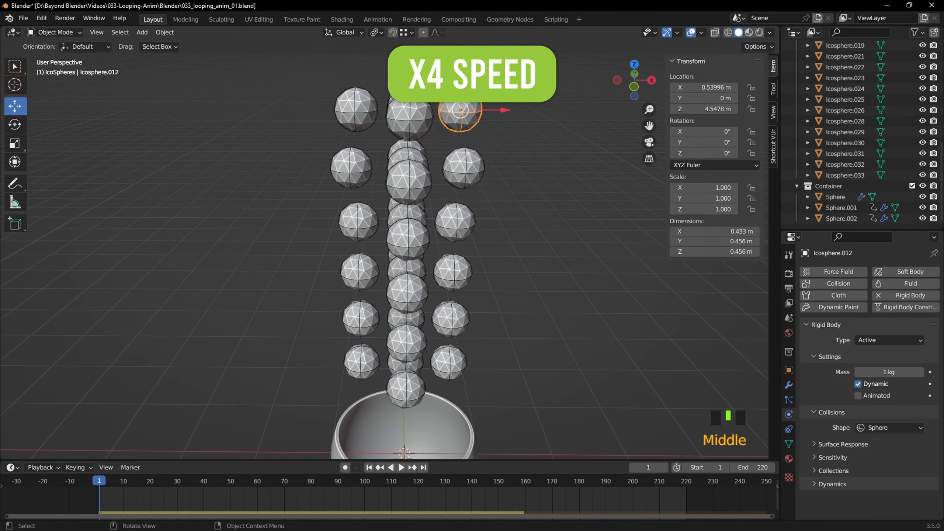
{"action": "left_click_drag", "start_coordinate": [461, 71], "coordinate": [461, 82]}
{"action": "left_click_drag", "start_coordinate": [500, 122], "coordinate": [500, 121]}
{"action": "left_click", "coordinate": [500, 121]}
{"action": "left_click", "coordinate": [356, 108]}
Step: In front view, lower the upper five layers of icospheres, then the upper four, to tighten the vertical gaps
{"action": "key", "text": "KP_1"}
{"action": "left_click_drag", "start_coordinate": [296, 78], "coordinate": [538, 344]}
{"action": "key", "text": "g"}
{"action": "left_click", "coordinate": [538, 354]}
{"action": "left_click_drag", "start_coordinate": [309, 93], "coordinate": [540, 291]}
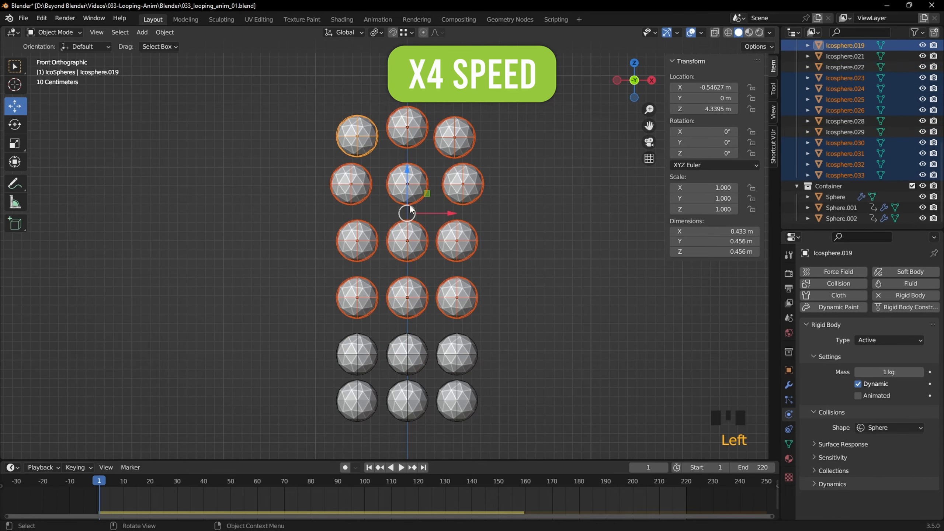
{"action": "left_click_drag", "start_coordinate": [408, 170], "coordinate": [408, 183]}
Step: Lower the upper three layers, the upper two and finally the top layer to even out the stack's spacing
{"action": "left_click_drag", "start_coordinate": [296, 108], "coordinate": [528, 245]}
{"action": "left_click_drag", "start_coordinate": [407, 151], "coordinate": [407, 162]}
{"action": "left_click_drag", "start_coordinate": [301, 108], "coordinate": [524, 220]}
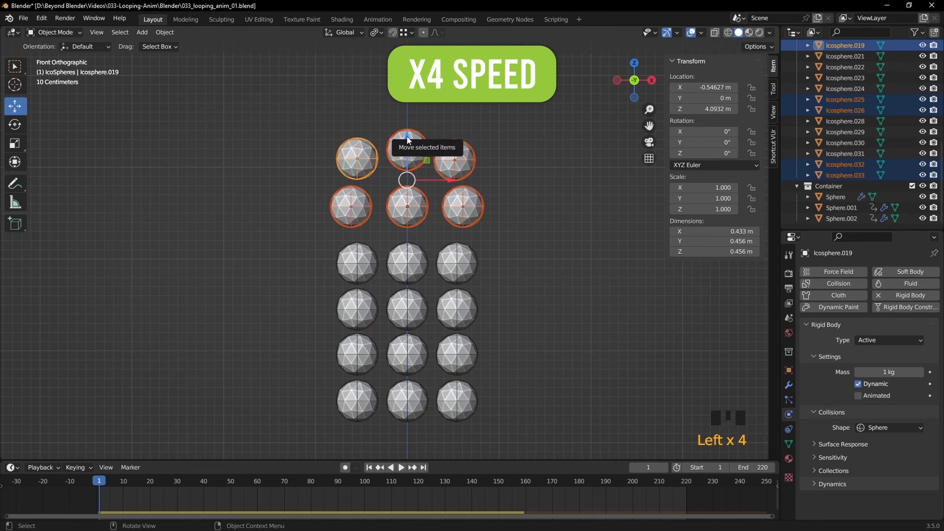
{"action": "left_click_drag", "start_coordinate": [408, 139], "coordinate": [408, 151]}
{"action": "left_click", "coordinate": [304, 107]}
{"action": "left_click_drag", "start_coordinate": [305, 107], "coordinate": [467, 156]}
{"action": "left_click_drag", "start_coordinate": [408, 141], "coordinate": [407, 143]}
{"action": "scroll", "coordinate": [507, 140], "scroll_direction": "down", "scroll_amount": 2}
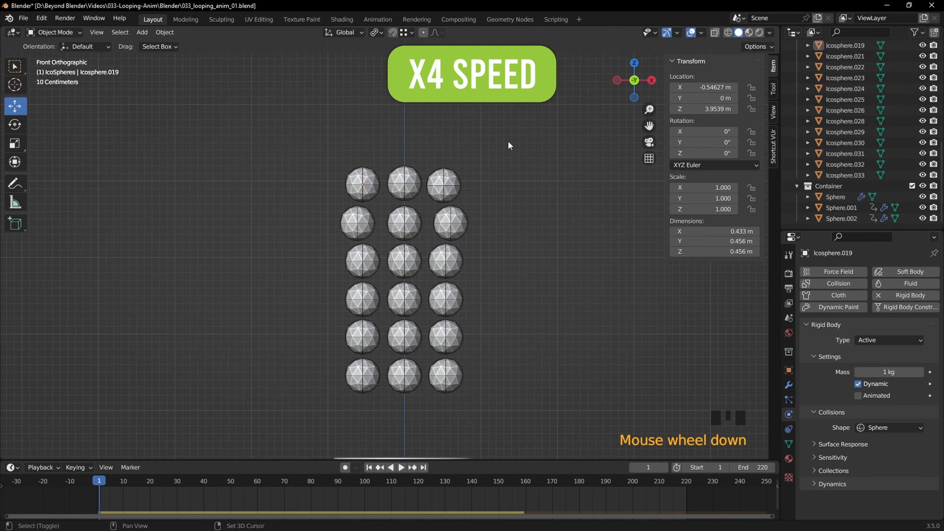
Step: Play the simulation in front view and switch to wireframe shading to examine which icospheres fall outside the bowl
{"action": "middle_click_drag", "start_coordinate": [507, 140], "coordinate": [520, 212], "text": "shift"}
{"action": "key", "text": "space"}
{"action": "scroll", "coordinate": [517, 236], "scroll_direction": "down", "scroll_amount": 11}
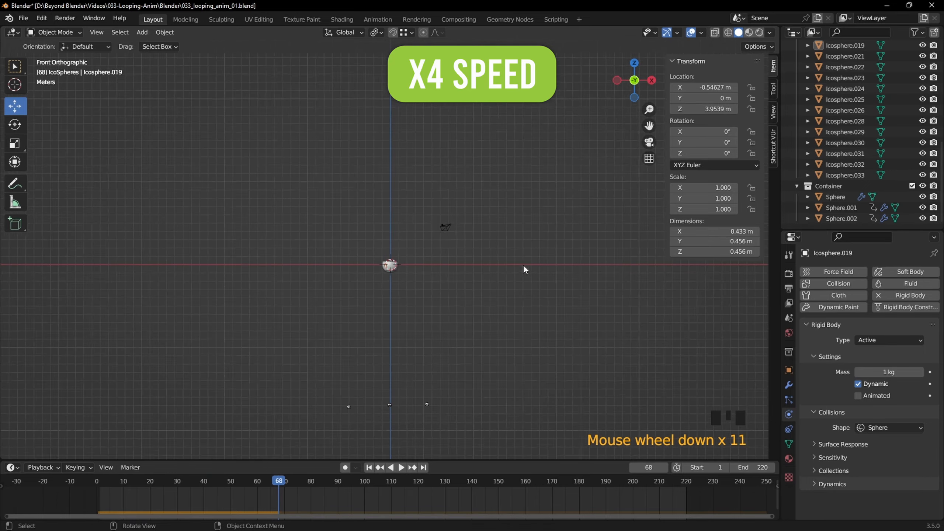
{"action": "scroll", "coordinate": [524, 265], "scroll_direction": "up", "scroll_amount": 15}
{"action": "middle_click_drag", "start_coordinate": [523, 264], "coordinate": [522, 212], "text": "shift"}
{"action": "middle_click_drag", "start_coordinate": [523, 212], "coordinate": [521, 138], "text": "shift"}
{"action": "left_click", "coordinate": [728, 33]}
{"action": "key", "text": "space"}
{"action": "key", "text": "space"}
{"action": "scroll", "coordinate": [555, 226], "scroll_direction": "down", "scroll_amount": 5}
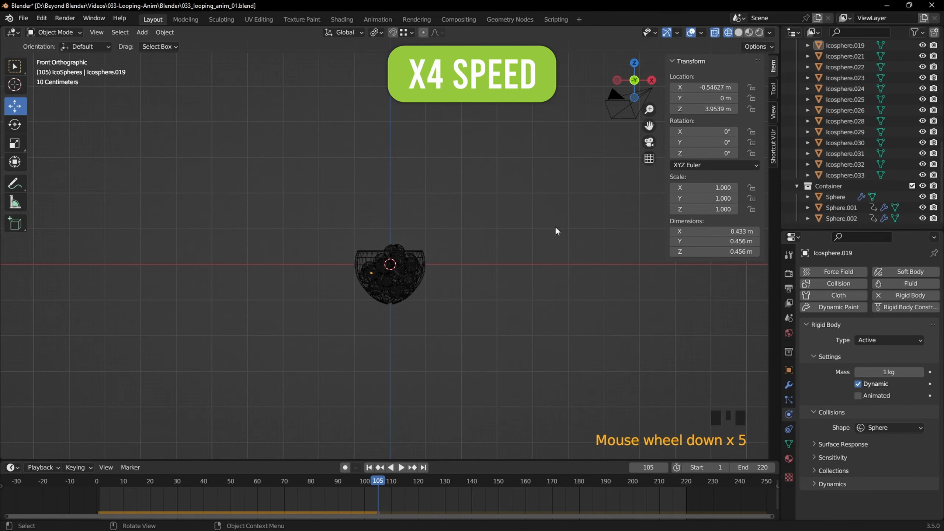
Step: Return to the first frame and delete three icospheres from the stack
{"action": "key", "text": "shift+Left"}
{"action": "mouse_move", "coordinate": [464, 157]}
{"action": "middle_mouse_down"}
{"action": "mouse_move", "coordinate": [435, 176]}
{"action": "mouse_move", "coordinate": [383, 137]}
{"action": "middle_mouse_up"}
{"action": "left_click", "coordinate": [383, 137]}
{"action": "key", "text": "Delete"}
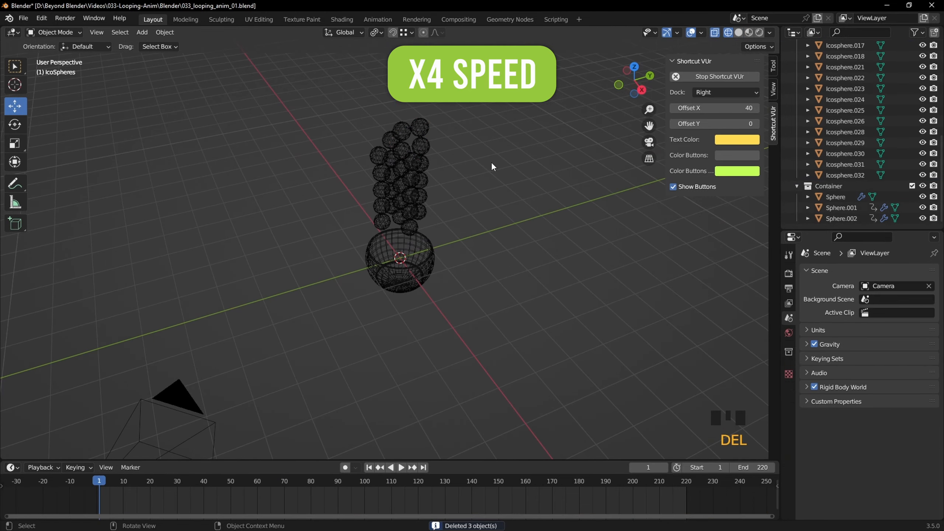
Step: Replay the simulation in solid shading, return to the first frame and delete one more icosphere near the top
{"action": "middle_click_drag", "start_coordinate": [491, 162], "coordinate": [499, 143]}
{"action": "left_click", "coordinate": [739, 33]}
{"action": "key", "text": "space"}
{"action": "middle_click_drag", "start_coordinate": [509, 242], "coordinate": [450, 217]}
{"action": "key", "text": "space"}
{"action": "key", "text": "shift+Left"}
{"action": "left_click", "coordinate": [412, 148]}
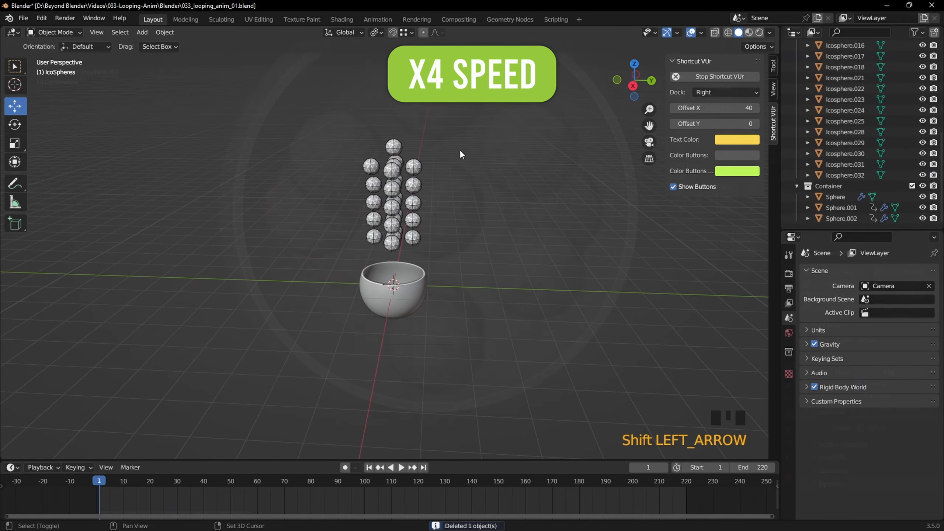
Step: Replay the simulation from a lower side angle to check the icospheres settling in the bowl, and return to the first frame
{"action": "scroll", "coordinate": [513, 168], "scroll_direction": "up", "scroll_amount": 5}
{"action": "scroll", "coordinate": [480, 177], "scroll_direction": "down", "scroll_amount": 4}
{"action": "middle_click_drag", "start_coordinate": [480, 178], "coordinate": [379, 171]}
{"action": "middle_click_drag", "start_coordinate": [445, 241], "coordinate": [507, 184], "text": "shift"}
{"action": "key", "text": "space"}
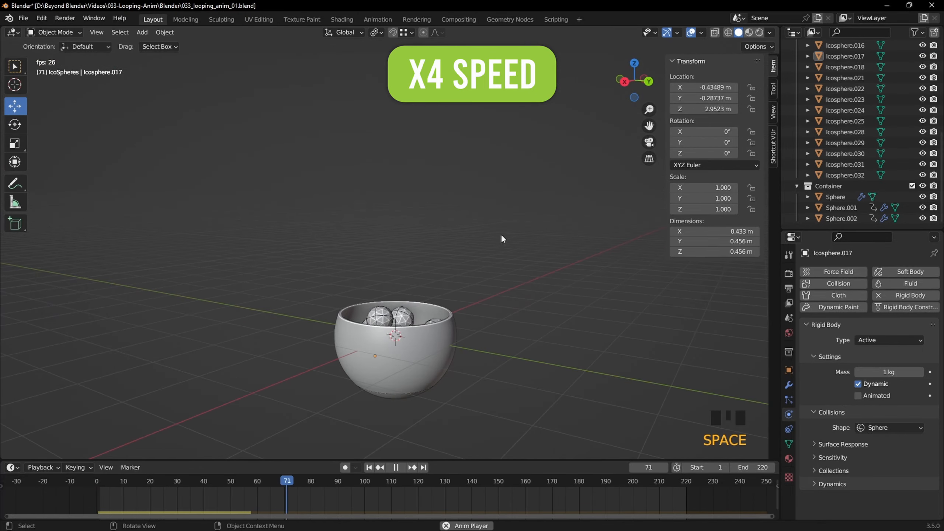
{"action": "key", "text": "space"}
{"action": "scroll", "coordinate": [449, 366], "scroll_direction": "down", "scroll_amount": 10}
{"action": "key", "text": "shift+Left"}
Step: Move Icosphere.032 about 0.13 m inward along Y and fine-tune its position
{"action": "middle_click_drag", "start_coordinate": [392, 306], "coordinate": [356, 214]}
{"action": "left_click", "coordinate": [356, 214]}
{"action": "left_click_drag", "start_coordinate": [402, 211], "coordinate": [414, 211]}
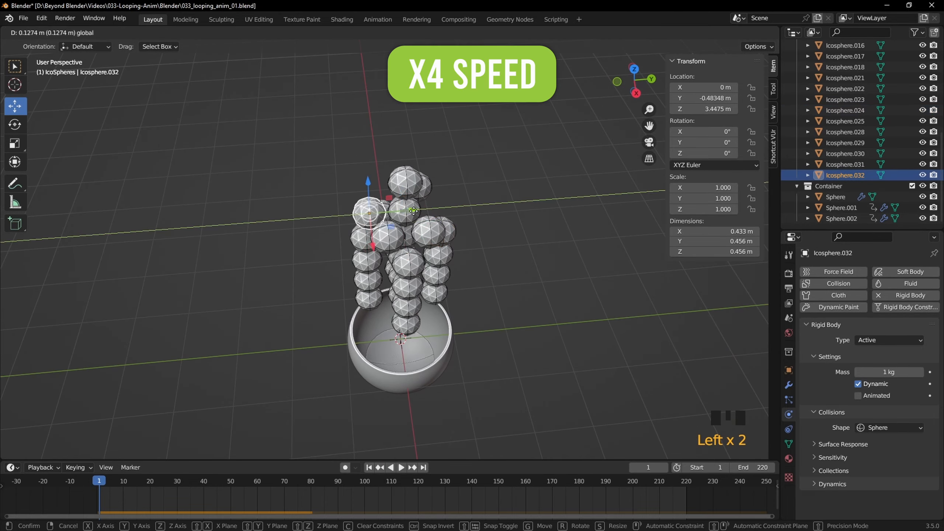
{"action": "middle_click_drag", "start_coordinate": [416, 210], "coordinate": [371, 193]}
{"action": "left_click_drag", "start_coordinate": [389, 188], "coordinate": [387, 189]}
{"action": "left_click", "coordinate": [394, 188]}
{"action": "middle_click_drag", "start_coordinate": [393, 188], "coordinate": [362, 178]}
Step: Nudge Icosphere.024 along X to about 0.085 m and slightly inward along Y to about 0.509 m
{"action": "left_click", "coordinate": [406, 202]}
{"action": "middle_click_drag", "start_coordinate": [405, 203], "coordinate": [365, 191]}
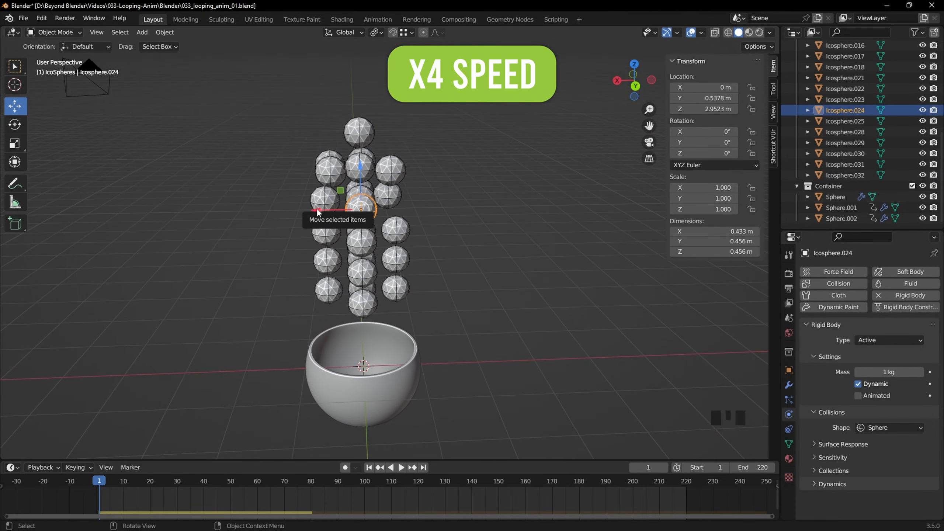
{"action": "left_click_drag", "start_coordinate": [317, 210], "coordinate": [312, 210]}
{"action": "middle_click_drag", "start_coordinate": [316, 209], "coordinate": [494, 177]}
{"action": "scroll", "coordinate": [494, 174], "scroll_direction": "up", "scroll_amount": 2}
{"action": "left_click_drag", "start_coordinate": [495, 171], "coordinate": [491, 170]}
{"action": "left_click", "coordinate": [526, 183]}
Step: Replay the simulation, pick the icosphere sitting on the bowl's rim, and slightly adjust its starting position on the first frame
{"action": "scroll", "coordinate": [526, 184], "scroll_direction": "down", "scroll_amount": 3}
{"action": "key", "text": "space"}
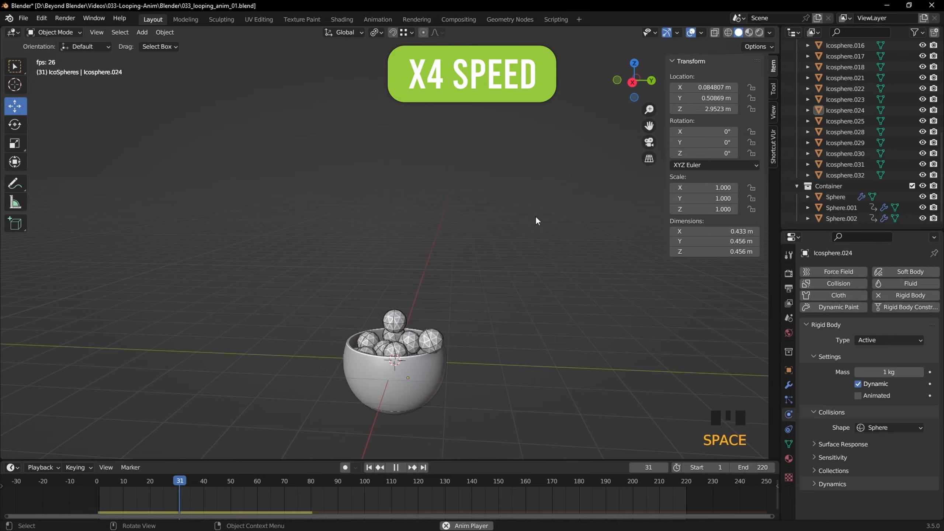
{"action": "key", "text": "space"}
{"action": "left_click", "coordinate": [428, 340]}
{"action": "key", "text": "shift+Left"}
{"action": "scroll", "coordinate": [427, 246], "scroll_direction": "up", "scroll_amount": 3}
{"action": "middle_click_drag", "start_coordinate": [509, 223], "coordinate": [424, 264]}
{"action": "left_click_drag", "start_coordinate": [223, 228], "coordinate": [235, 226]}
{"action": "left_click_drag", "start_coordinate": [277, 256], "coordinate": [278, 264]}
{"action": "middle_click_drag", "start_coordinate": [357, 254], "coordinate": [442, 248]}
{"action": "left_click_drag", "start_coordinate": [531, 206], "coordinate": [536, 204]}
Step: Lower Icosphere.025 beneath the bottom layer to about Z 1.018 m and shift it -0.60976 m along X
{"action": "middle_click_drag", "start_coordinate": [535, 205], "coordinate": [404, 136]}
{"action": "left_click_drag", "start_coordinate": [353, 60], "coordinate": [364, 355]}
{"action": "middle_click_drag", "start_coordinate": [365, 355], "coordinate": [465, 324]}
{"action": "left_click_drag", "start_coordinate": [445, 324], "coordinate": [445, 340]}
{"action": "key", "text": "KP_1"}
{"action": "left_click_drag", "start_coordinate": [515, 363], "coordinate": [476, 371]}
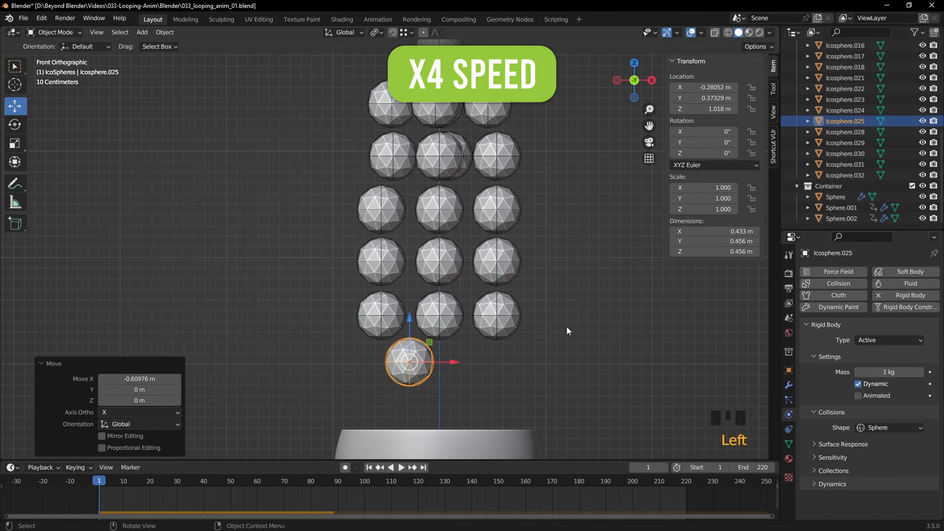
Step: Replay the simulation, select the spilling Icosphere.011, and move it 0.24226 m along Y on the first frame
{"action": "scroll", "coordinate": [570, 321], "scroll_direction": "down", "scroll_amount": 3}
{"action": "key", "text": "space"}
{"action": "key", "text": "shift+Left"}
{"action": "key", "text": "space"}
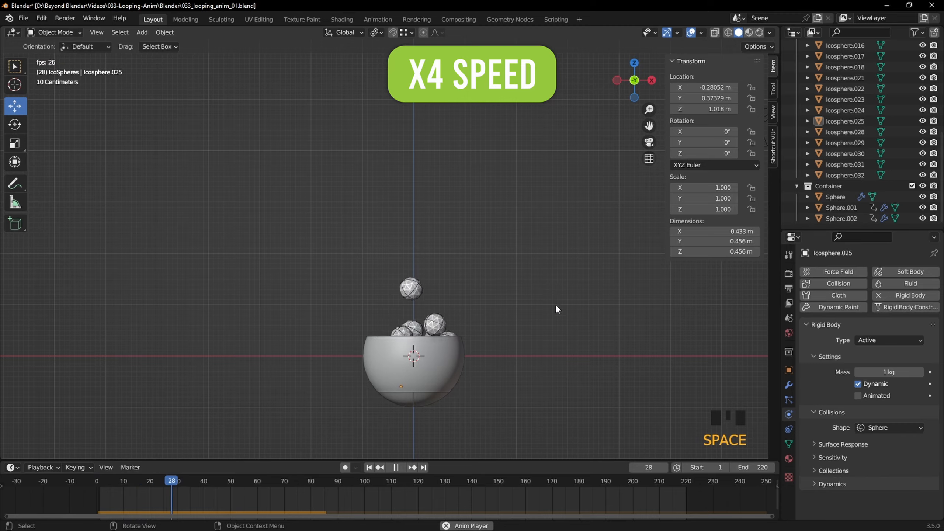
{"action": "key", "text": "space"}
{"action": "left_click", "coordinate": [409, 403]}
{"action": "key", "text": "shift+Left"}
{"action": "middle_click_drag", "start_coordinate": [527, 225], "coordinate": [455, 253]}
{"action": "left_click_drag", "start_coordinate": [438, 200], "coordinate": [451, 202]}
Step: Nudge Icosphere.011 outward along X to about 0.494 m, clear of its neighbours
{"action": "middle_click_drag", "start_coordinate": [451, 201], "coordinate": [507, 201]}
{"action": "scroll", "coordinate": [507, 142], "scroll_direction": "up", "scroll_amount": 7}
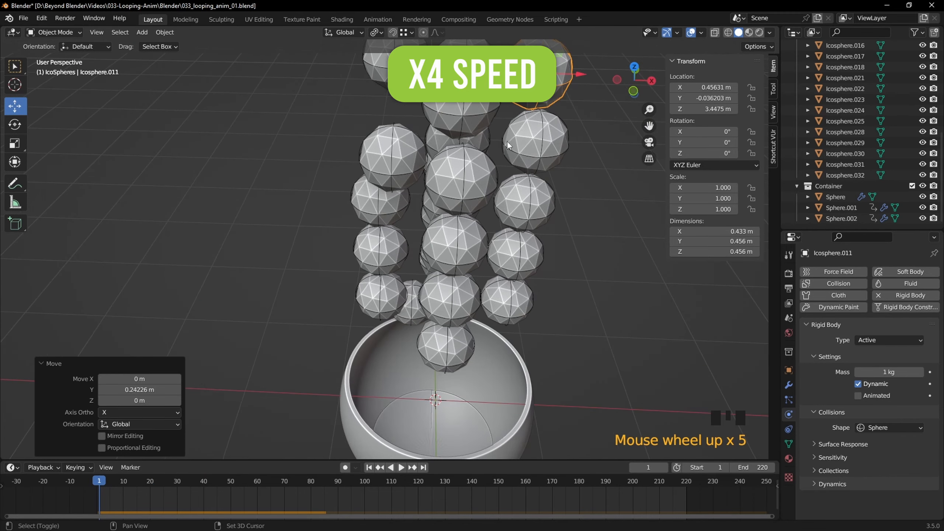
{"action": "middle_click_drag", "start_coordinate": [508, 142], "coordinate": [446, 241], "text": "shift"}
{"action": "left_click_drag", "start_coordinate": [462, 263], "coordinate": [468, 265]}
{"action": "middle_click_drag", "start_coordinate": [468, 264], "coordinate": [472, 160]}
{"action": "left_click_drag", "start_coordinate": [469, 153], "coordinate": [473, 154]}
{"action": "middle_click_drag", "start_coordinate": [472, 154], "coordinate": [490, 210]}
Step: Replay the simulation to check whether all icospheres stay inside the bowl
{"action": "scroll", "coordinate": [489, 280], "scroll_direction": "down", "scroll_amount": 5}
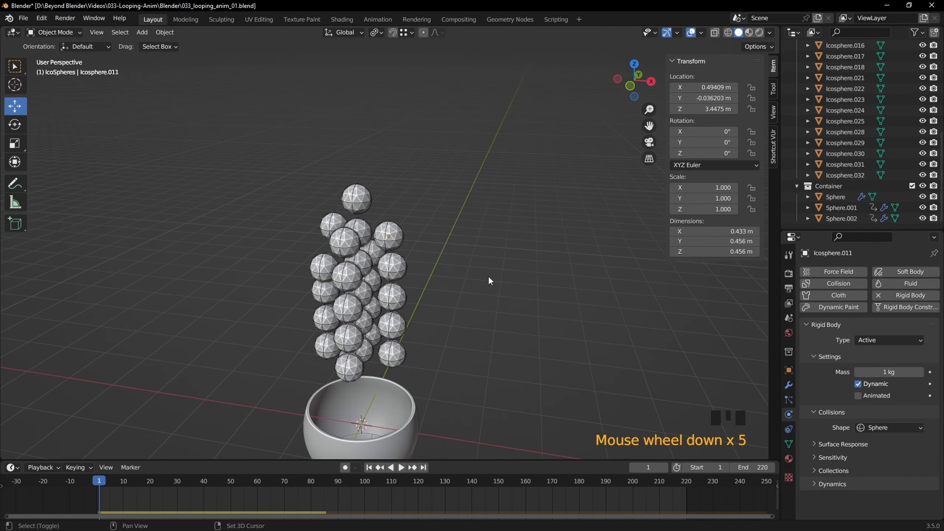
{"action": "middle_click_drag", "start_coordinate": [488, 280], "coordinate": [533, 199], "text": "shift"}
{"action": "key", "text": "space"}
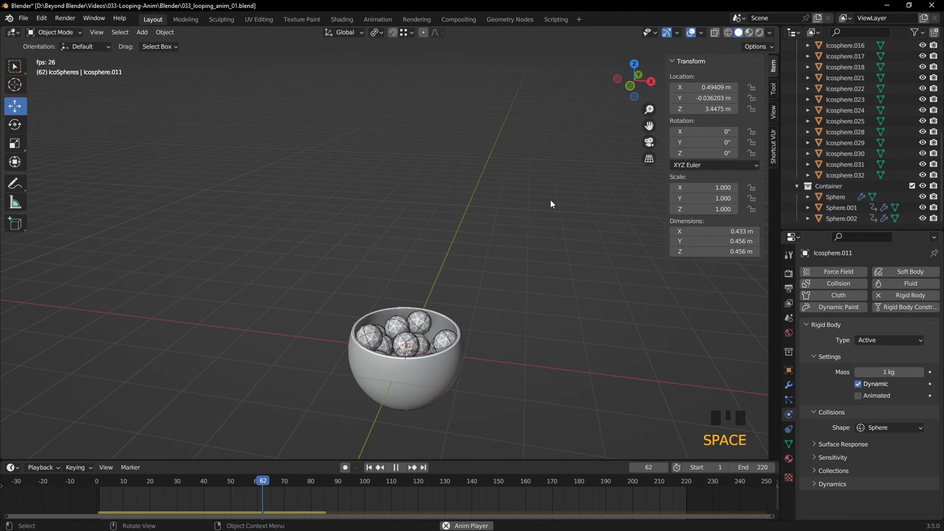
{"action": "middle_click_drag", "start_coordinate": [535, 231], "coordinate": [548, 213]}
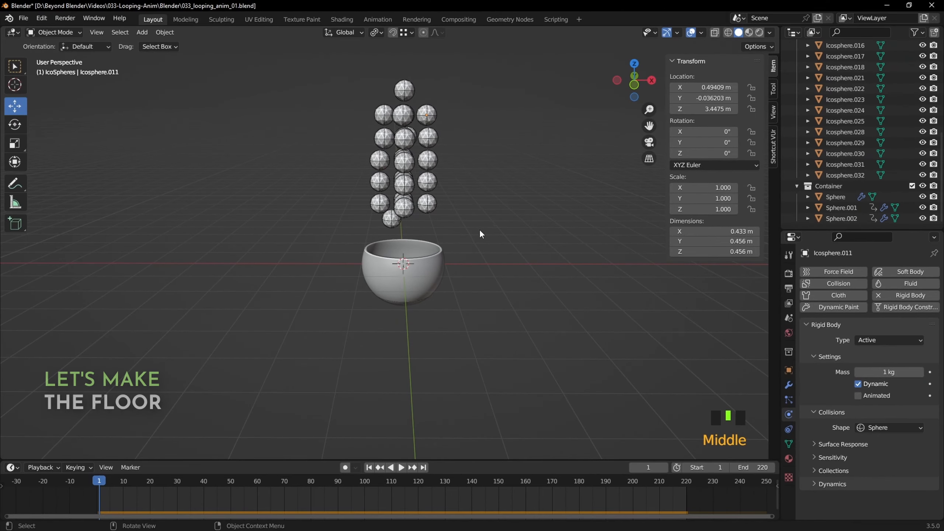
Step: Add a mesh circle with 64 vertices and a 10 m radius, and rename it Floor
{"action": "key", "text": "shift+a"}
{"action": "mouse_move", "coordinate": [491, 251]}
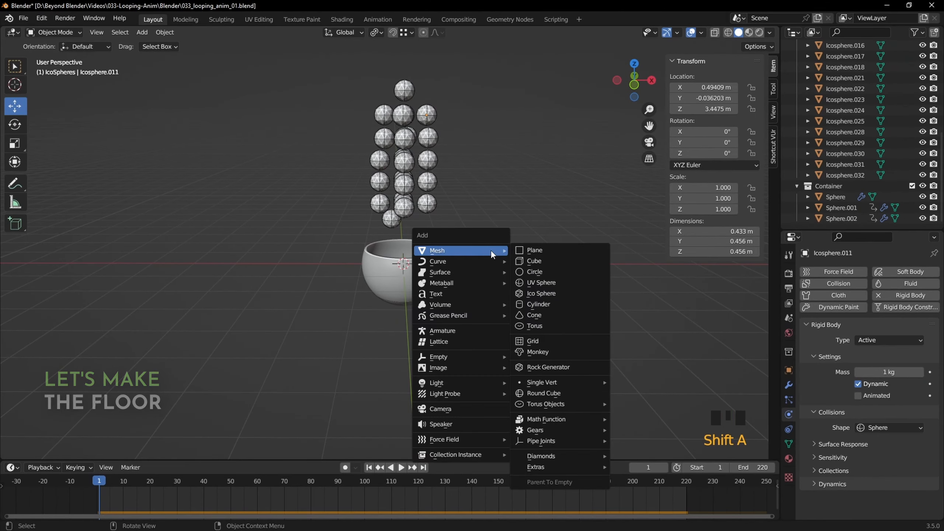
{"action": "left_click", "coordinate": [537, 271]}
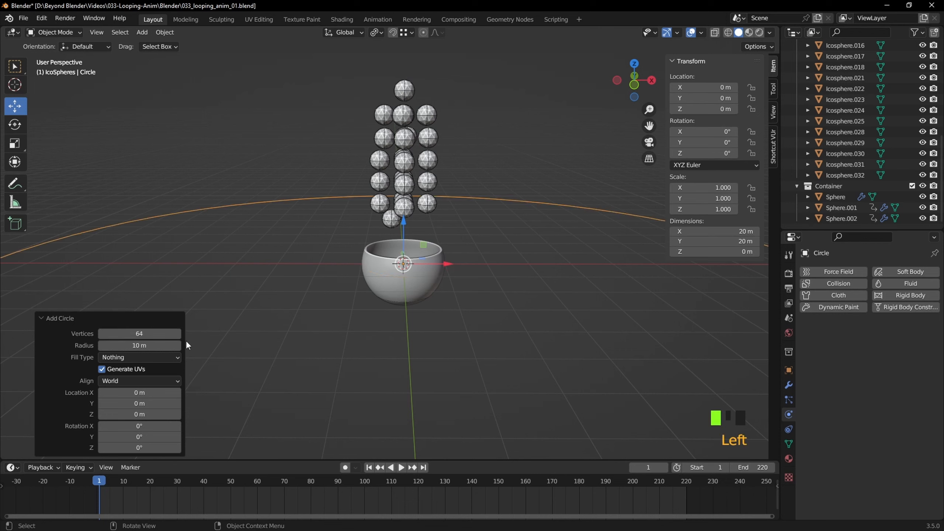
{"action": "scroll", "coordinate": [406, 258], "scroll_direction": "down", "scroll_amount": 4}
{"action": "scroll", "coordinate": [419, 258], "scroll_direction": "down", "scroll_amount": 1}
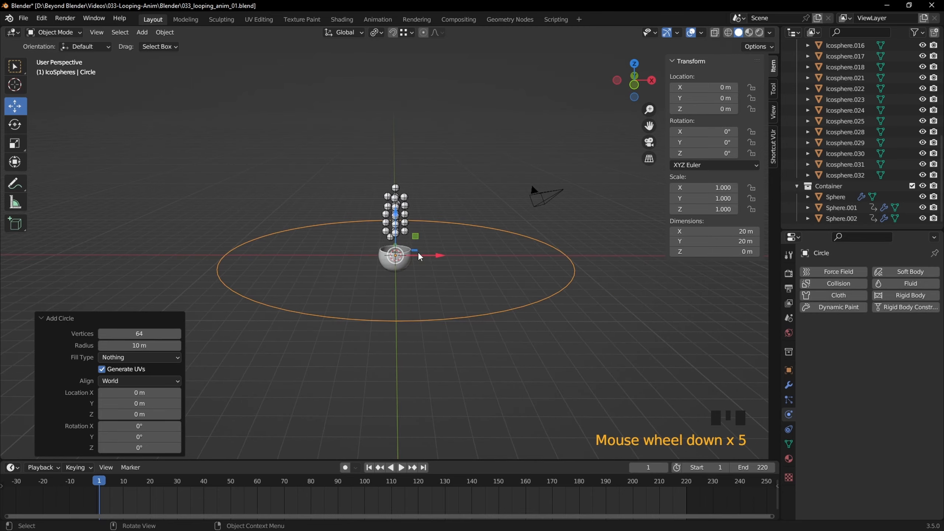
{"action": "middle_click_drag", "start_coordinate": [419, 257], "coordinate": [436, 276]}
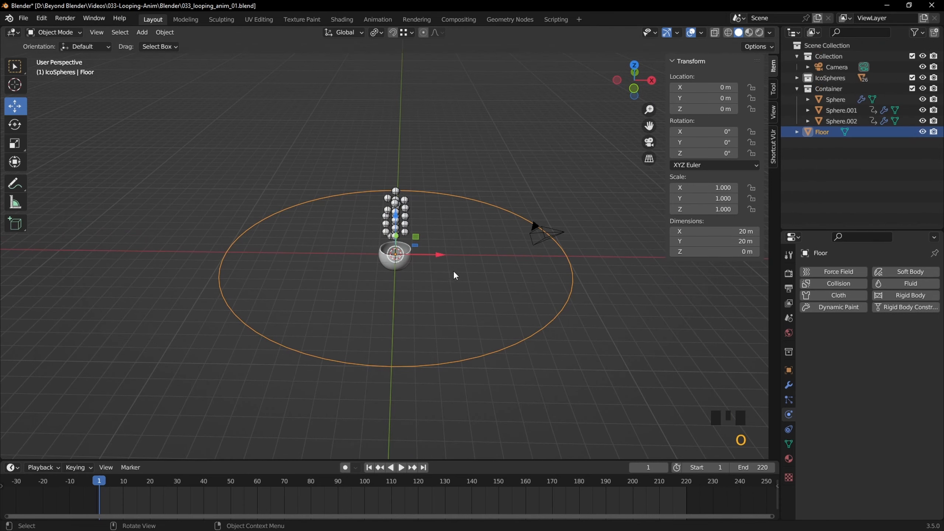
Step: In Edit Mode, extrude the Floor circle's edge and scale it inward to 0.909 to form the first ring of faces
{"action": "scroll", "coordinate": [456, 275], "scroll_direction": "up", "scroll_amount": 2}
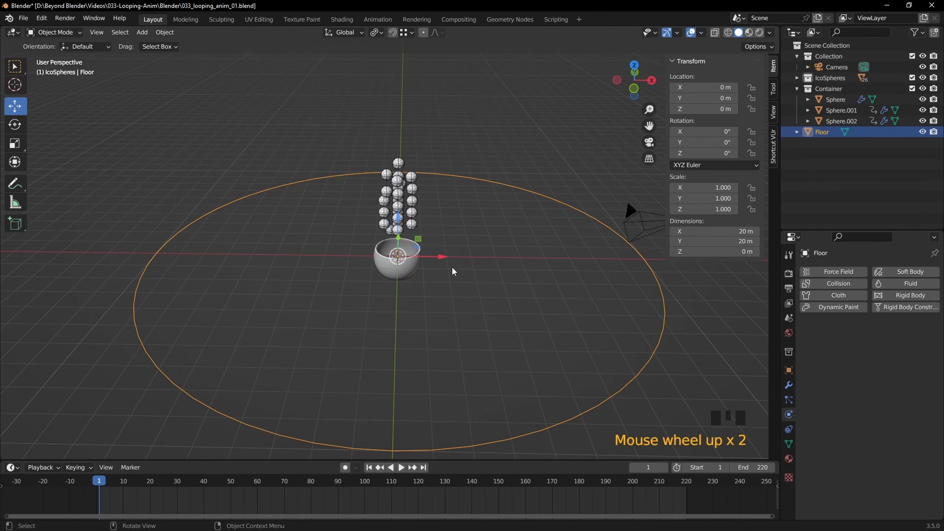
{"action": "key", "text": "Tab"}
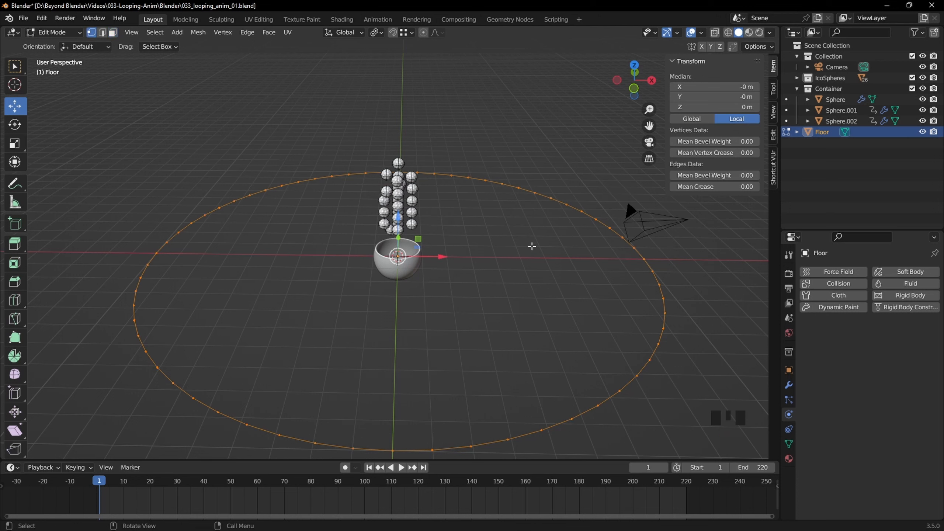
{"action": "key", "text": "e"}
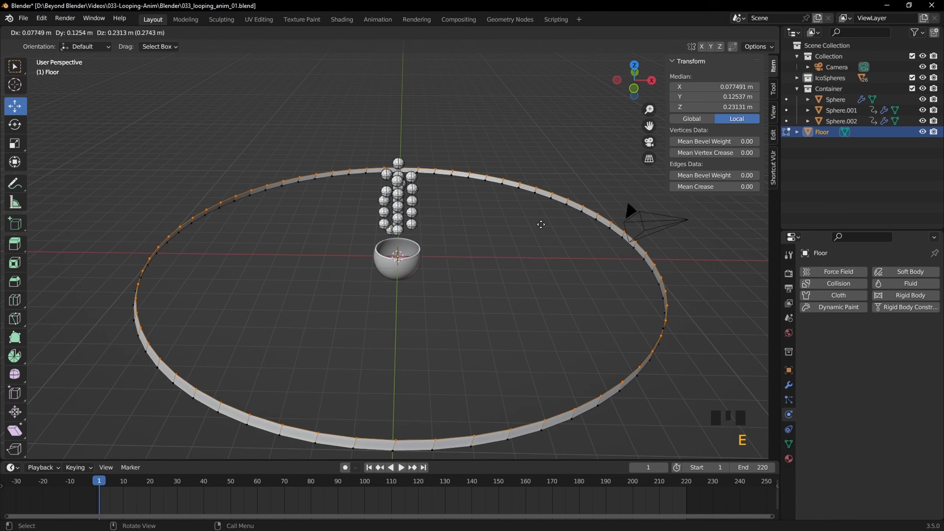
{"action": "key", "text": "s"}
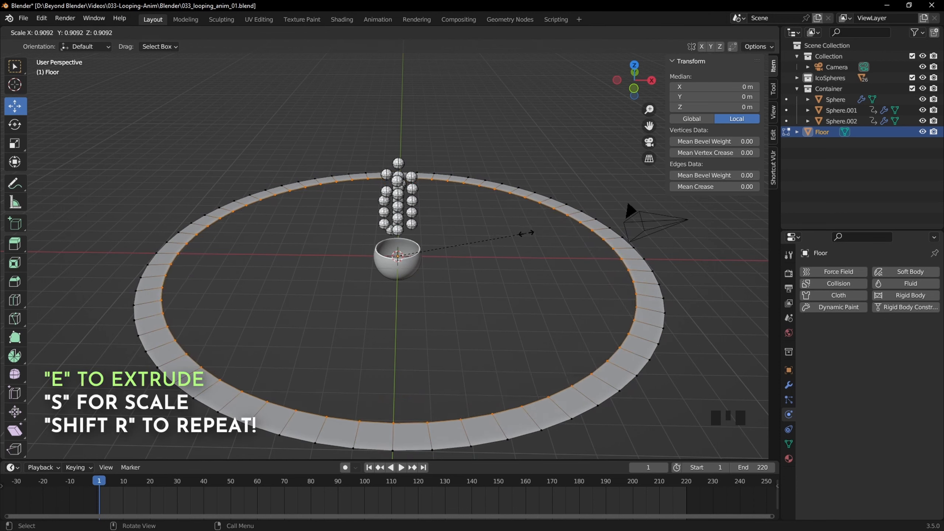
{"action": "left_click", "coordinate": [526, 233]}
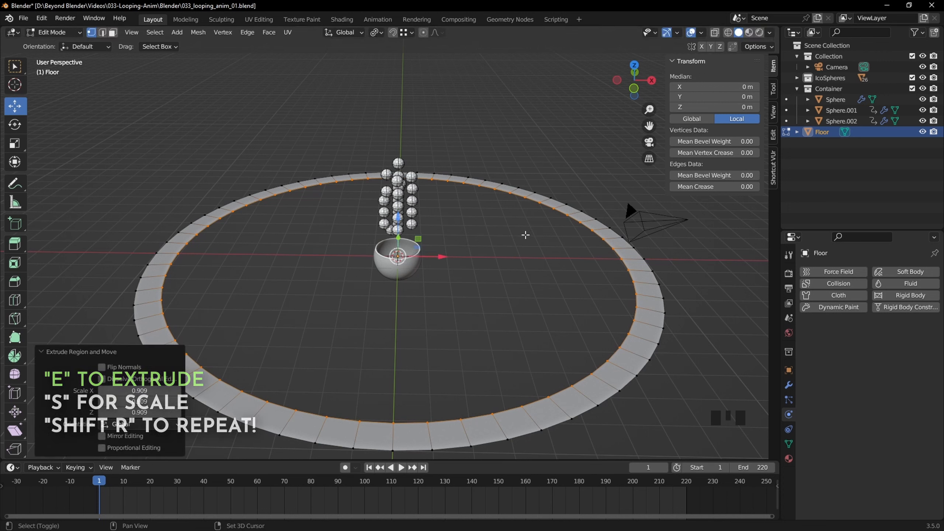
Step: Repeat the inward extrusion seven times to build concentric rings toward the bowl
{"action": "key", "text": "shift+r"}
{"action": "key", "text": "shift+r"}
{"action": "key", "text": "shift+r"}
{"action": "key", "text": "shift+r"}
{"action": "key", "text": "shift+r"}
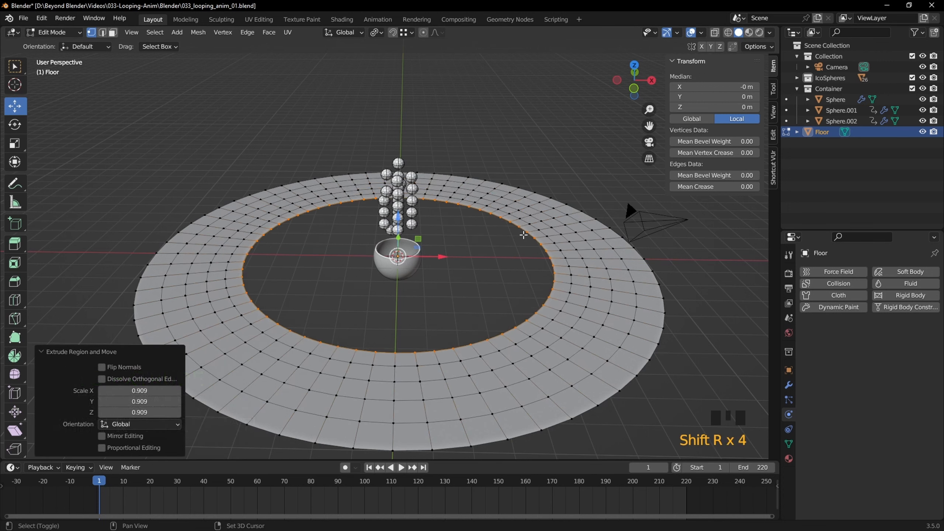
{"action": "key", "text": "shift+r"}
{"action": "key", "text": "shift+r"}
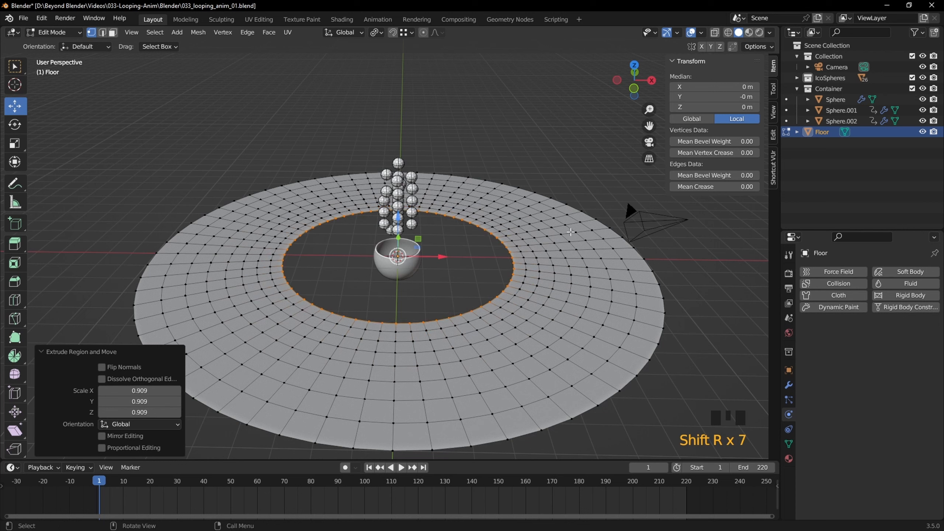
Step: Scale the floor's innermost edge loop in close around the bowl, and scale a neighbouring loop by 0.602
{"action": "key", "text": "s"}
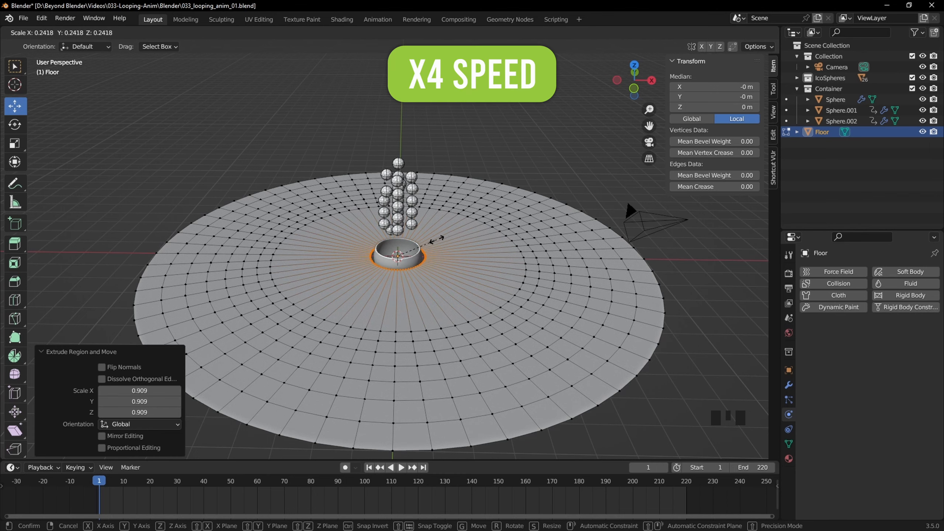
{"action": "left_click", "coordinate": [452, 236]}
{"action": "key", "text": "s"}
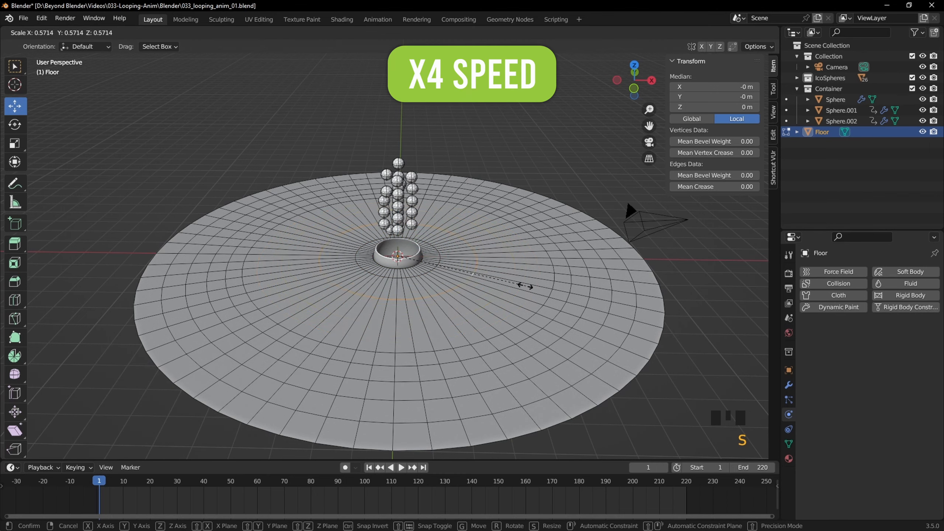
{"action": "left_click", "coordinate": [558, 301]}
Step: In top view, scale three of the floor's edge loops one by one to space the rings more evenly
{"action": "key", "text": "KP_7"}
{"action": "scroll", "coordinate": [542, 300], "scroll_direction": "up", "scroll_amount": 3}
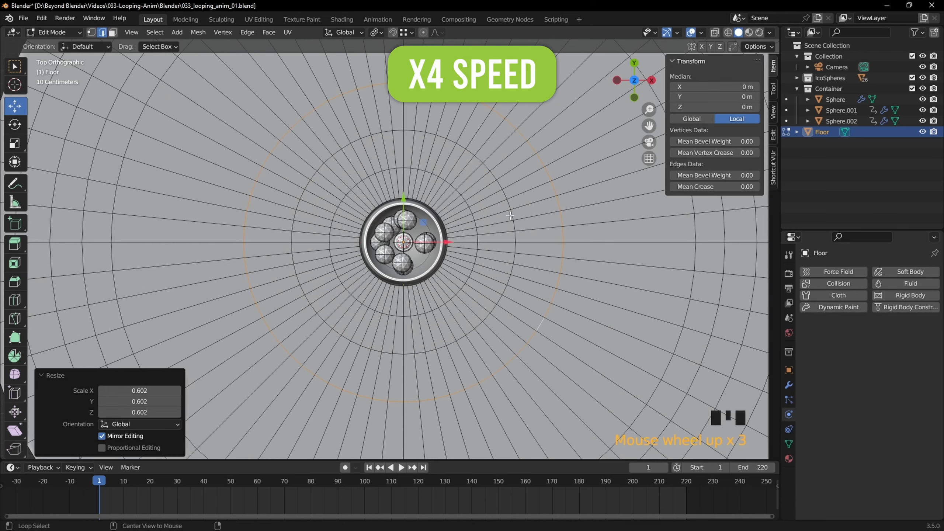
{"action": "left_click", "coordinate": [515, 227], "text": "alt"}
{"action": "key", "text": "s"}
{"action": "left_click", "coordinate": [535, 223]}
{"action": "left_click", "coordinate": [565, 222], "text": "alt"}
{"action": "key", "text": "s"}
{"action": "left_click", "coordinate": [615, 242]}
{"action": "left_click", "coordinate": [695, 259], "text": "alt"}
{"action": "key", "text": "s"}
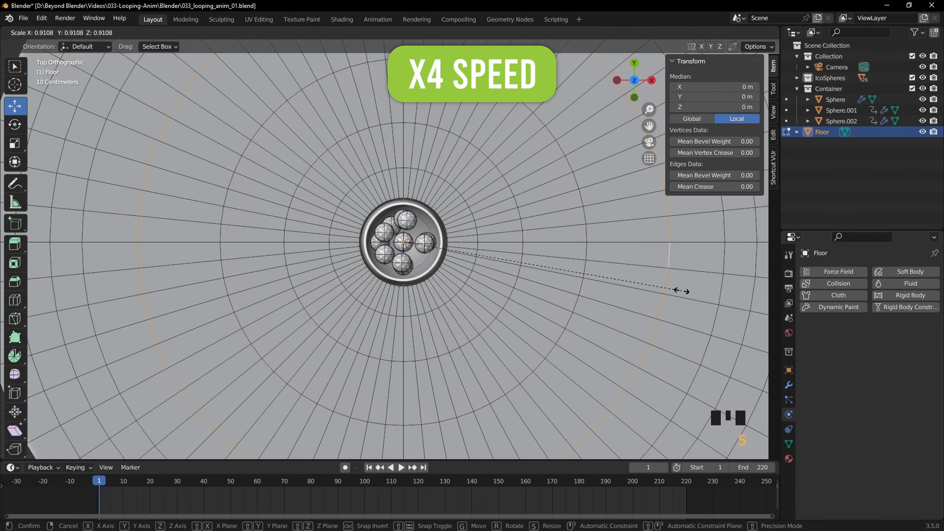
{"action": "left_click", "coordinate": [679, 291]}
Step: Dissolve the surplus edge loops near the floor's outer border and scale the outermost inner loop to about 0.95
{"action": "scroll", "coordinate": [678, 291], "scroll_direction": "down", "scroll_amount": 3}
{"action": "left_click", "coordinate": [599, 275], "text": "alt+shift"}
{"action": "key", "text": "ctrl+Delete"}
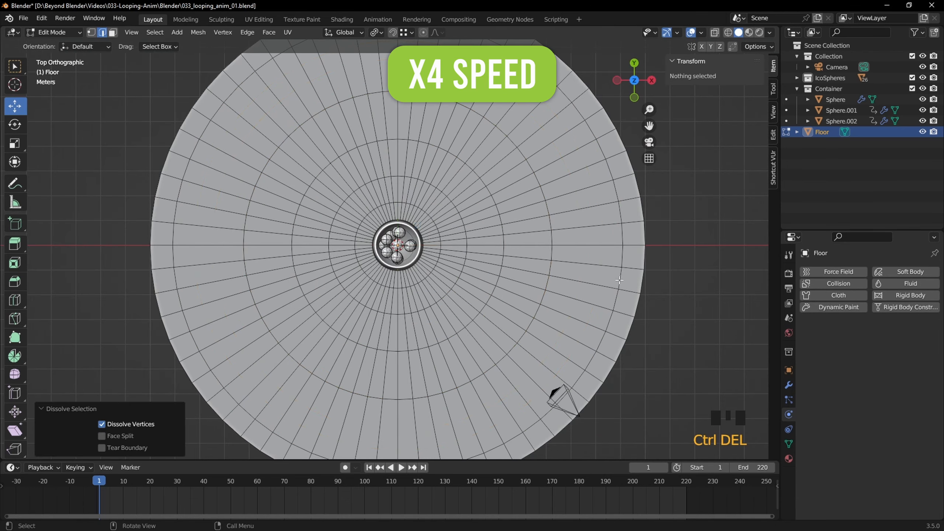
{"action": "left_click", "coordinate": [619, 280], "text": "alt"}
{"action": "key", "text": "s"}
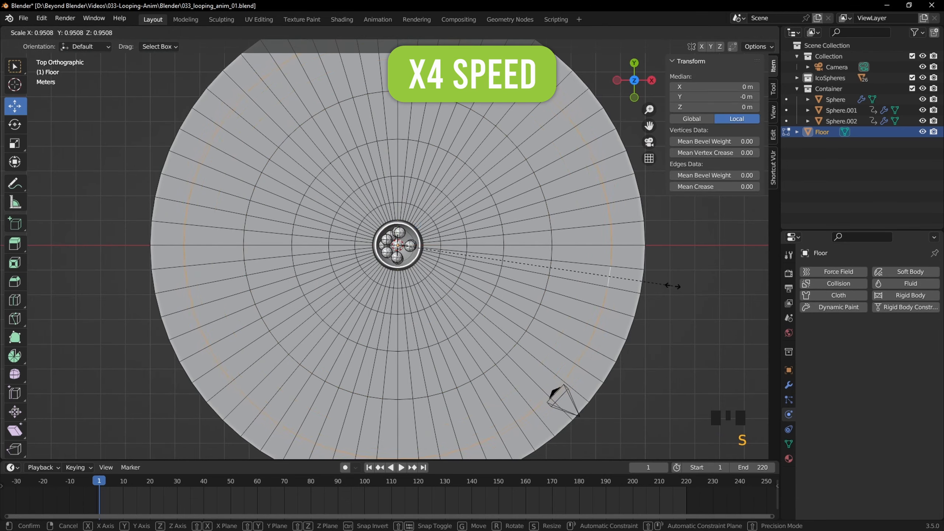
{"action": "left_click", "coordinate": [671, 285]}
{"action": "left_click", "coordinate": [699, 253]}
Step: Leave Edit Mode and, in front view, lower the floor below the bowl to Z -1.6387 m
{"action": "middle_click_drag", "start_coordinate": [660, 335], "coordinate": [673, 209]}
{"action": "middle_click_drag", "start_coordinate": [644, 257], "coordinate": [633, 287]}
{"action": "scroll", "coordinate": [633, 286], "scroll_direction": "up", "scroll_amount": 2}
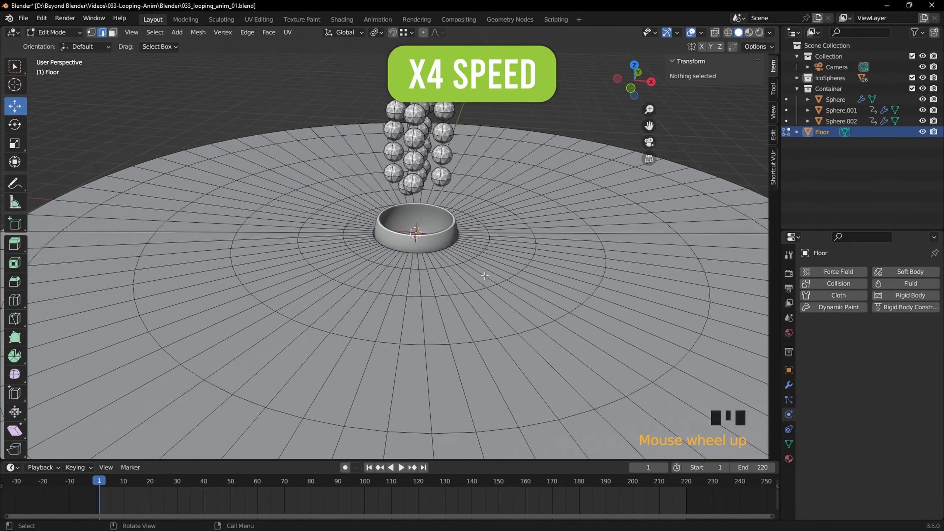
{"action": "key", "text": "Tab"}
{"action": "key", "text": "KP_1"}
{"action": "left_click_drag", "start_coordinate": [406, 201], "coordinate": [406, 250]}
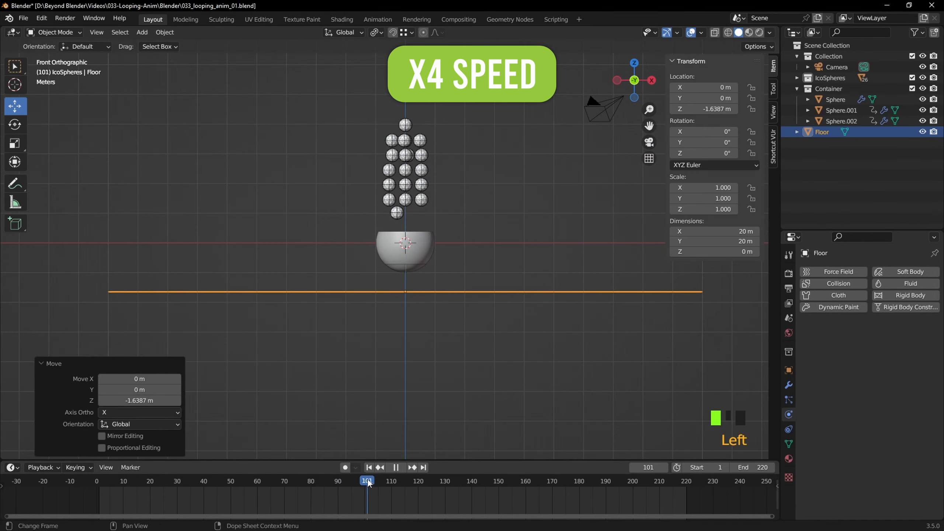
Step: Raise the floor to Z -1.4686 m and, at frame 113, lower it about 0.03 m to clear the open doors
{"action": "scroll", "coordinate": [445, 275], "scroll_direction": "up", "scroll_amount": 3}
{"action": "left_click_drag", "start_coordinate": [445, 274], "coordinate": [445, 255]}
{"action": "left_click_drag", "start_coordinate": [429, 482], "coordinate": [399, 480]}
{"action": "scroll", "coordinate": [226, 398], "scroll_direction": "up", "scroll_amount": 6}
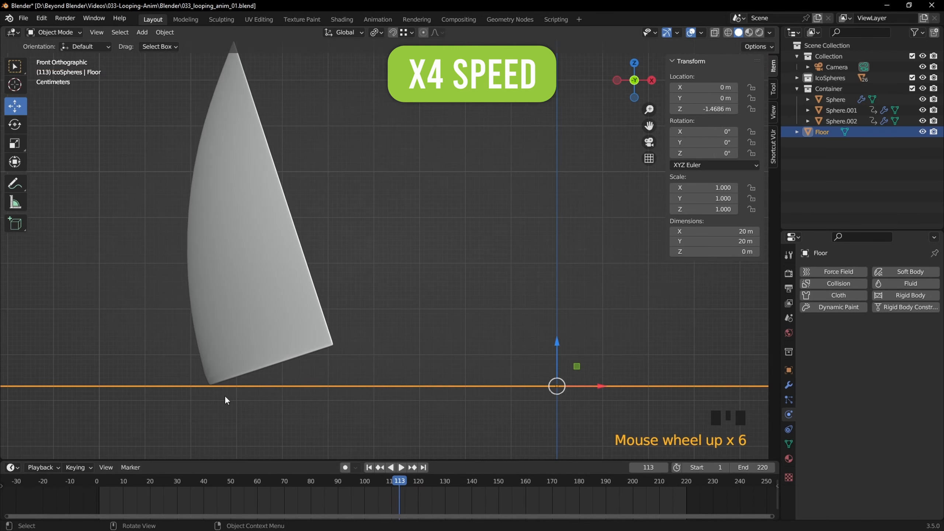
{"action": "left_click_drag", "start_coordinate": [556, 343], "coordinate": [556, 357]}
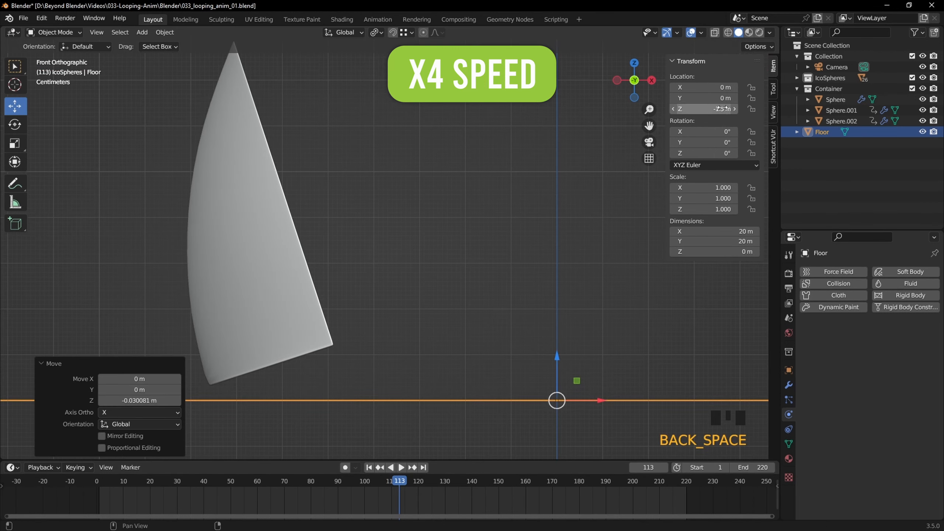
Step: In Edit Mode, extrude the edge loop around the floor's central hole inward, scaling it to about 0.788
{"action": "scroll", "coordinate": [520, 212], "scroll_direction": "down", "scroll_amount": 10}
{"action": "key", "text": "Tab"}
{"action": "middle_click_drag", "start_coordinate": [521, 211], "coordinate": [491, 279]}
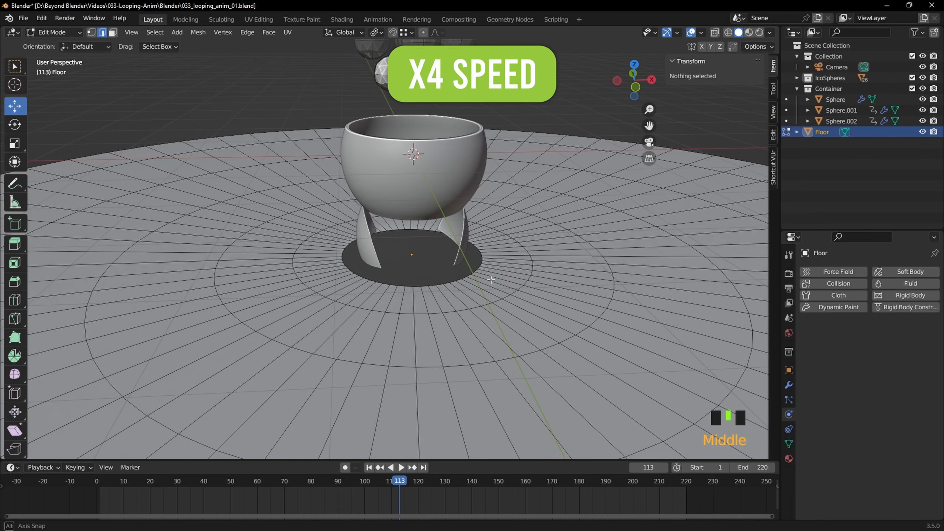
{"action": "left_click", "coordinate": [455, 281], "text": "alt"}
{"action": "key", "text": "e"}
{"action": "left_click", "coordinate": [542, 275]}
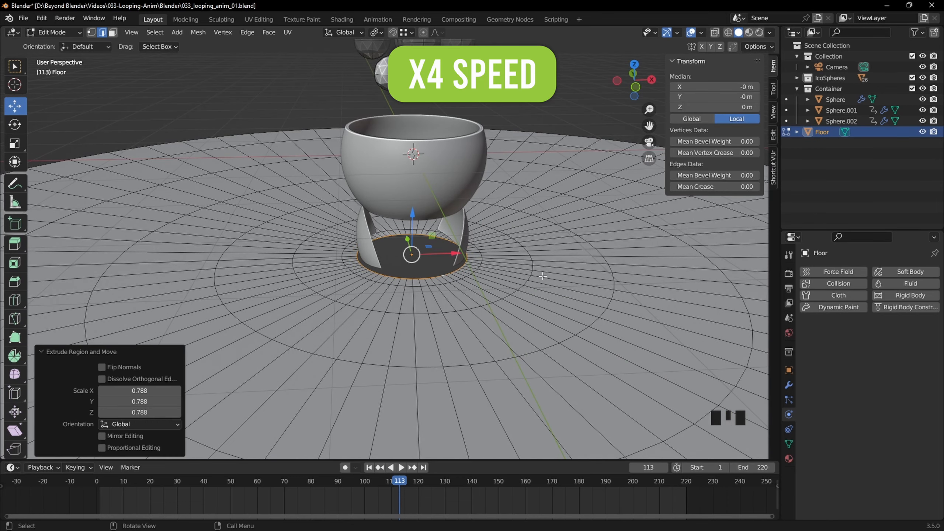
Step: In front view, extrude the hole's inner edge down about 0.23 m, and again about 0.63 m along Z
{"action": "key", "text": "KP_1"}
{"action": "key", "text": "e"}
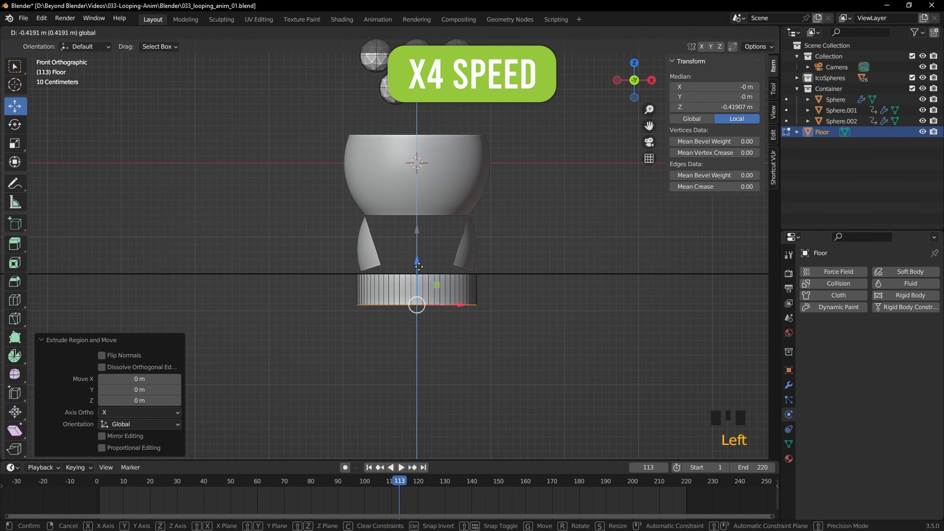
{"action": "left_click", "coordinate": [452, 254]}
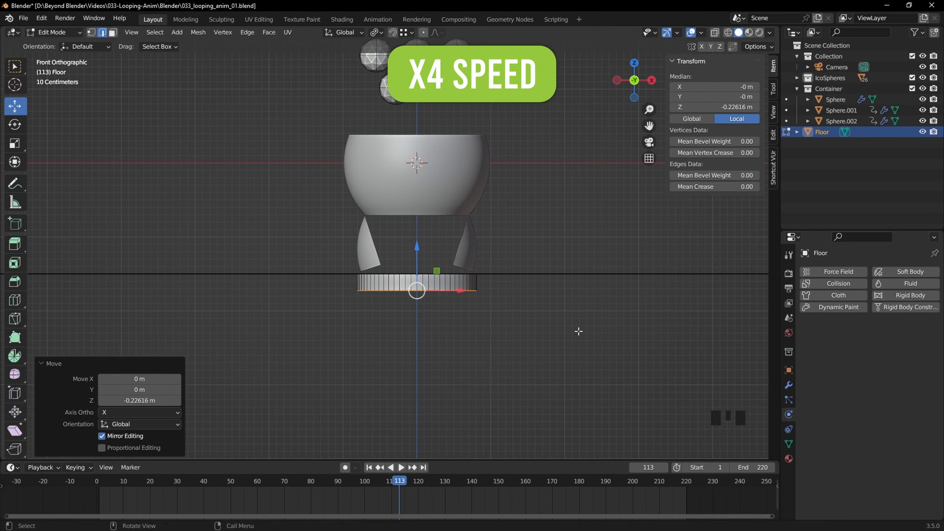
{"action": "key", "text": "z"}
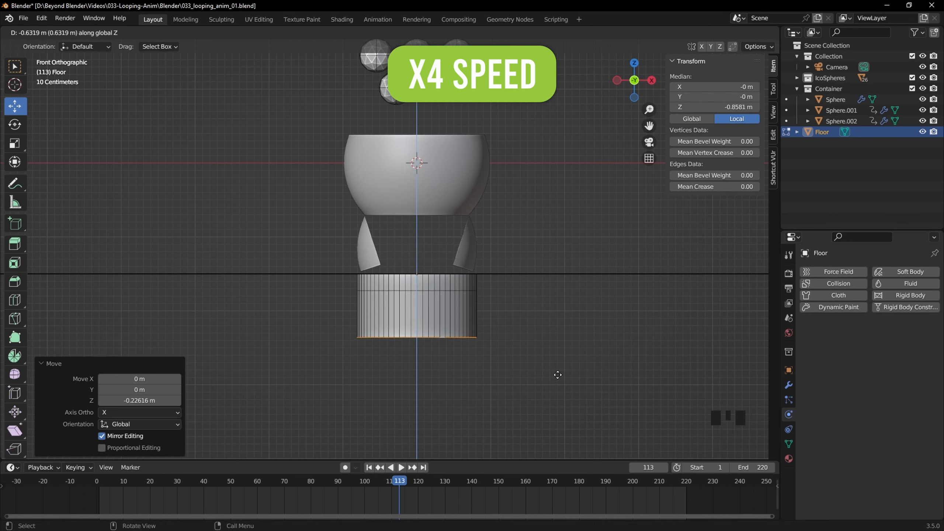
{"action": "left_click", "coordinate": [558, 374]}
Step: Shrink the funnel's lowest ring, extrude it down about 0.95 m along Z, and narrow the new end to about 0.82
{"action": "key", "text": "s"}
{"action": "left_click", "coordinate": [507, 371]}
{"action": "key", "text": "e"}
{"action": "key", "text": "z"}
{"action": "left_click", "coordinate": [547, 424]}
{"action": "key", "text": "s"}
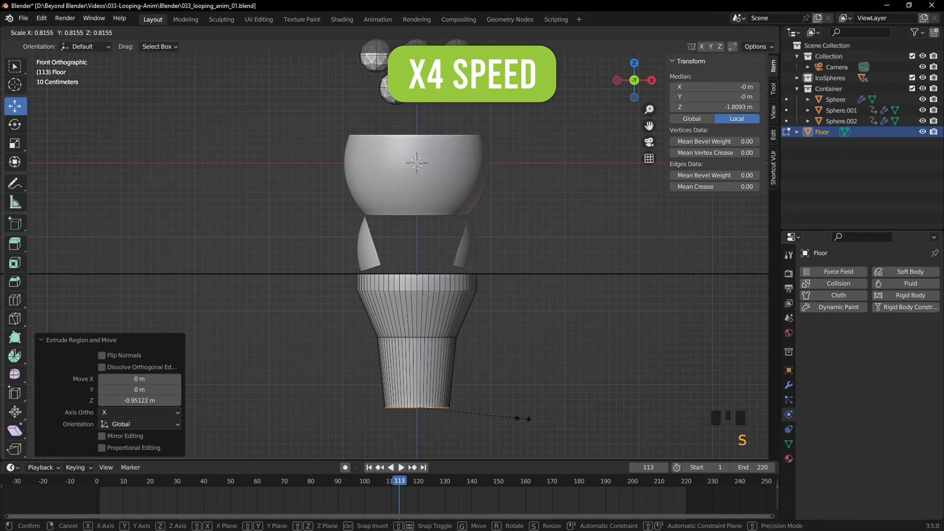
{"action": "left_click", "coordinate": [525, 416]}
Step: Scale the funnel's upper ring, just beneath the floor surface, to about 0.89 to smooth its taper
{"action": "left_click", "coordinate": [442, 290], "text": "alt"}
{"action": "key", "text": "s"}
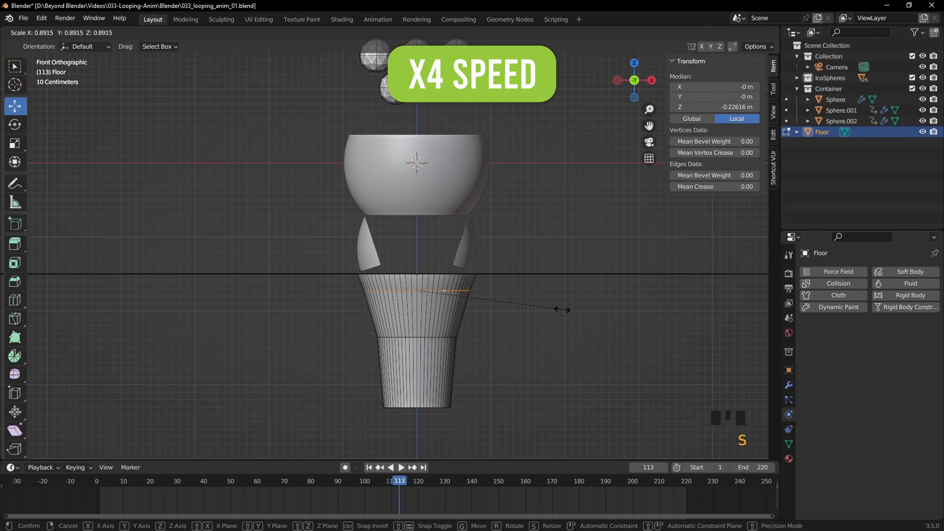
{"action": "left_click", "coordinate": [562, 310]}
Step: Bevel the edge loop at the funnel's rim with a width of about 0.065 m
{"action": "middle_click_drag", "start_coordinate": [561, 309], "coordinate": [579, 282]}
{"action": "scroll", "coordinate": [580, 282], "scroll_direction": "up", "scroll_amount": 3}
{"action": "key", "text": "ctrl+b"}
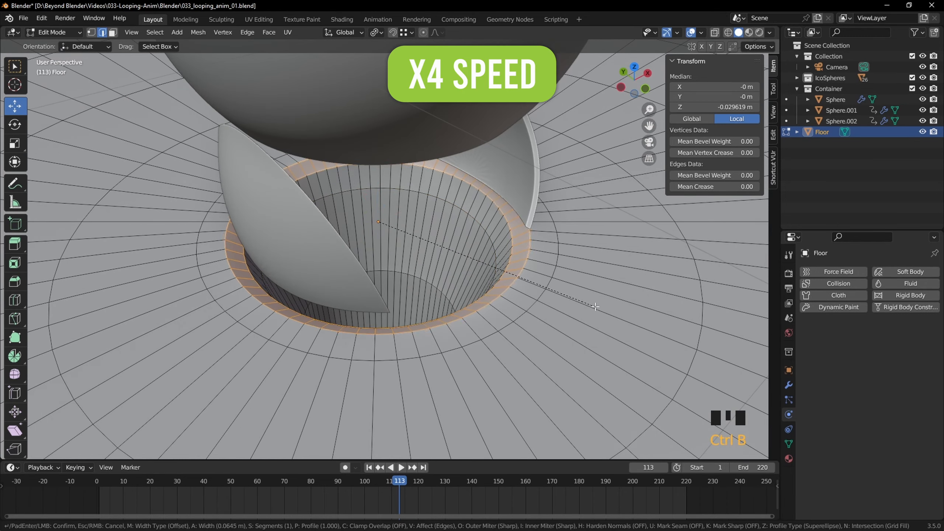
{"action": "left_click", "coordinate": [593, 309]}
Step: Leave Edit Mode, shade the floor smooth, and save the file
{"action": "key", "text": "Tab"}
{"action": "scroll", "coordinate": [594, 308], "scroll_direction": "down", "scroll_amount": 10}
{"action": "right_click", "coordinate": [554, 262]}
{"action": "left_click", "coordinate": [550, 265]}
{"action": "left_click", "coordinate": [564, 90]}
{"action": "middle_click_drag", "start_coordinate": [496, 240], "coordinate": [550, 253]}
{"action": "left_click", "coordinate": [551, 253]}
{"action": "key", "text": "ctrl+s"}
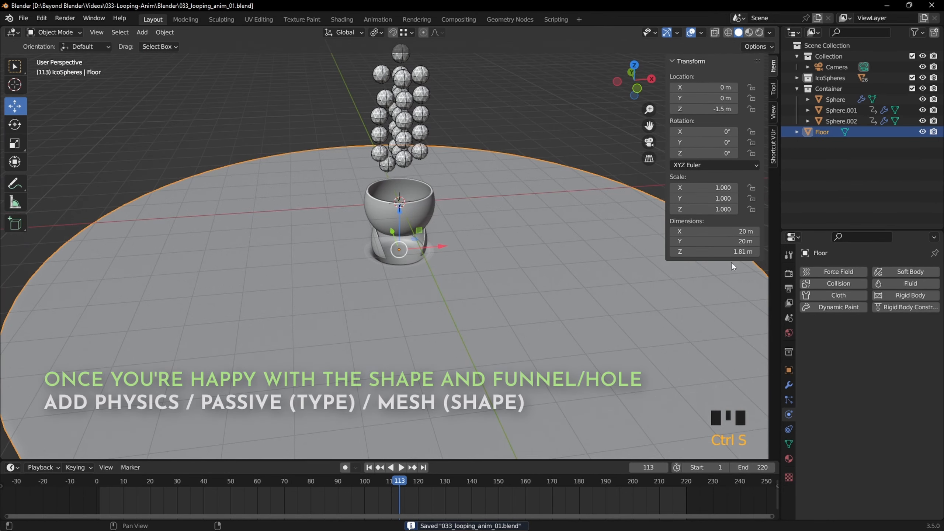
Step: Add a rigid body to the floor with type Passive and collision shape Mesh
{"action": "left_click", "coordinate": [911, 295]}
{"action": "left_click", "coordinate": [874, 340]}
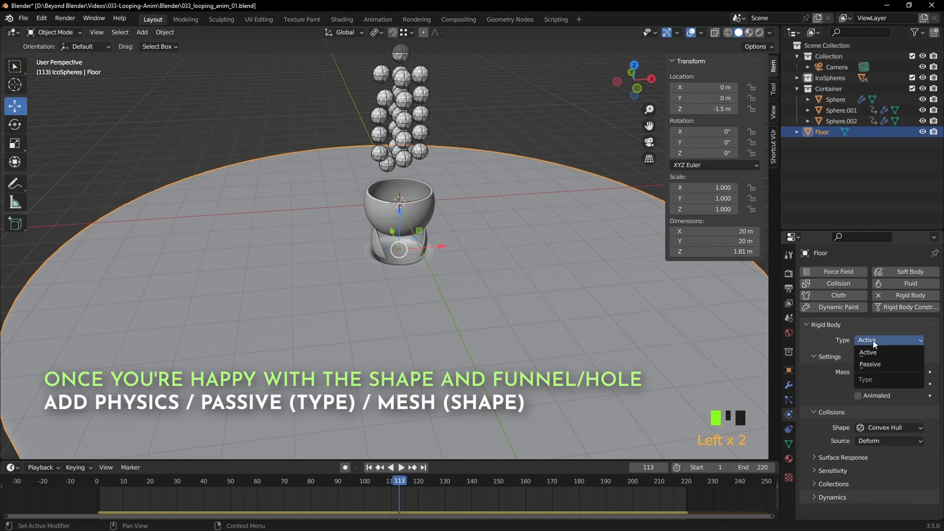
{"action": "left_click", "coordinate": [866, 364]}
{"action": "left_click", "coordinate": [901, 402]}
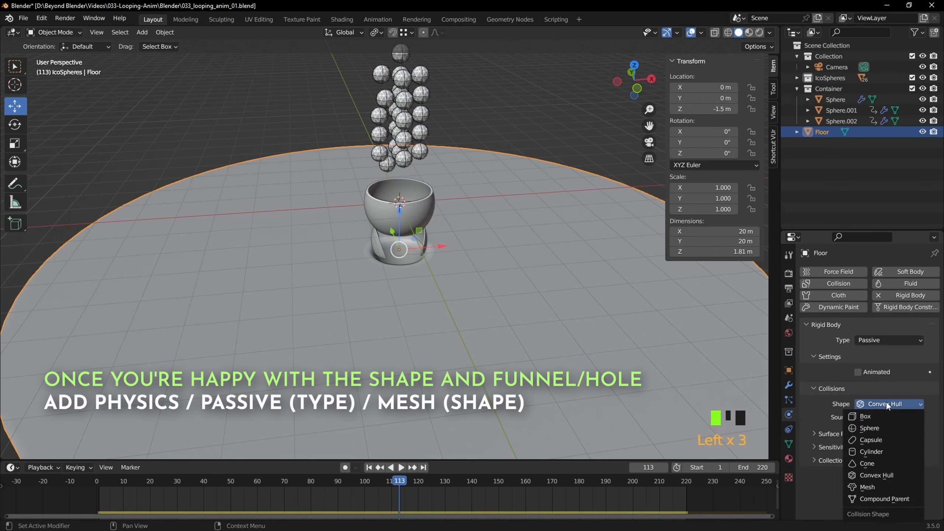
{"action": "left_click", "coordinate": [864, 487]}
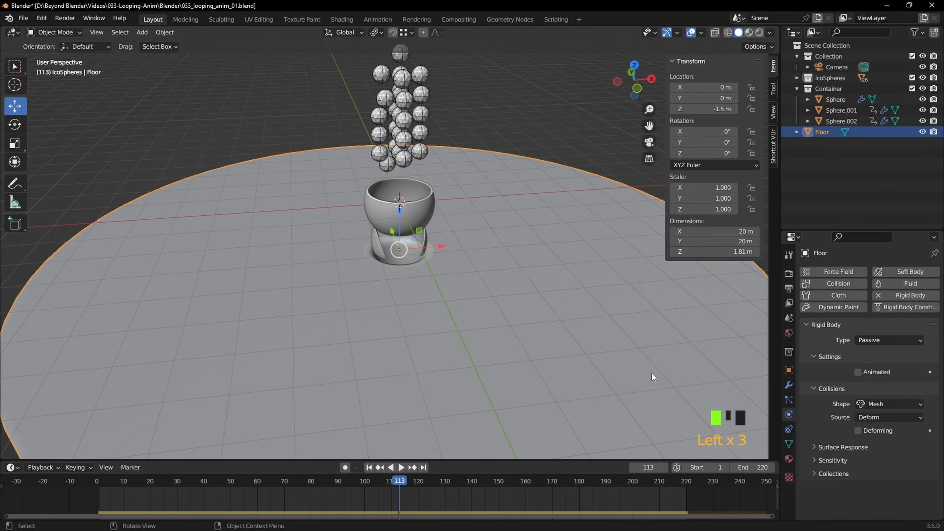
Step: Play the simulation from the first frame to check how the icospheres drop into the floor's hole
{"action": "left_click", "coordinate": [528, 130]}
{"action": "middle_click_drag", "start_coordinate": [556, 197], "coordinate": [483, 263]}
{"action": "scroll", "coordinate": [485, 175], "scroll_direction": "up", "scroll_amount": 6}
{"action": "key", "text": "shift+Left"}
{"action": "key", "text": "space"}
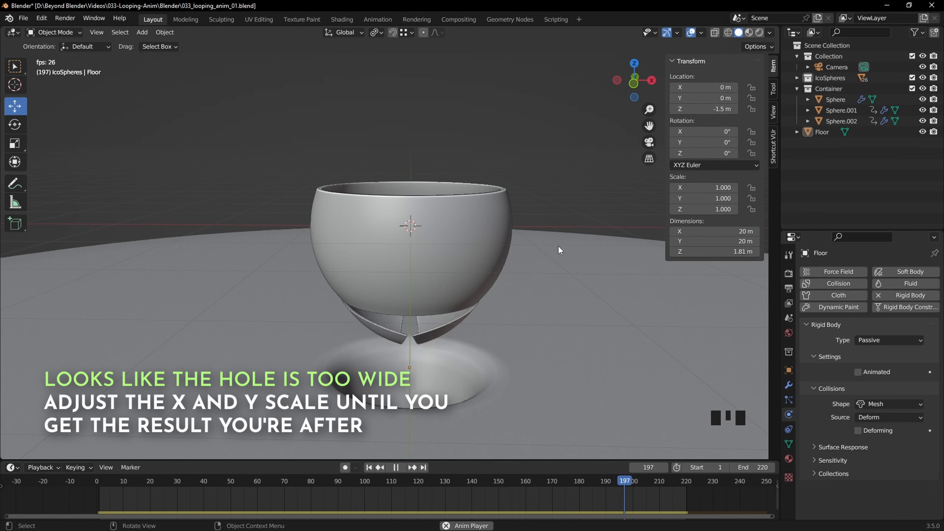
{"action": "scroll", "coordinate": [558, 249], "scroll_direction": "down", "scroll_amount": 5}
{"action": "middle_click_drag", "start_coordinate": [558, 249], "coordinate": [556, 234]}
{"action": "key", "text": "space"}
Step: In Edit Mode, select all the funnel's faces and scale them to about 0.88 on X and Y only
{"action": "key", "text": "Tab"}
{"action": "scroll", "coordinate": [518, 299], "scroll_direction": "down", "scroll_amount": 3}
{"action": "middle_click_drag", "start_coordinate": [518, 299], "coordinate": [330, 187]}
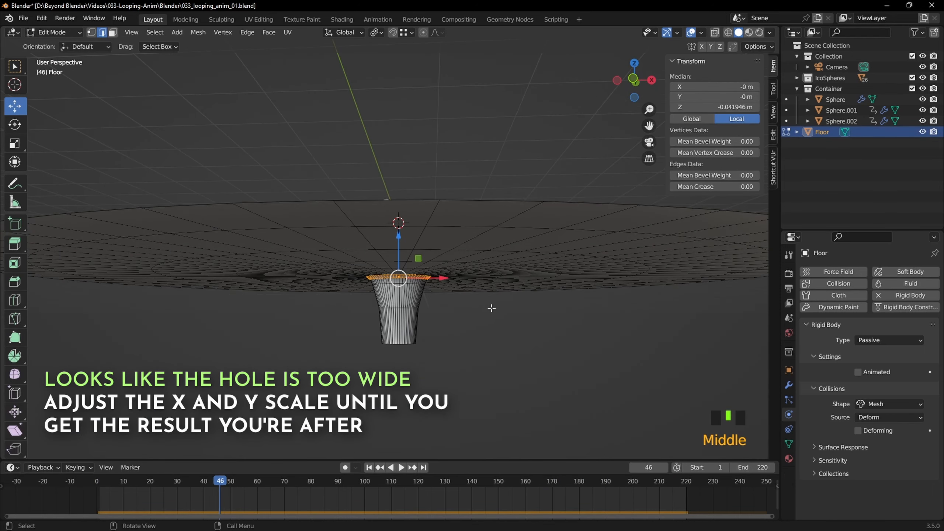
{"action": "scroll", "coordinate": [330, 187], "scroll_direction": "up", "scroll_amount": 4}
{"action": "left_click", "coordinate": [113, 32]}
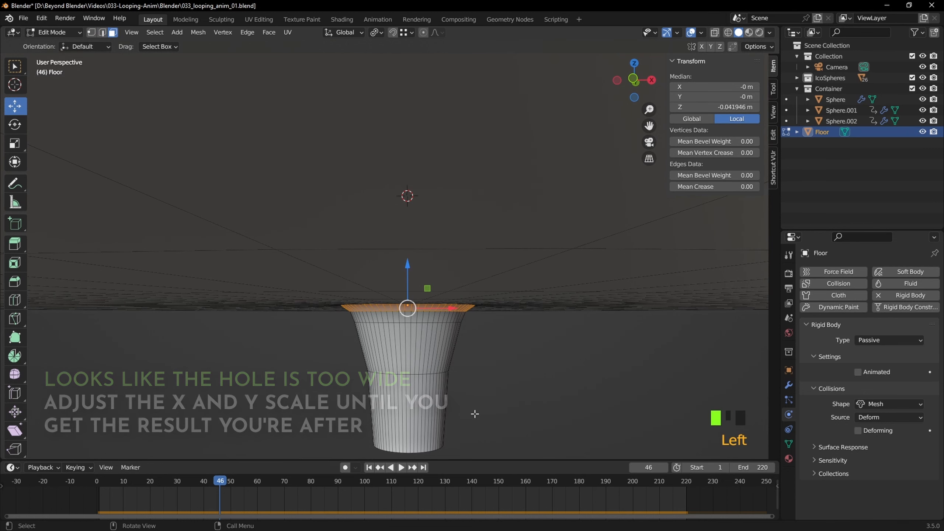
{"action": "left_click", "coordinate": [428, 415], "text": "alt"}
{"action": "key", "text": "ctrl+KP_Add"}
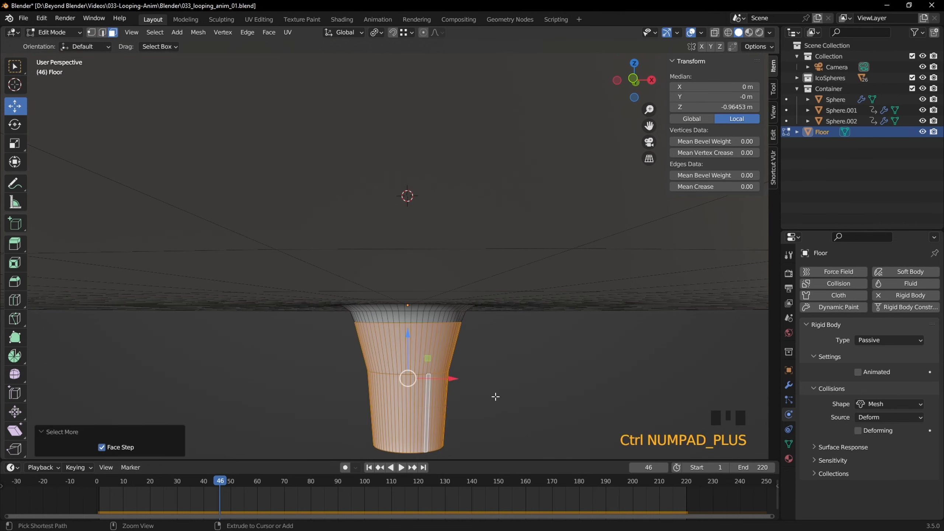
{"action": "mouse_move", "coordinate": [479, 311]}
{"action": "middle_mouse_down"}
{"action": "mouse_move", "coordinate": [483, 265]}
{"action": "mouse_move", "coordinate": [489, 304]}
{"action": "middle_mouse_up"}
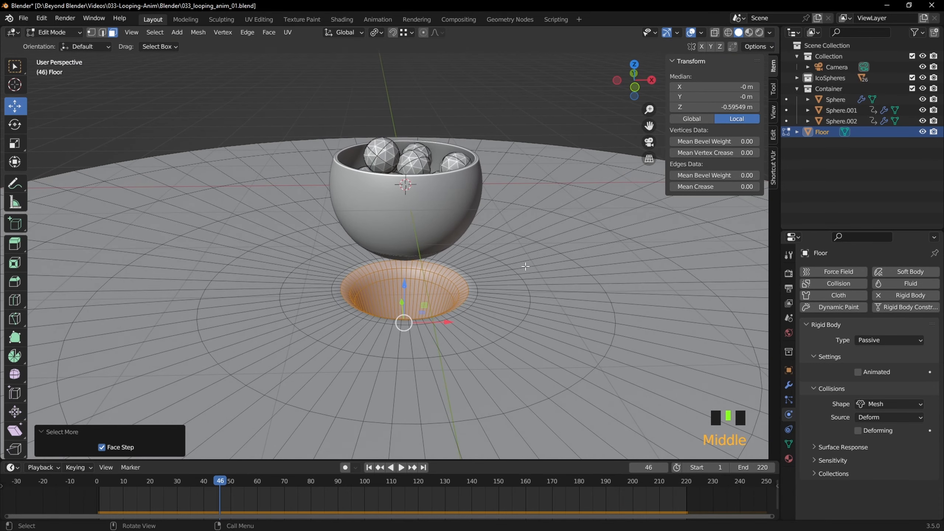
{"action": "middle_click_drag", "start_coordinate": [525, 266], "coordinate": [523, 259]}
{"action": "key", "text": "s"}
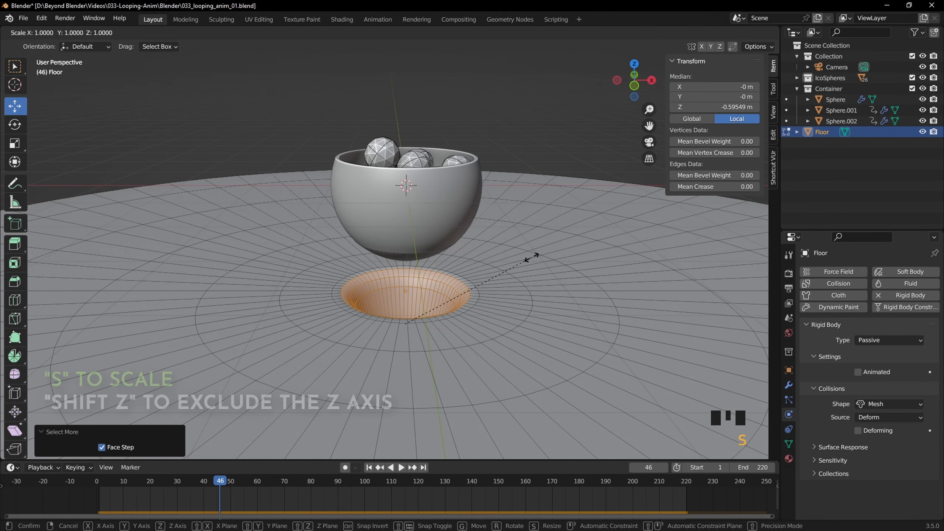
{"action": "key", "text": "shift+z"}
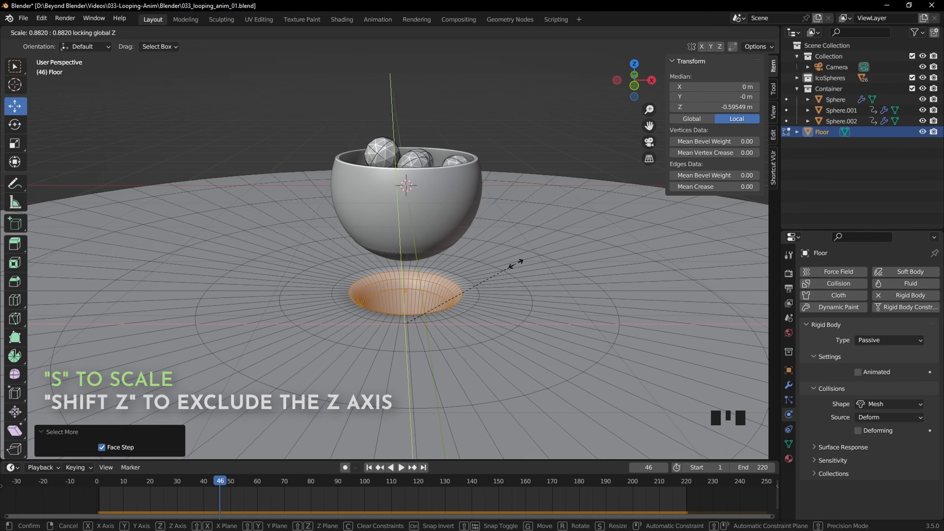
{"action": "left_click", "coordinate": [515, 264]}
{"action": "scroll", "coordinate": [512, 265], "scroll_direction": "down", "scroll_amount": 2}
{"action": "mouse_move", "coordinate": [512, 266]}
{"action": "middle_mouse_down"}
{"action": "mouse_move", "coordinate": [513, 248]}
{"action": "mouse_move", "coordinate": [517, 268]}
{"action": "middle_mouse_up"}
{"action": "key", "text": "Tab"}
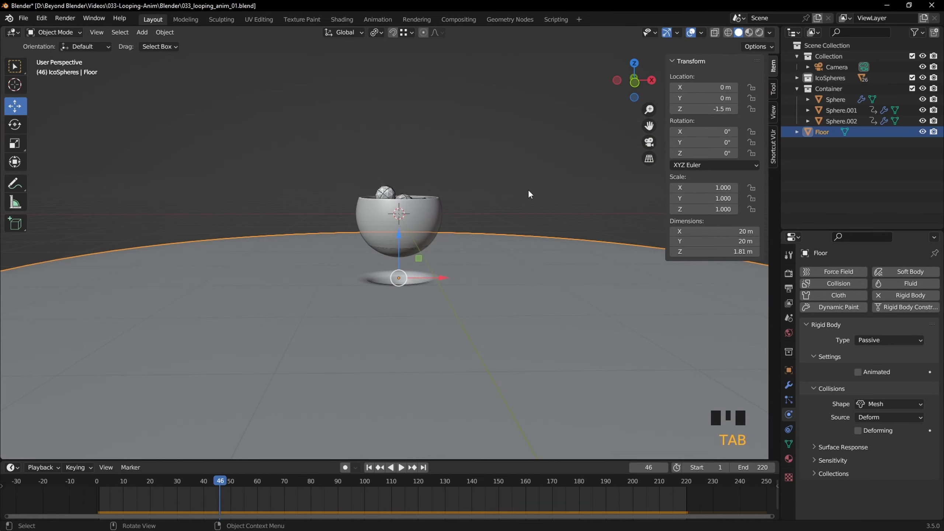
Step: Replay the simulation from the first frame to test whether the icospheres fit through the narrowed hole
{"action": "key", "text": "shift+Left"}
{"action": "left_click", "coordinate": [529, 174]}
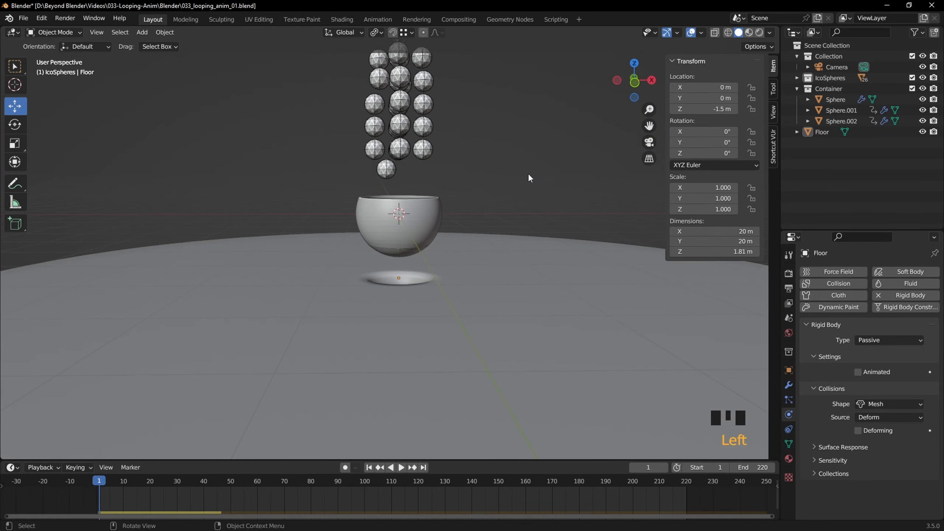
{"action": "key", "text": "space"}
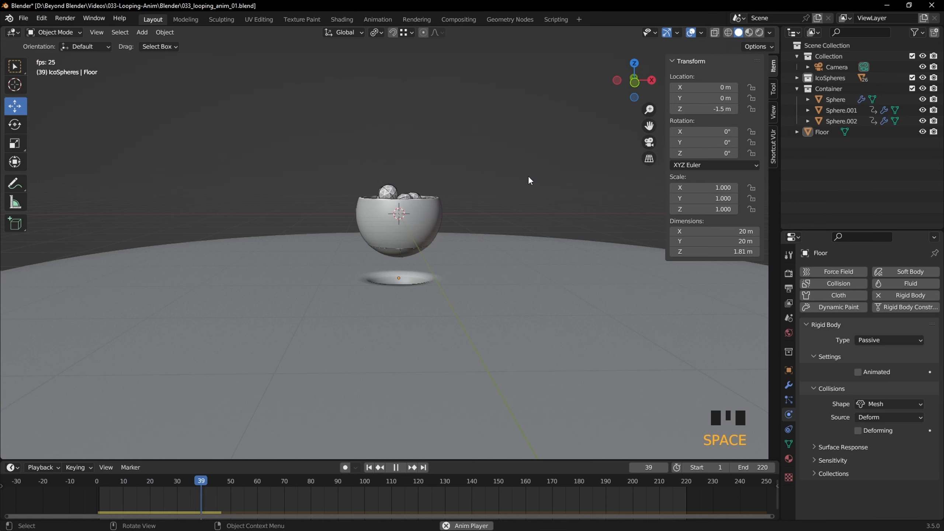
{"action": "scroll", "coordinate": [529, 175], "scroll_direction": "up", "scroll_amount": 5}
{"action": "middle_click_drag", "start_coordinate": [529, 176], "coordinate": [547, 204]}
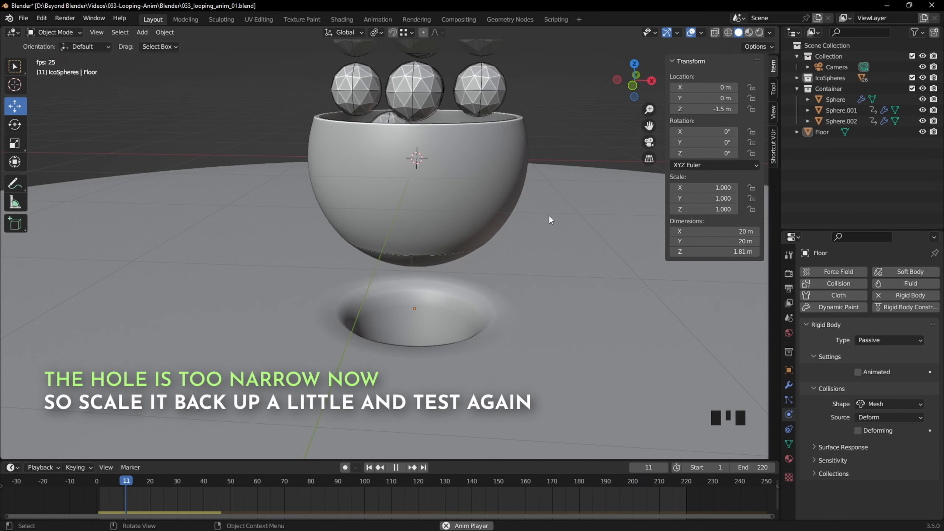
{"action": "scroll", "coordinate": [549, 214], "scroll_direction": "down", "scroll_amount": 2}
{"action": "middle_click_drag", "start_coordinate": [548, 215], "coordinate": [552, 210]}
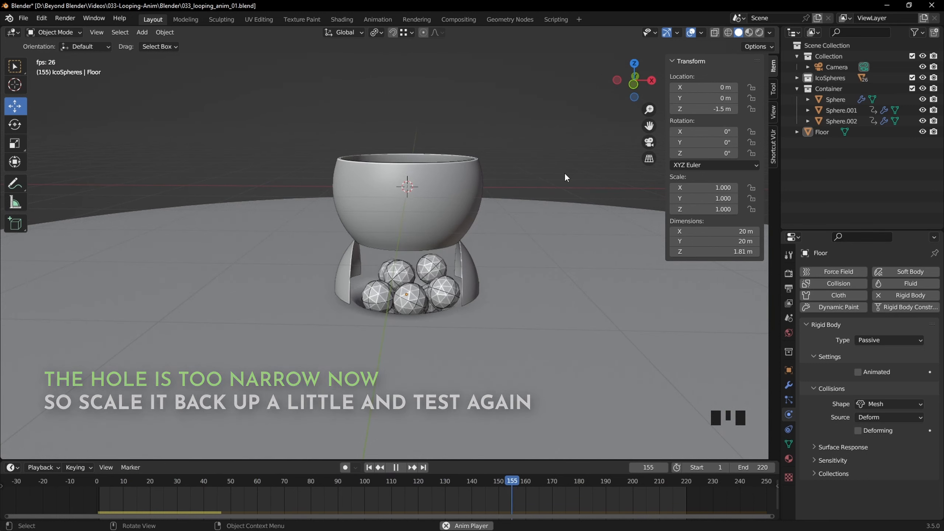
{"action": "key", "text": "space"}
{"action": "middle_click_drag", "start_coordinate": [529, 251], "coordinate": [507, 293]}
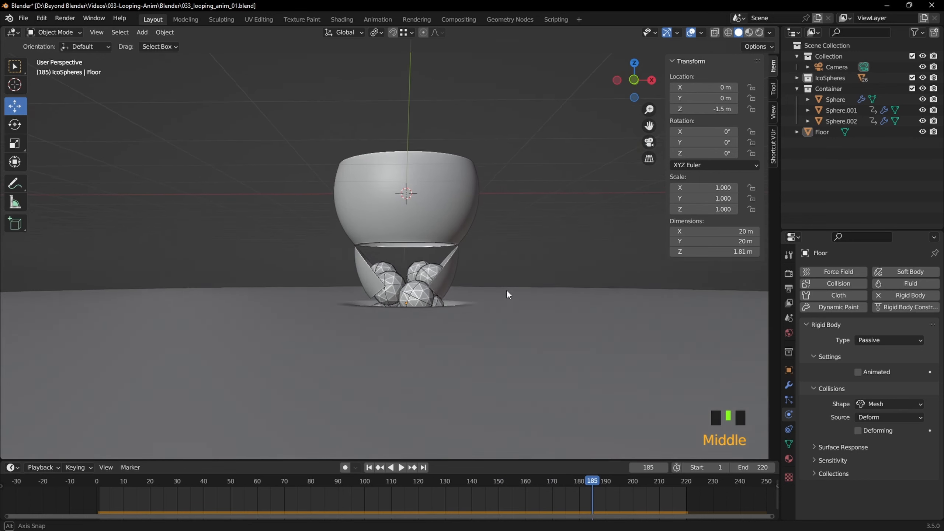
{"action": "scroll", "coordinate": [506, 289], "scroll_direction": "down", "scroll_amount": 3}
Step: Play the simulation once more from frame 1 to check the timing of the icospheres disappearing down the hole
{"action": "key", "text": "z"}
{"action": "scroll", "coordinate": [408, 353], "scroll_direction": "up", "scroll_amount": 6}
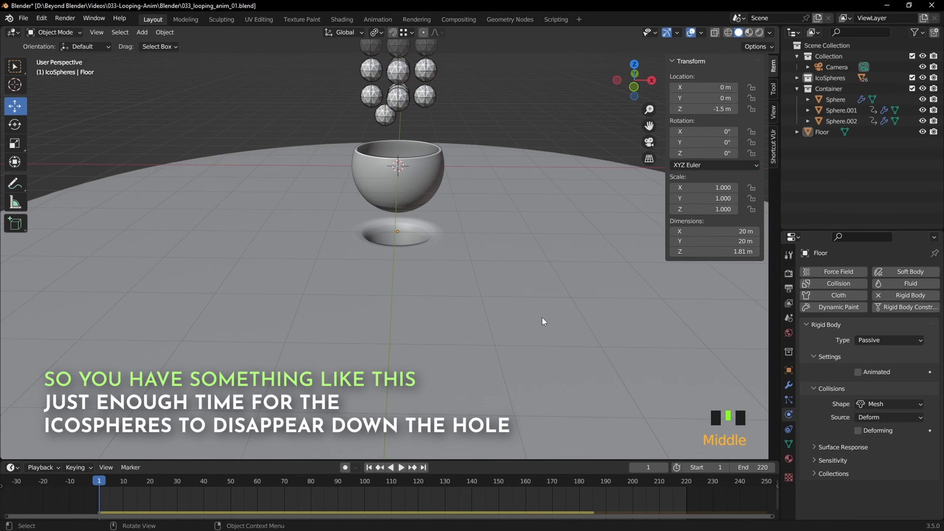
{"action": "key", "text": "space"}
{"action": "scroll", "coordinate": [499, 225], "scroll_direction": "up", "scroll_amount": 3}
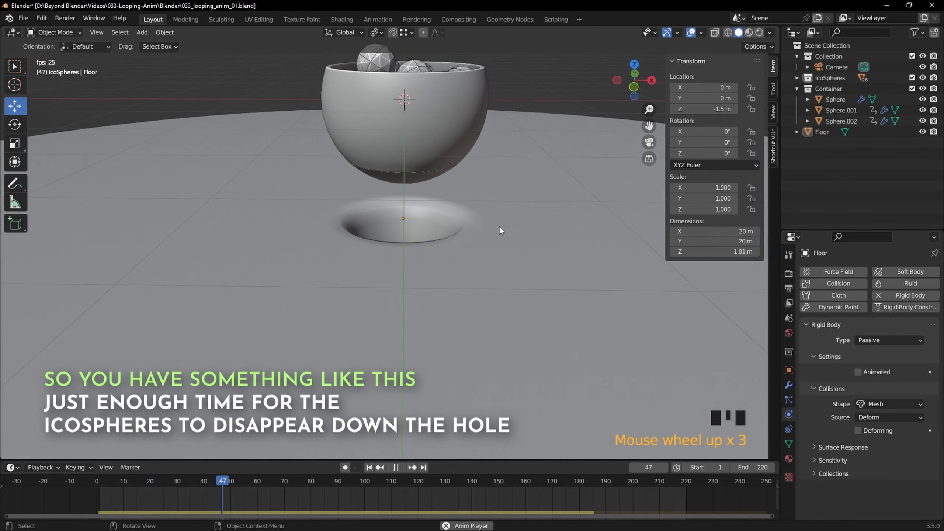
{"action": "middle_click_drag", "start_coordinate": [498, 226], "coordinate": [511, 257], "text": "shift"}
{"action": "scroll", "coordinate": [510, 248], "scroll_direction": "up", "scroll_amount": 2}
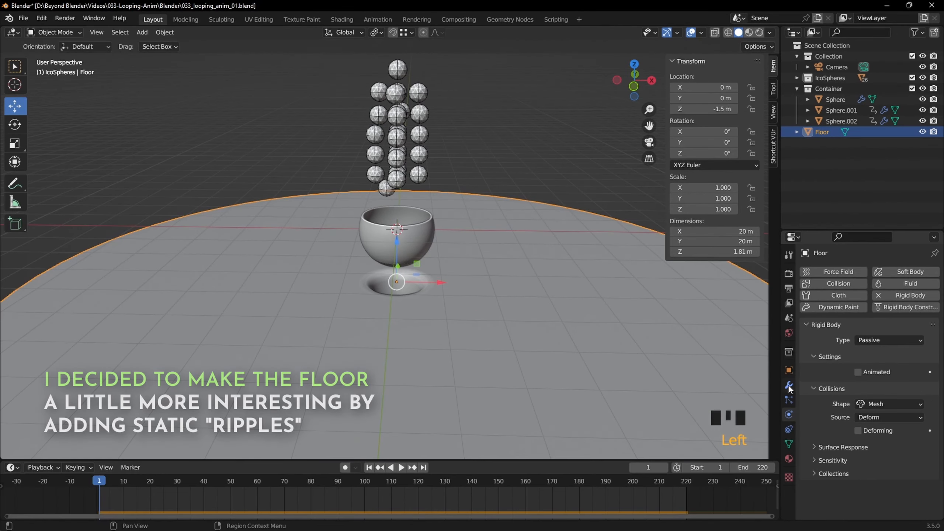
Step: Add a Subdivision Surface modifier to the floor and set its viewport levels to 2
{"action": "left_click", "coordinate": [789, 387]}
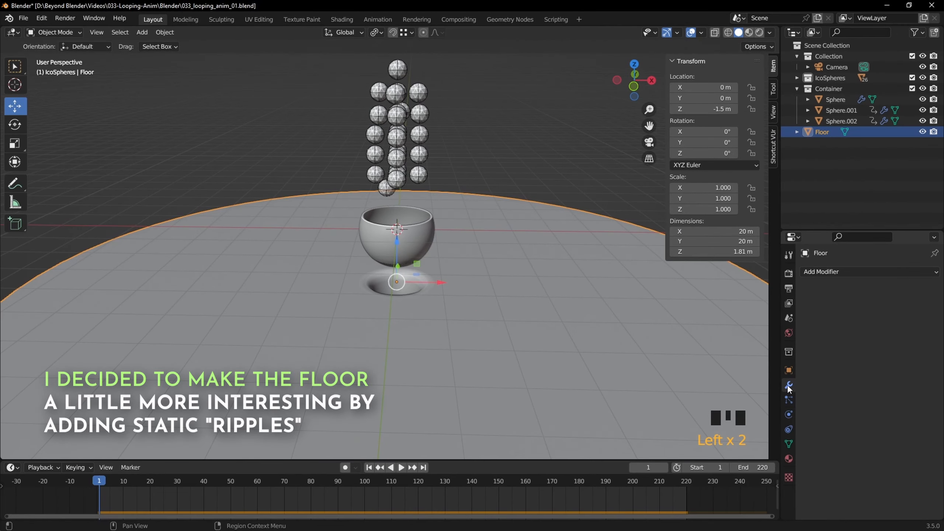
{"action": "left_click", "coordinate": [830, 273]}
{"action": "left_click", "coordinate": [725, 467]}
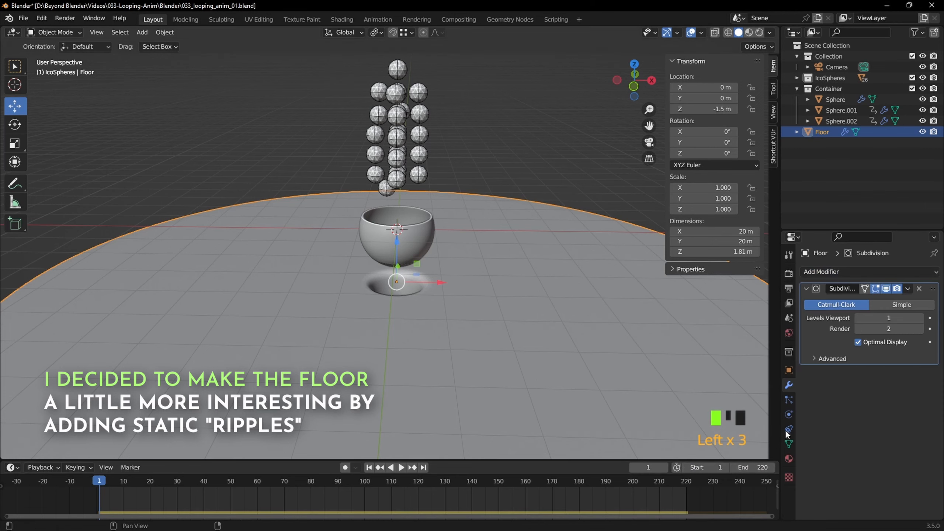
{"action": "left_click", "coordinate": [920, 318]}
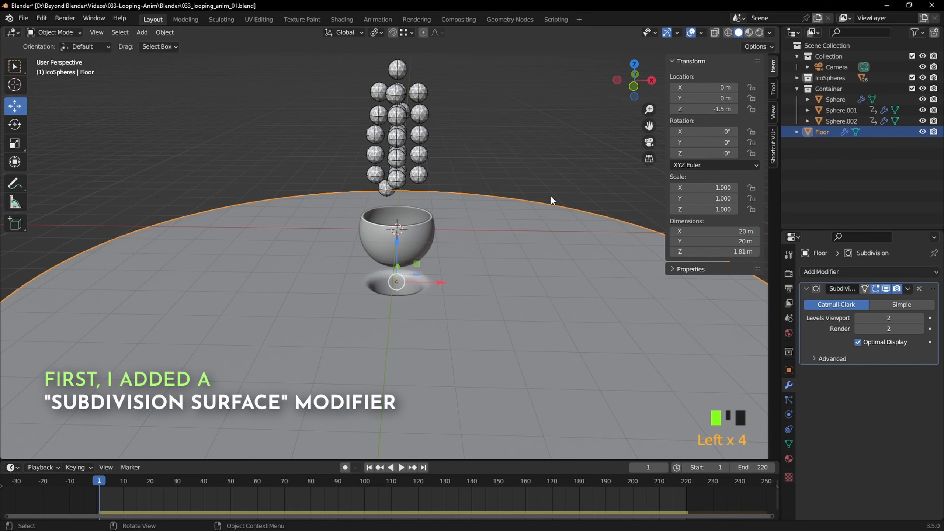
Step: In Edit Mode, select the floor's concentric edge loops around the hole and bevel them 0.0686 m with 2 segments
{"action": "left_click", "coordinate": [496, 184]}
{"action": "middle_click_drag", "start_coordinate": [496, 184], "coordinate": [557, 341]}
{"action": "left_click", "coordinate": [497, 251]}
{"action": "key", "text": "Tab"}
{"action": "scroll", "coordinate": [523, 261], "scroll_direction": "up", "scroll_amount": 2}
{"action": "scroll", "coordinate": [522, 261], "scroll_direction": "up", "scroll_amount": 3}
{"action": "left_click", "coordinate": [558, 342], "text": "alt"}
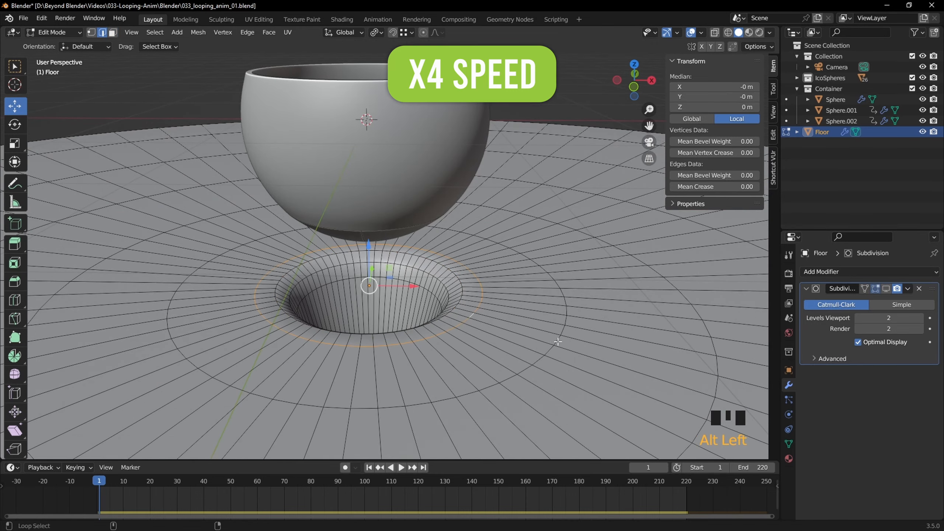
{"action": "left_click", "coordinate": [681, 296], "text": "alt+shift"}
{"action": "scroll", "coordinate": [680, 295], "scroll_direction": "down", "scroll_amount": 2}
{"action": "left_click", "coordinate": [631, 221], "text": "alt+shift"}
{"action": "scroll", "coordinate": [593, 219], "scroll_direction": "down", "scroll_amount": 3}
{"action": "middle_click_drag", "start_coordinate": [592, 220], "coordinate": [554, 238]}
{"action": "left_click", "coordinate": [628, 167], "text": "alt+shift"}
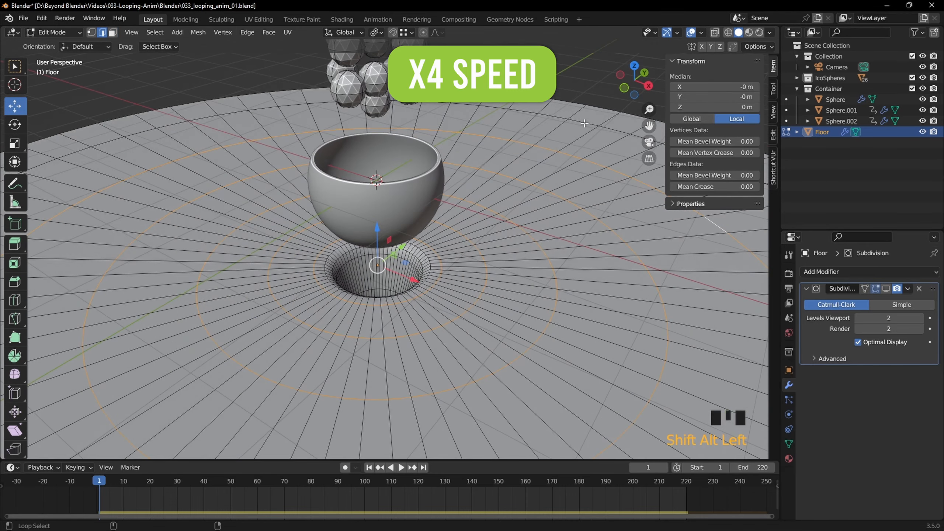
{"action": "middle_click_drag", "start_coordinate": [628, 167], "coordinate": [628, 181]}
{"action": "left_click", "coordinate": [621, 122], "text": "alt+shift"}
{"action": "scroll", "coordinate": [488, 216], "scroll_direction": "up", "scroll_amount": 3}
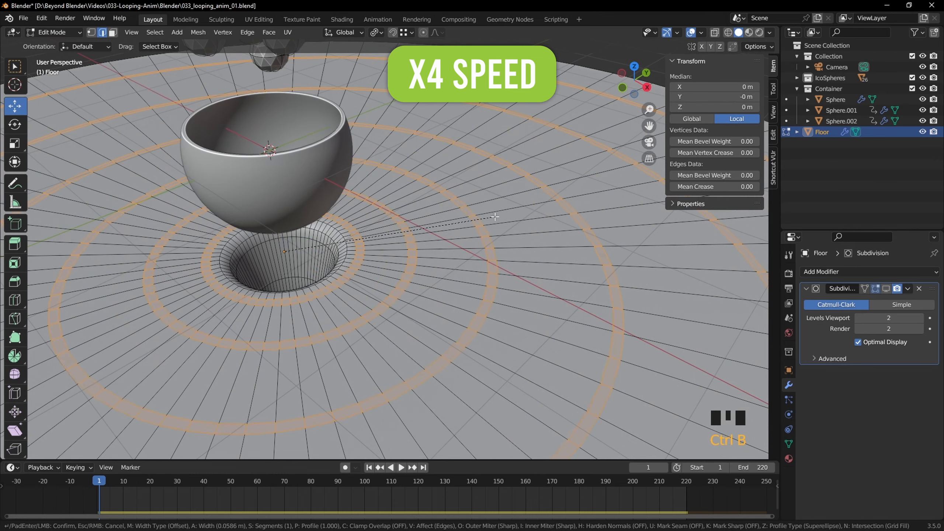
{"action": "left_click", "coordinate": [496, 219]}
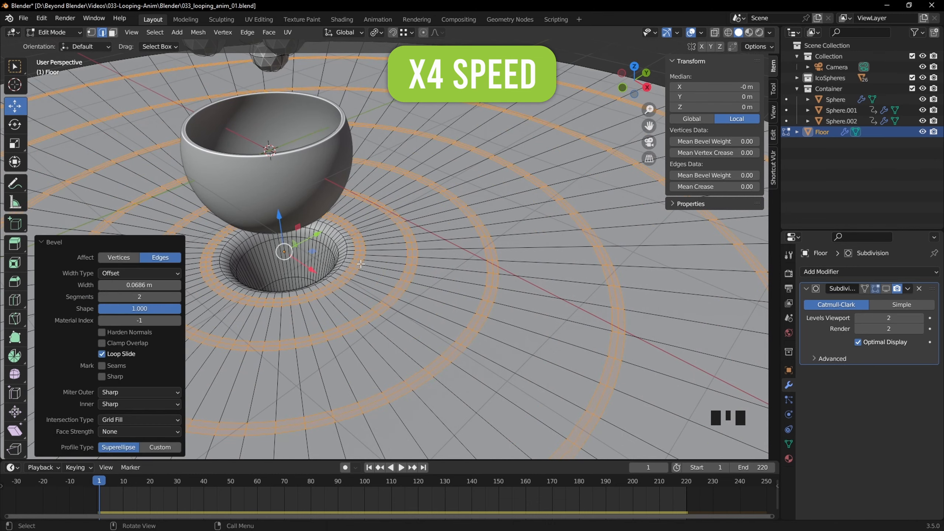
Step: Select the centre edge loops of the floor's beveled rings and raise them slightly along Z in front view
{"action": "left_click", "coordinate": [485, 270], "text": "alt+shift"}
{"action": "middle_click_drag", "start_coordinate": [622, 209], "coordinate": [397, 213], "text": "shift"}
{"action": "left_click", "coordinate": [520, 279], "text": "alt+shift"}
{"action": "left_click", "coordinate": [706, 309], "text": "alt+shift"}
{"action": "scroll", "coordinate": [699, 305], "scroll_direction": "down", "scroll_amount": 2}
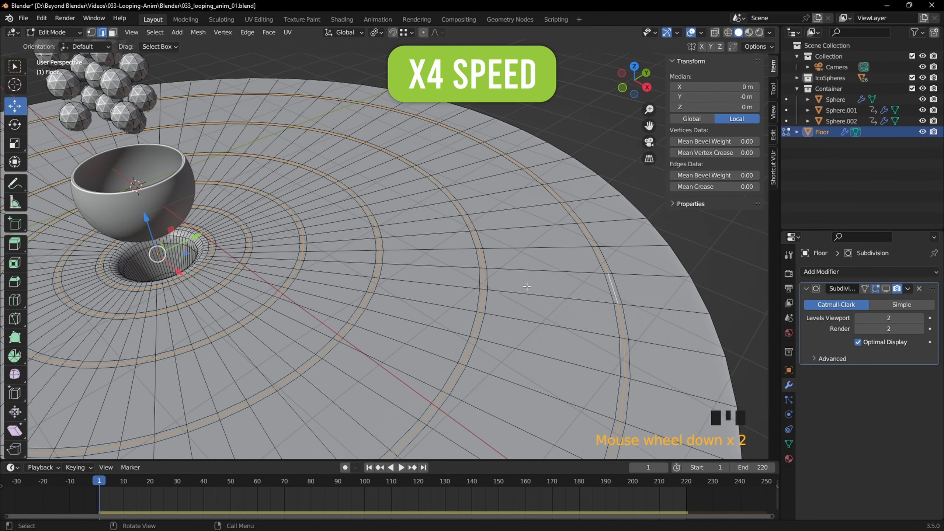
{"action": "key", "text": "KP_1"}
{"action": "middle_click_drag", "start_coordinate": [334, 246], "coordinate": [493, 263], "text": "shift"}
{"action": "scroll", "coordinate": [483, 264], "scroll_direction": "up", "scroll_amount": 3}
{"action": "left_click_drag", "start_coordinate": [284, 272], "coordinate": [284, 263]}
{"action": "middle_click_drag", "start_coordinate": [334, 253], "coordinate": [405, 279]}
{"action": "scroll", "coordinate": [426, 270], "scroll_direction": "down", "scroll_amount": 5}
Step: Leave Edit Mode and turn the floor's Subdivision display back on in the viewport
{"action": "key", "text": "Tab"}
{"action": "left_click", "coordinate": [521, 171]}
{"action": "left_click", "coordinate": [886, 288]}
{"action": "left_click", "coordinate": [500, 202]}
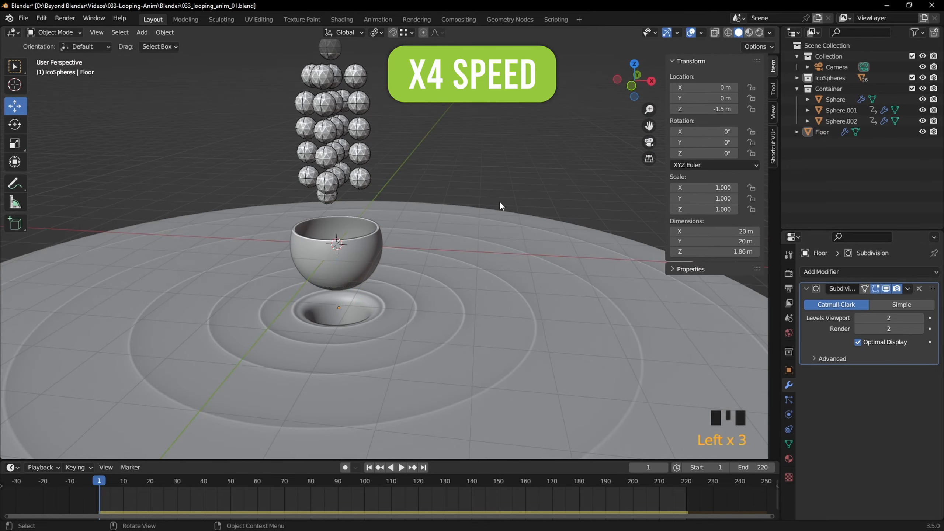
Step: Play the simulation to inspect the rippled floor beneath the bowl, then return to frame 1
{"action": "middle_click_drag", "start_coordinate": [500, 202], "coordinate": [477, 225]}
{"action": "key", "text": "space"}
{"action": "scroll", "coordinate": [386, 268], "scroll_direction": "up", "scroll_amount": 3}
{"action": "middle_click_drag", "start_coordinate": [386, 268], "coordinate": [502, 212], "text": "shift"}
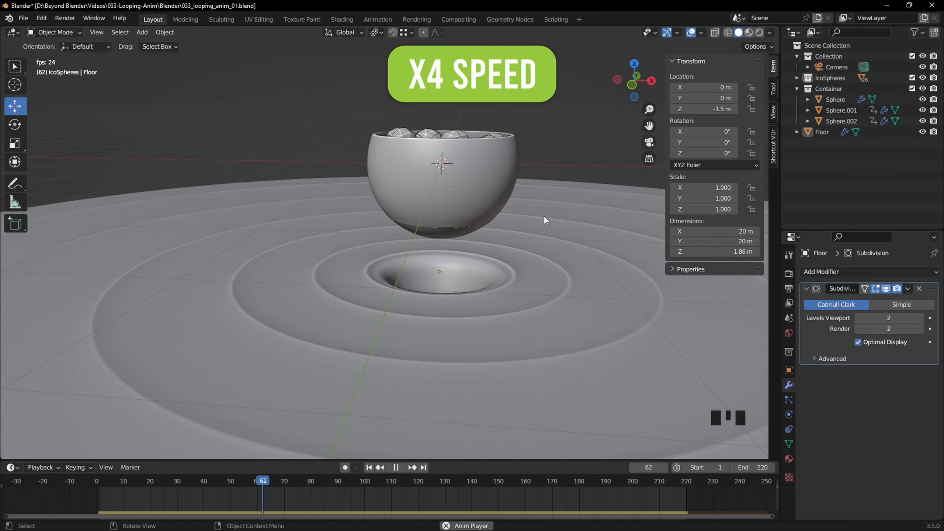
{"action": "key", "text": "Escape"}
{"action": "scroll", "coordinate": [543, 218], "scroll_direction": "down", "scroll_amount": 2}
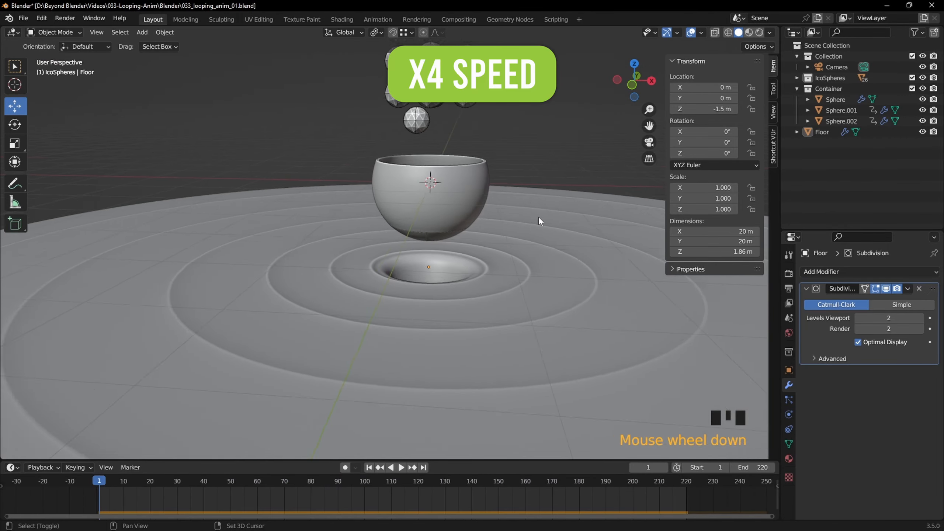
Step: Edit the floor with its Subdivision display off, deselect one ring's centre loop and lower the remaining ones 0.012553 m
{"action": "middle_click_drag", "start_coordinate": [538, 216], "coordinate": [502, 282], "text": "shift"}
{"action": "left_click", "coordinate": [515, 276]}
{"action": "key", "text": "Tab"}
{"action": "scroll", "coordinate": [520, 281], "scroll_direction": "down", "scroll_amount": 3}
{"action": "left_click", "coordinate": [886, 289]}
{"action": "middle_click_drag", "start_coordinate": [466, 235], "coordinate": [386, 179], "text": "shift"}
{"action": "scroll", "coordinate": [399, 164], "scroll_direction": "up", "scroll_amount": 4}
{"action": "scroll", "coordinate": [372, 175], "scroll_direction": "up", "scroll_amount": 3}
{"action": "left_click", "coordinate": [316, 164], "text": "alt+shift"}
{"action": "key", "text": "KP_1"}
{"action": "middle_click_drag", "start_coordinate": [369, 126], "coordinate": [489, 223], "text": "shift"}
{"action": "scroll", "coordinate": [446, 186], "scroll_direction": "up", "scroll_amount": 7}
{"action": "middle_click_drag", "start_coordinate": [418, 160], "coordinate": [461, 274], "text": "shift"}
{"action": "left_click_drag", "start_coordinate": [426, 141], "coordinate": [427, 144]}
{"action": "middle_click_drag", "start_coordinate": [426, 149], "coordinate": [451, 230]}
{"action": "scroll", "coordinate": [452, 230], "scroll_direction": "down", "scroll_amount": 5}
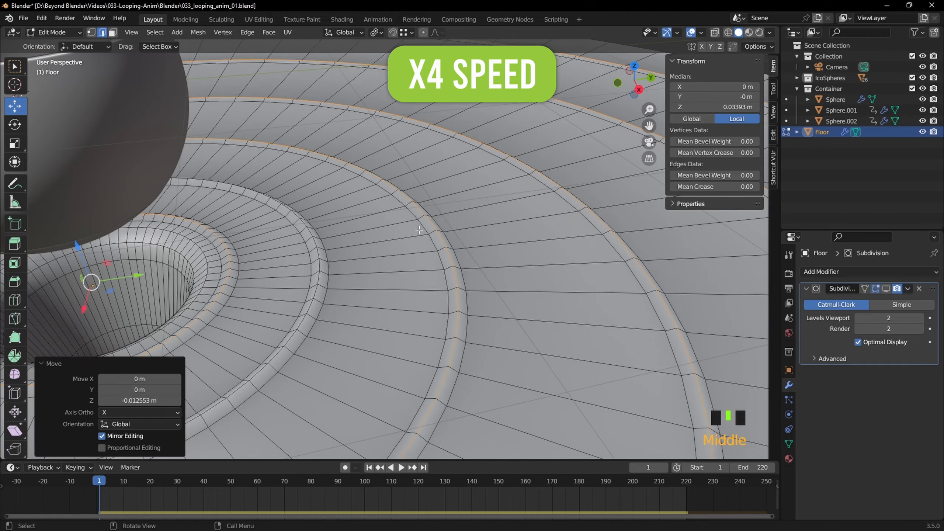
Step: Deselect the next ring's centre loop and lower the remaining selected loops 0.011208 m along Z
{"action": "left_click", "coordinate": [455, 238], "text": "alt+shift"}
{"action": "key", "text": "KP_1"}
{"action": "scroll", "coordinate": [446, 186], "scroll_direction": "up", "scroll_amount": 7}
{"action": "left_click_drag", "start_coordinate": [443, 120], "coordinate": [444, 124]}
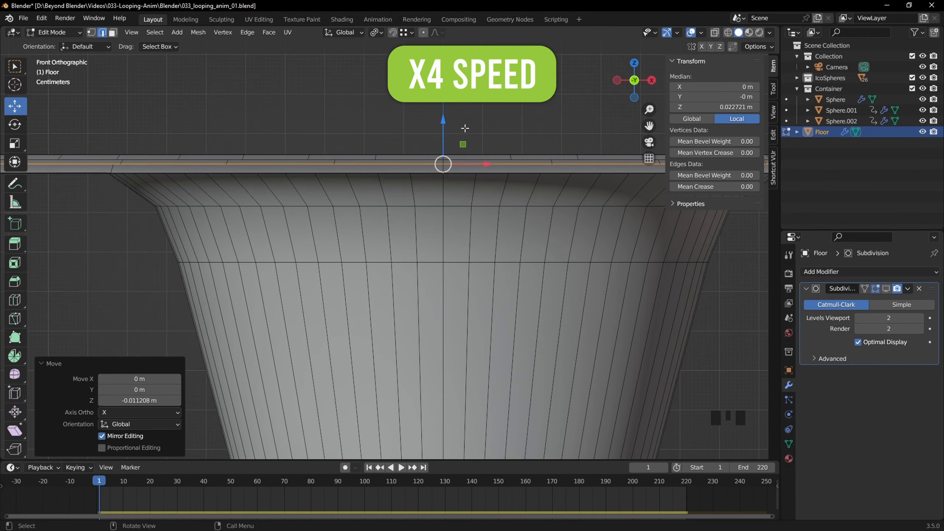
{"action": "scroll", "coordinate": [464, 126], "scroll_direction": "down", "scroll_amount": 7}
Step: Deselect one more ring loop farther out and lower what is still selected slightly along Z
{"action": "middle_click_drag", "start_coordinate": [464, 127], "coordinate": [531, 238]}
{"action": "left_click", "coordinate": [557, 256], "text": "alt+shift"}
{"action": "key", "text": "KP_1"}
{"action": "scroll", "coordinate": [556, 256], "scroll_direction": "up", "scroll_amount": 7}
{"action": "left_click_drag", "start_coordinate": [437, 135], "coordinate": [438, 141]}
{"action": "scroll", "coordinate": [483, 174], "scroll_direction": "down", "scroll_amount": 6}
Step: Return to Object Mode and show the floor's Subdivision modifier in the viewport again
{"action": "key", "text": "Tab"}
{"action": "left_click", "coordinate": [500, 188]}
{"action": "middle_click_drag", "start_coordinate": [500, 190], "coordinate": [467, 229]}
{"action": "scroll", "coordinate": [472, 238], "scroll_direction": "down", "scroll_amount": 5}
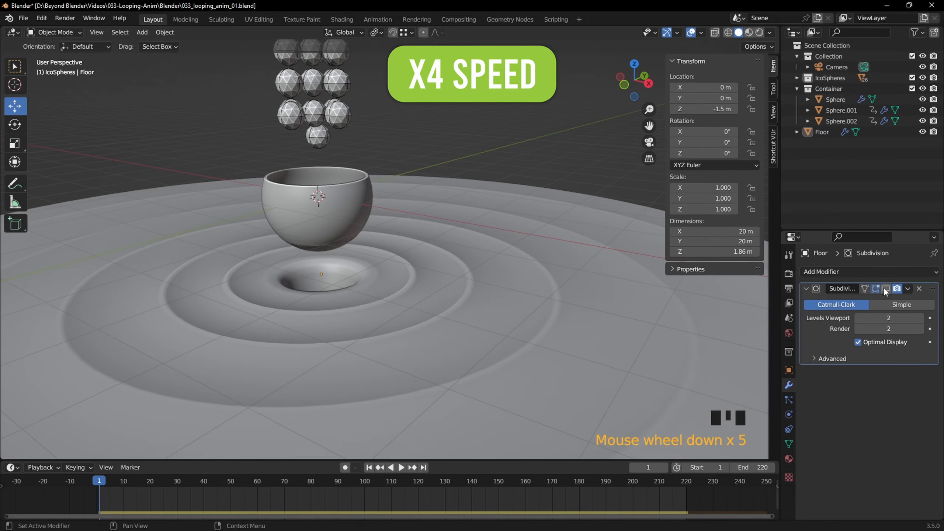
{"action": "left_click", "coordinate": [886, 290]}
Step: Play the animation to check the icospheres dropping through the opening doors into the smoothed floor hole
{"action": "middle_click_drag", "start_coordinate": [551, 335], "coordinate": [533, 318]}
{"action": "scroll", "coordinate": [443, 291], "scroll_direction": "up", "scroll_amount": 4}
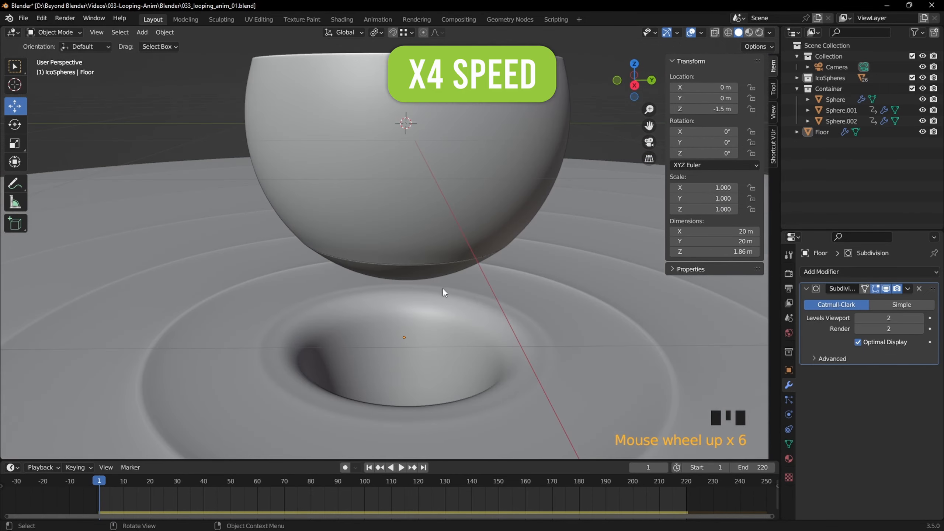
{"action": "middle_click_drag", "start_coordinate": [442, 291], "coordinate": [476, 279]}
{"action": "key", "text": "space"}
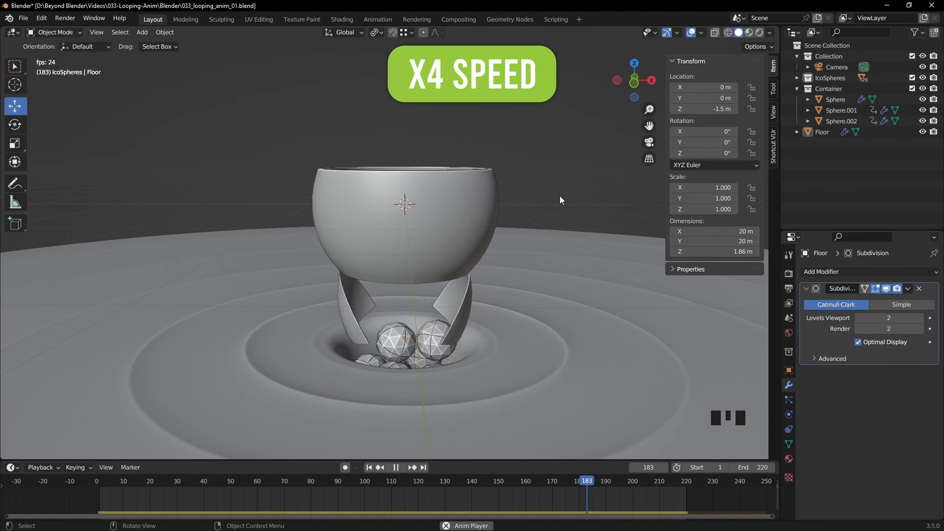
{"action": "key", "text": "space"}
Step: Lower the floor object to Z -1.541 m and return to the first frame
{"action": "scroll", "coordinate": [548, 213], "scroll_direction": "down", "scroll_amount": 2}
{"action": "left_click", "coordinate": [514, 254]}
{"action": "left_click_drag", "start_coordinate": [402, 283], "coordinate": [403, 286]}
{"action": "left_click", "coordinate": [523, 166]}
{"action": "key", "text": "shift+Left"}
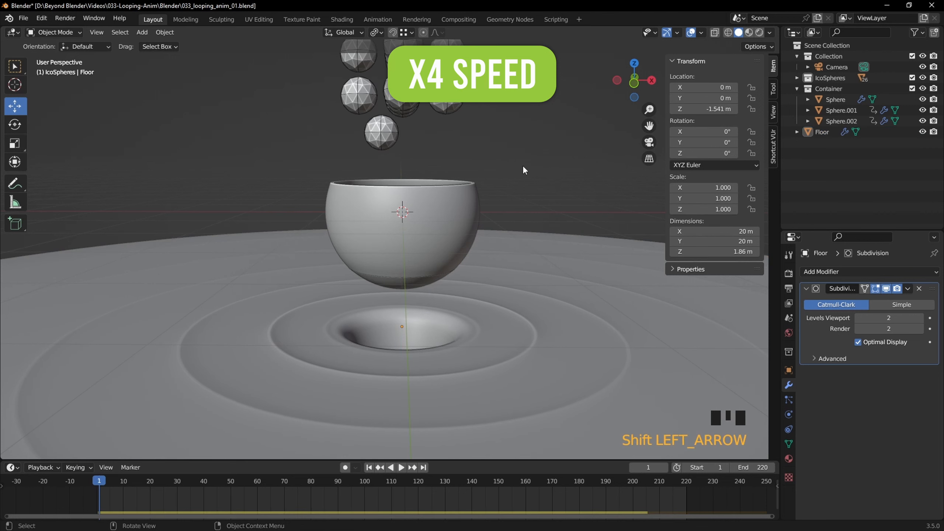
Step: Play the simulation from frame 1 to check the doors' clearance above the lowered floor
{"action": "left_click", "coordinate": [531, 257]}
{"action": "left_click", "coordinate": [538, 183]}
{"action": "key", "text": "space"}
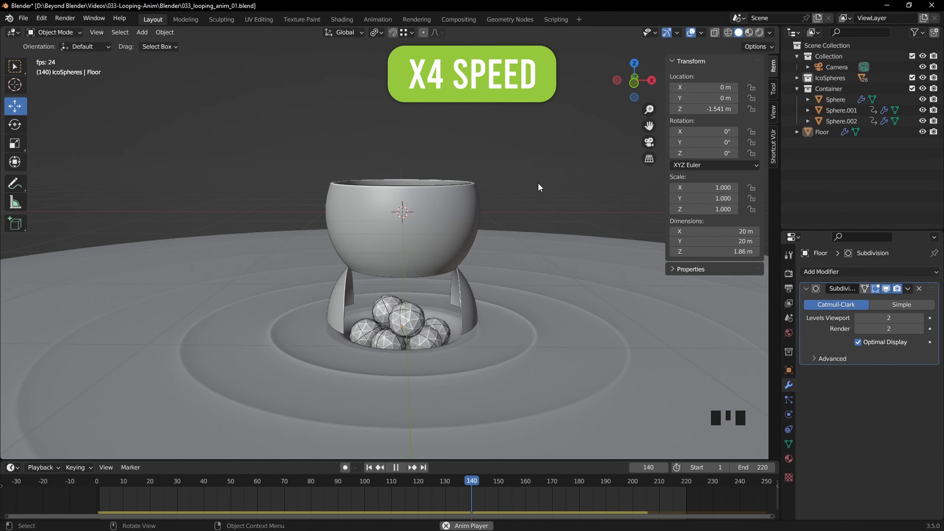
{"action": "key", "text": "space"}
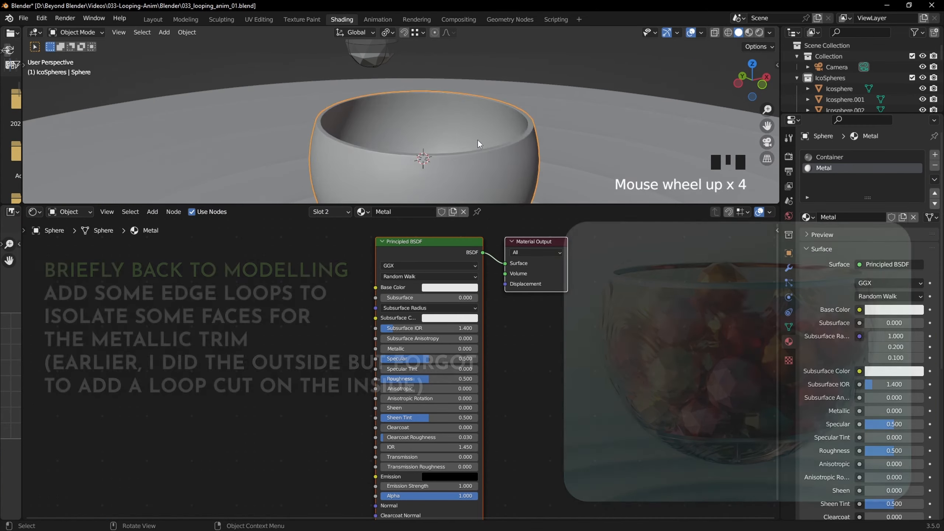
Step: Grow the face selection around the bowl's rim and turn off the bowl's Subdivision display in the viewport
{"action": "scroll", "coordinate": [386, 123], "scroll_direction": "up", "scroll_amount": 2}
{"action": "left_click", "coordinate": [135, 33]}
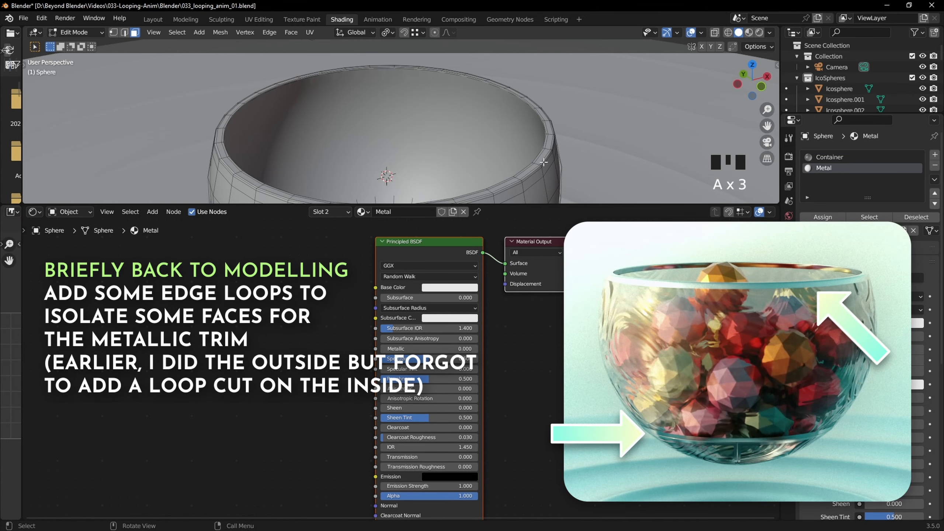
{"action": "scroll", "coordinate": [544, 162], "scroll_direction": "up", "scroll_amount": 3}
{"action": "mouse_move", "coordinate": [544, 162]}
{"action": "middle_mouse_down"}
{"action": "mouse_move", "coordinate": [468, 117]}
{"action": "mouse_move", "coordinate": [520, 126]}
{"action": "mouse_move", "coordinate": [546, 145]}
{"action": "middle_mouse_up"}
{"action": "key", "text": "ctrl+KP_Add"}
{"action": "left_click", "coordinate": [789, 268]}
{"action": "left_click", "coordinate": [885, 171]}
{"action": "middle_click_drag", "start_coordinate": [665, 160], "coordinate": [639, 140]}
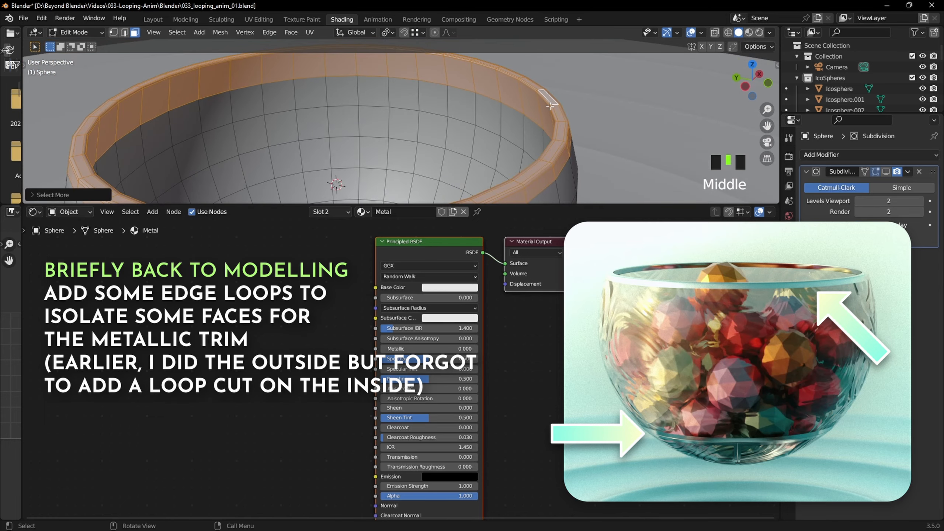
Step: Add an edge loop inside the bowl just below the rim and slide it into place for the metallic trim
{"action": "left_click", "coordinate": [536, 103]}
{"action": "left_click", "coordinate": [533, 102]}
{"action": "key", "text": "KP_1"}
{"action": "key", "text": "z"}
{"action": "scroll", "coordinate": [361, 101], "scroll_direction": "up", "scroll_amount": 4}
{"action": "mouse_move", "coordinate": [360, 101]}
{"action": "middle_mouse_down", "text": "shift"}
{"action": "mouse_move", "coordinate": [531, 152]}
{"action": "mouse_move", "coordinate": [487, 169]}
{"action": "middle_mouse_up", "text": "shift"}
{"action": "key", "text": "g"}
{"action": "key", "text": "g"}
{"action": "left_click", "coordinate": [522, 141]}
{"action": "scroll", "coordinate": [520, 143], "scroll_direction": "down", "scroll_amount": 7}
{"action": "key", "text": "shift+z"}
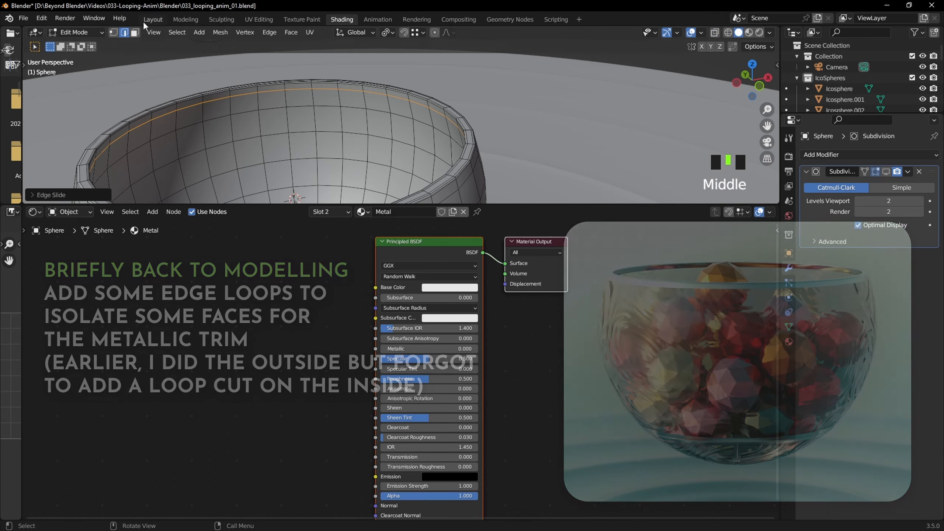
Step: Expand the new inner loop to the bowl's rim faces and assign them the Metal material
{"action": "left_click", "coordinate": [135, 32]}
{"action": "key", "text": "ctrl+KP_Add"}
{"action": "middle_click_drag", "start_coordinate": [529, 137], "coordinate": [520, 149]}
{"action": "scroll", "coordinate": [520, 149], "scroll_direction": "down", "scroll_amount": 3}
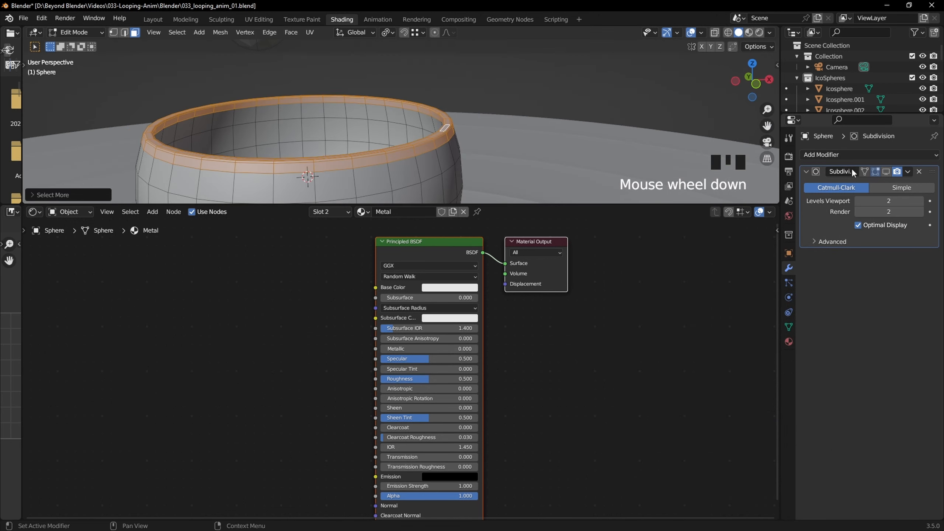
{"action": "left_click", "coordinate": [788, 341]}
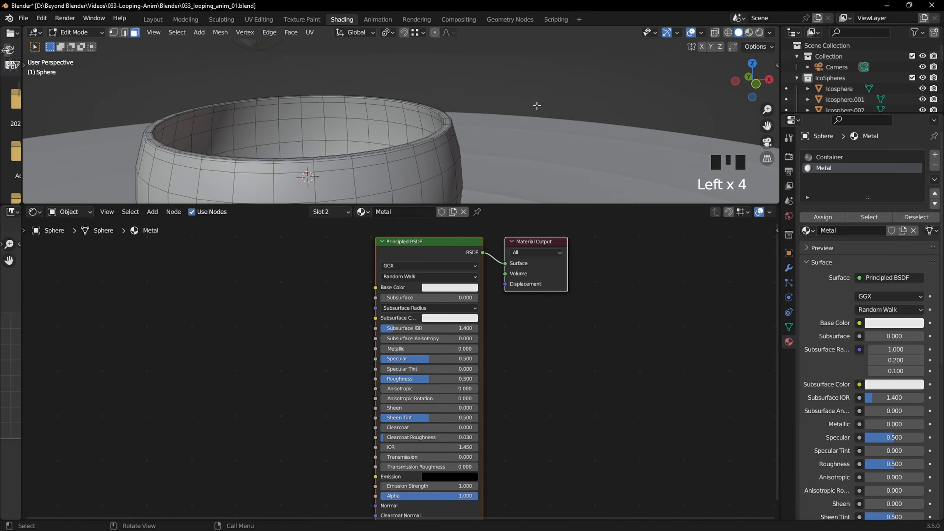
Step: Isolate the bowl in local view and enlarge the 3D viewport to work on its bottom edge
{"action": "middle_click_drag", "start_coordinate": [537, 106], "coordinate": [591, 149]}
{"action": "key", "text": "KP_Divide"}
{"action": "scroll", "coordinate": [520, 137], "scroll_direction": "up", "scroll_amount": 2}
{"action": "left_click_drag", "start_coordinate": [579, 204], "coordinate": [531, 483]}
{"action": "scroll", "coordinate": [503, 406], "scroll_direction": "up", "scroll_amount": 3}
{"action": "middle_click_drag", "start_coordinate": [503, 407], "coordinate": [400, 258], "text": "shift"}
Step: Add a loop cut near the bowl's bottom opening and slide it close to the edge for the lower trim
{"action": "key", "text": "ctrl+r"}
{"action": "left_click", "coordinate": [480, 316]}
{"action": "key", "text": "KP_1"}
{"action": "key", "text": "shift+z"}
{"action": "scroll", "coordinate": [507, 317], "scroll_direction": "up", "scroll_amount": 4}
{"action": "scroll", "coordinate": [400, 258], "scroll_direction": "up", "scroll_amount": 2}
{"action": "key", "text": "g"}
{"action": "key", "text": "g"}
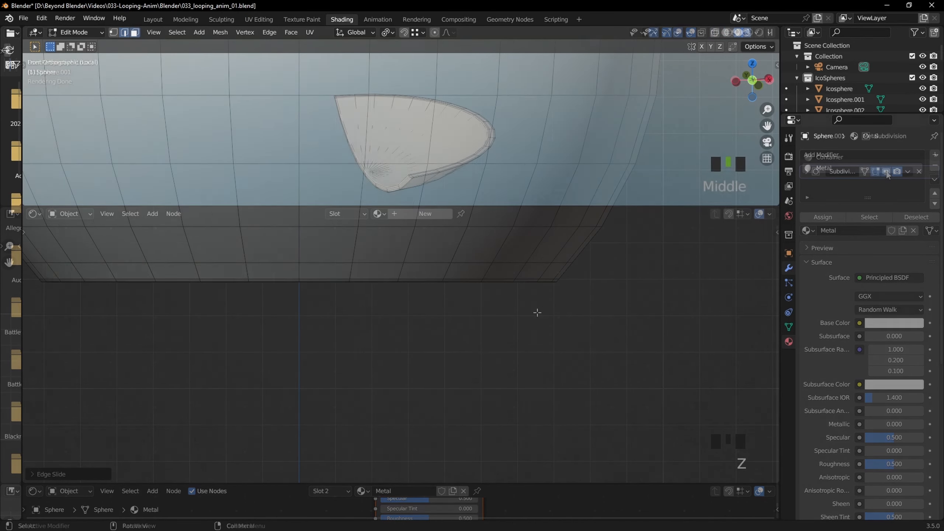
Step: Select the rim faces of one door part for the metal trim and refine them with Circle Select in X-ray front view
{"action": "middle_click_drag", "start_coordinate": [538, 149], "coordinate": [569, 153]}
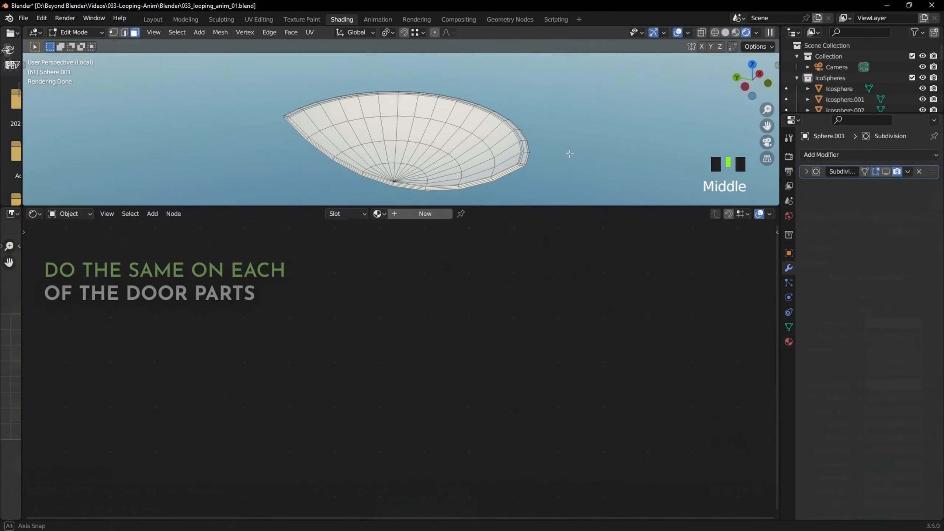
{"action": "left_click", "coordinate": [502, 138]}
{"action": "left_click", "coordinate": [512, 137]}
{"action": "middle_click_drag", "start_coordinate": [512, 138], "coordinate": [500, 119]}
{"action": "middle_click_drag", "start_coordinate": [443, 88], "coordinate": [545, 146]}
{"action": "key", "text": "3"}
{"action": "scroll", "coordinate": [523, 171], "scroll_direction": "up", "scroll_amount": 2}
{"action": "scroll", "coordinate": [549, 170], "scroll_direction": "down", "scroll_amount": 2}
{"action": "key", "text": "KP_1"}
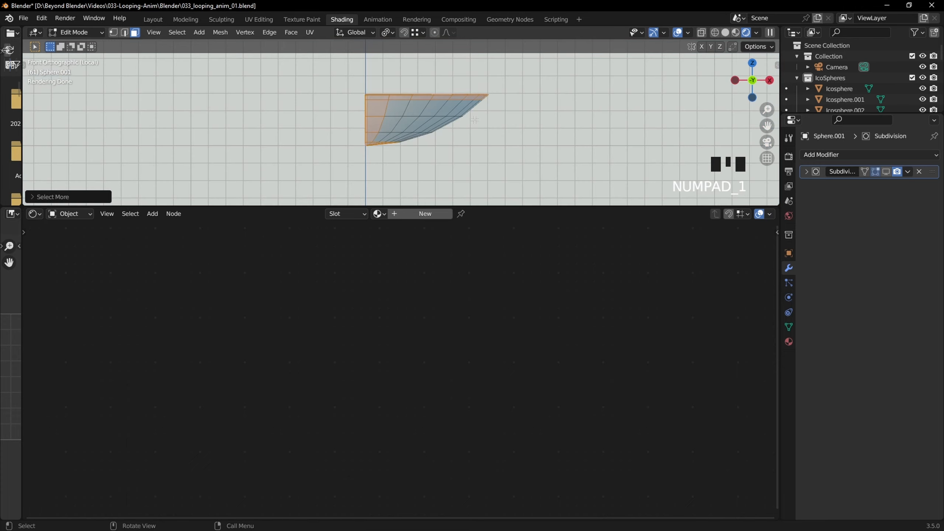
{"action": "key", "text": "shift+z"}
{"action": "scroll", "coordinate": [388, 131], "scroll_direction": "up", "scroll_amount": 2}
{"action": "key", "text": "c"}
{"action": "middle_click_drag", "start_coordinate": [388, 132], "coordinate": [594, 142], "text": "shift"}
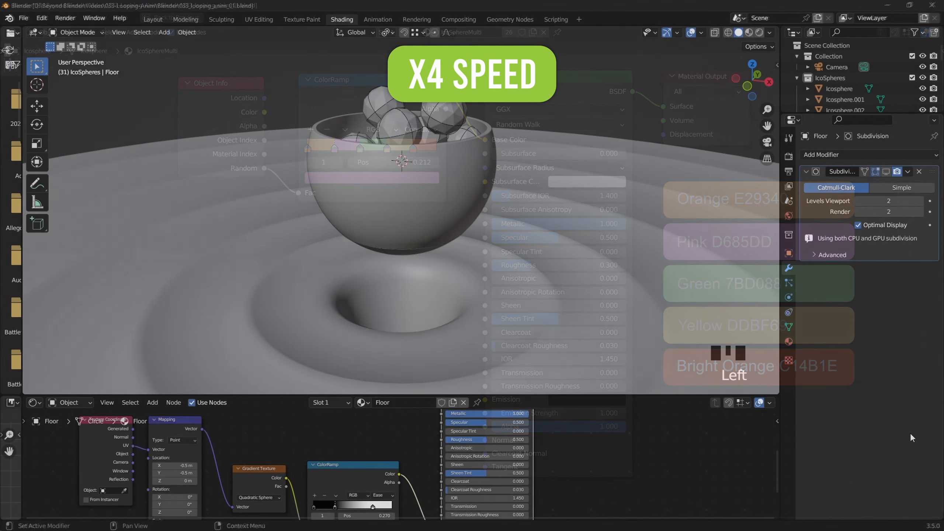
Step: Switch to the Layout workspace and return the animation to the first frame
{"action": "left_click", "coordinate": [153, 19]}
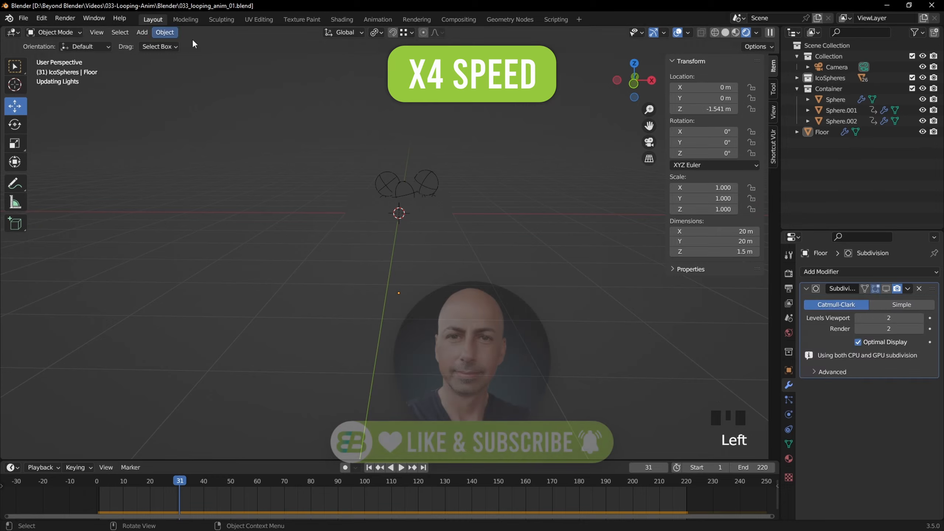
{"action": "scroll", "coordinate": [401, 322], "scroll_direction": "down", "scroll_amount": 2}
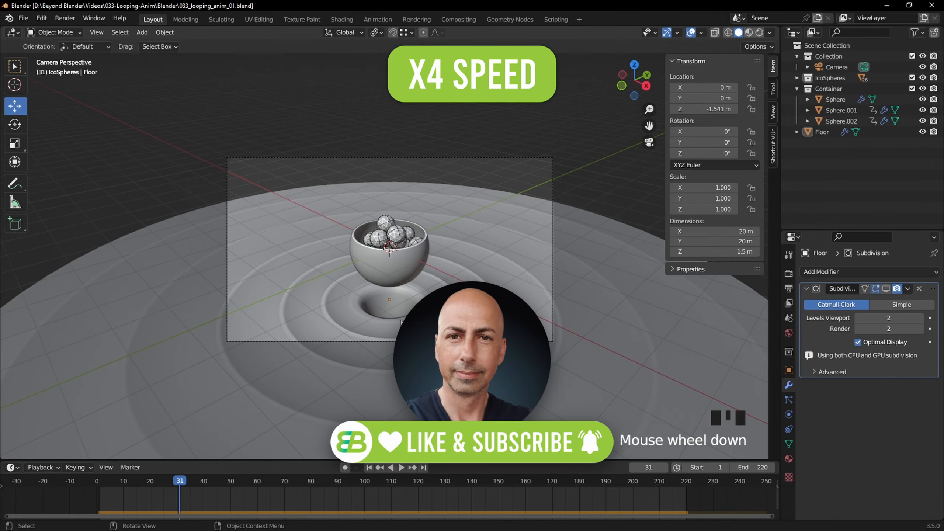
{"action": "key", "text": "shift+Left"}
{"action": "middle_click_drag", "start_coordinate": [402, 322], "coordinate": [372, 297]}
Step: Enlarge the timeline area, turn it into a second 3D viewport and show the camera view in it
{"action": "left_click_drag", "start_coordinate": [16, 461], "coordinate": [17, 351]}
{"action": "left_click", "coordinate": [11, 358]}
{"action": "left_click", "coordinate": [39, 386]}
{"action": "scroll", "coordinate": [390, 443], "scroll_direction": "down", "scroll_amount": 7}
{"action": "key", "text": "KP_0"}
{"action": "scroll", "coordinate": [390, 442], "scroll_direction": "down", "scroll_amount": 3}
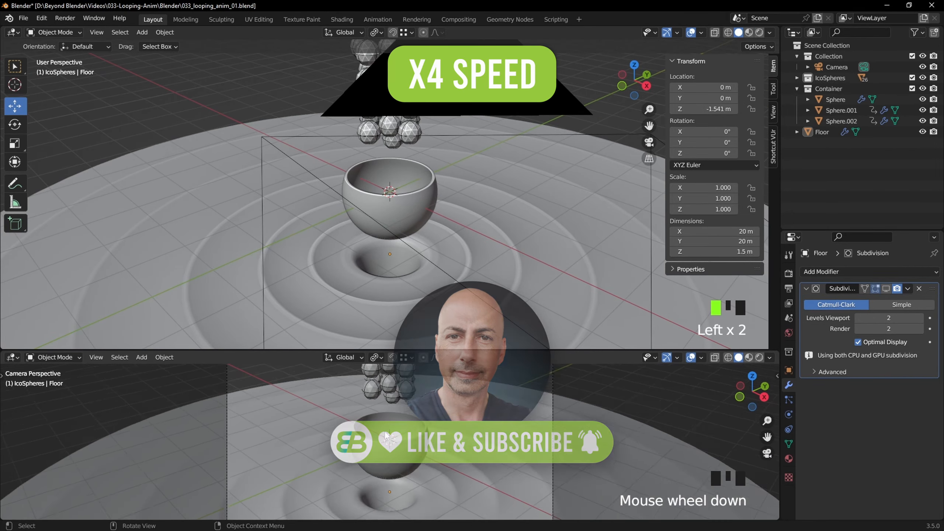
Step: Enlarge the Properties editor and review the output settings, Cycles sampling and color management
{"action": "left_click_drag", "start_coordinate": [827, 229], "coordinate": [827, 161]}
{"action": "left_click", "coordinate": [789, 220]}
{"action": "left_click", "coordinate": [862, 276]}
{"action": "left_click", "coordinate": [790, 204]}
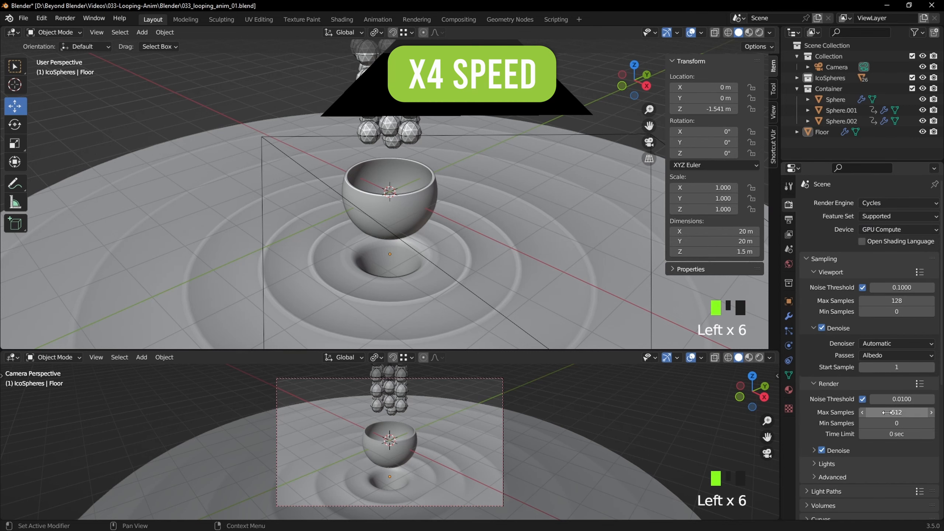
{"action": "scroll", "coordinate": [843, 445], "scroll_direction": "down", "scroll_amount": 13}
{"action": "scroll", "coordinate": [503, 181], "scroll_direction": "down", "scroll_amount": 8}
Step: Select the camera and position it at X 0 m and Y -13.154 m, in front of the bowl
{"action": "middle_click_drag", "start_coordinate": [503, 181], "coordinate": [438, 201]}
{"action": "left_click", "coordinate": [296, 203]}
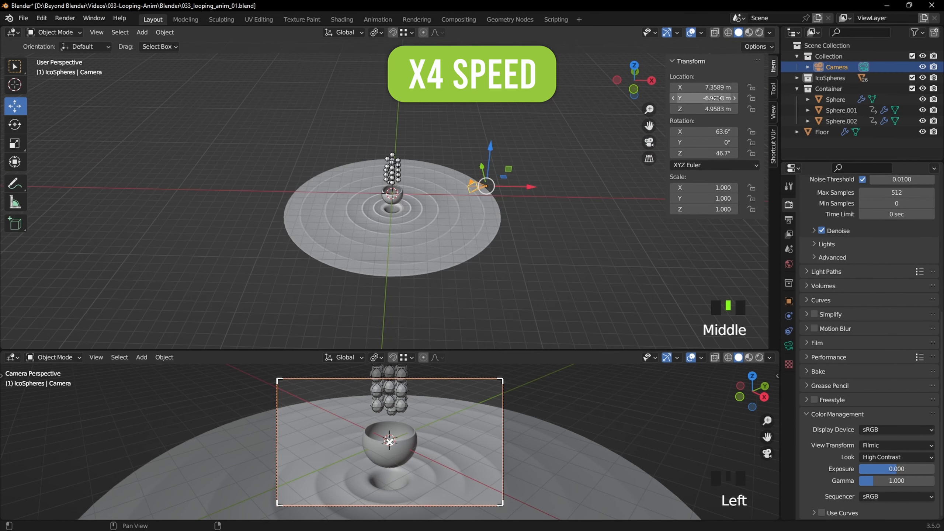
{"action": "middle_click_drag", "start_coordinate": [634, 116], "coordinate": [578, 132]}
{"action": "left_click", "coordinate": [714, 101]}
{"action": "type", "text": "0"}
{"action": "key", "text": "Return"}
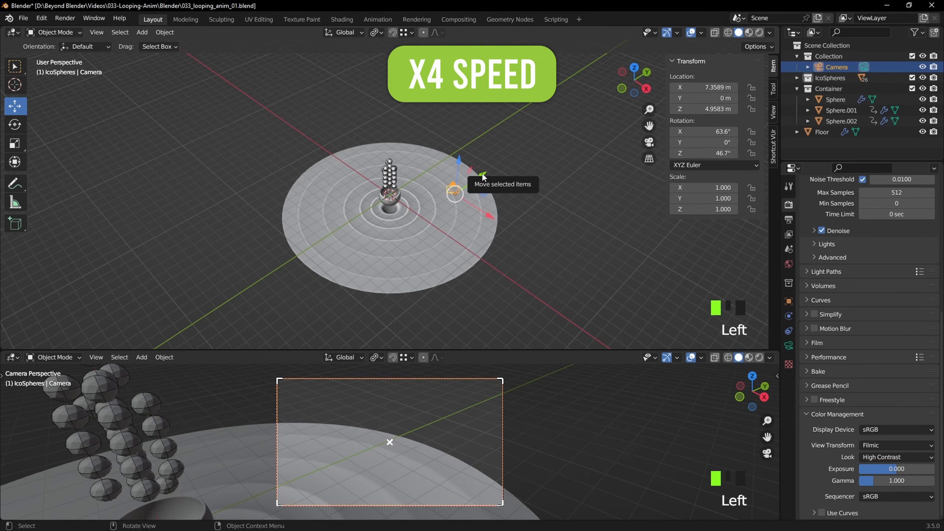
{"action": "left_click_drag", "start_coordinate": [482, 177], "coordinate": [352, 268]}
{"action": "left_click", "coordinate": [704, 87]}
{"action": "type", "text": "0"}
{"action": "key", "text": "Return"}
Step: Reset the camera's rotation, set its X rotation to 90° and lower it 3.404 m along Z
{"action": "key", "text": "BackSpace"}
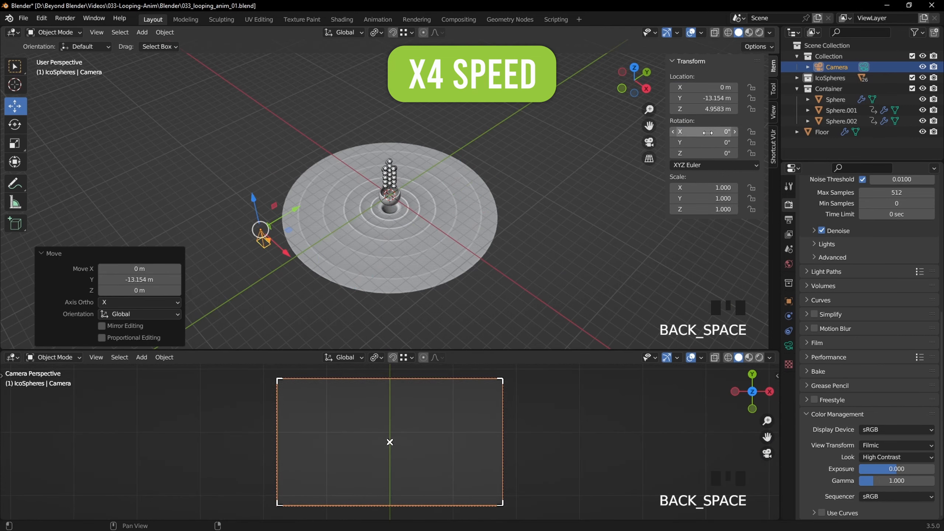
{"action": "key", "text": "Return"}
{"action": "middle_click_drag", "start_coordinate": [557, 179], "coordinate": [524, 150]}
{"action": "left_click_drag", "start_coordinate": [269, 116], "coordinate": [270, 156]}
{"action": "left_click", "coordinate": [782, 2]}
Step: Set the camera's focal length to 70 mm
{"action": "left_click", "coordinate": [837, 414]}
{"action": "left_click", "coordinate": [789, 346]}
{"action": "left_click", "coordinate": [888, 253]}
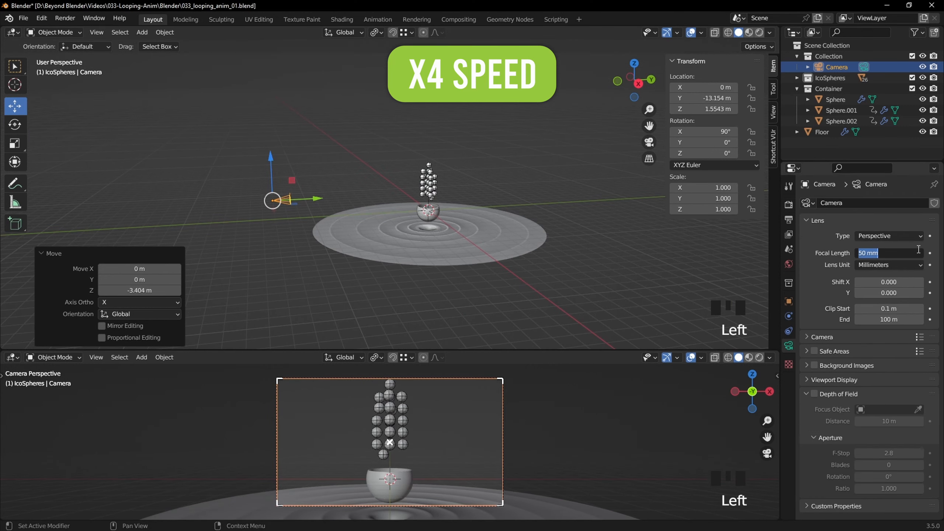
{"action": "type", "text": "70"}
{"action": "key", "text": "Return"}
Step: Add a plain axes empty to Collection at the world origin and name it CameraLookAt
{"action": "left_click", "coordinate": [828, 56]}
{"action": "scroll", "coordinate": [607, 128], "scroll_direction": "up", "scroll_amount": 3}
{"action": "key", "text": "shift+a"}
{"action": "mouse_move", "coordinate": [483, 294]}
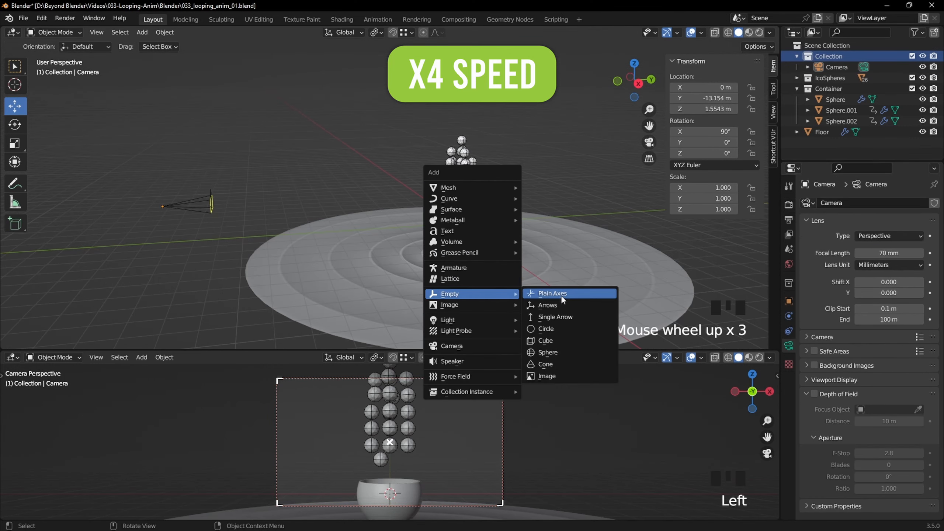
{"action": "left_click", "coordinate": [610, 294]}
{"action": "double_click", "coordinate": [835, 78]}
Step: Give the camera a Track To constraint targeting CameraLookAt and switch the camera viewport to rendered shading
{"action": "left_click", "coordinate": [188, 202]}
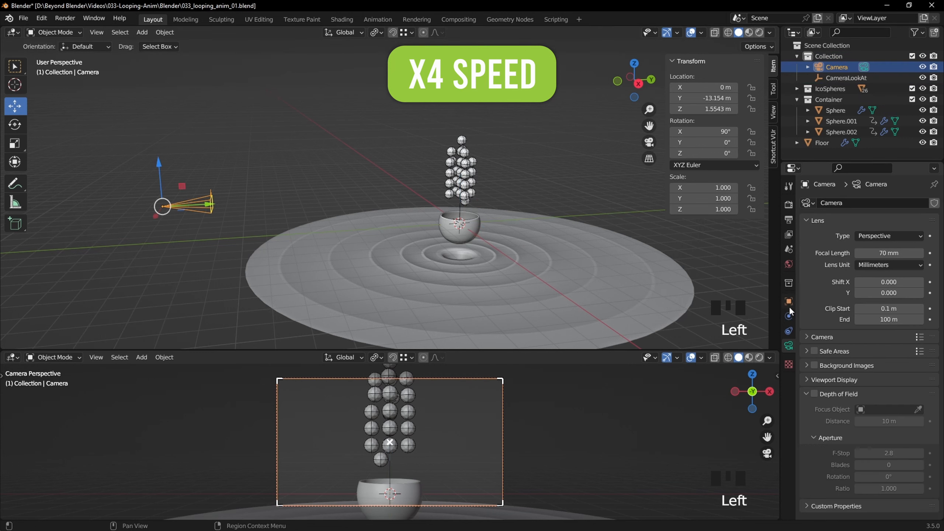
{"action": "left_click", "coordinate": [789, 330]}
{"action": "left_click", "coordinate": [869, 203]}
{"action": "left_click", "coordinate": [825, 280]}
{"action": "left_click", "coordinate": [888, 235]}
{"action": "left_click", "coordinate": [843, 264]}
{"action": "left_click", "coordinate": [841, 79]}
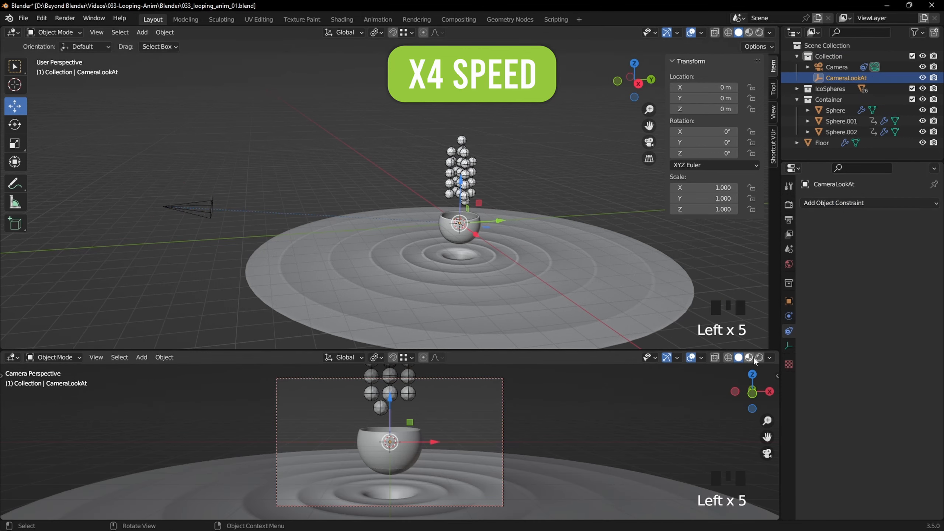
{"action": "left_click", "coordinate": [759, 357]}
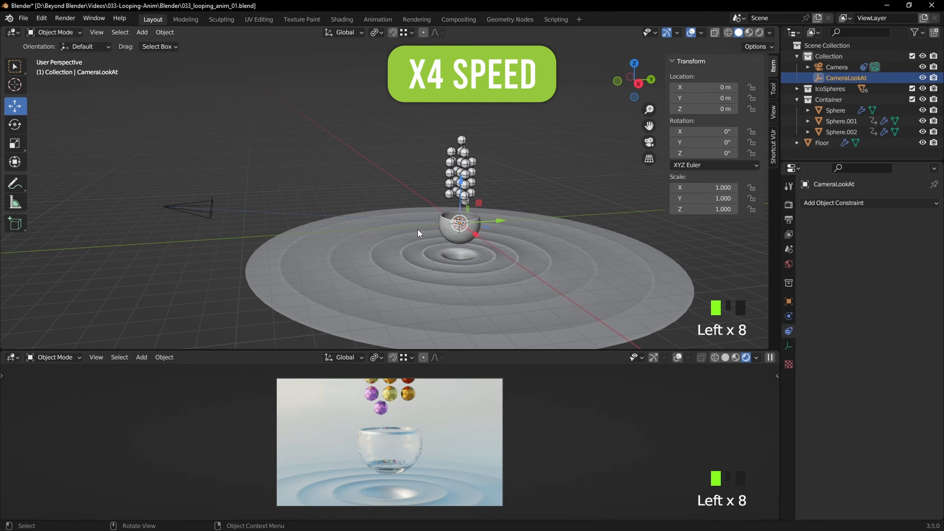
Step: Set the transform orientation to Local and move the camera closer to the bowl along its local Z axis
{"action": "middle_click_drag", "start_coordinate": [418, 233], "coordinate": [280, 221]}
{"action": "left_click", "coordinate": [179, 206]}
{"action": "left_click", "coordinate": [343, 32]}
{"action": "left_click", "coordinate": [327, 82]}
{"action": "left_click_drag", "start_coordinate": [120, 206], "coordinate": [176, 206]}
Step: Lower the CameraLookAt empty to about Z -0.516 m
{"action": "left_click", "coordinate": [845, 78]}
{"action": "left_click_drag", "start_coordinate": [453, 183], "coordinate": [453, 192]}
{"action": "left_click_drag", "start_coordinate": [454, 194], "coordinate": [454, 194]}
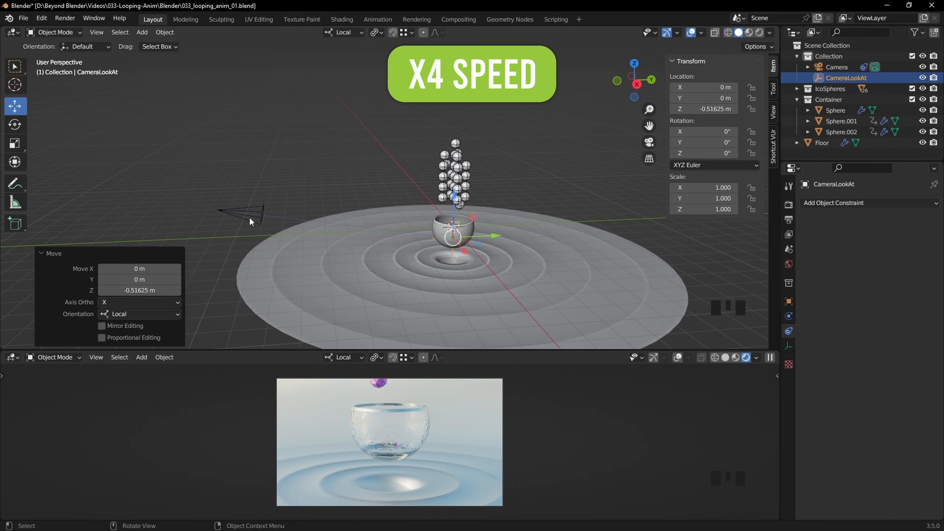
Step: Fine-tune the camera along its local Y and Z axes to about Y -10.426 m and Z 1.4136 m
{"action": "left_click", "coordinate": [250, 219]}
{"action": "left_click_drag", "start_coordinate": [222, 167], "coordinate": [226, 164]}
{"action": "left_click_drag", "start_coordinate": [172, 203], "coordinate": [179, 203]}
{"action": "left_click_drag", "start_coordinate": [229, 167], "coordinate": [229, 166]}
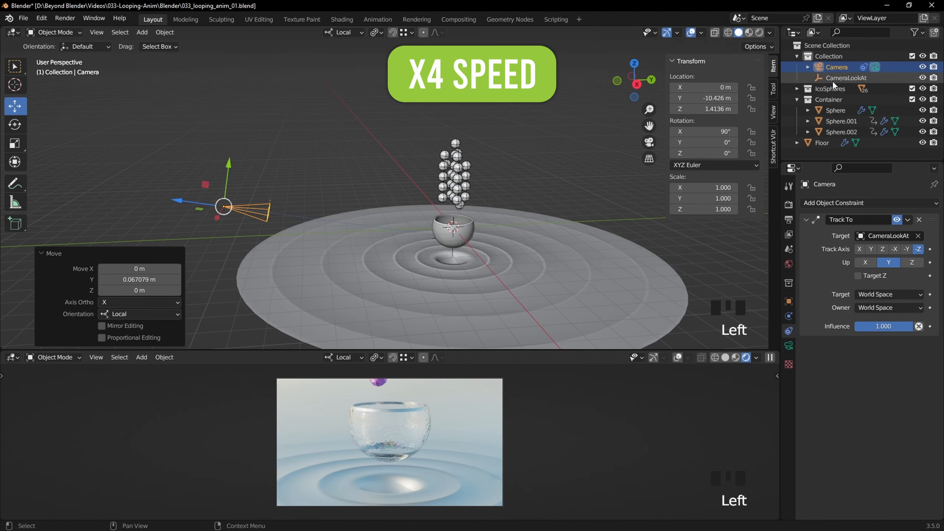
Step: Lower the CameraLookAt empty to about Z -0.589 m, deselect it and save the file
{"action": "left_click", "coordinate": [833, 80]}
{"action": "scroll", "coordinate": [550, 241], "scroll_direction": "up", "scroll_amount": 5}
{"action": "middle_click_drag", "start_coordinate": [550, 256], "coordinate": [381, 204], "text": "shift"}
{"action": "left_click_drag", "start_coordinate": [379, 202], "coordinate": [381, 214]}
{"action": "left_click", "coordinate": [554, 127]}
{"action": "key", "text": "ctrl+s"}
Step: Play the animation from the first frame to check the camera framing and return to the start
{"action": "key", "text": "shift+Left"}
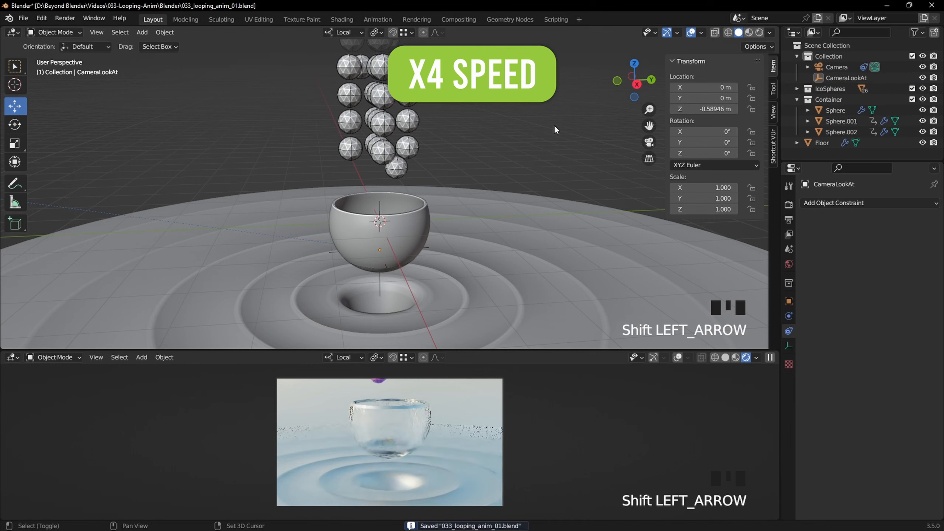
{"action": "key", "text": "space"}
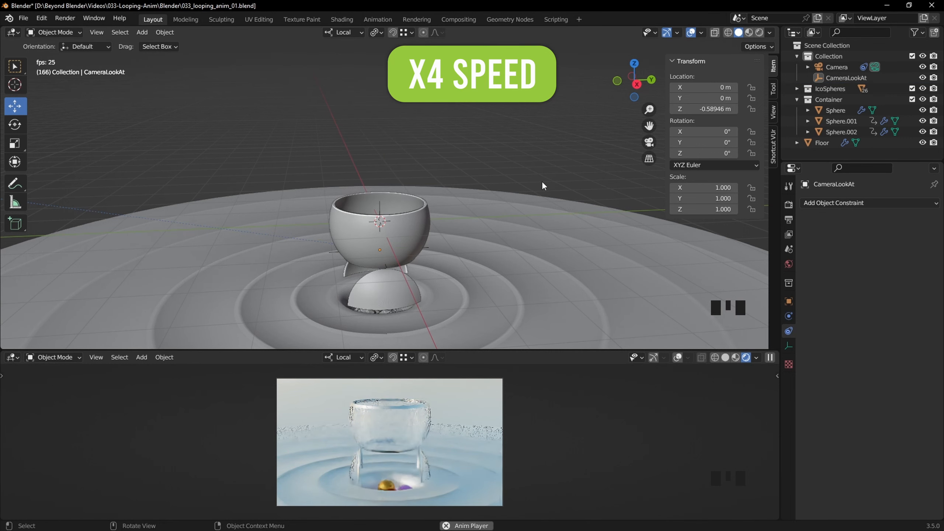
{"action": "key", "text": "shift+Left"}
Step: Raise all the icospheres about 0.185 m along Z, refresh the rendered camera view and save the file
{"action": "scroll", "coordinate": [375, 253], "scroll_direction": "down", "scroll_amount": 4}
{"action": "middle_click_drag", "start_coordinate": [373, 238], "coordinate": [372, 226]}
{"action": "left_click_drag", "start_coordinate": [342, 98], "coordinate": [385, 110]}
{"action": "left_click", "coordinate": [714, 357]}
{"action": "left_click", "coordinate": [739, 357]}
{"action": "left_click", "coordinate": [759, 357]}
{"action": "key", "text": "ctrl+s"}
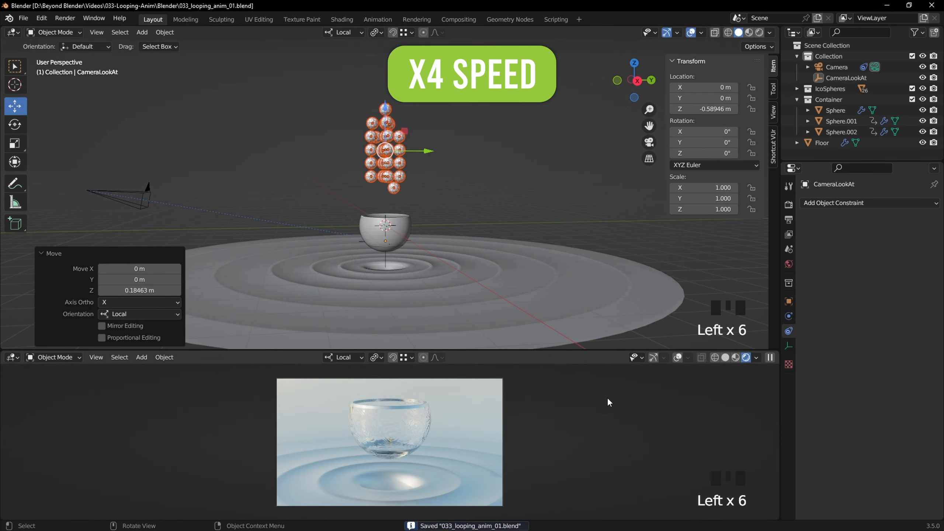
Step: Play the animation from the first frame and examine how the spheres fall through the bowl's doors into the hole
{"action": "key", "text": "shift+Left"}
{"action": "key", "text": "space"}
{"action": "middle_click_drag", "start_coordinate": [541, 181], "coordinate": [522, 204]}
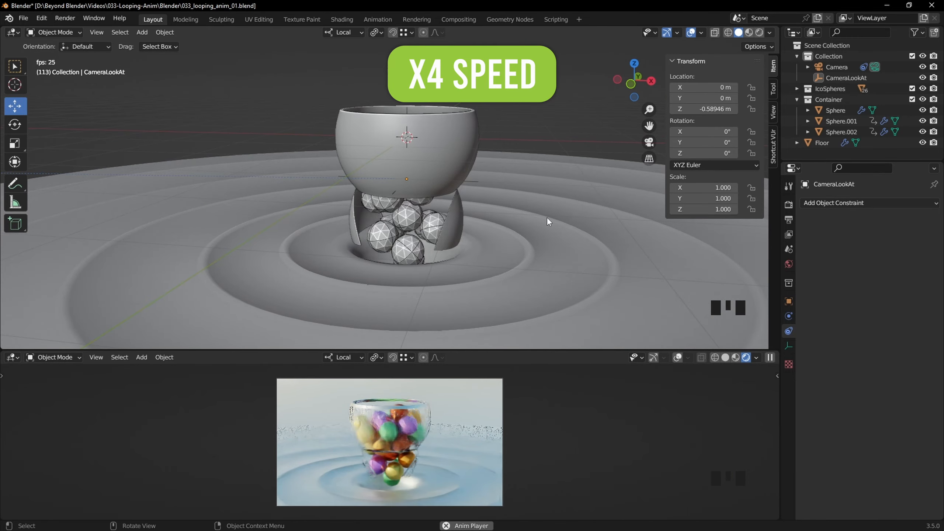
{"action": "key", "text": "space"}
{"action": "key", "text": "shift+Left"}
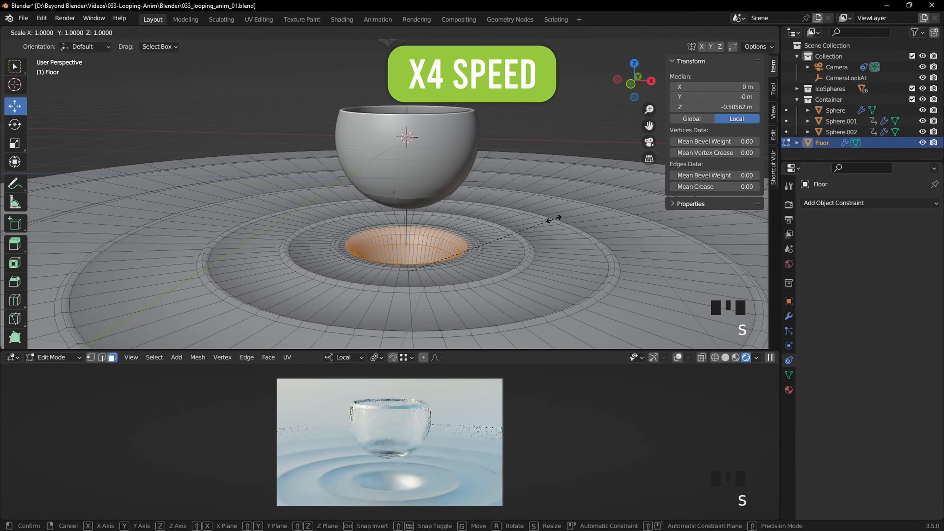
Step: Scale the faces of the floor's centre hole in Edit Mode and preview the animation in Object Mode
{"action": "left_click", "coordinate": [553, 221]}
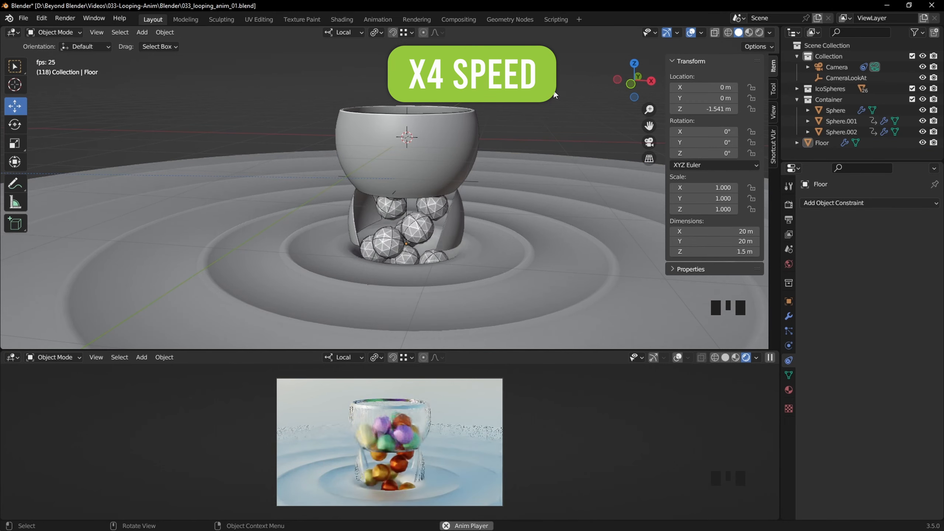
{"action": "key", "text": "Tab"}
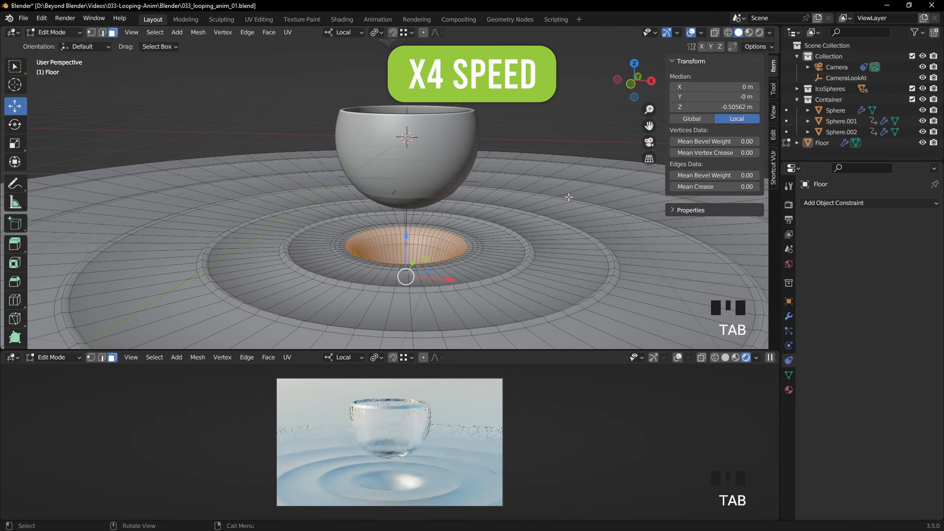
{"action": "key", "text": "s"}
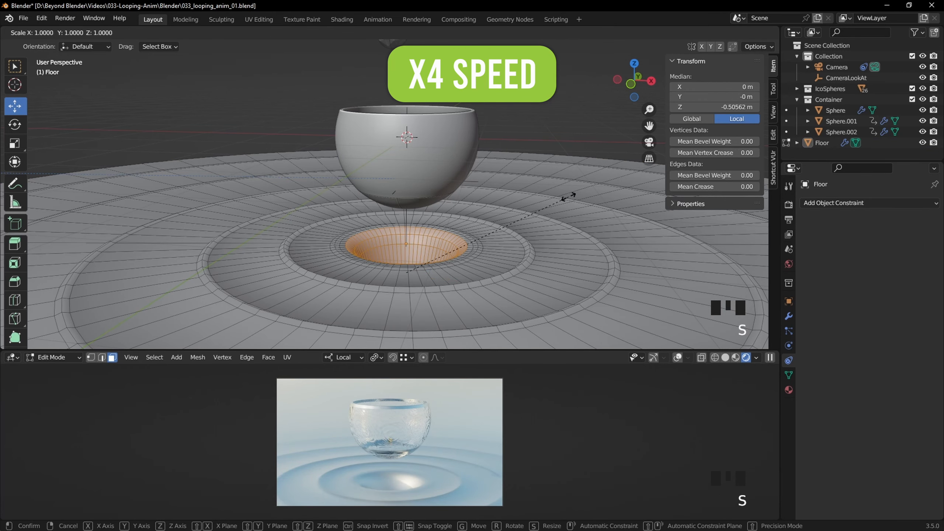
{"action": "left_click", "coordinate": [582, 190]}
{"action": "key", "text": "Tab"}
{"action": "key", "text": "space"}
Step: Turn on viewport display for the floor's Subdivision modifier and play the animation to check it
{"action": "left_click", "coordinate": [576, 180]}
{"action": "left_click", "coordinate": [789, 316]}
{"action": "left_click", "coordinate": [886, 219]}
{"action": "left_click", "coordinate": [566, 89]}
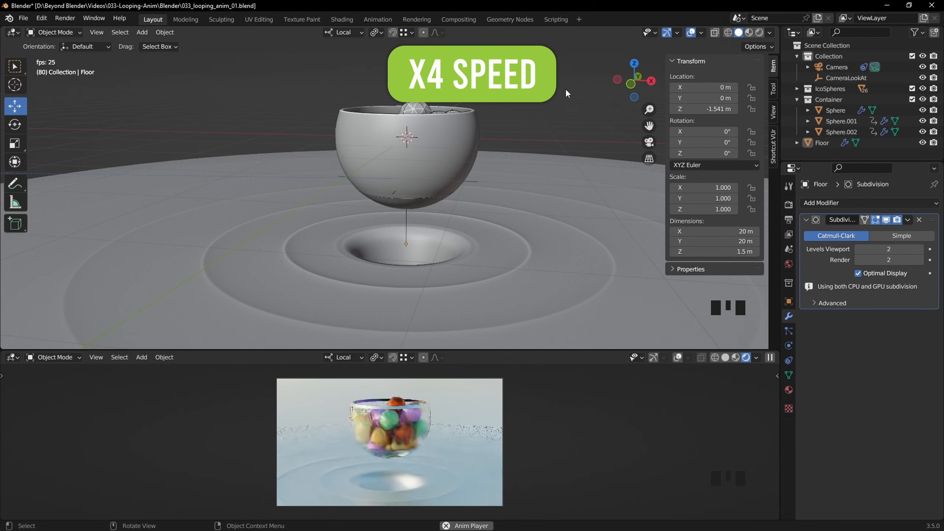
{"action": "key", "text": "space"}
Step: Enable depth of field on the camera
{"action": "left_click", "coordinate": [837, 67]}
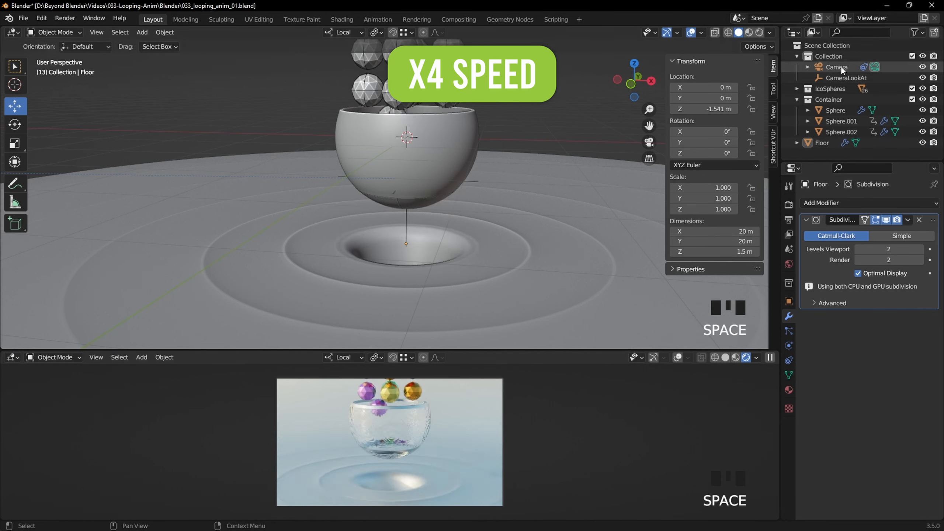
{"action": "key", "text": "Left"}
{"action": "key", "text": "Left"}
{"action": "left_click", "coordinate": [788, 345]}
{"action": "left_click", "coordinate": [814, 392]}
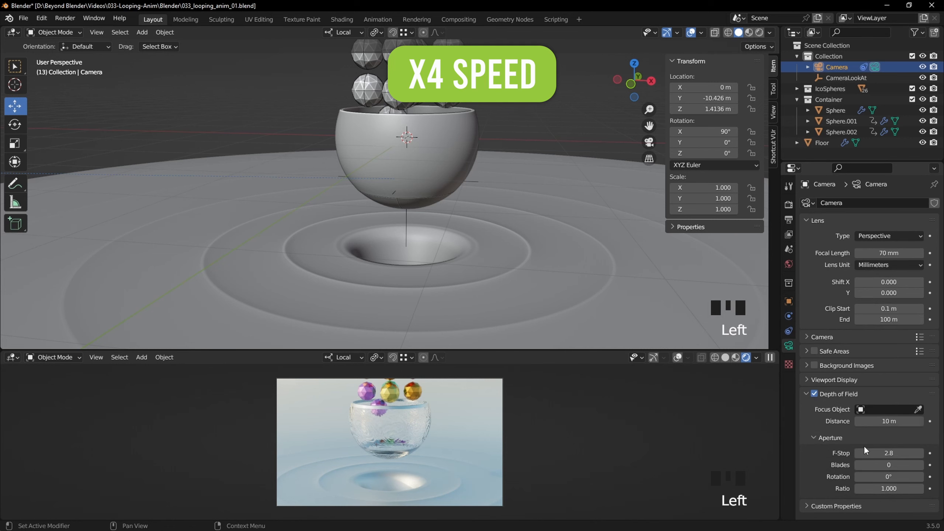
Step: Duplicate the CameraLookAt empty, name the copy CameraDoF and set it as the camera's focus object
{"action": "middle_click_drag", "start_coordinate": [496, 222], "coordinate": [409, 238]}
{"action": "left_click", "coordinate": [846, 78]}
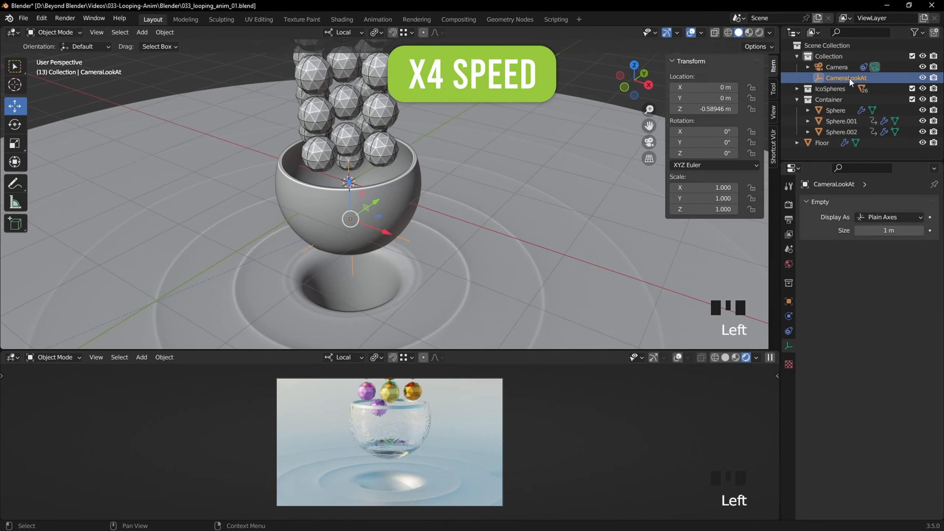
{"action": "key", "text": "shift+d"}
{"action": "double_click", "coordinate": [850, 90]}
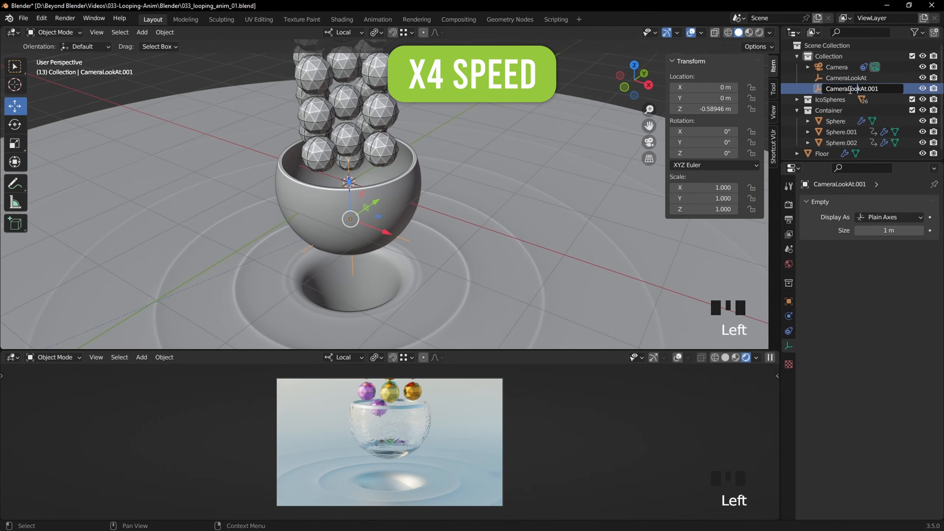
{"action": "left_click", "coordinate": [837, 67]}
{"action": "key", "text": "Left"}
{"action": "key", "text": "Left"}
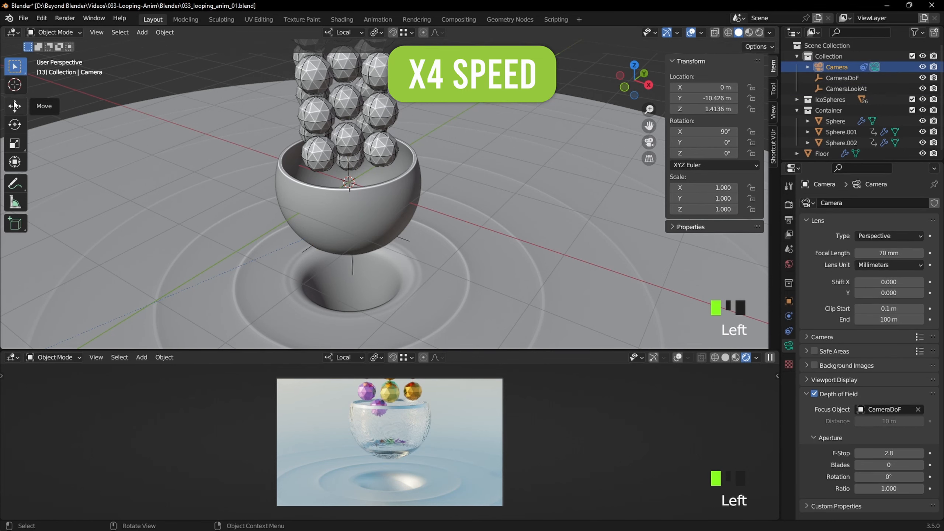
Step: Move the CameraDoF empty to the bowl's front rim, at about Y -0.285 m and Z 0.197 m
{"action": "left_click", "coordinate": [14, 105]}
{"action": "left_click", "coordinate": [842, 78]}
{"action": "middle_click_drag", "start_coordinate": [442, 148], "coordinate": [398, 142]}
{"action": "left_click_drag", "start_coordinate": [276, 142], "coordinate": [276, 90]}
{"action": "left_click_drag", "start_coordinate": [316, 130], "coordinate": [296, 130]}
{"action": "scroll", "coordinate": [407, 423], "scroll_direction": "up", "scroll_amount": 5}
{"action": "middle_click_drag", "start_coordinate": [407, 423], "coordinate": [408, 488], "text": "shift"}
Step: Test the blur with an f-stop of 1.0 and CameraDoF moved towards the camera to about Y -6.11 m
{"action": "left_click", "coordinate": [837, 67]}
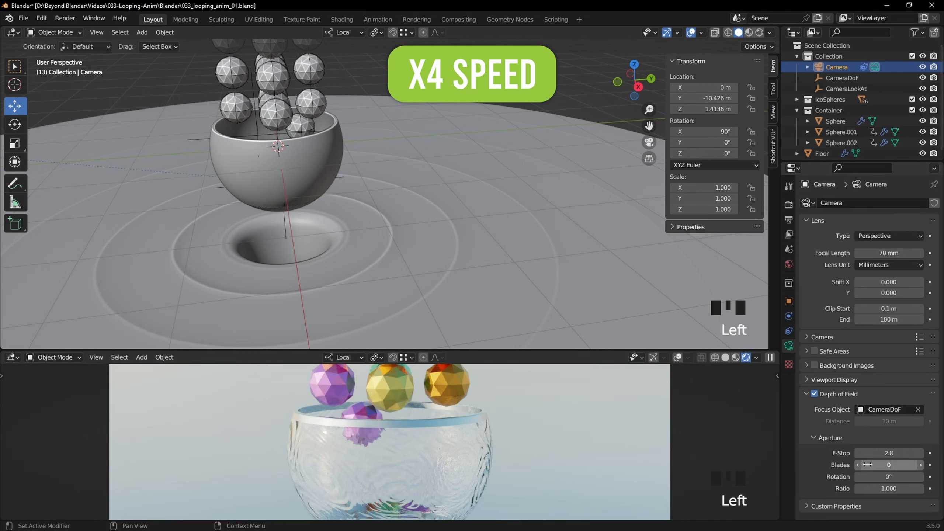
{"action": "left_click", "coordinate": [842, 78]}
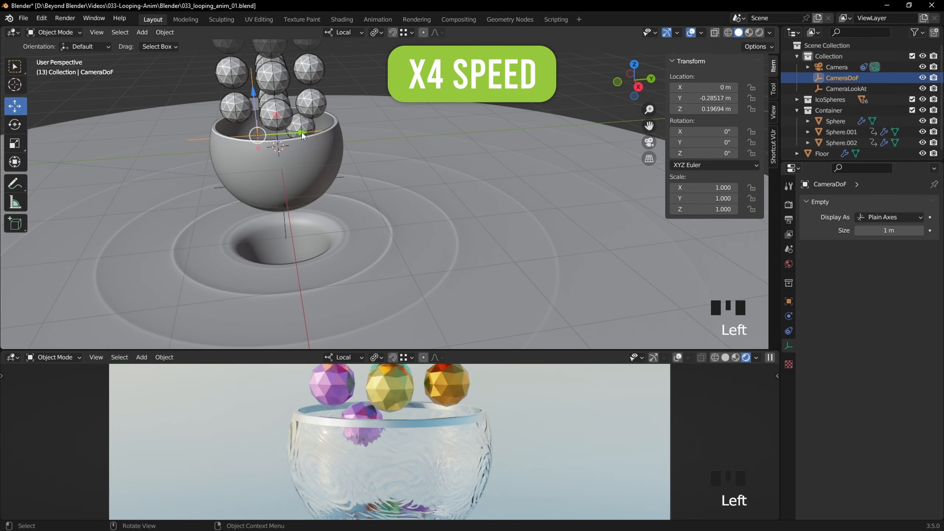
{"action": "scroll", "coordinate": [418, 452], "scroll_direction": "down", "scroll_amount": 3}
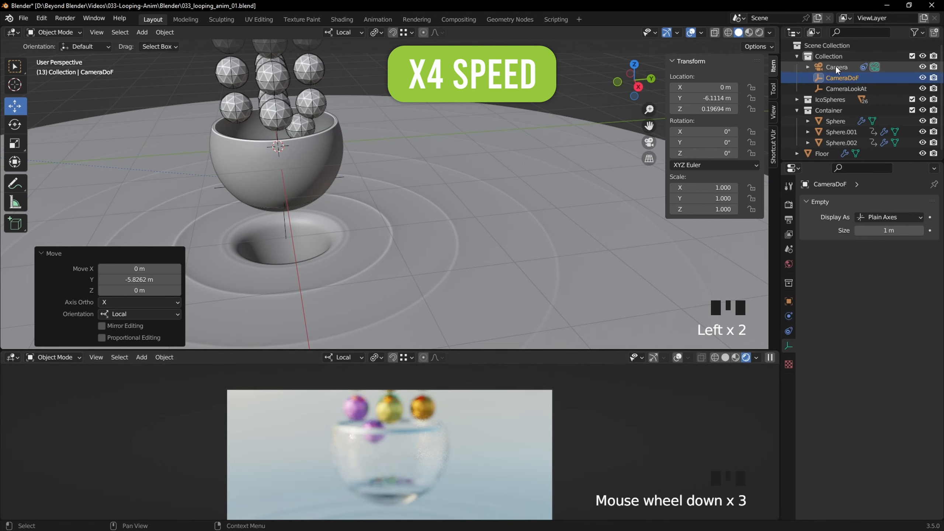
Step: Set the camera's aperture blades to 9 and move CameraDoF back along Y to the front of the bowl
{"action": "left_click", "coordinate": [836, 68]}
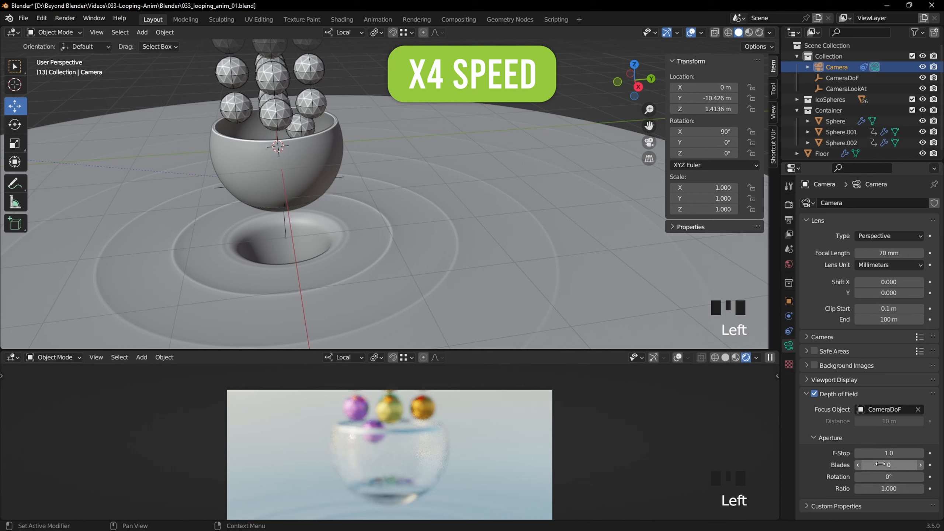
{"action": "left_click", "coordinate": [842, 78]}
{"action": "scroll", "coordinate": [149, 151], "scroll_direction": "down", "scroll_amount": 2}
{"action": "left_click_drag", "start_coordinate": [149, 152], "coordinate": [272, 171]}
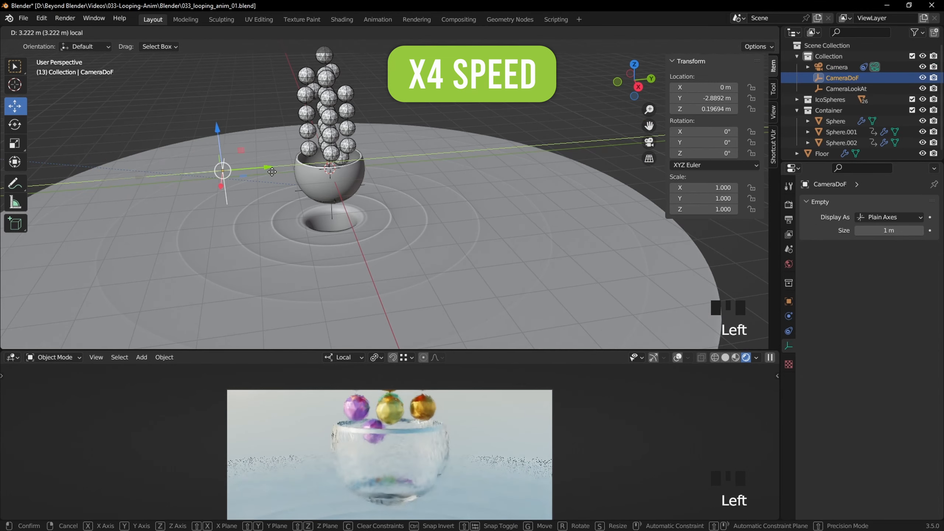
{"action": "left_click_drag", "start_coordinate": [365, 164], "coordinate": [365, 164]}
{"action": "scroll", "coordinate": [677, 391], "scroll_direction": "up", "scroll_amount": 5}
Step: Set the camera's f-stop to 0.7 and inspect the blur on the floor ripples
{"action": "left_click", "coordinate": [836, 67]}
{"action": "left_click", "coordinate": [873, 453]}
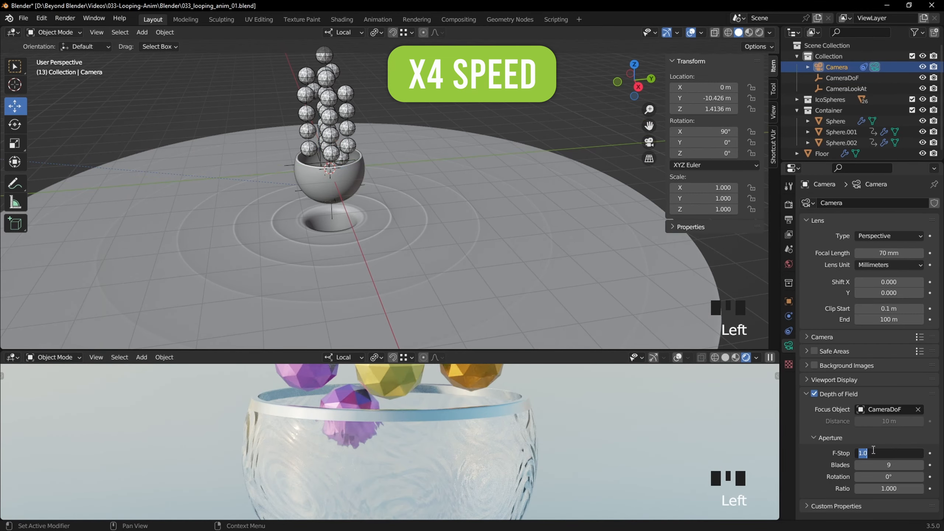
{"action": "scroll", "coordinate": [529, 463], "scroll_direction": "down", "scroll_amount": 3}
{"action": "mouse_move", "coordinate": [530, 464]}
{"action": "middle_mouse_down", "text": "shift"}
{"action": "mouse_move", "coordinate": [525, 456]}
{"action": "mouse_move", "coordinate": [516, 467]}
{"action": "middle_mouse_up", "text": "shift"}
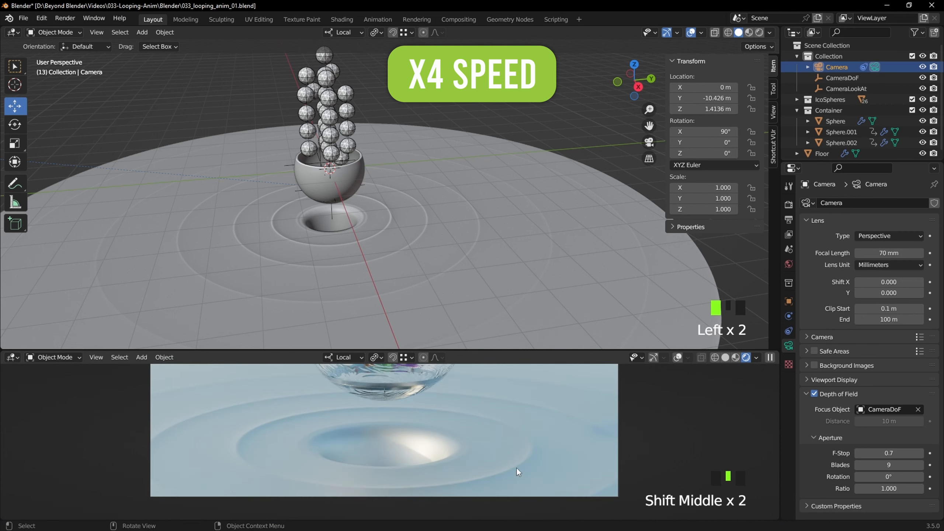
Step: Enlarge the rendered camera viewport by shrinking the solid-shaded one, with the whole camera frame in view
{"action": "scroll", "coordinate": [446, 163], "scroll_direction": "down", "scroll_amount": 2}
{"action": "middle_click_drag", "start_coordinate": [446, 160], "coordinate": [533, 163]}
{"action": "left_click", "coordinate": [533, 158]}
{"action": "middle_click_drag", "start_coordinate": [539, 197], "coordinate": [518, 224], "text": "shift"}
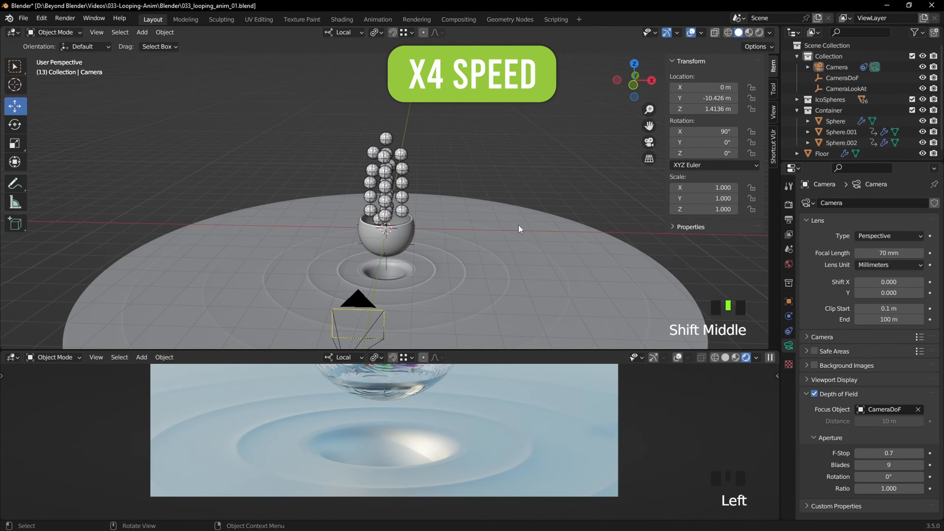
{"action": "left_click_drag", "start_coordinate": [509, 350], "coordinate": [496, 165]}
{"action": "middle_click_drag", "start_coordinate": [493, 262], "coordinate": [511, 413], "text": "shift"}
{"action": "scroll", "coordinate": [511, 412], "scroll_direction": "down", "scroll_amount": 1}
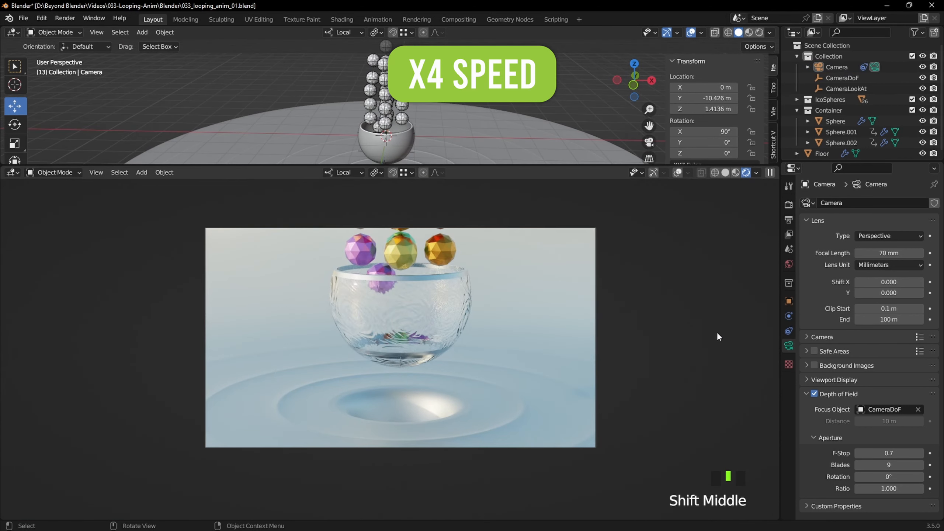
Step: Play the looping animation in the enlarged rendered camera view to check the final look
{"action": "key", "text": "space"}
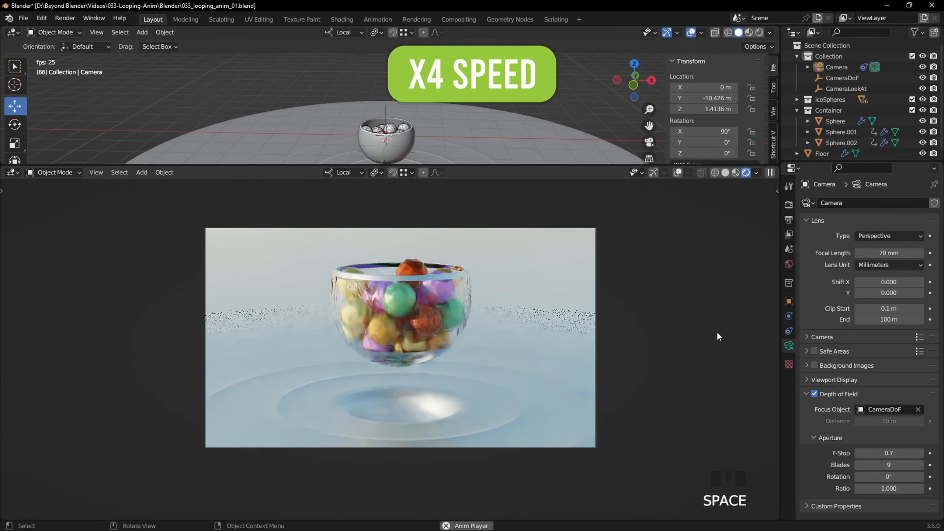
{"action": "scroll", "coordinate": [669, 316], "scroll_direction": "up", "scroll_amount": 1}
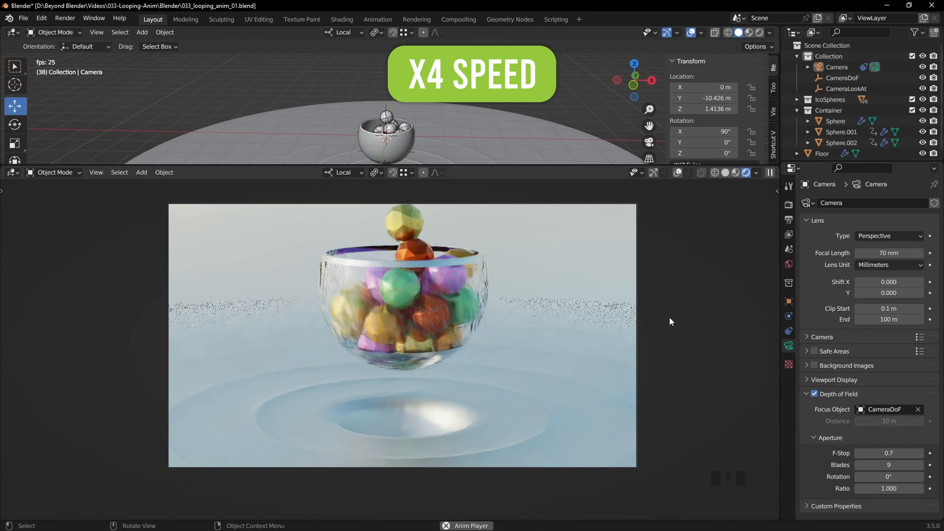
{"action": "key", "text": "space"}
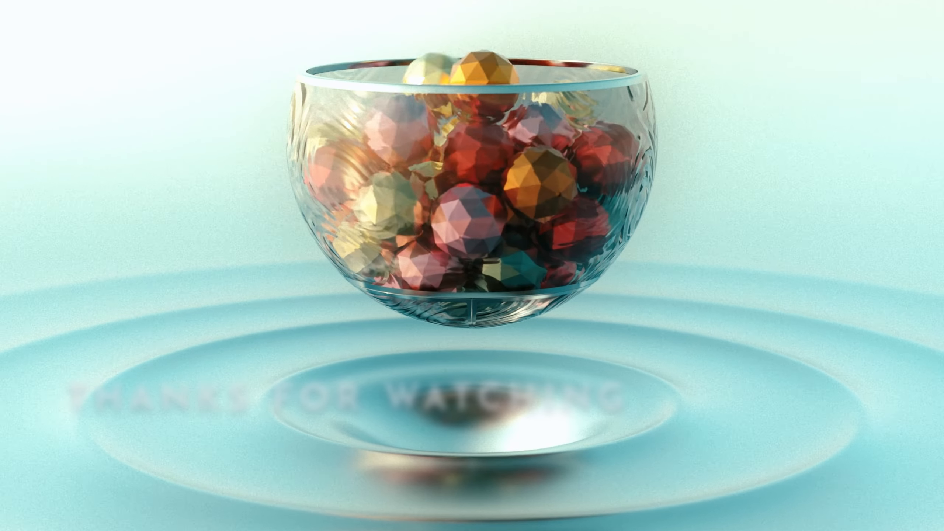